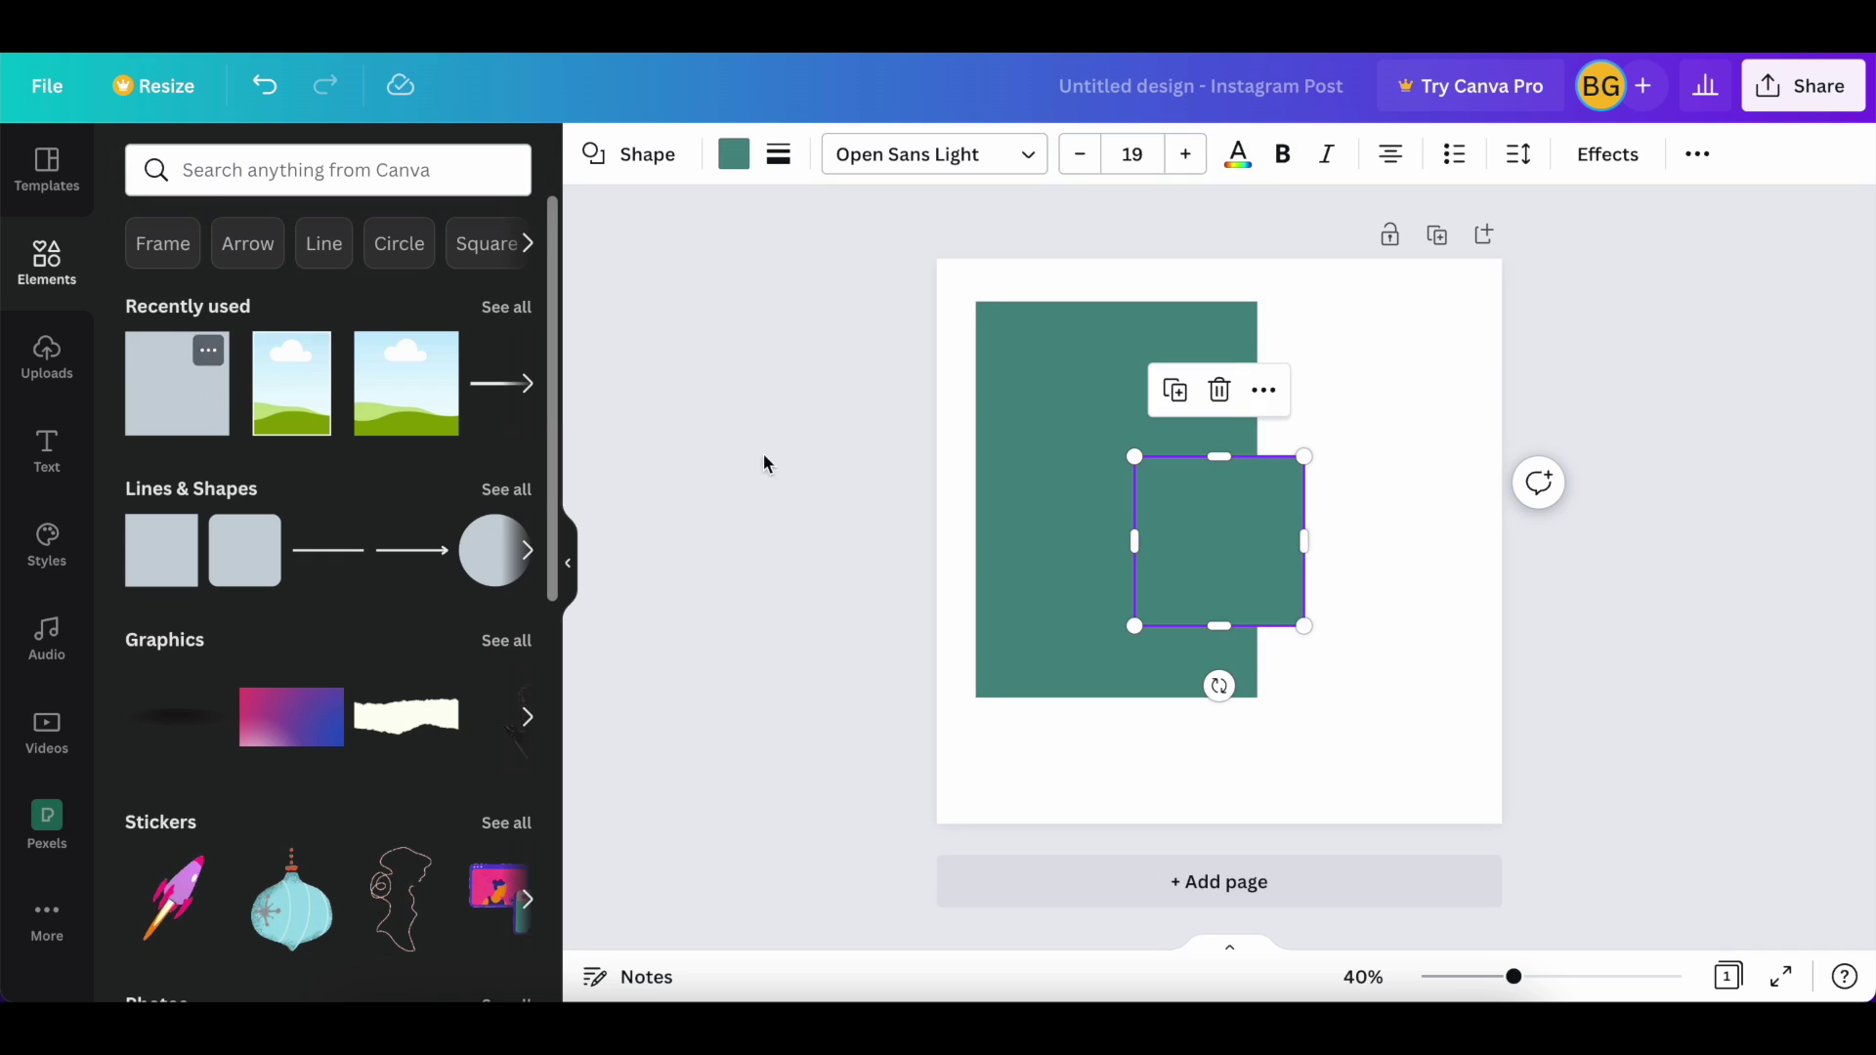
Recolor the small green square white and resize it inside the green rectangle, leaving an even green border around it
{"action": "left_click", "coordinate": [736, 157]}
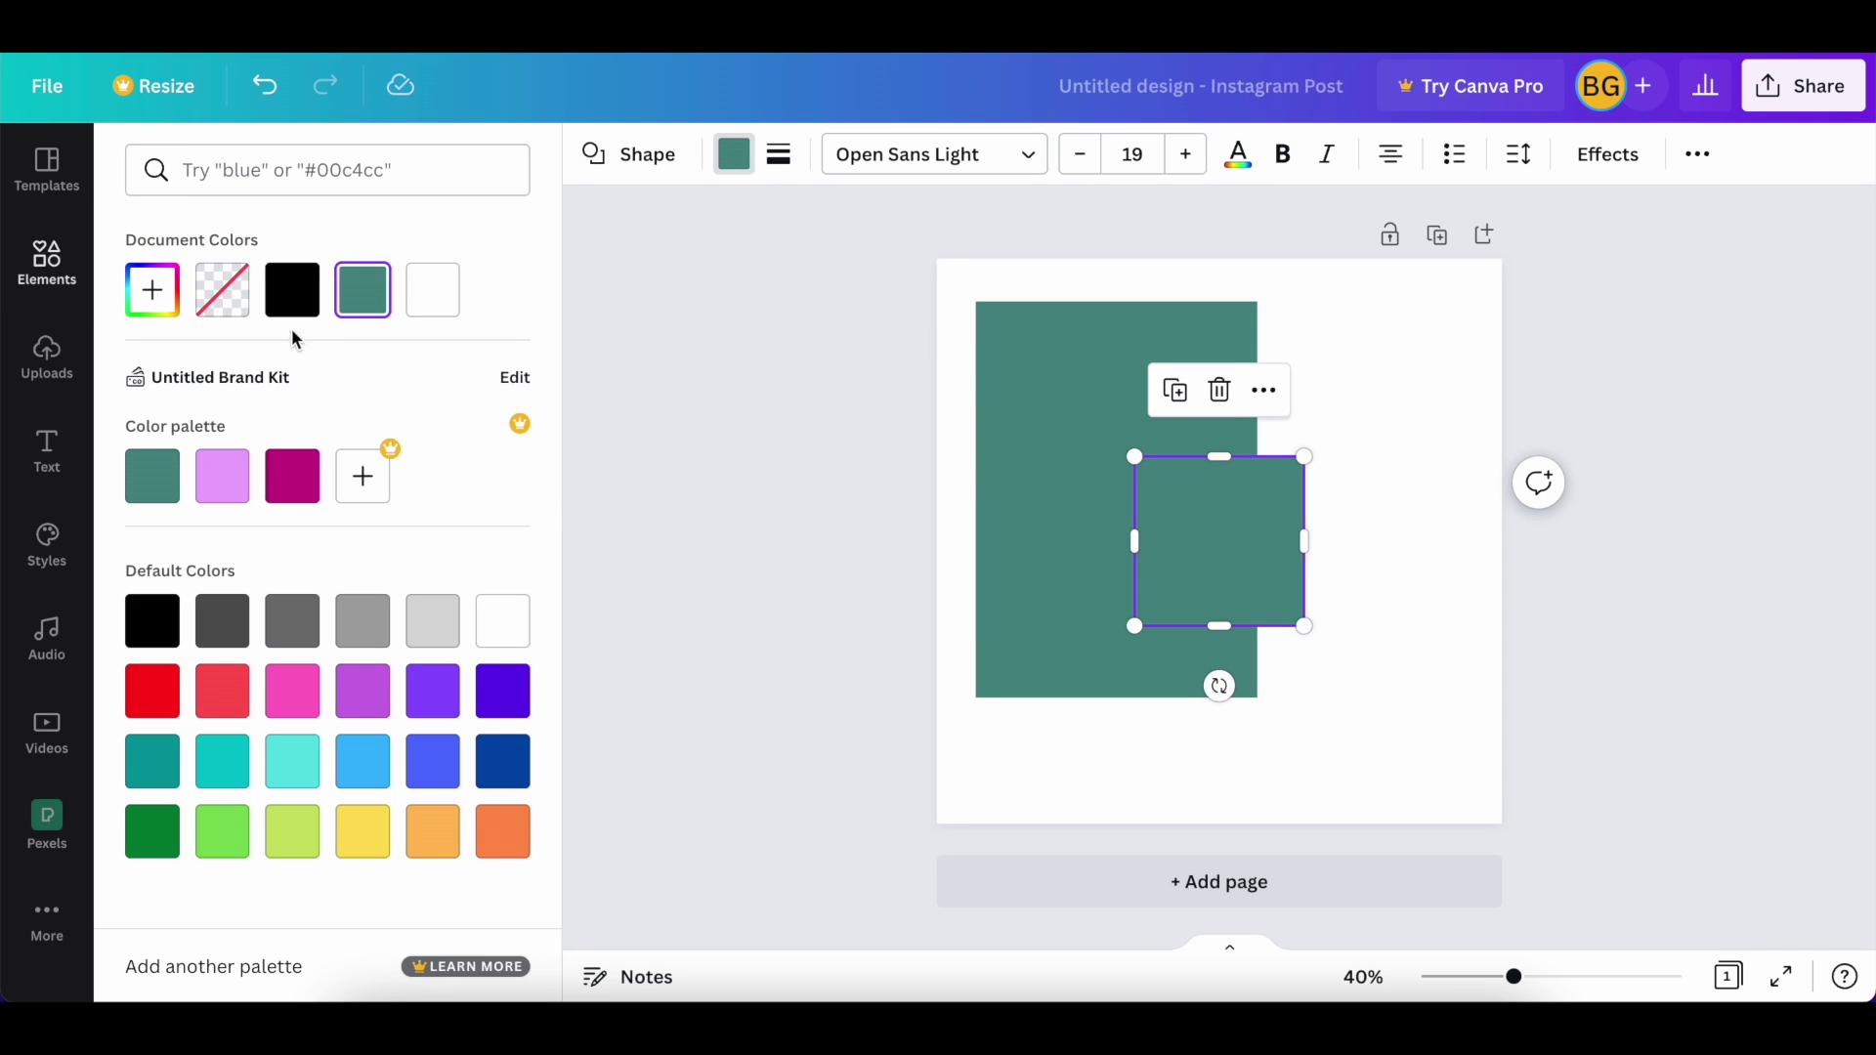
{"action": "left_click", "coordinate": [440, 294]}
{"action": "left_click_drag", "start_coordinate": [1226, 576], "coordinate": [1085, 436]}
{"action": "mouse_move", "coordinate": [1162, 497]}
{"action": "left_mouse_down"}
{"action": "mouse_move", "coordinate": [1243, 673]}
{"action": "mouse_move", "coordinate": [1166, 520]}
{"action": "left_mouse_up"}
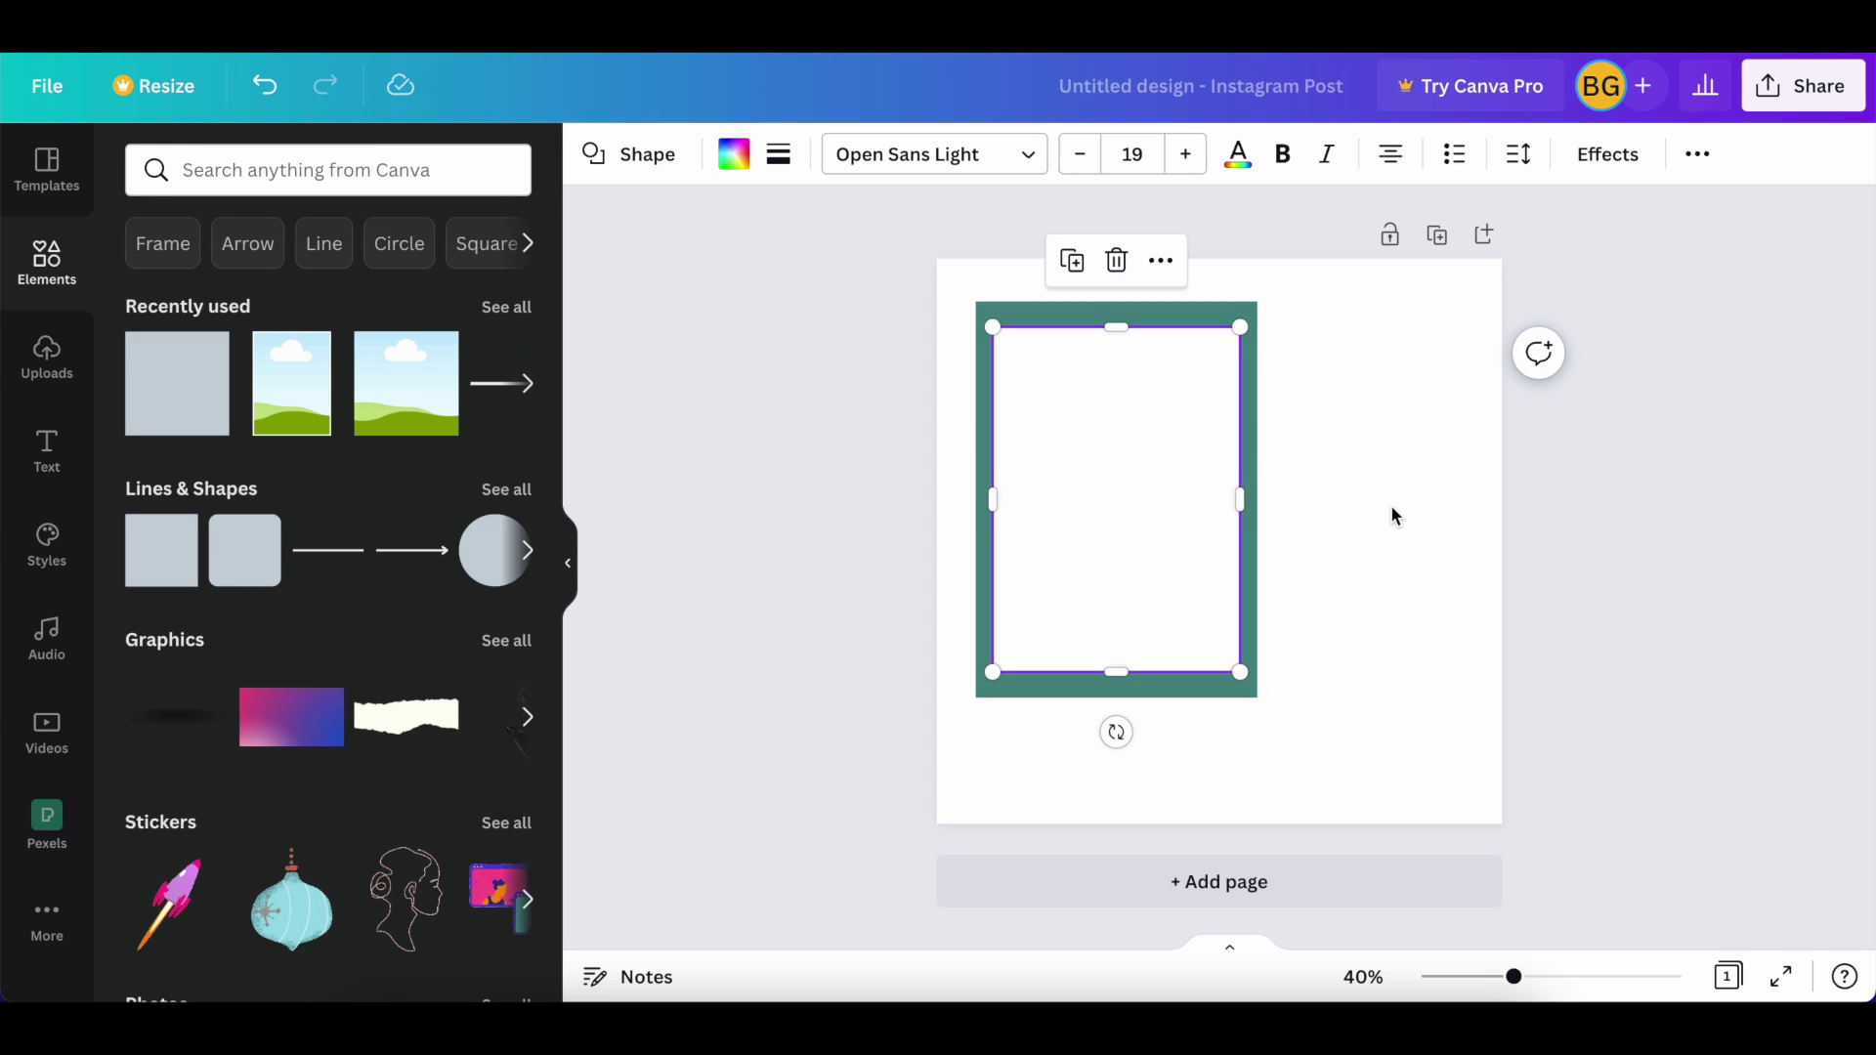
{"action": "left_click", "coordinate": [1391, 504]}
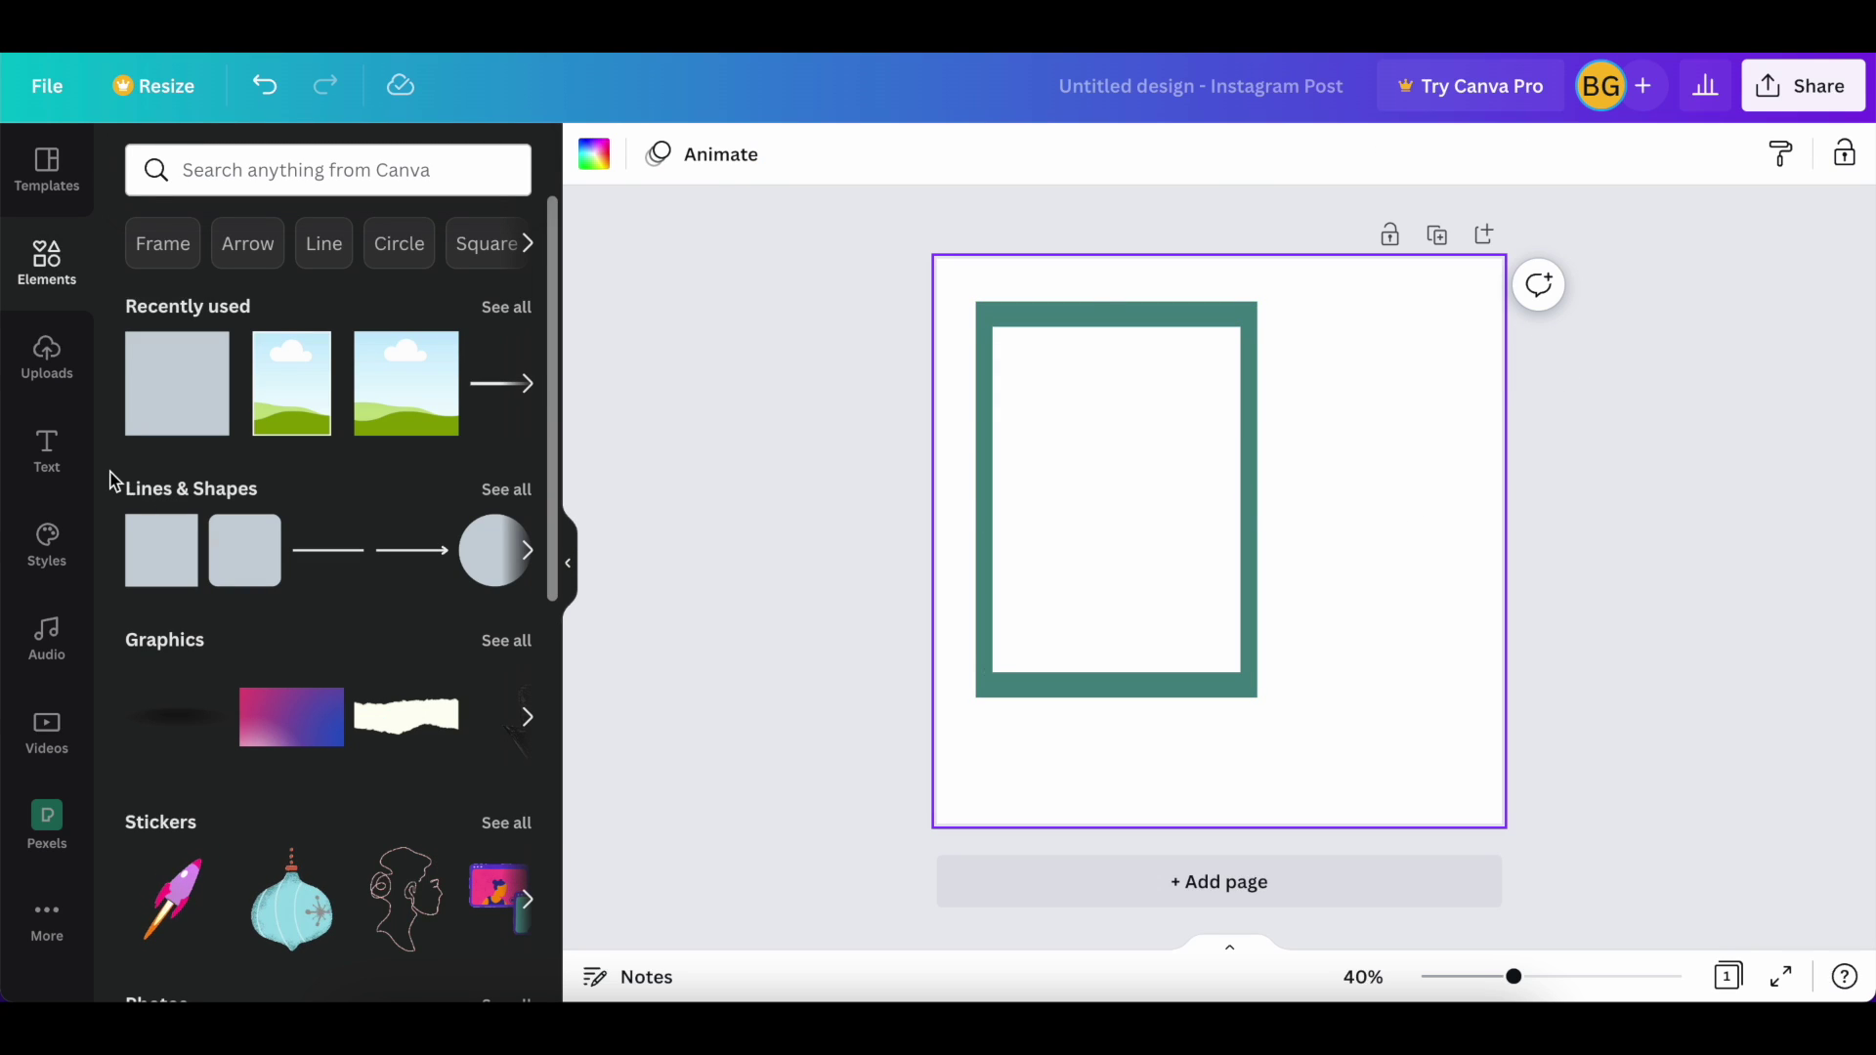
Add a square picture placeholder and size it to overlap the lower-right part of the green-bordered rectangle
{"action": "left_click", "coordinate": [422, 401]}
{"action": "left_click_drag", "start_coordinate": [1361, 398], "coordinate": [1432, 330]}
{"action": "left_click_drag", "start_coordinate": [1290, 478], "coordinate": [1310, 559]}
{"action": "left_click_drag", "start_coordinate": [1197, 664], "coordinate": [1200, 663]}
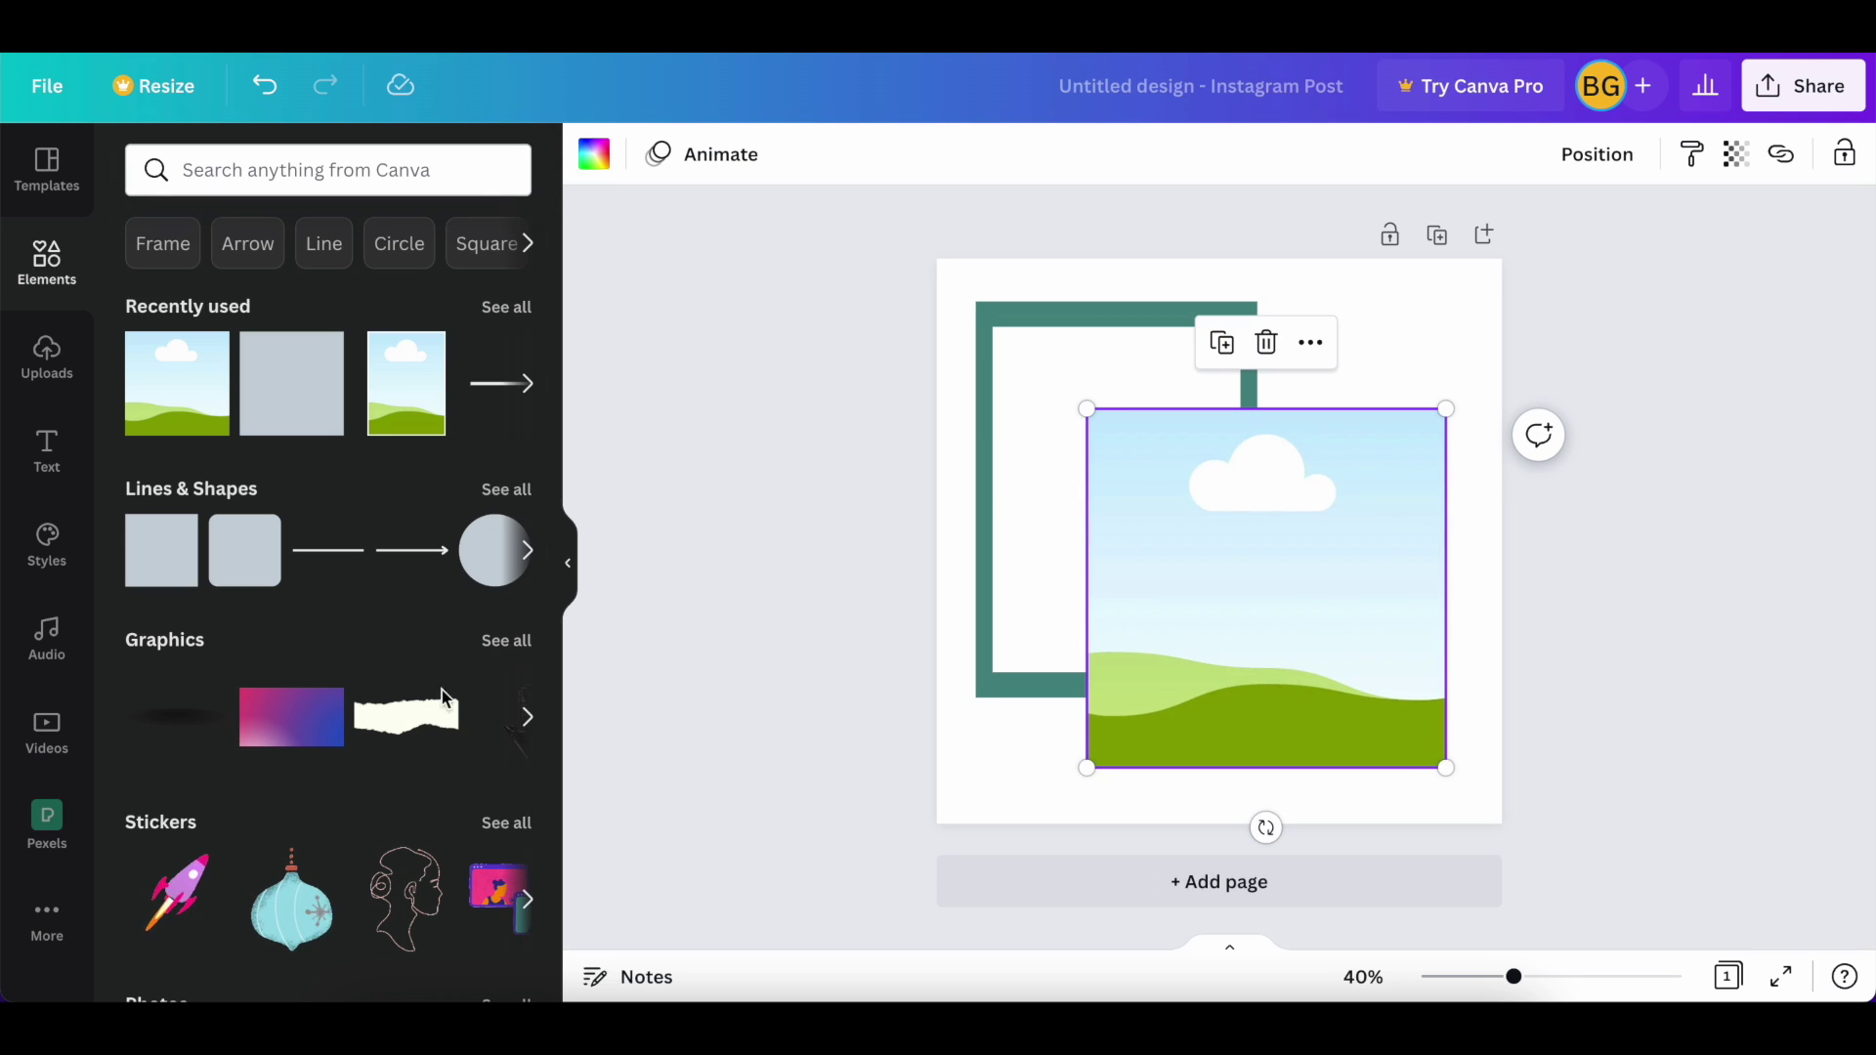
Add a subheading in Alegreya and move it to the upper part of the white rectangle
{"action": "left_click", "coordinate": [47, 451]}
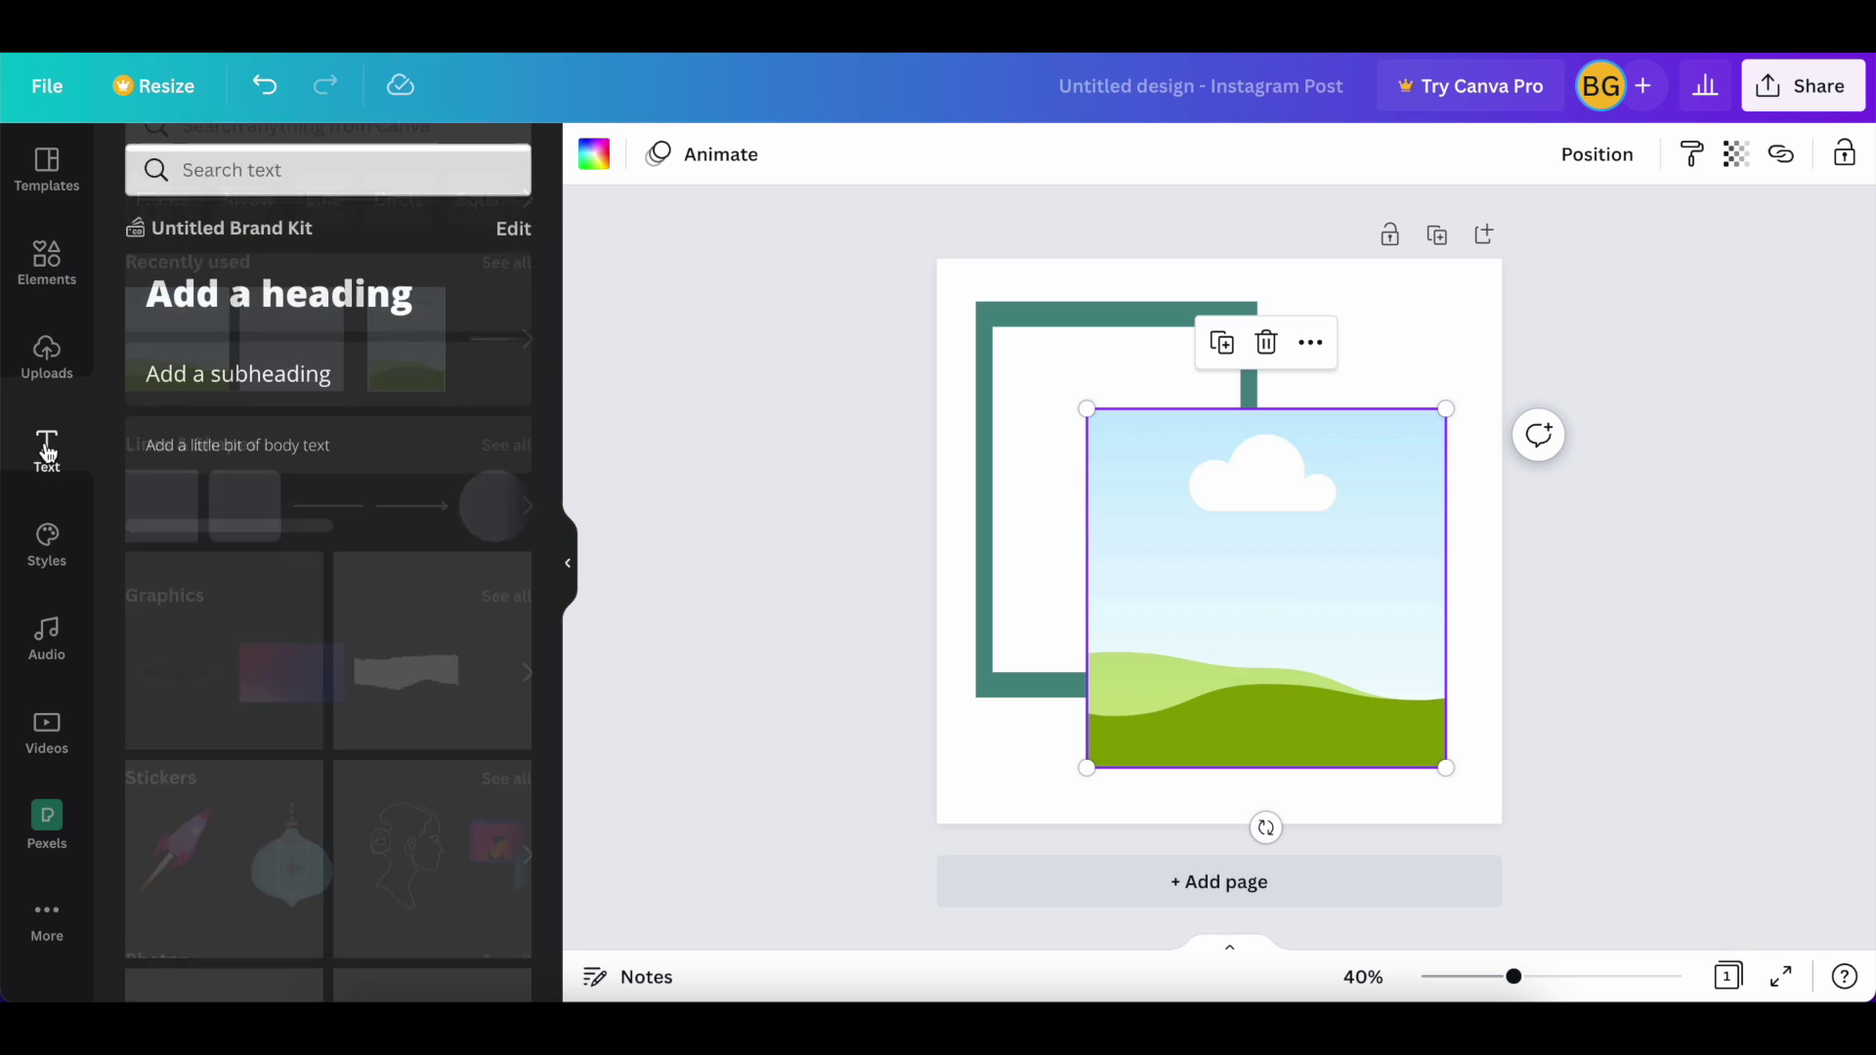
{"action": "left_click", "coordinate": [286, 382]}
{"action": "left_click", "coordinate": [712, 158]}
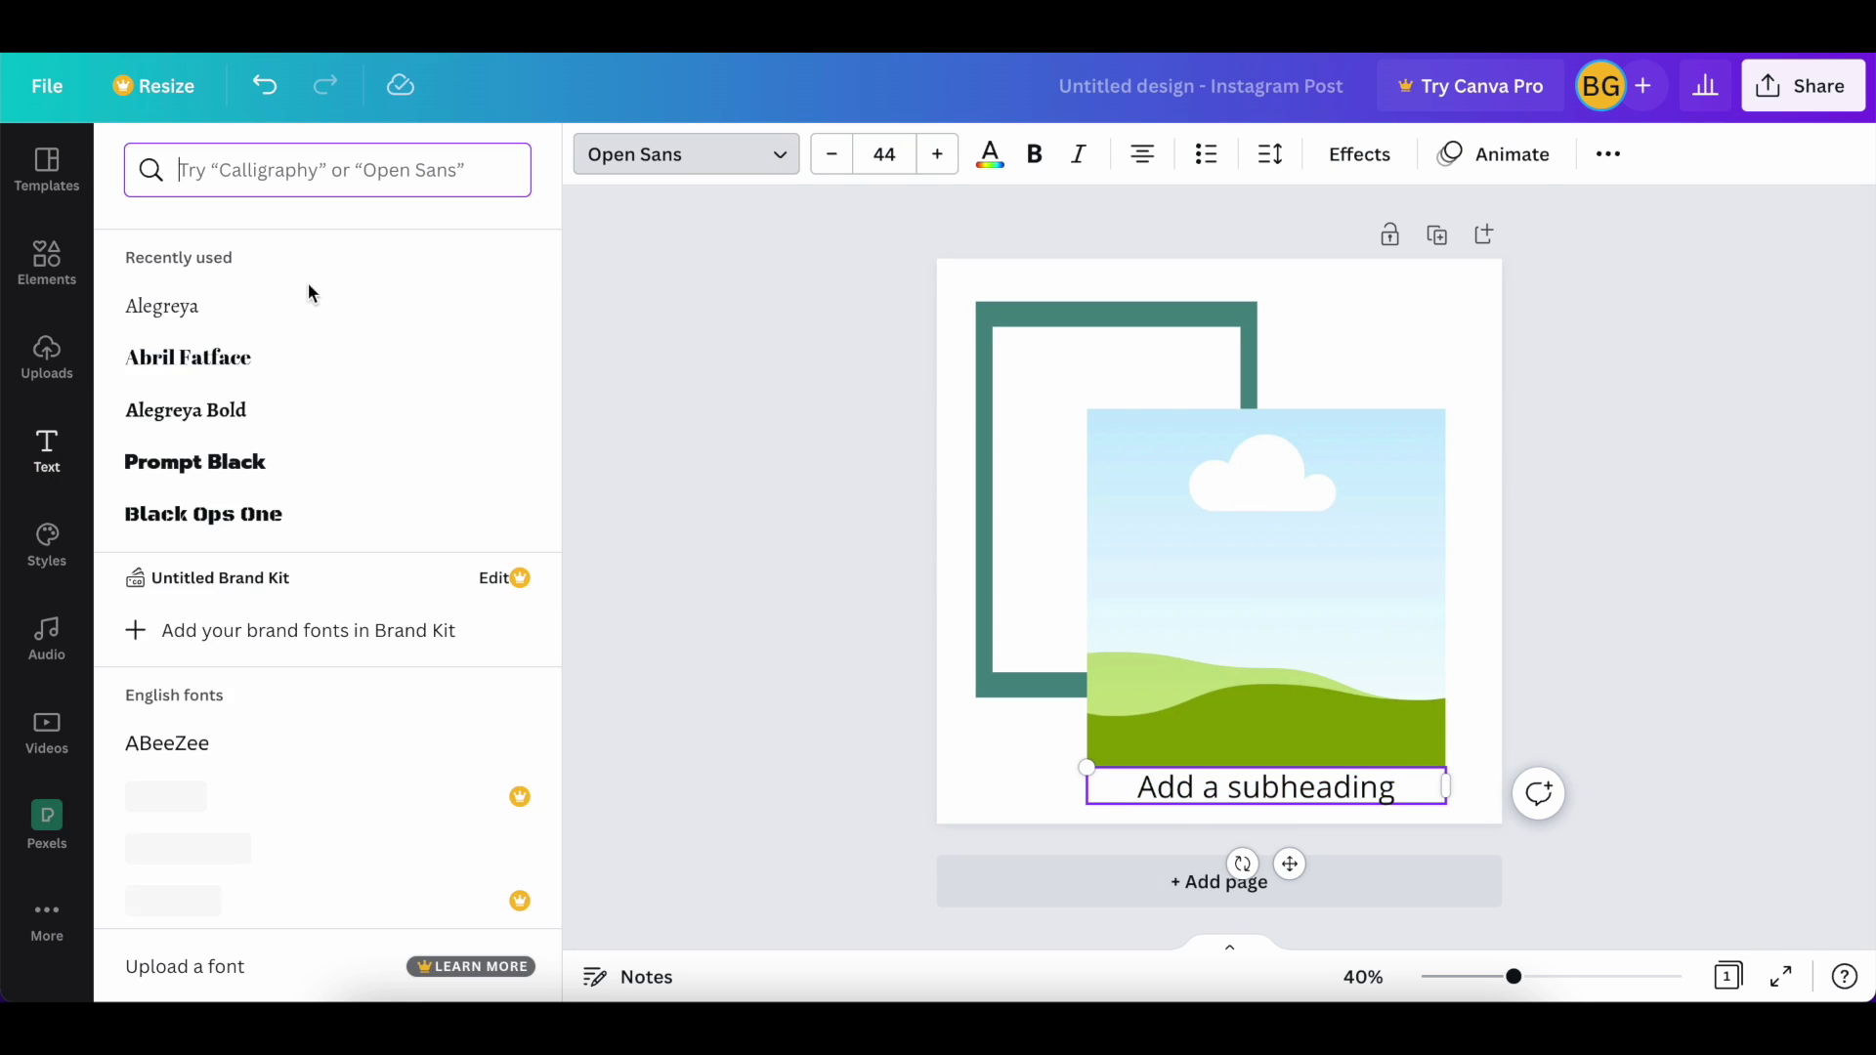
{"action": "left_click", "coordinate": [256, 677]}
{"action": "left_click_drag", "start_coordinate": [1290, 863], "coordinate": [1141, 436]}
Reduce the subheading's font size to 34
{"action": "left_click", "coordinate": [830, 154]}
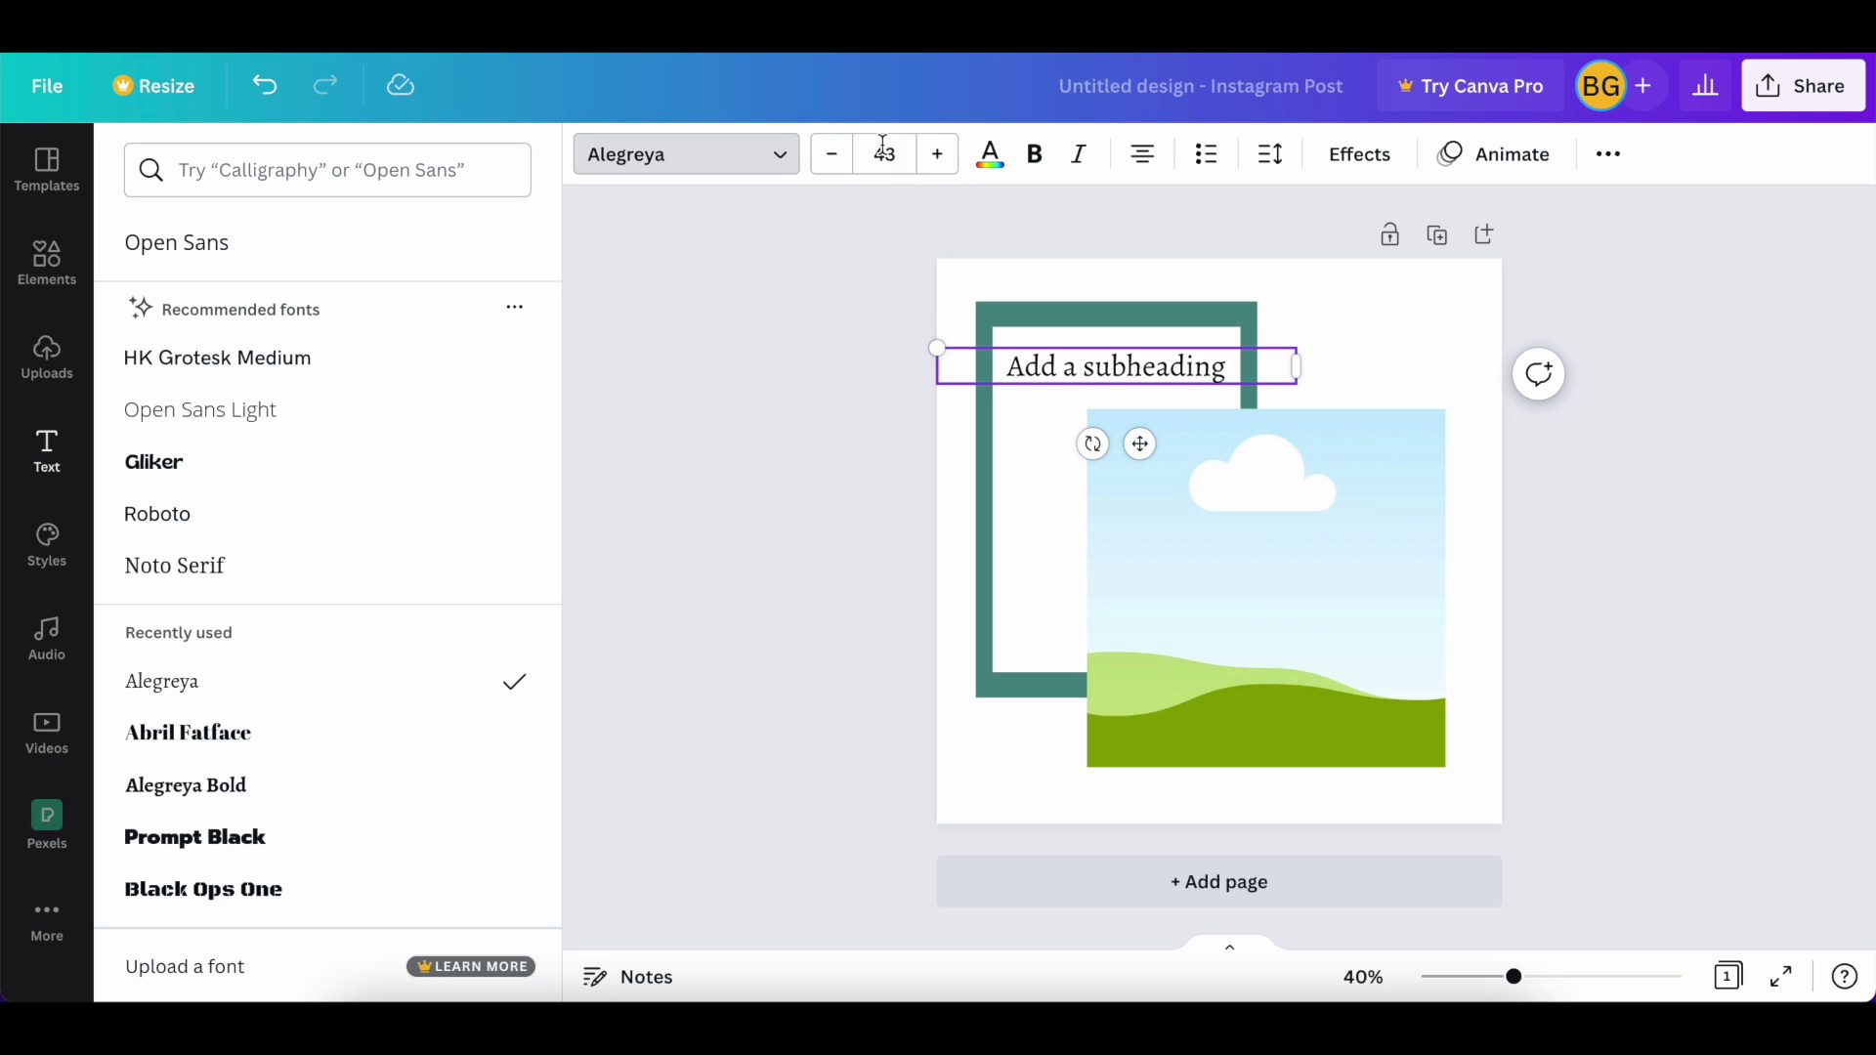
{"action": "left_click", "coordinate": [833, 156]}
{"action": "left_click", "coordinate": [833, 156]}
{"action": "left_click", "coordinate": [832, 157]}
{"action": "left_click", "coordinate": [832, 158]}
{"action": "left_click", "coordinate": [832, 159]}
{"action": "left_click", "coordinate": [833, 158]}
{"action": "left_click", "coordinate": [838, 166]}
{"action": "left_click", "coordinate": [838, 166]}
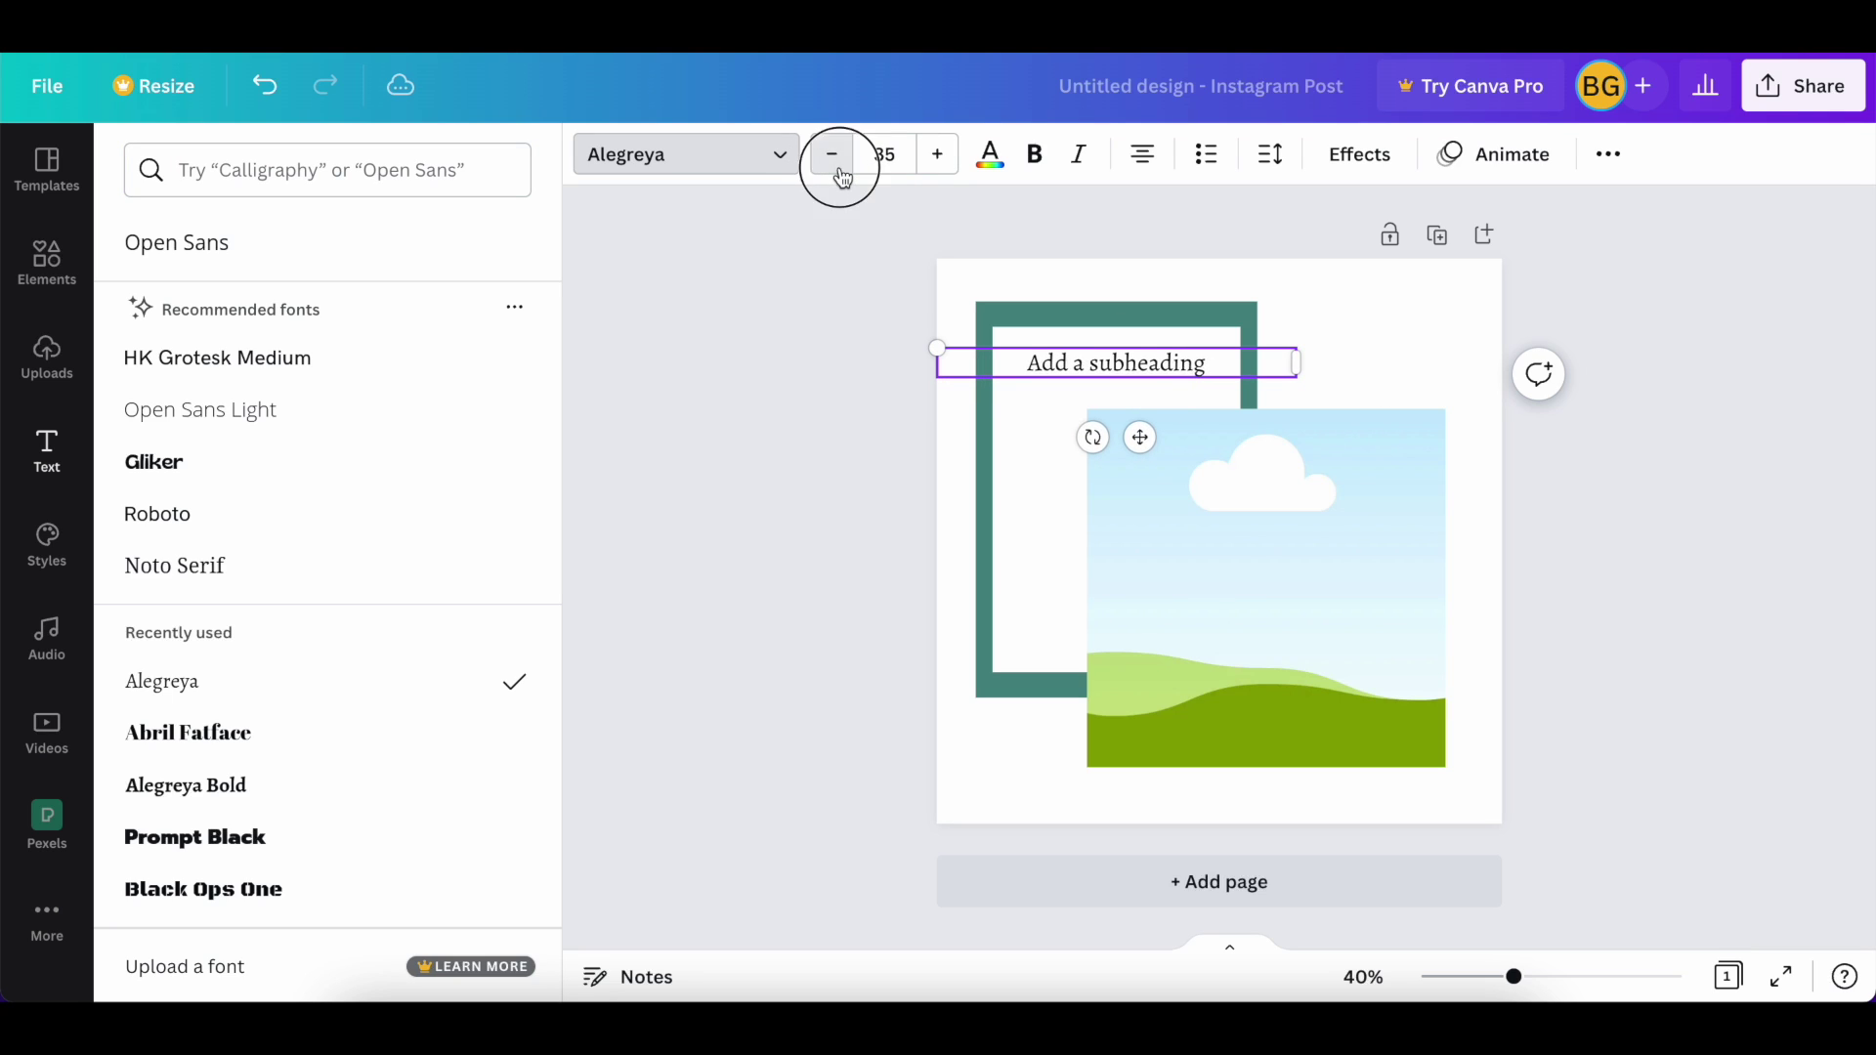
{"action": "left_click", "coordinate": [841, 174]}
Narrow the subheading's text box to the white rectangle's width and center it inside, just above the picture placeholder
{"action": "left_click_drag", "start_coordinate": [1296, 363], "coordinate": [1180, 360]}
{"action": "left_click_drag", "start_coordinate": [1081, 436], "coordinate": [1137, 436]}
{"action": "left_click", "coordinate": [1139, 435]}
{"action": "left_click_drag", "start_coordinate": [1139, 436], "coordinate": [1143, 441]}
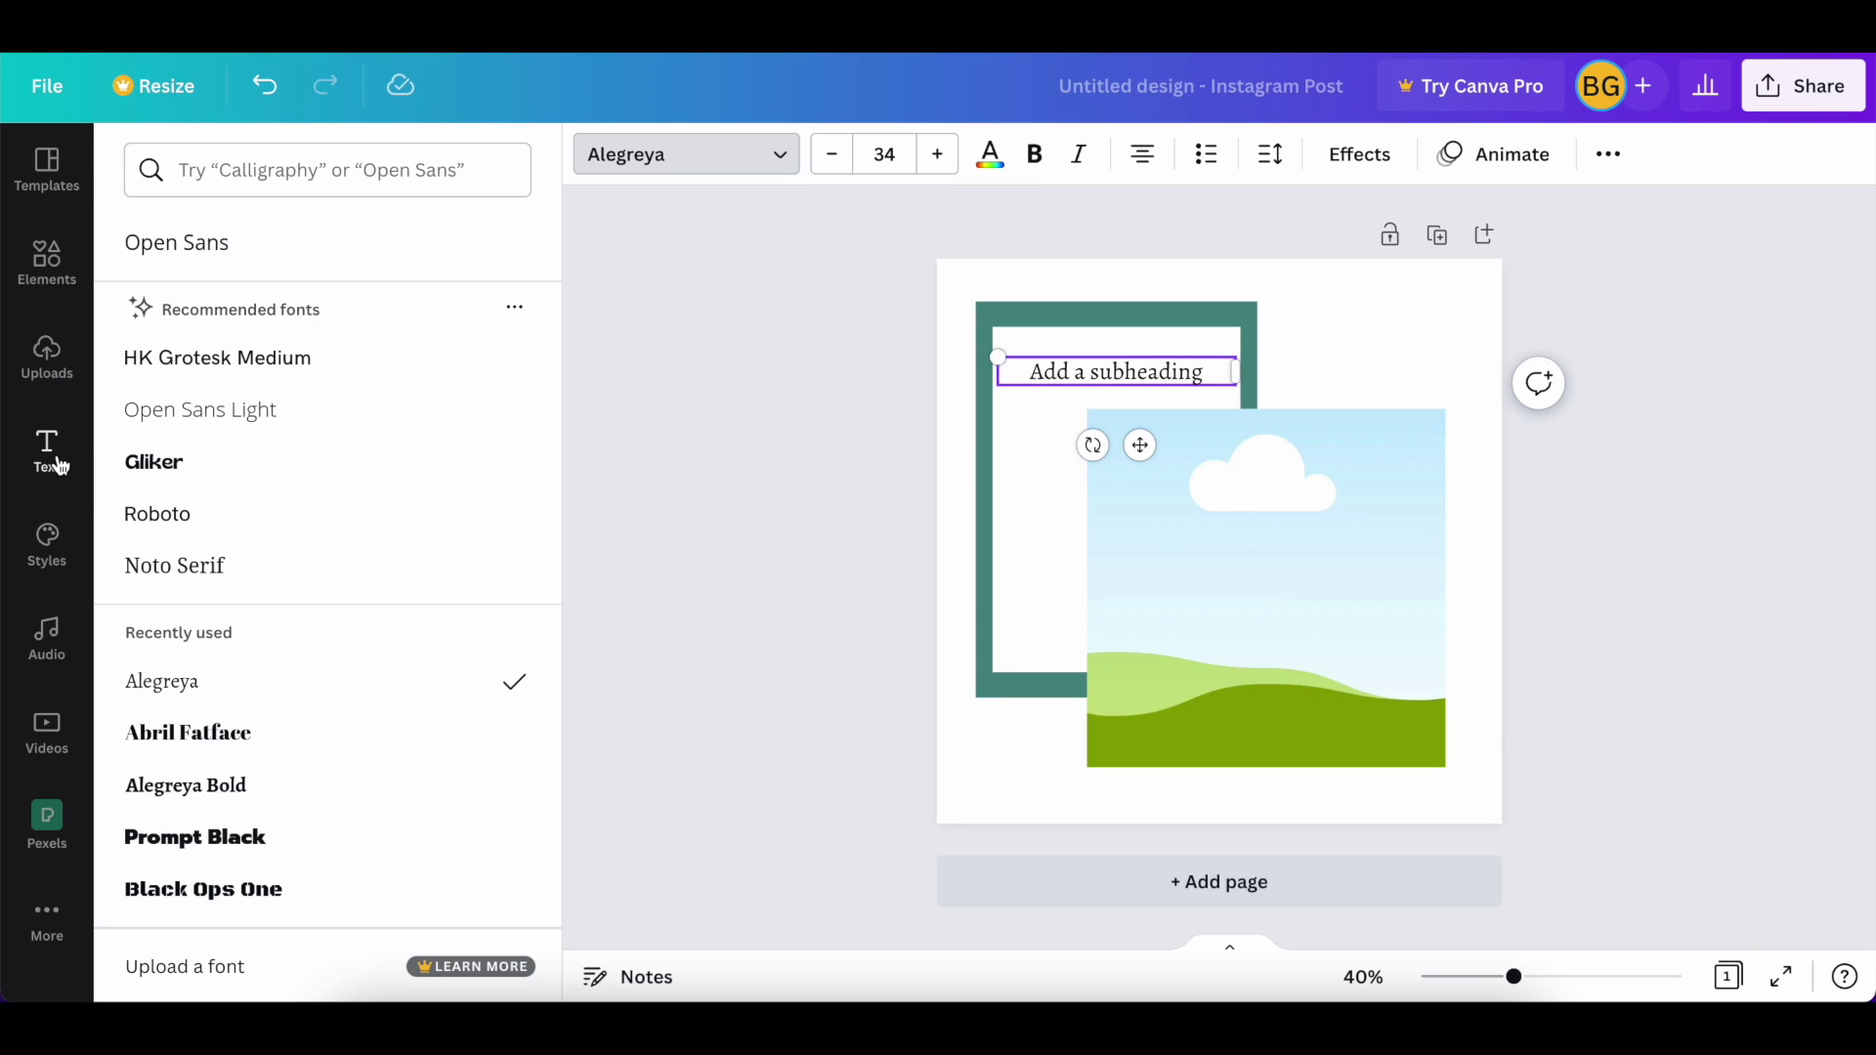
Add a second subheading over the lower part of the picture placeholder and set its font to Alegreya
{"action": "left_click", "coordinate": [60, 465]}
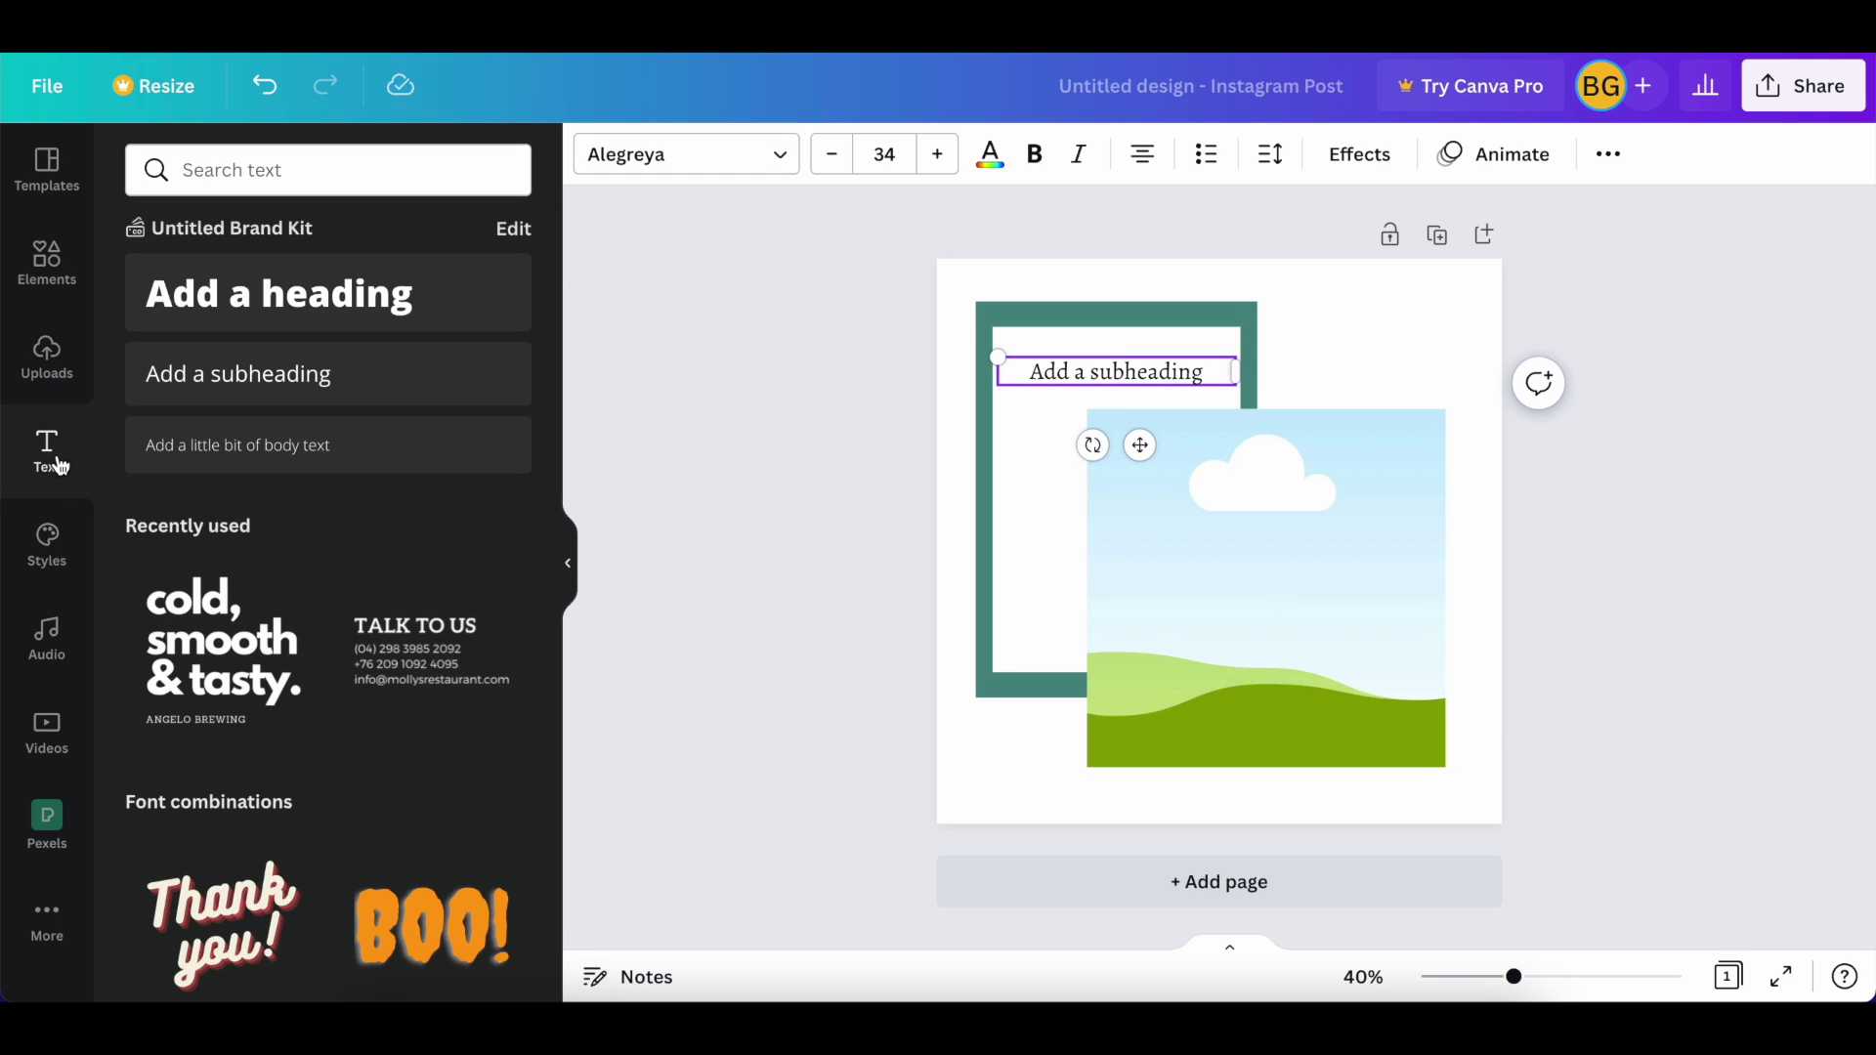
{"action": "left_click", "coordinate": [288, 377]}
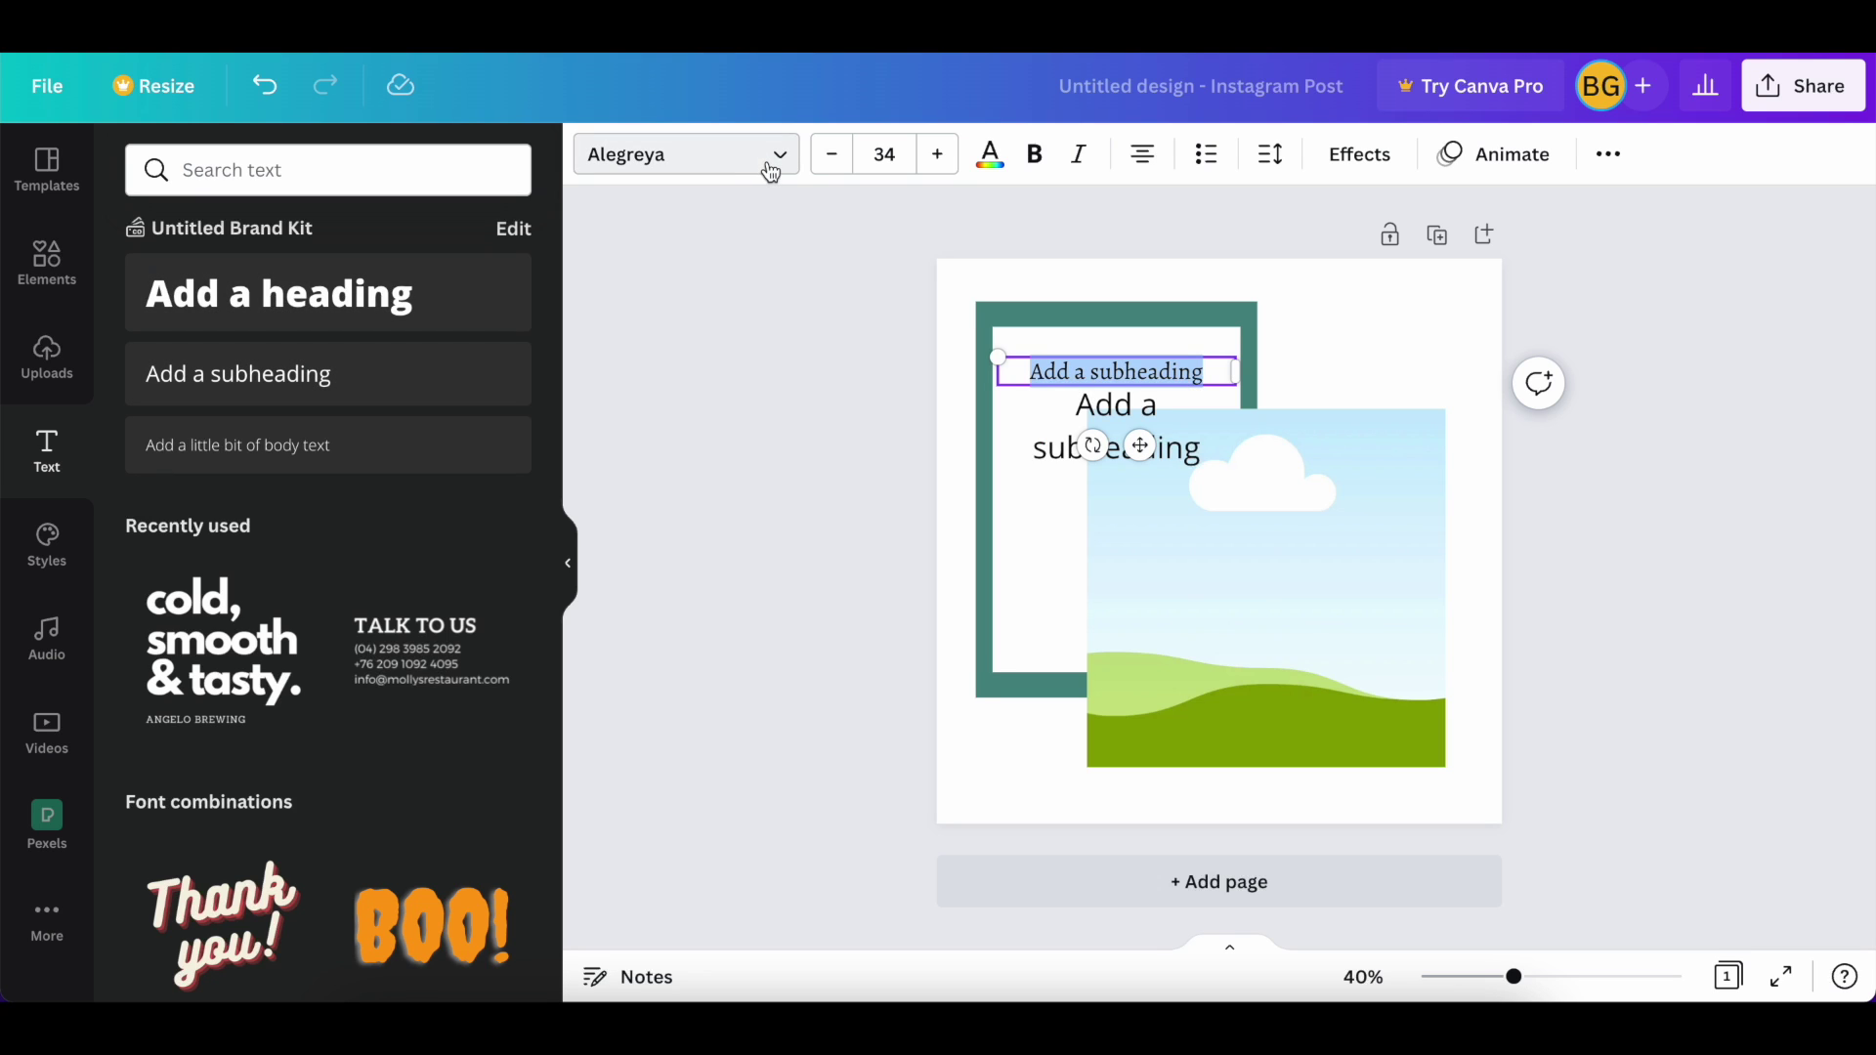
{"action": "left_click", "coordinate": [1117, 508]}
{"action": "left_click_drag", "start_coordinate": [1104, 437], "coordinate": [1194, 683]}
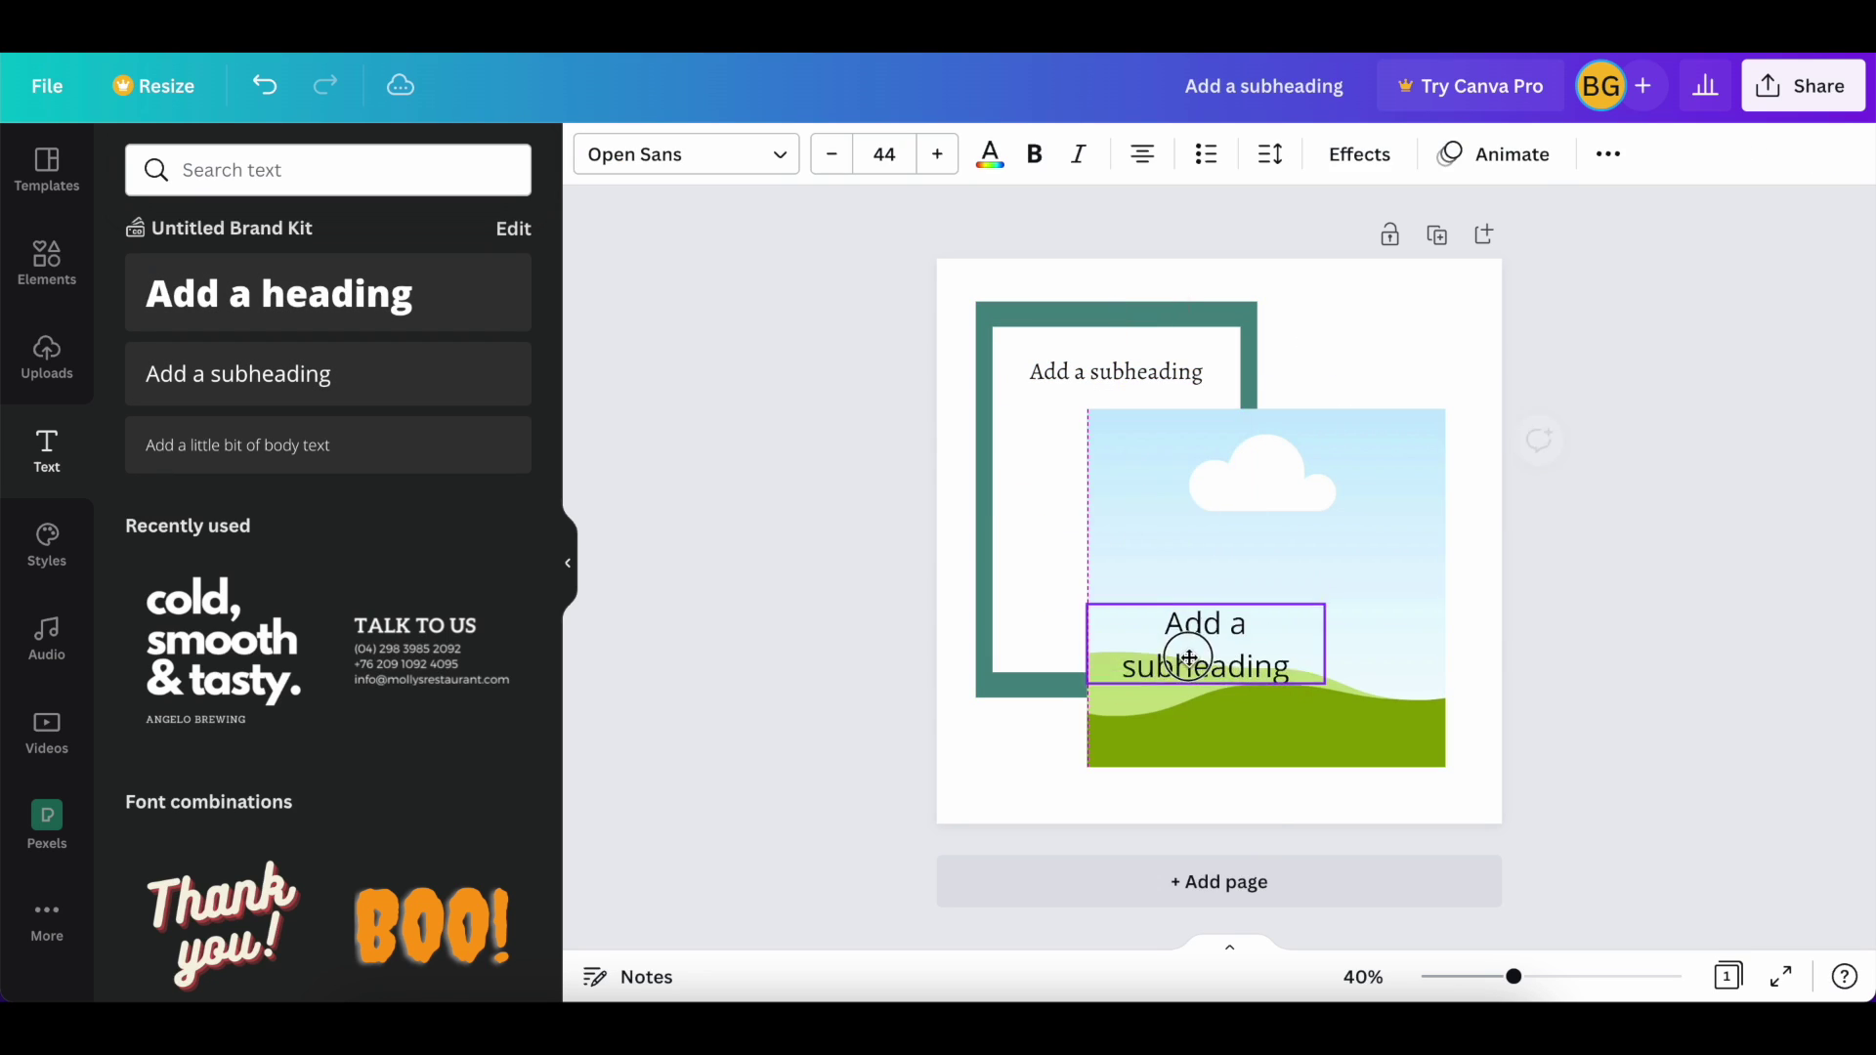
{"action": "left_click", "coordinate": [709, 158]}
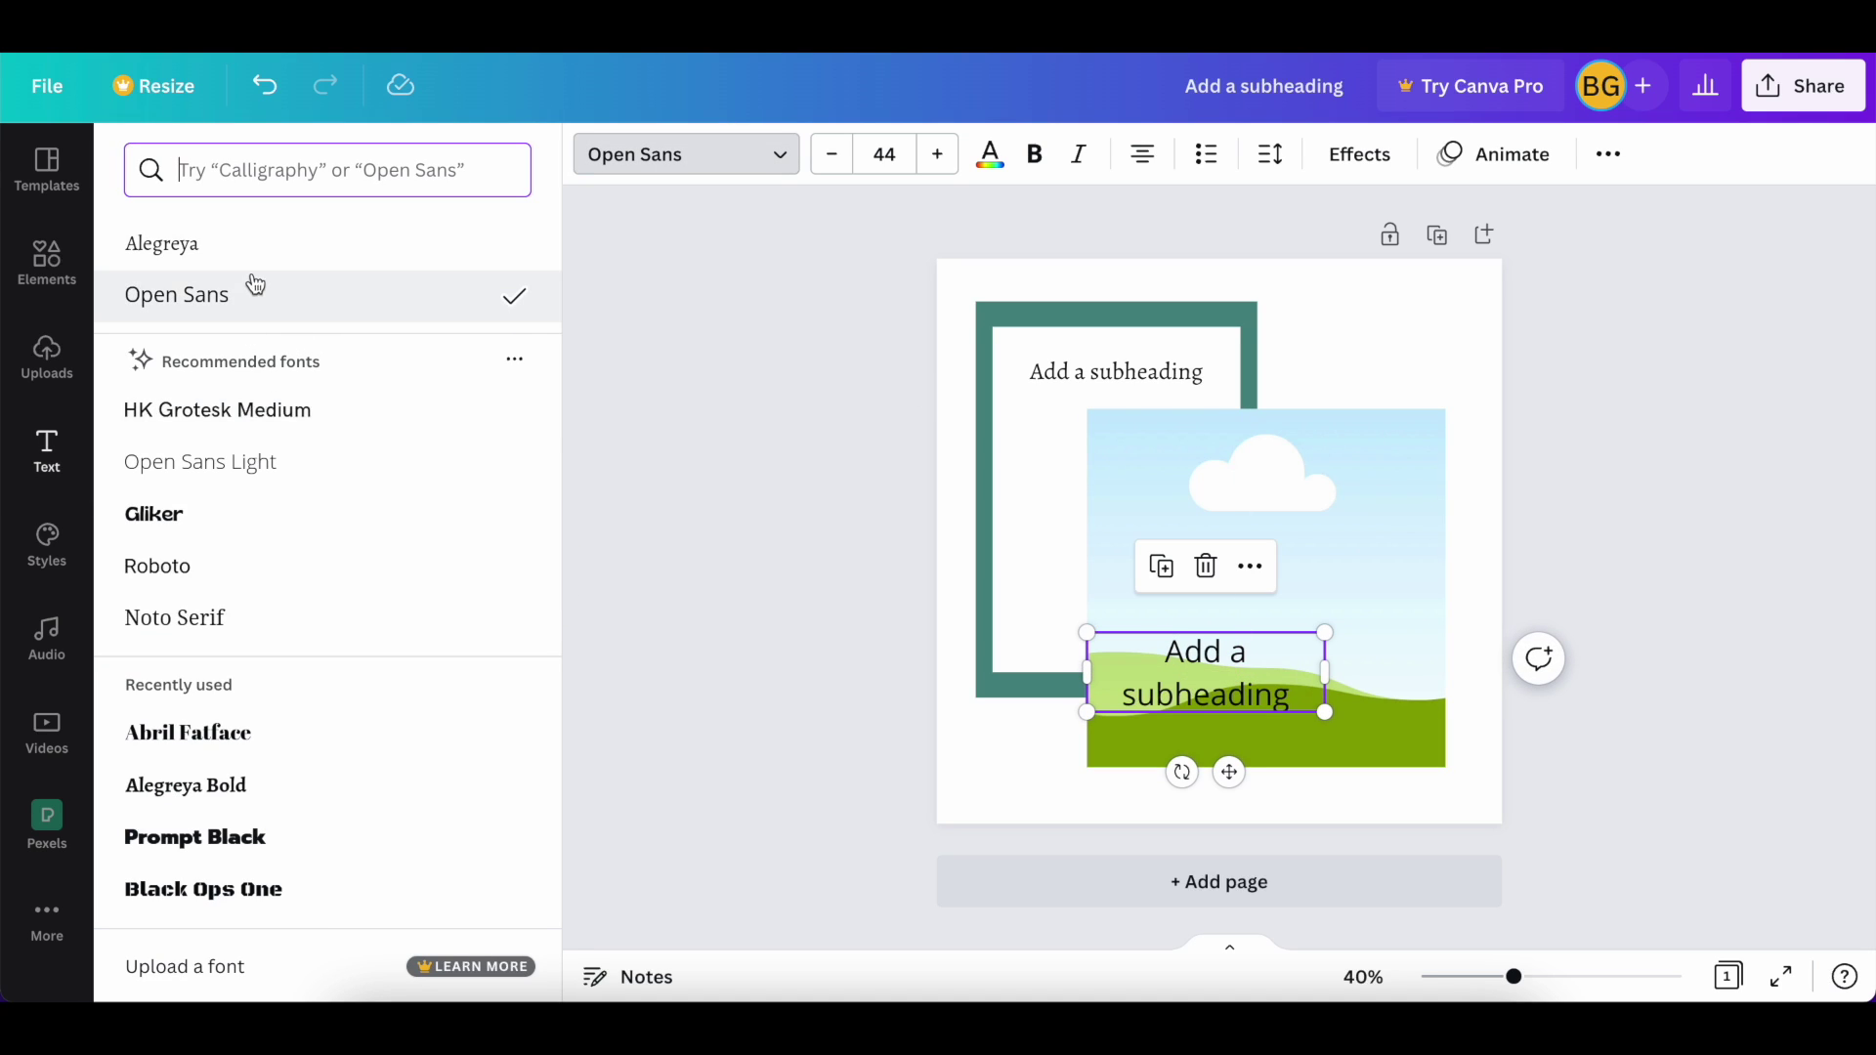
{"action": "left_click", "coordinate": [243, 246]}
Change the second subheading's text to "New Arrivals" and center it below the picture placeholder
{"action": "double_click", "coordinate": [1155, 664]}
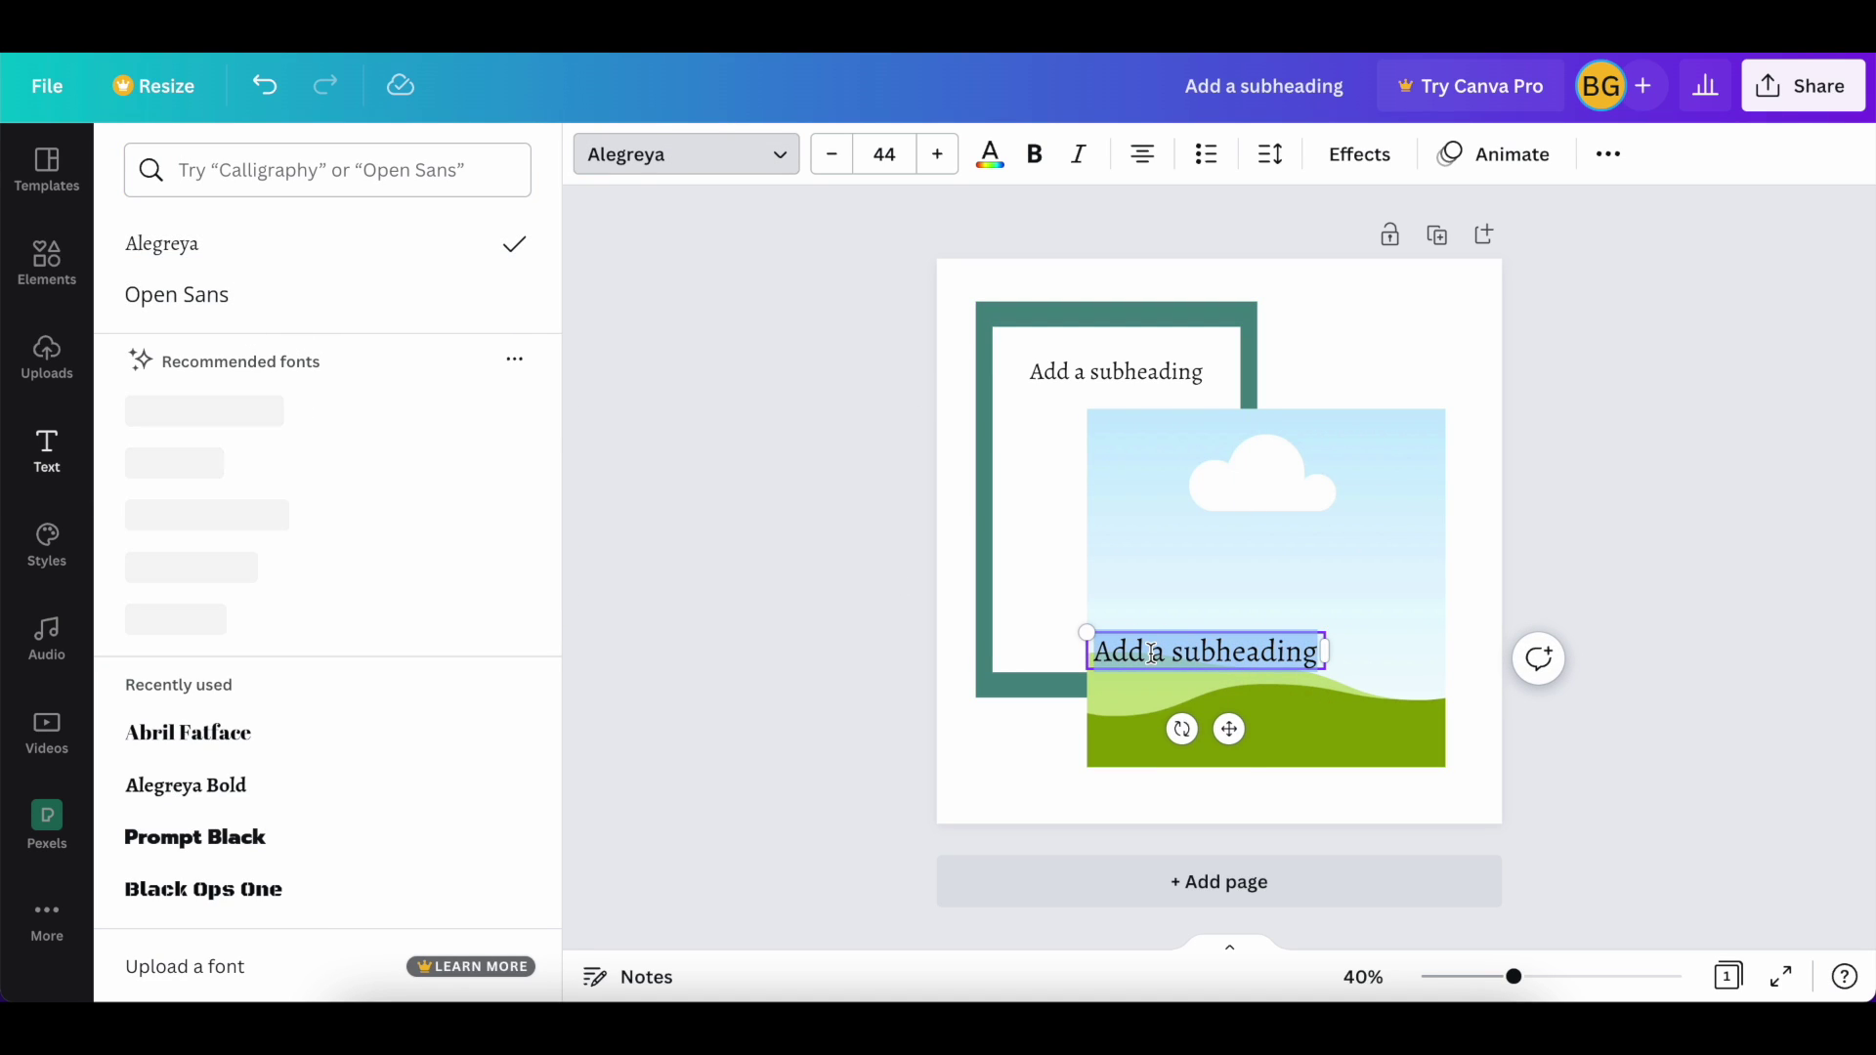
{"action": "type", "text": "New Arrivals"}
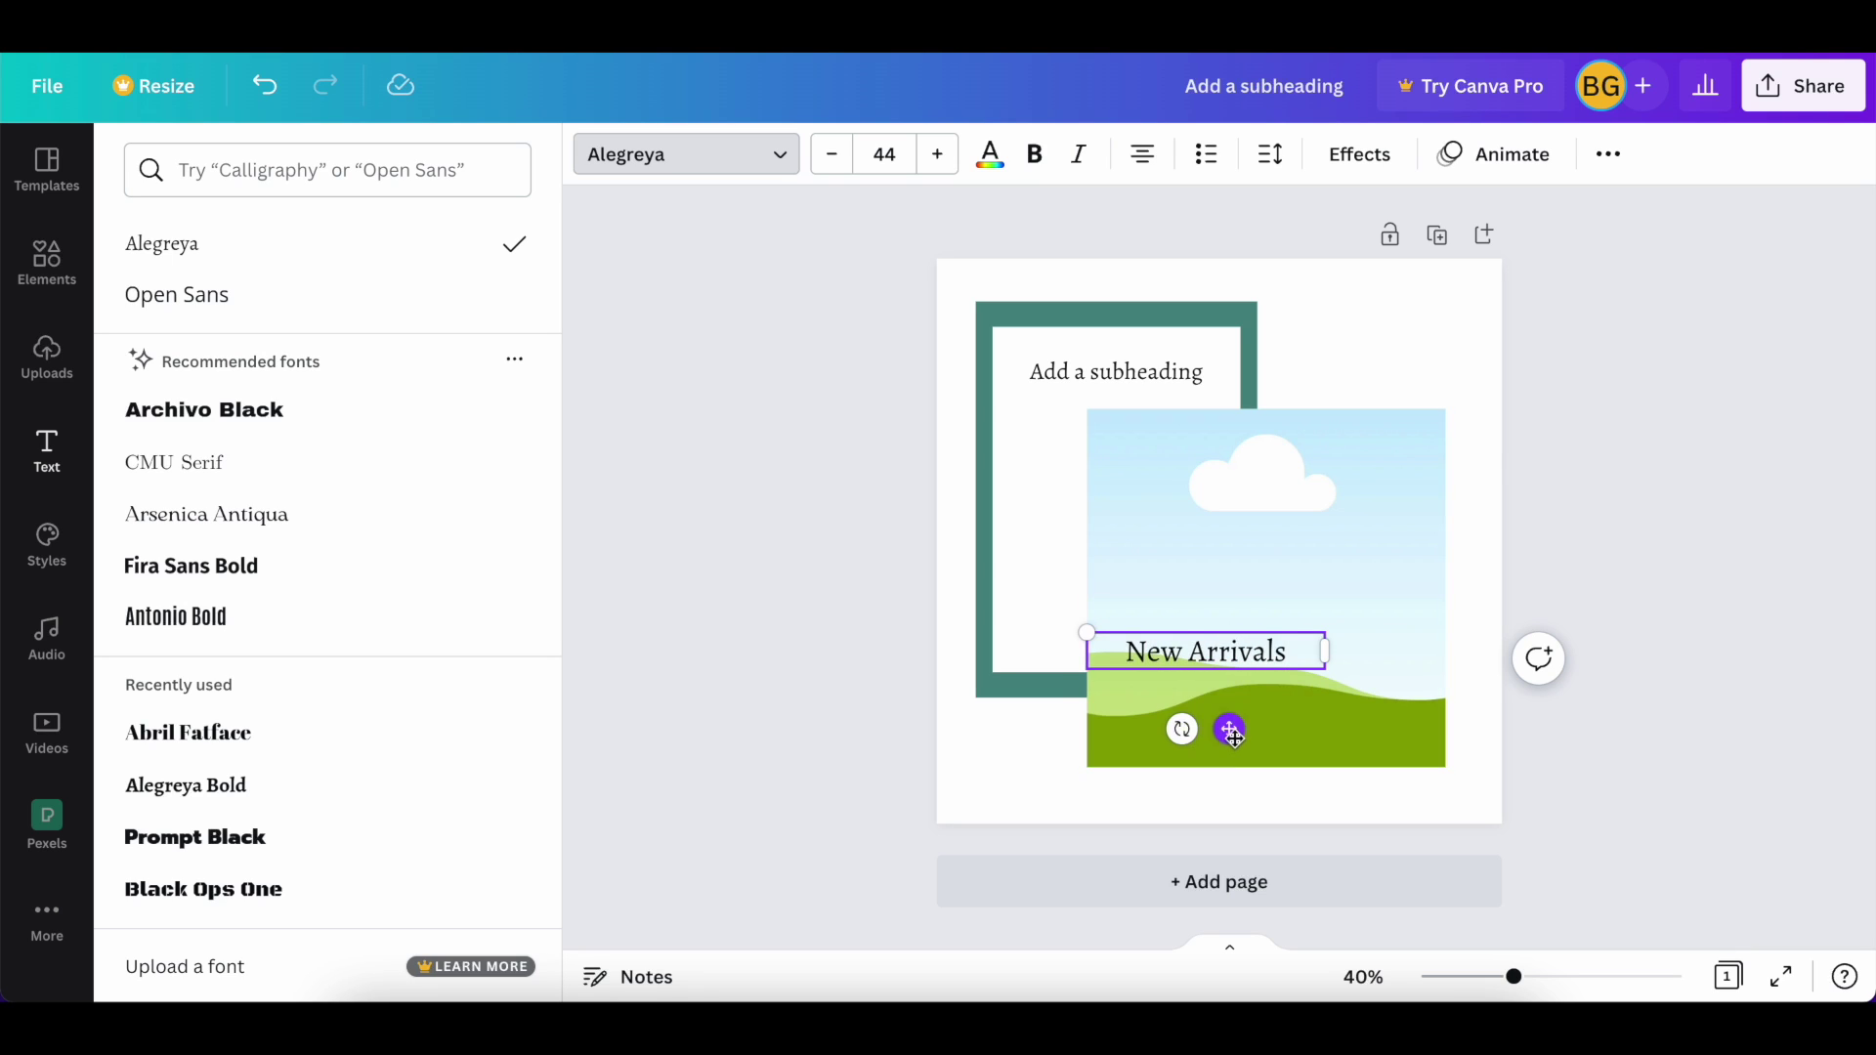
{"action": "left_click_drag", "start_coordinate": [1194, 728], "coordinate": [1247, 876]}
Add a thin straight line beside the "New Arrivals" text and shorten it to end just inside the page's right edge
{"action": "left_click", "coordinate": [84, 283]}
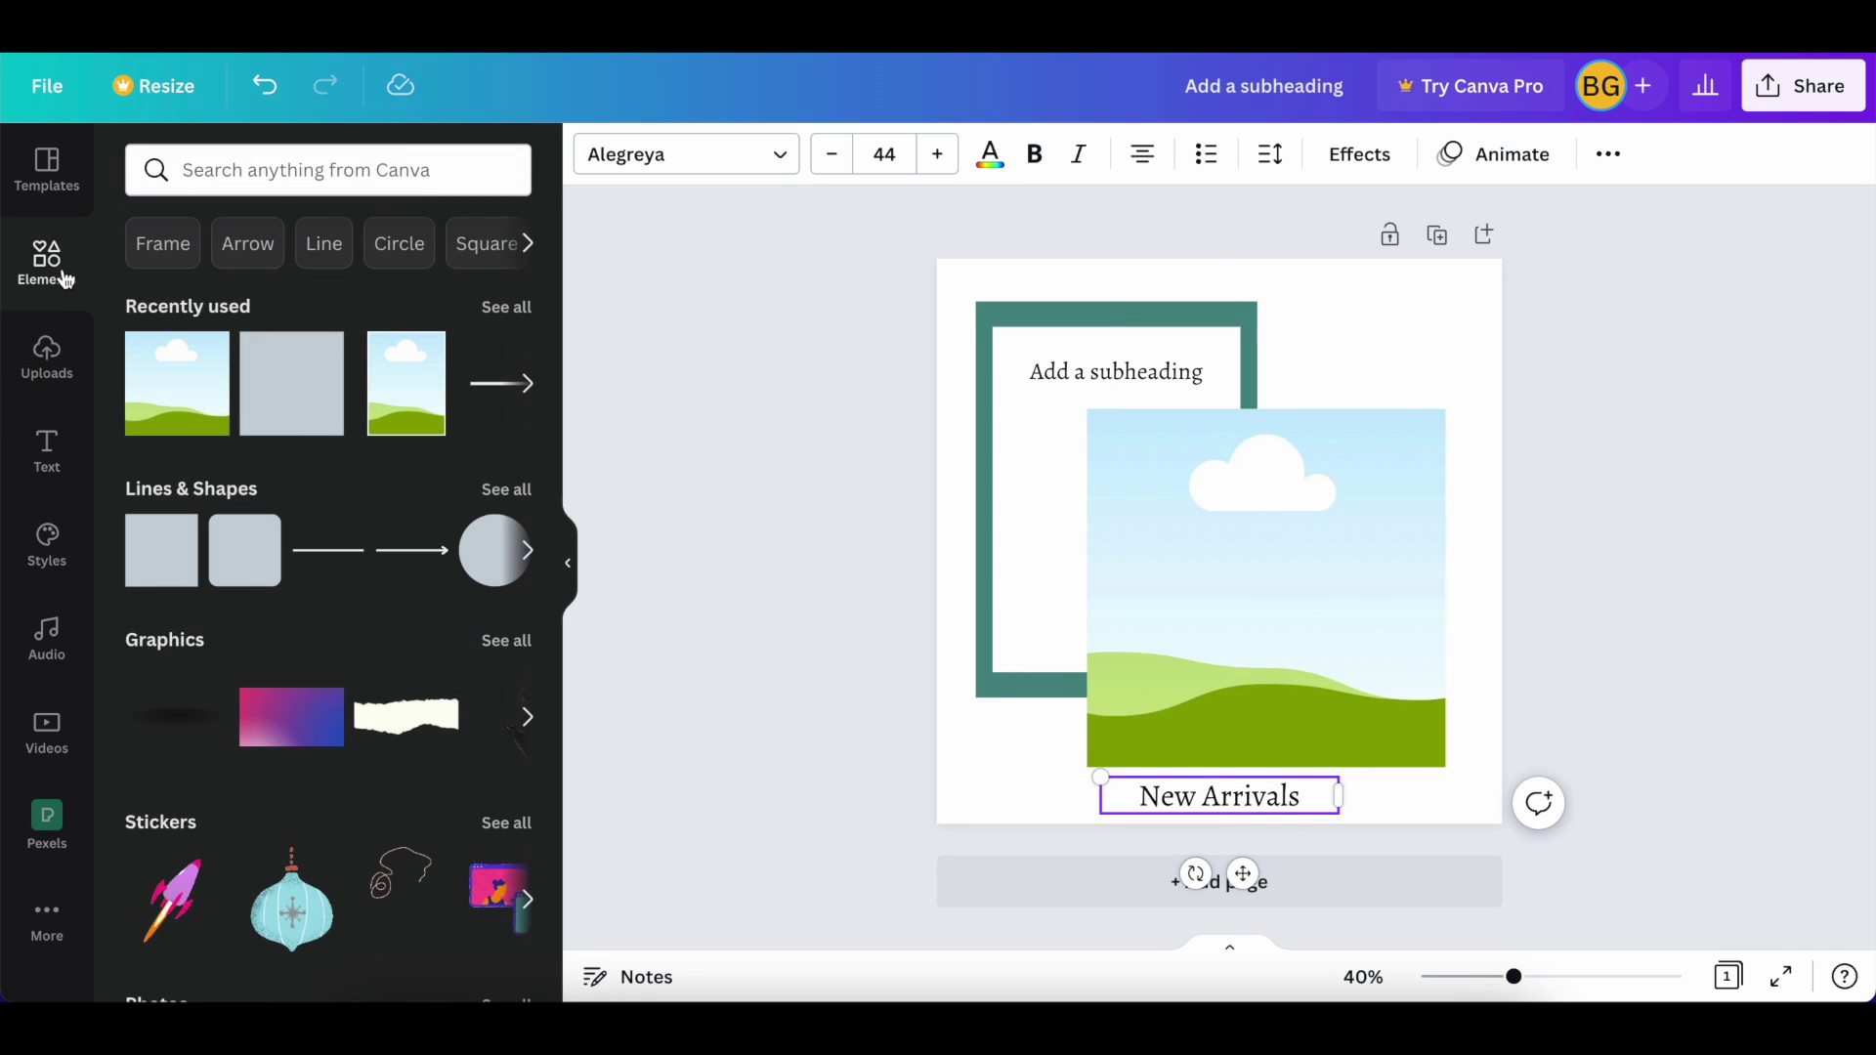
{"action": "left_click", "coordinate": [329, 550]}
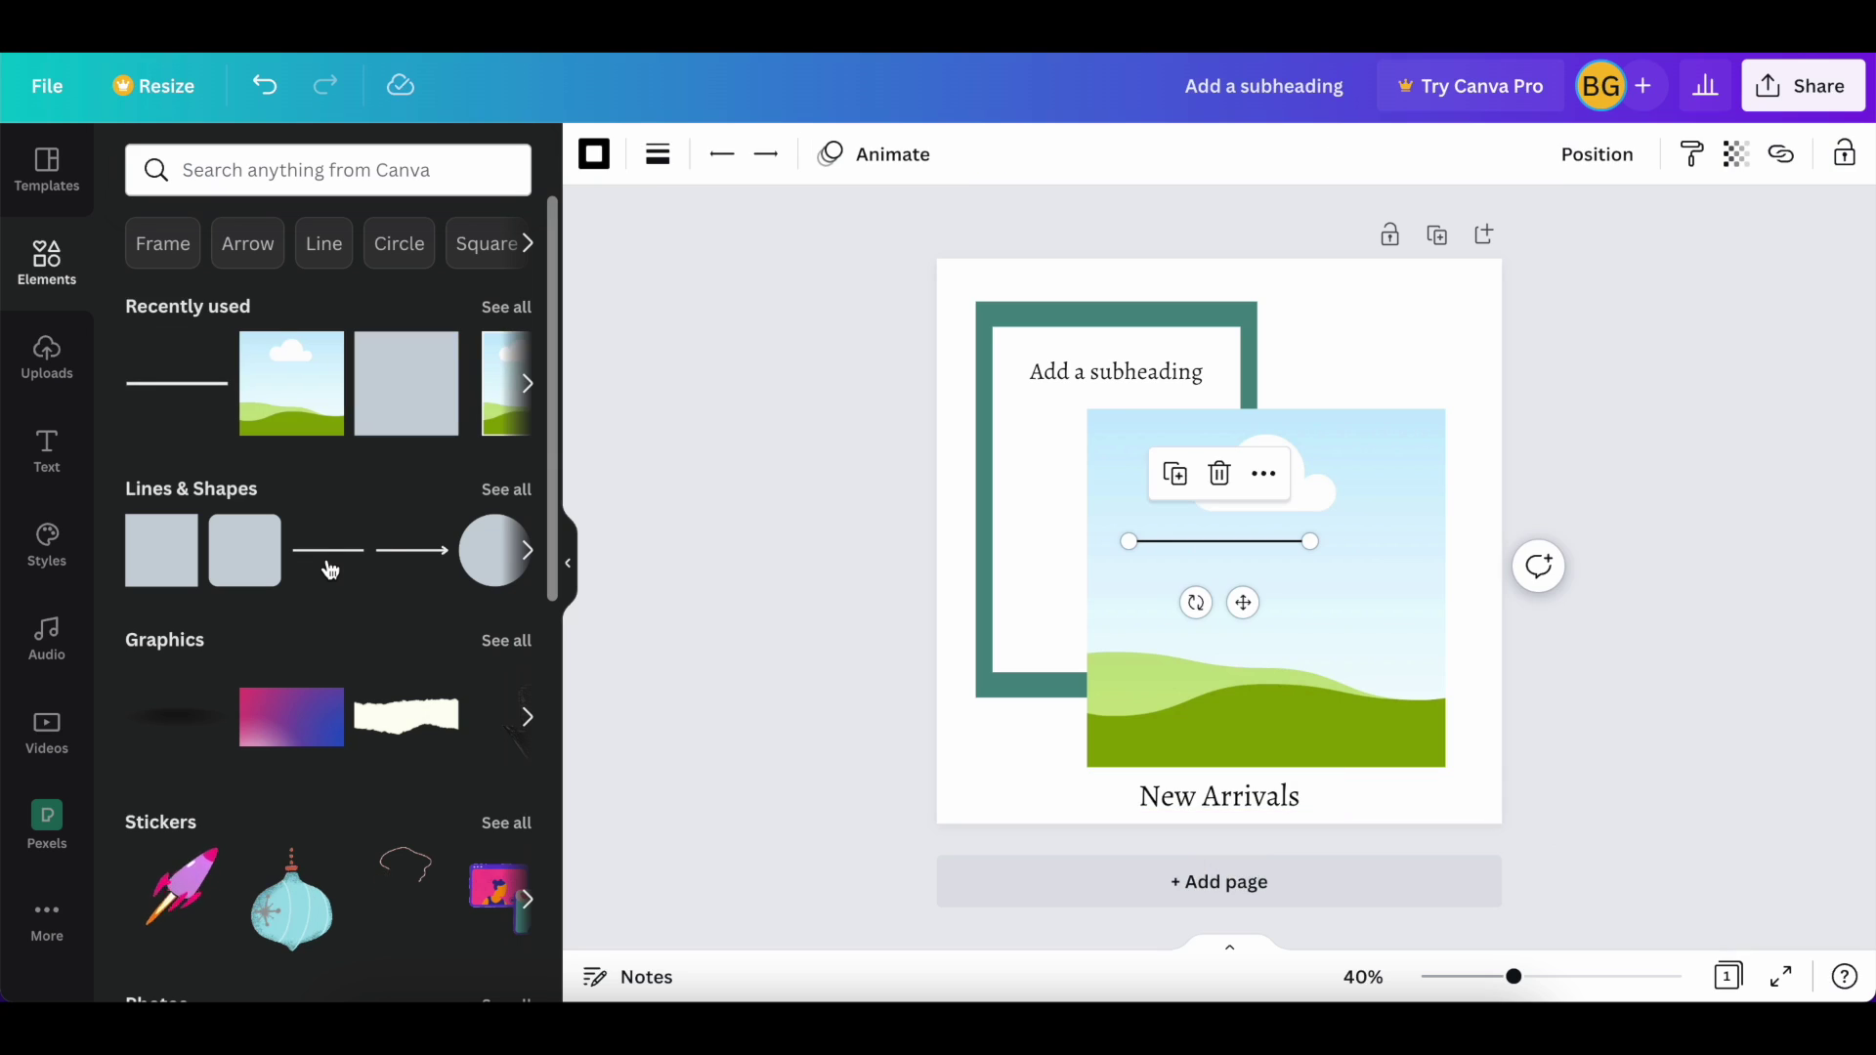
{"action": "left_click", "coordinate": [649, 159]}
{"action": "left_click_drag", "start_coordinate": [674, 392], "coordinate": [668, 393]}
{"action": "left_click_drag", "start_coordinate": [1243, 602], "coordinate": [1450, 852]}
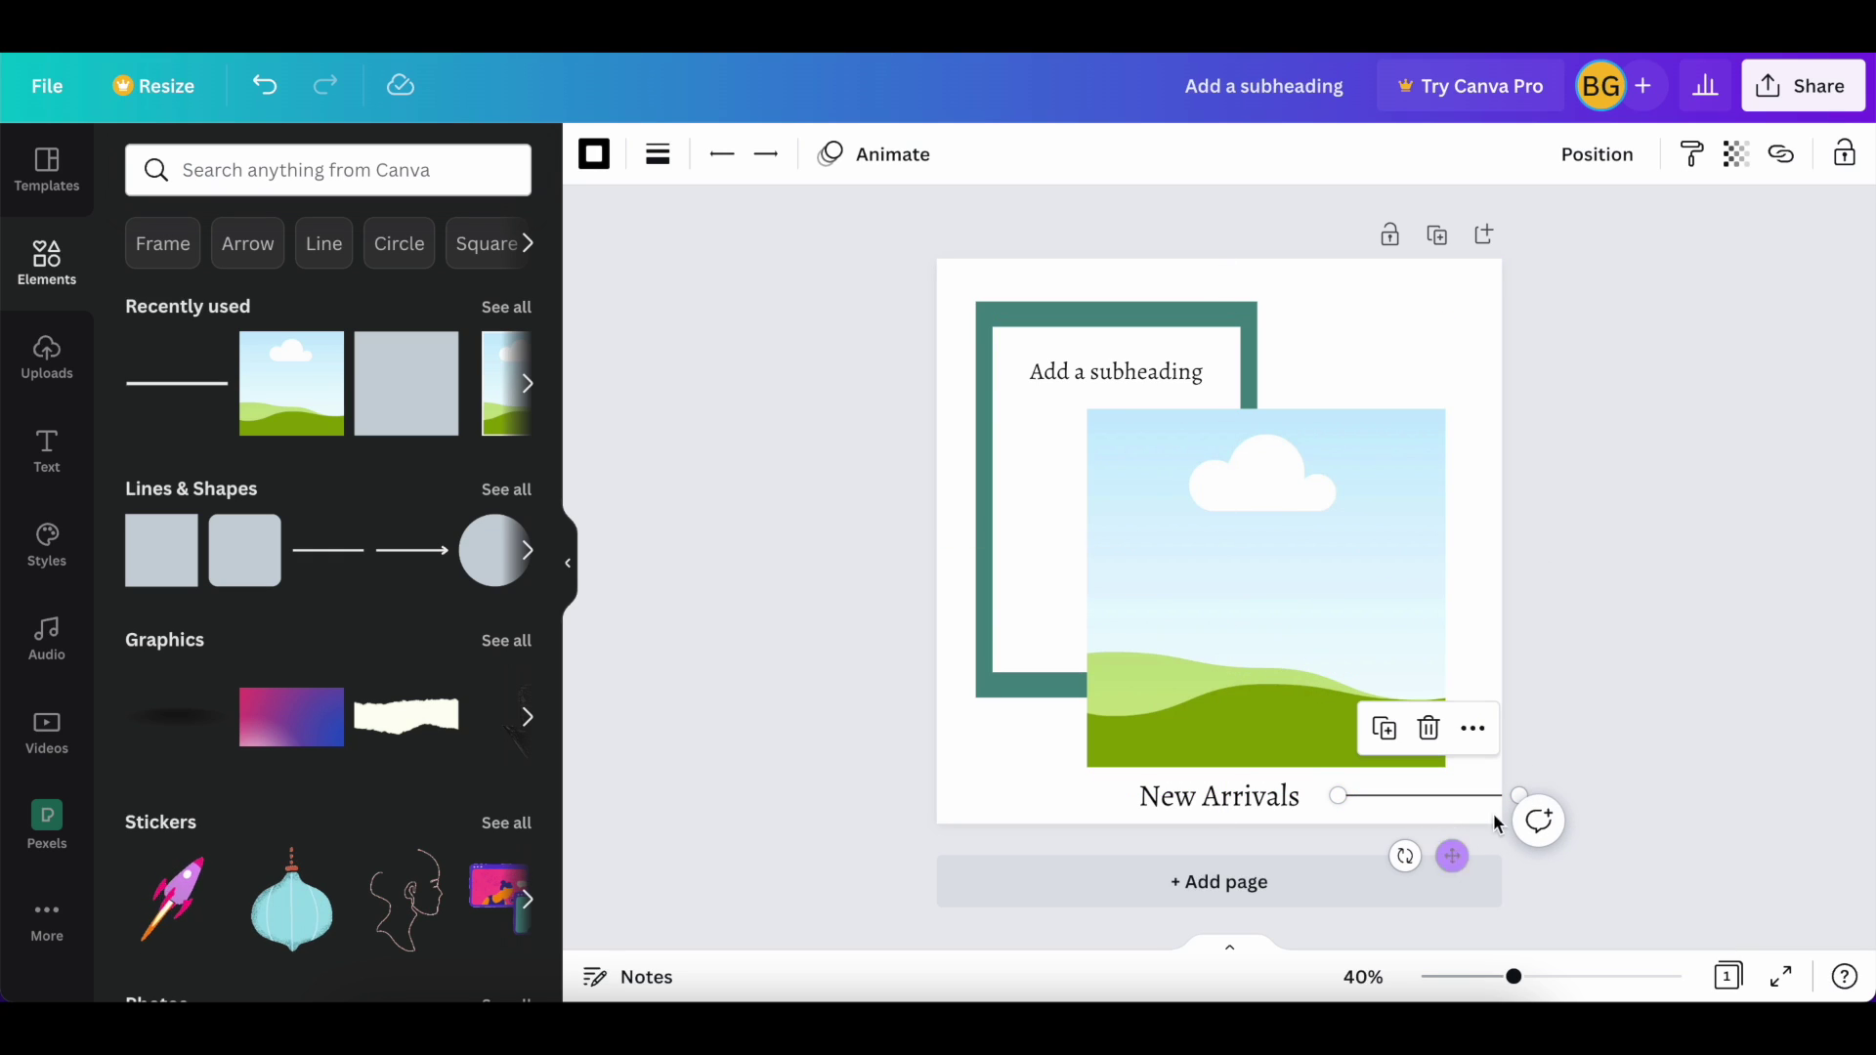
{"action": "left_click_drag", "start_coordinate": [1520, 793], "coordinate": [1479, 795]}
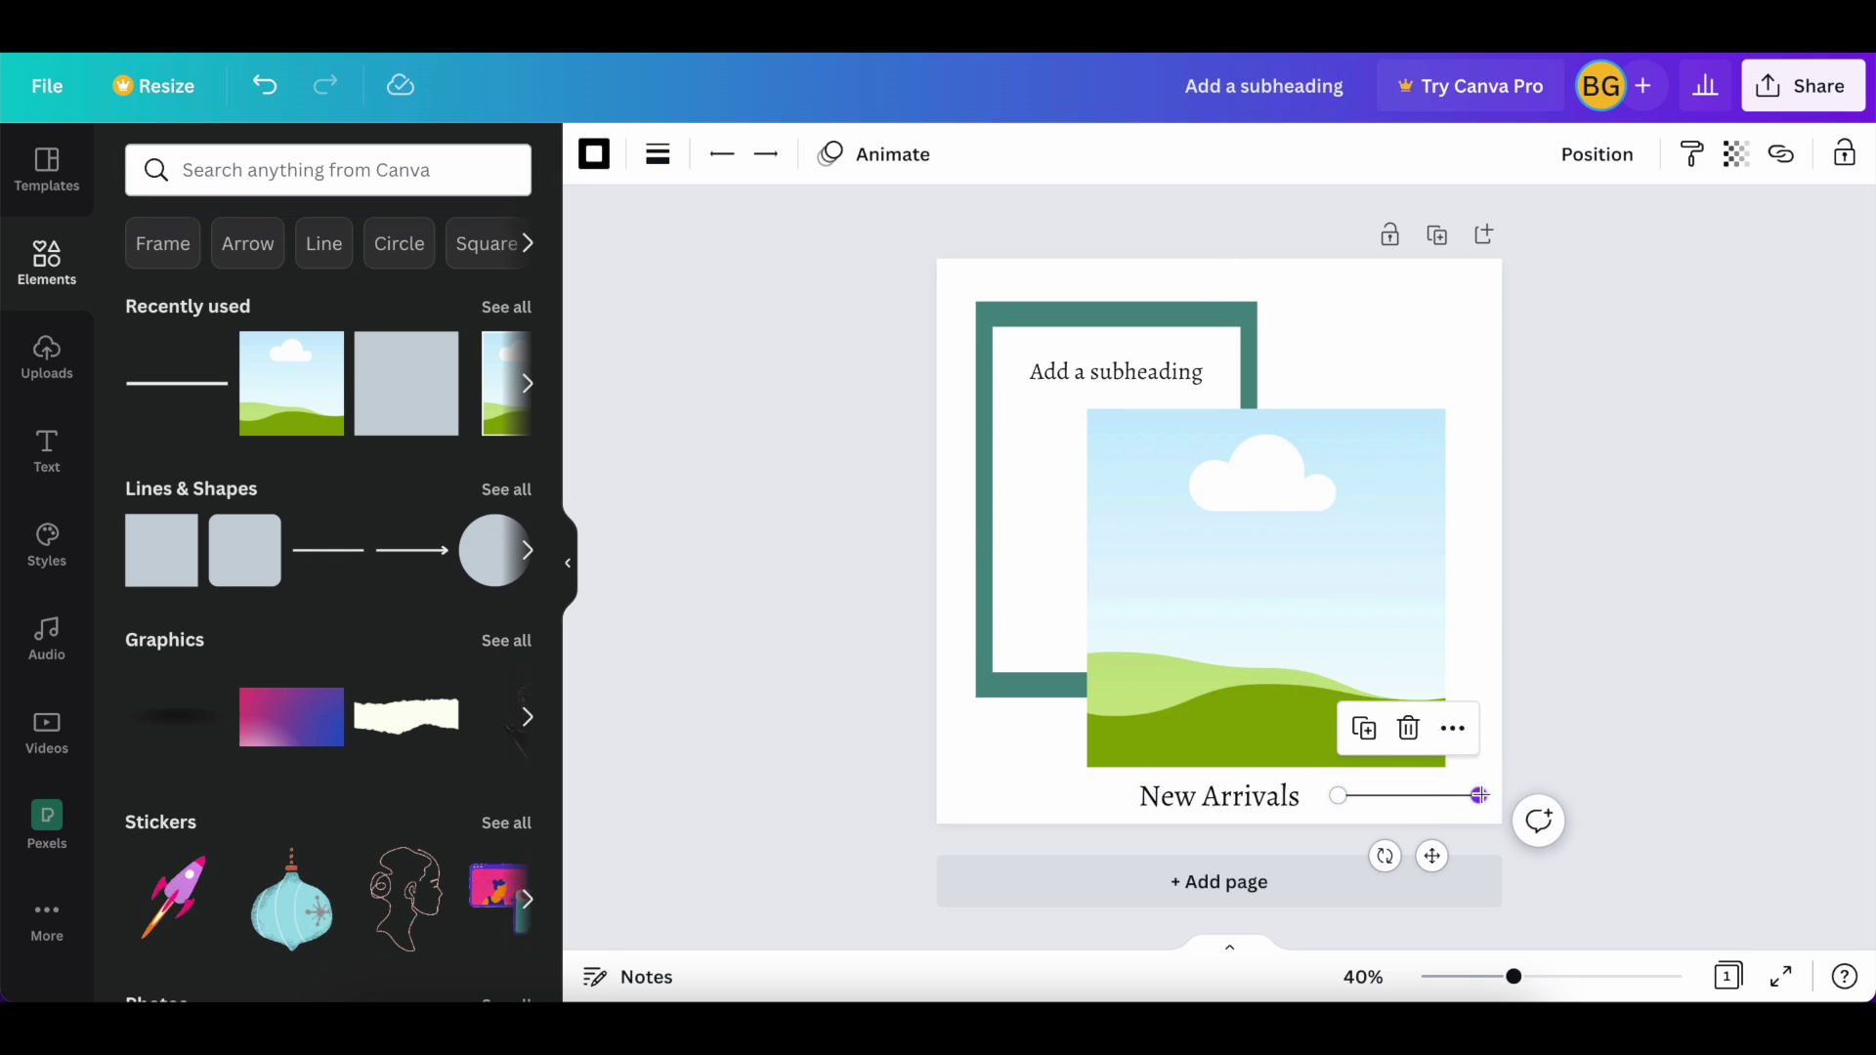
Fill the picture placeholder with the Pexels photo of framed prints on a white shelf
{"action": "left_click", "coordinate": [1068, 689]}
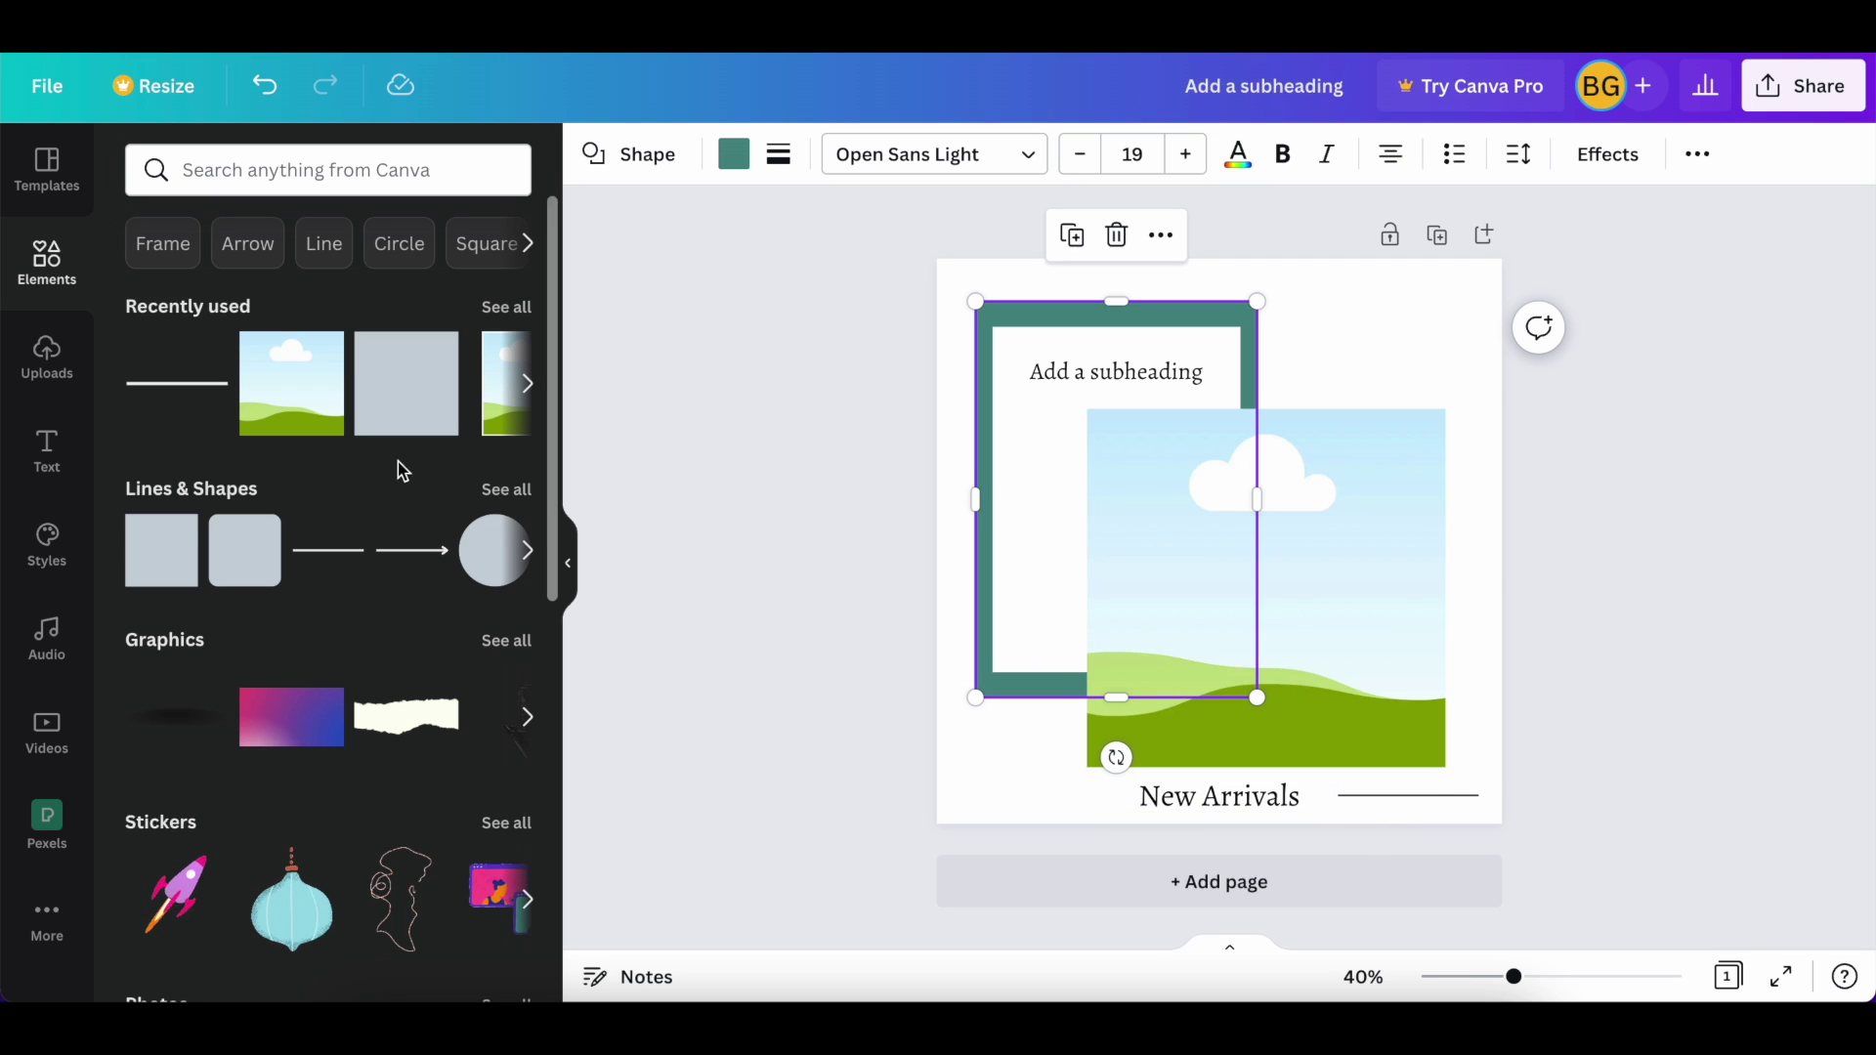
{"action": "left_click", "coordinate": [35, 828]}
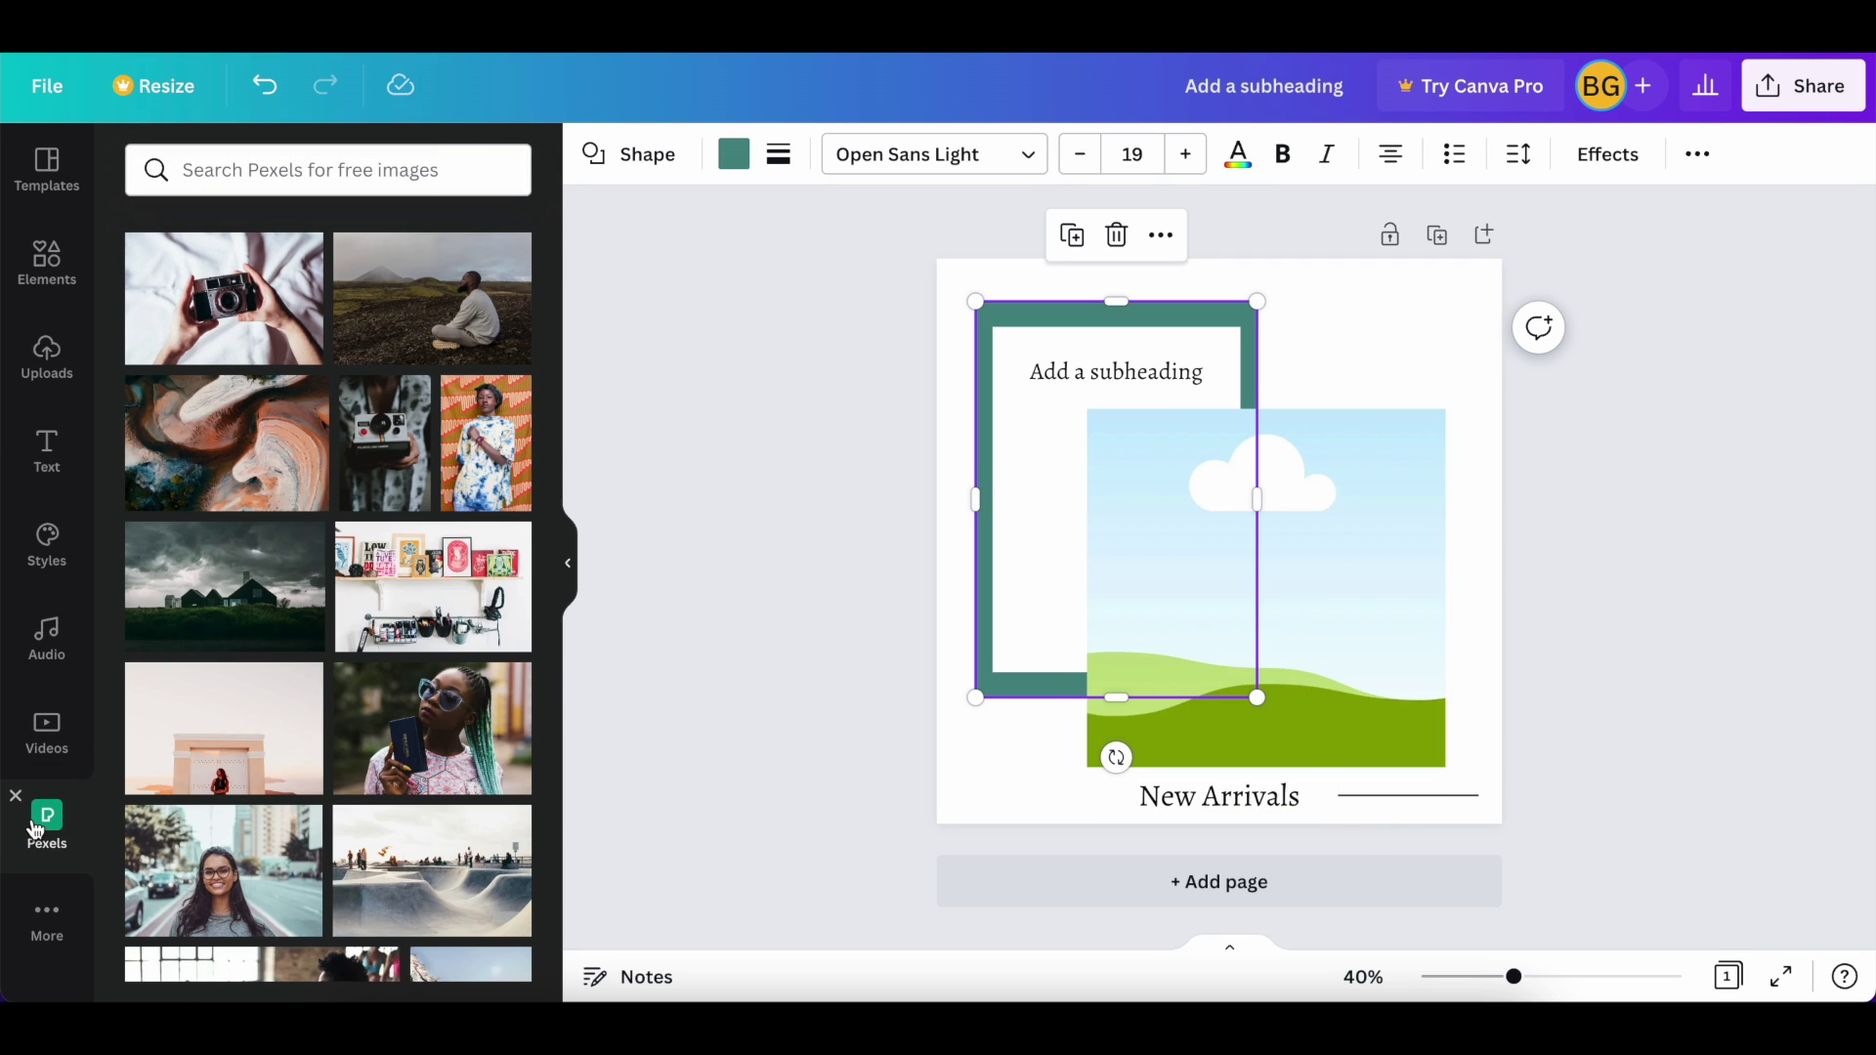
{"action": "left_click_drag", "start_coordinate": [406, 594], "coordinate": [1152, 555]}
{"action": "left_click", "coordinate": [818, 542]}
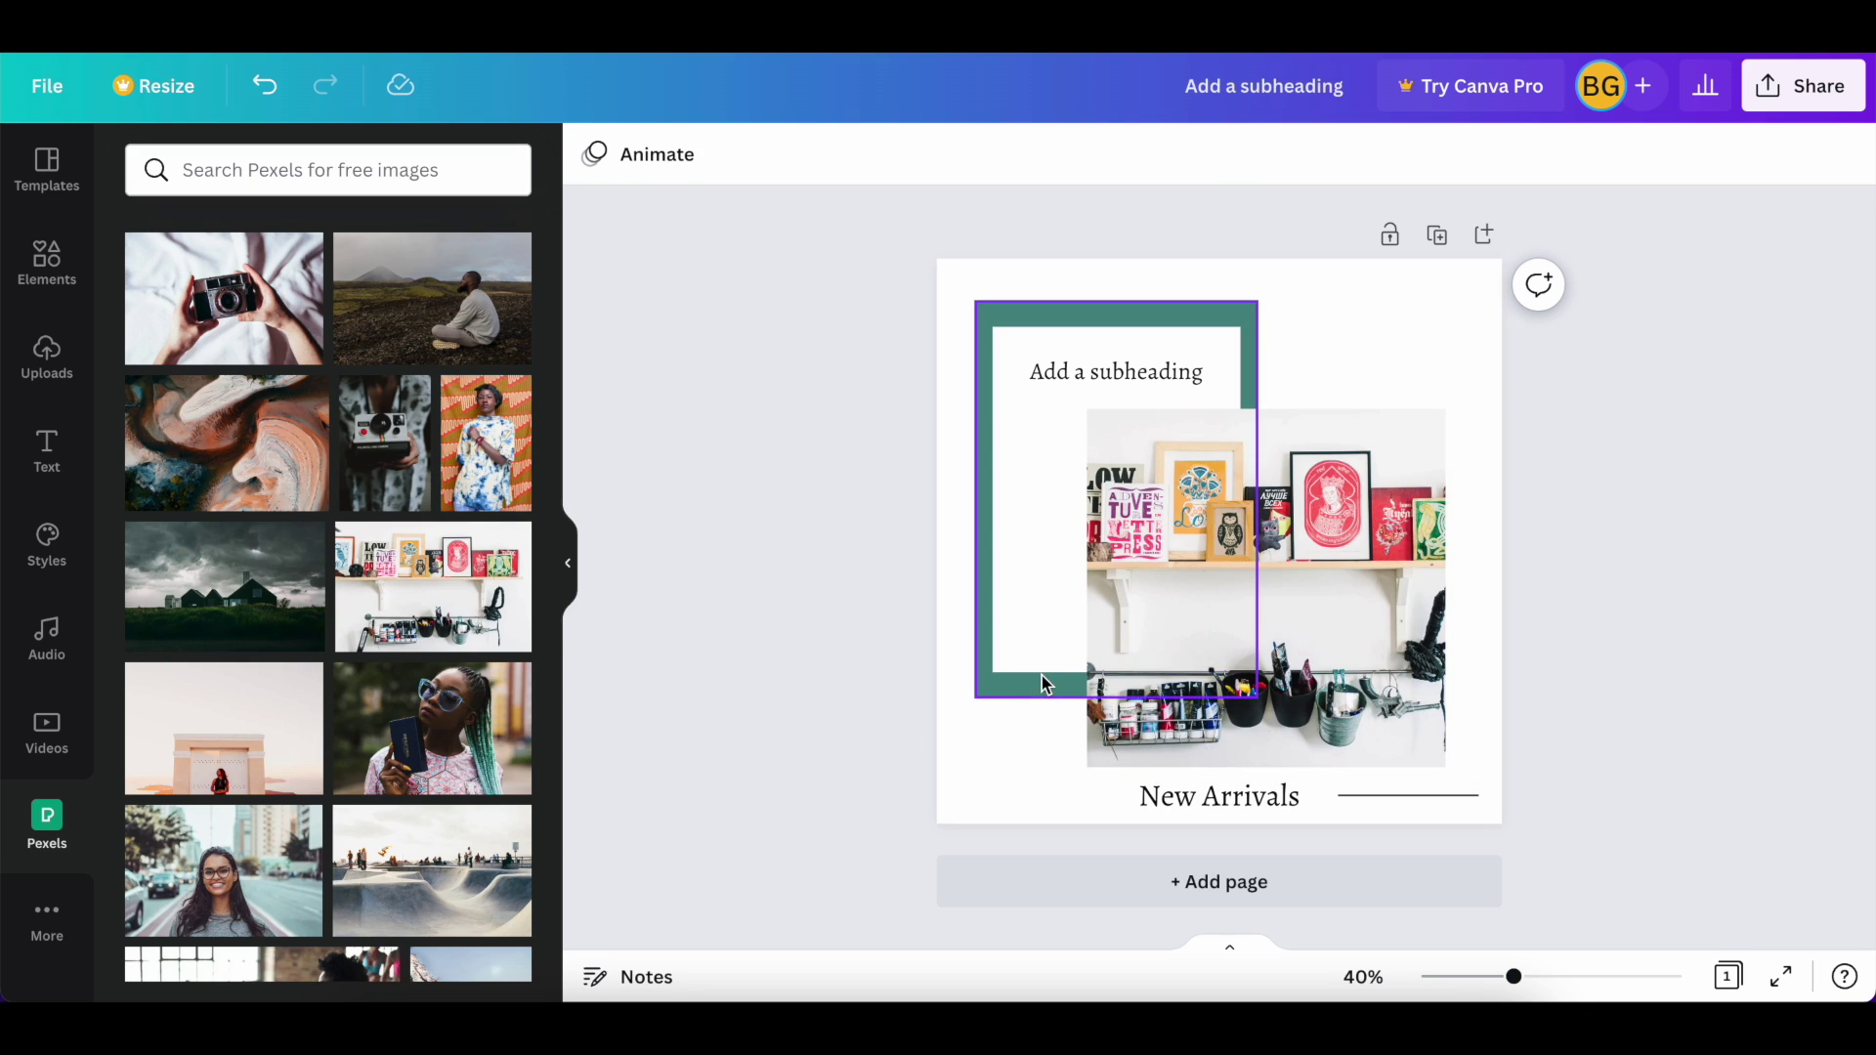
Add a second blank page and insert the single-cell picture grid on it
{"action": "left_click", "coordinate": [1182, 885]}
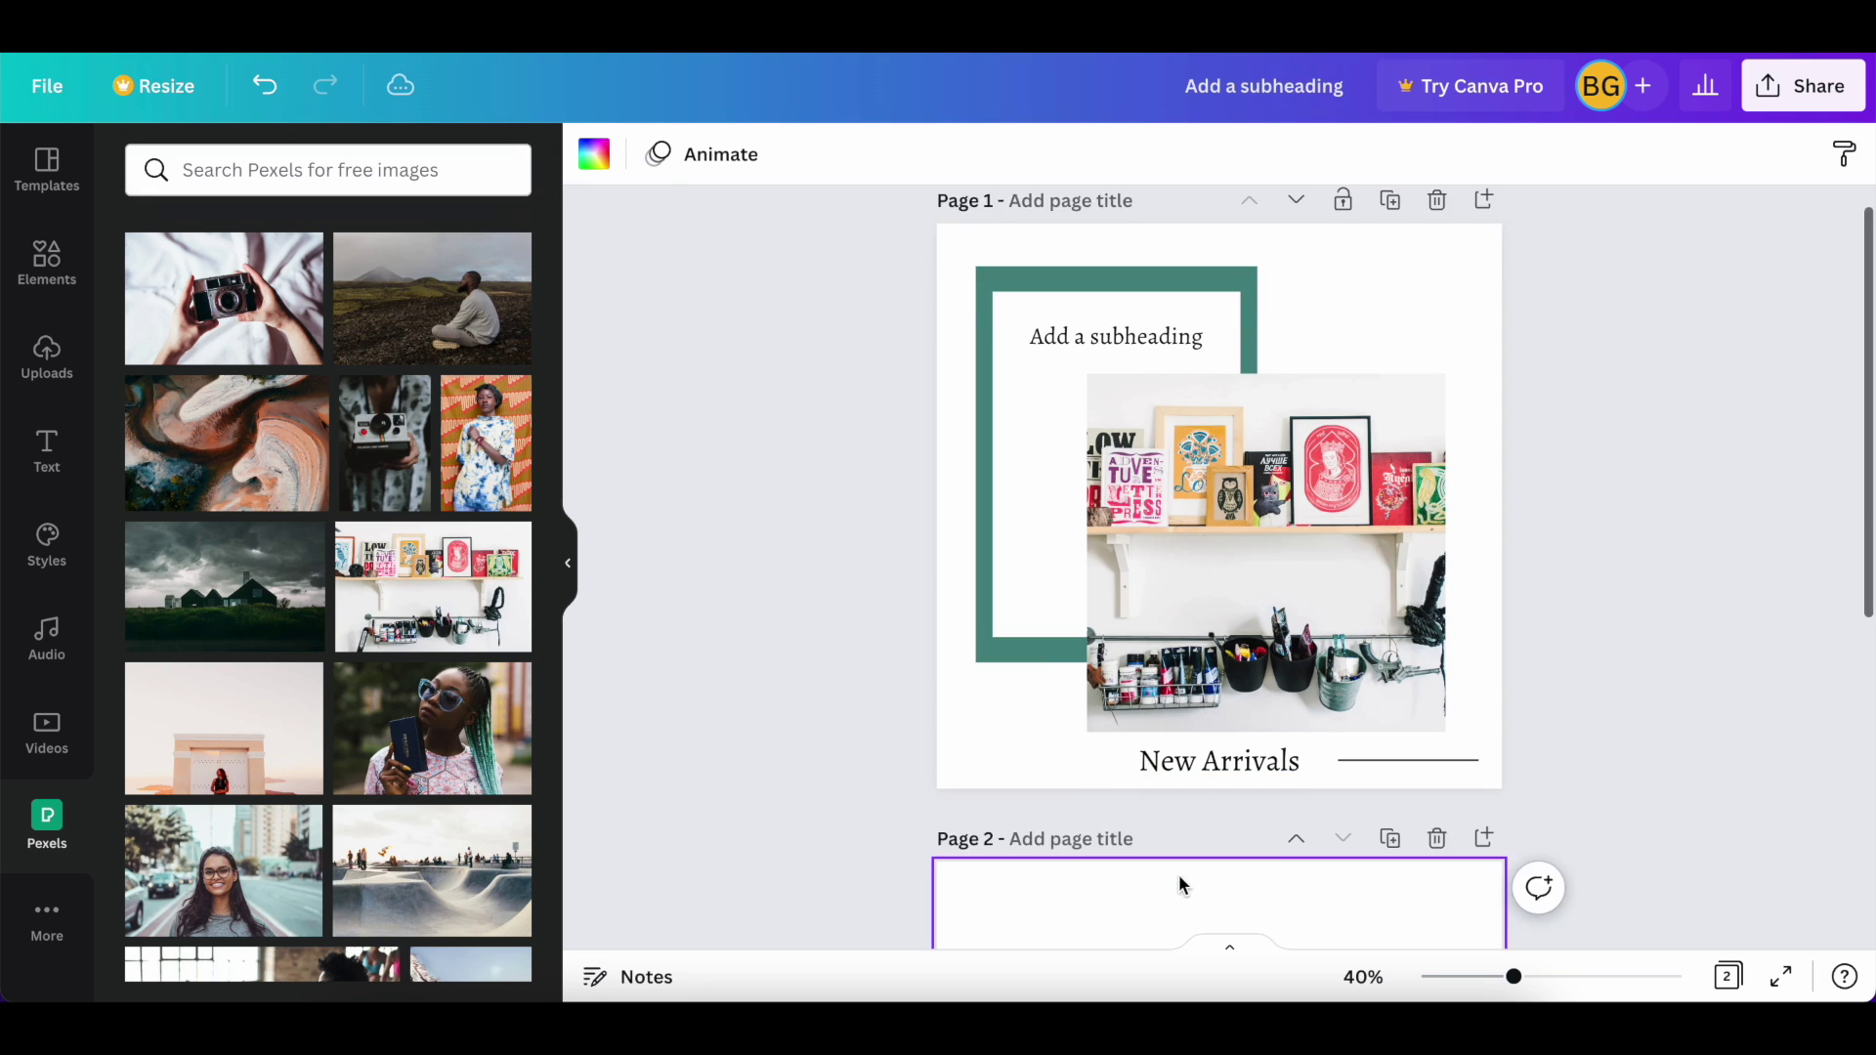
{"action": "left_click", "coordinate": [59, 264]}
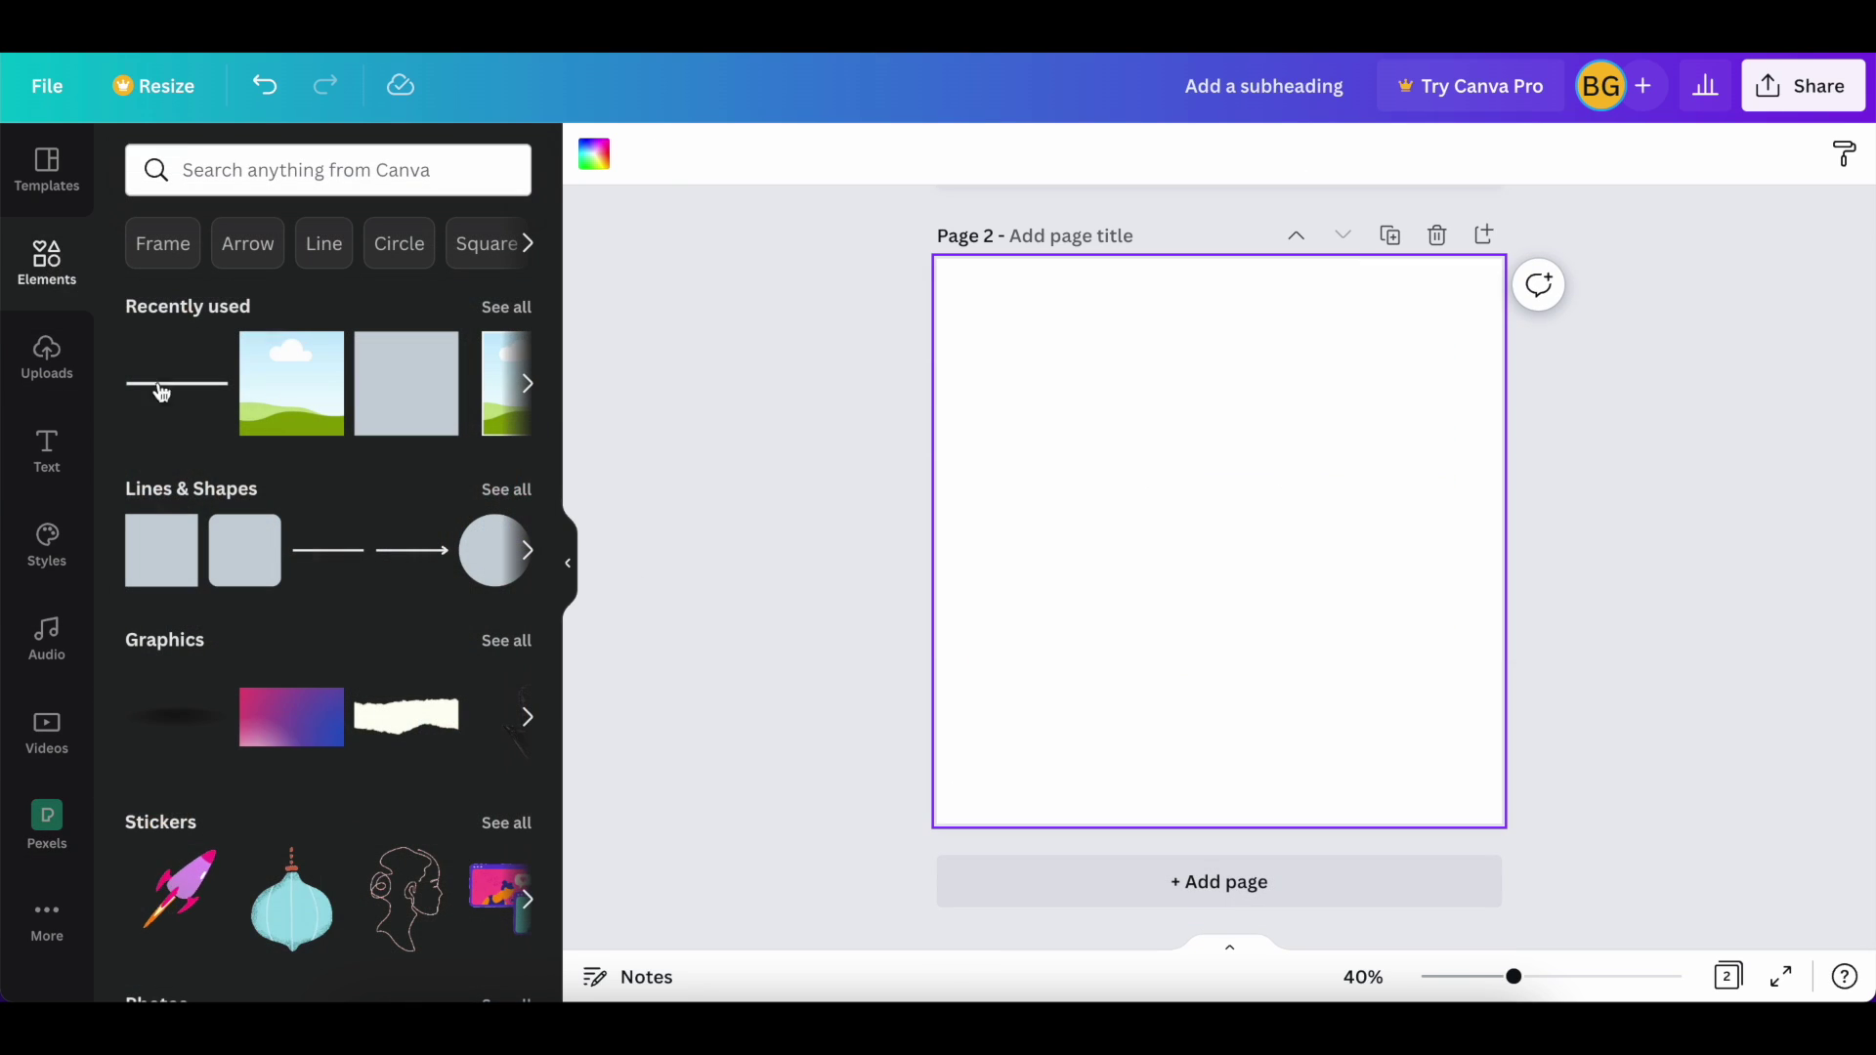
{"action": "scroll", "coordinate": [250, 821], "scroll_direction": "down", "scroll_amount": 10}
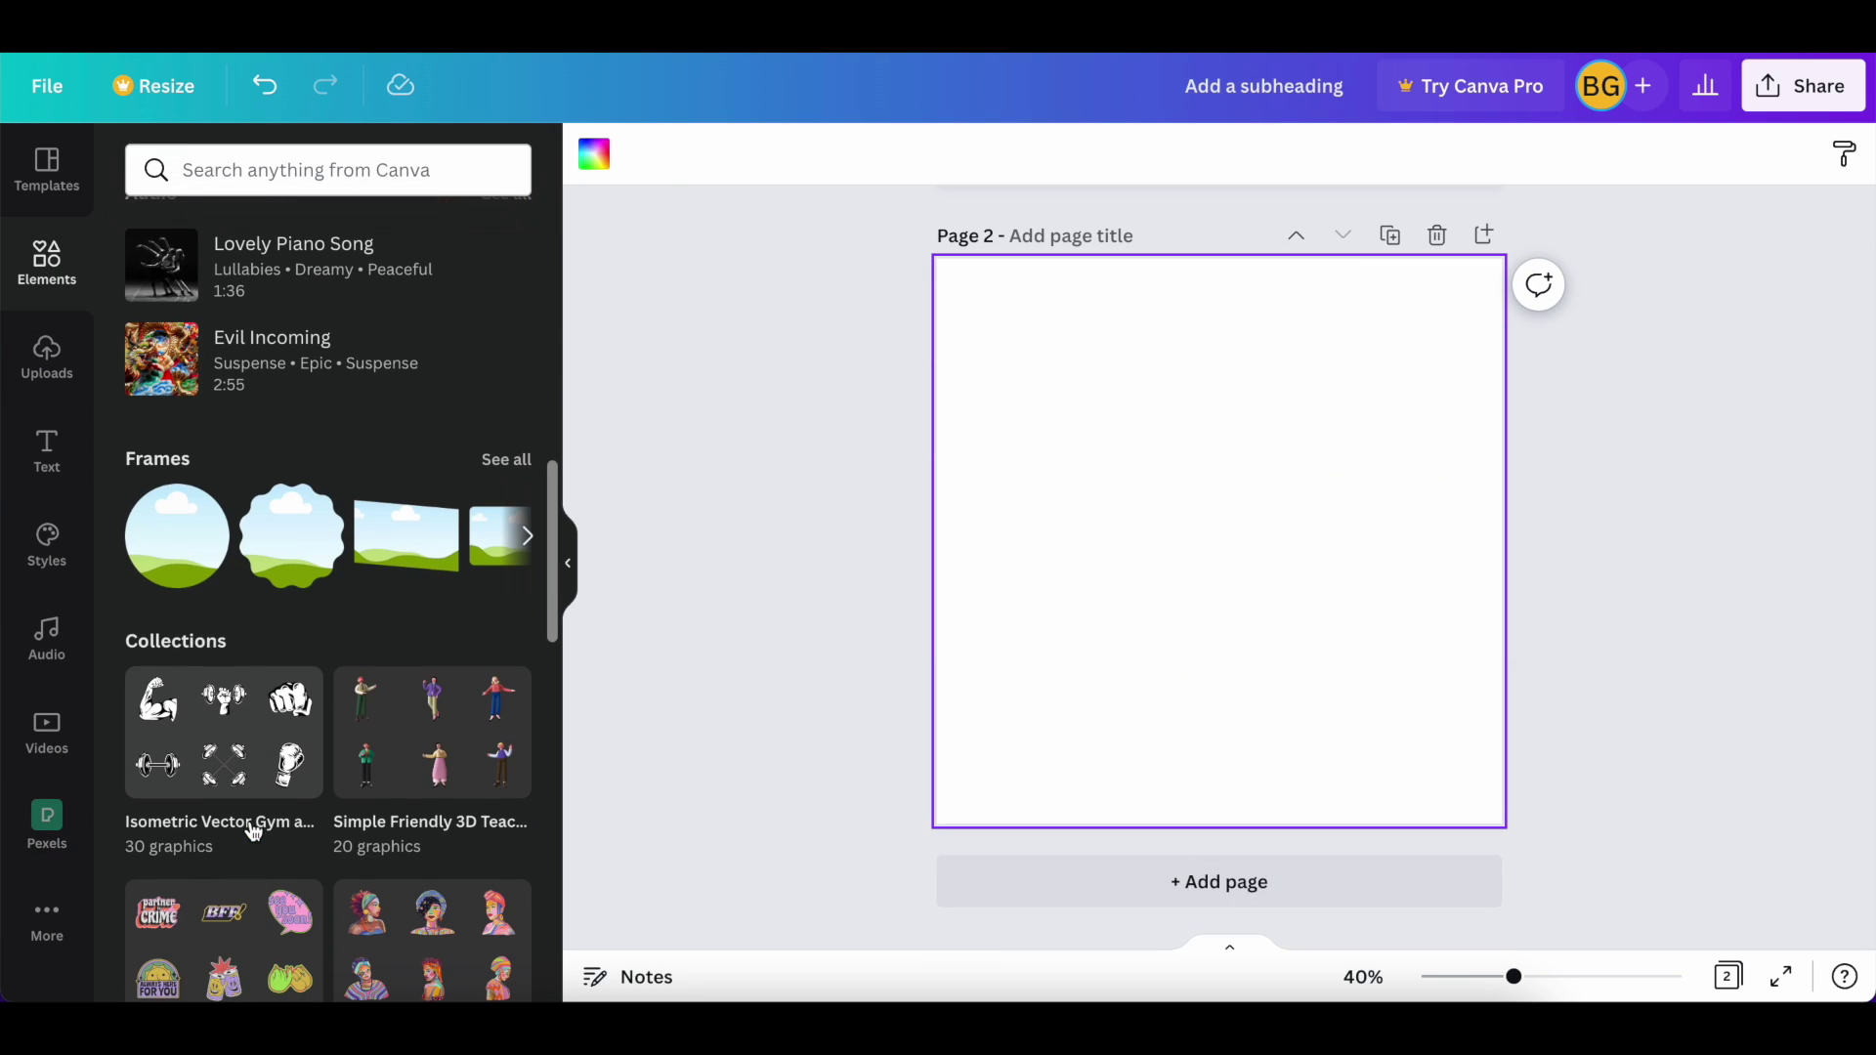
{"action": "left_click", "coordinate": [508, 459]}
{"action": "left_click", "coordinate": [143, 166]}
{"action": "scroll", "coordinate": [306, 753], "scroll_direction": "down", "scroll_amount": 1}
{"action": "scroll", "coordinate": [306, 754], "scroll_direction": "up", "scroll_amount": 1}
{"action": "scroll", "coordinate": [306, 758], "scroll_direction": "down", "scroll_amount": 8}
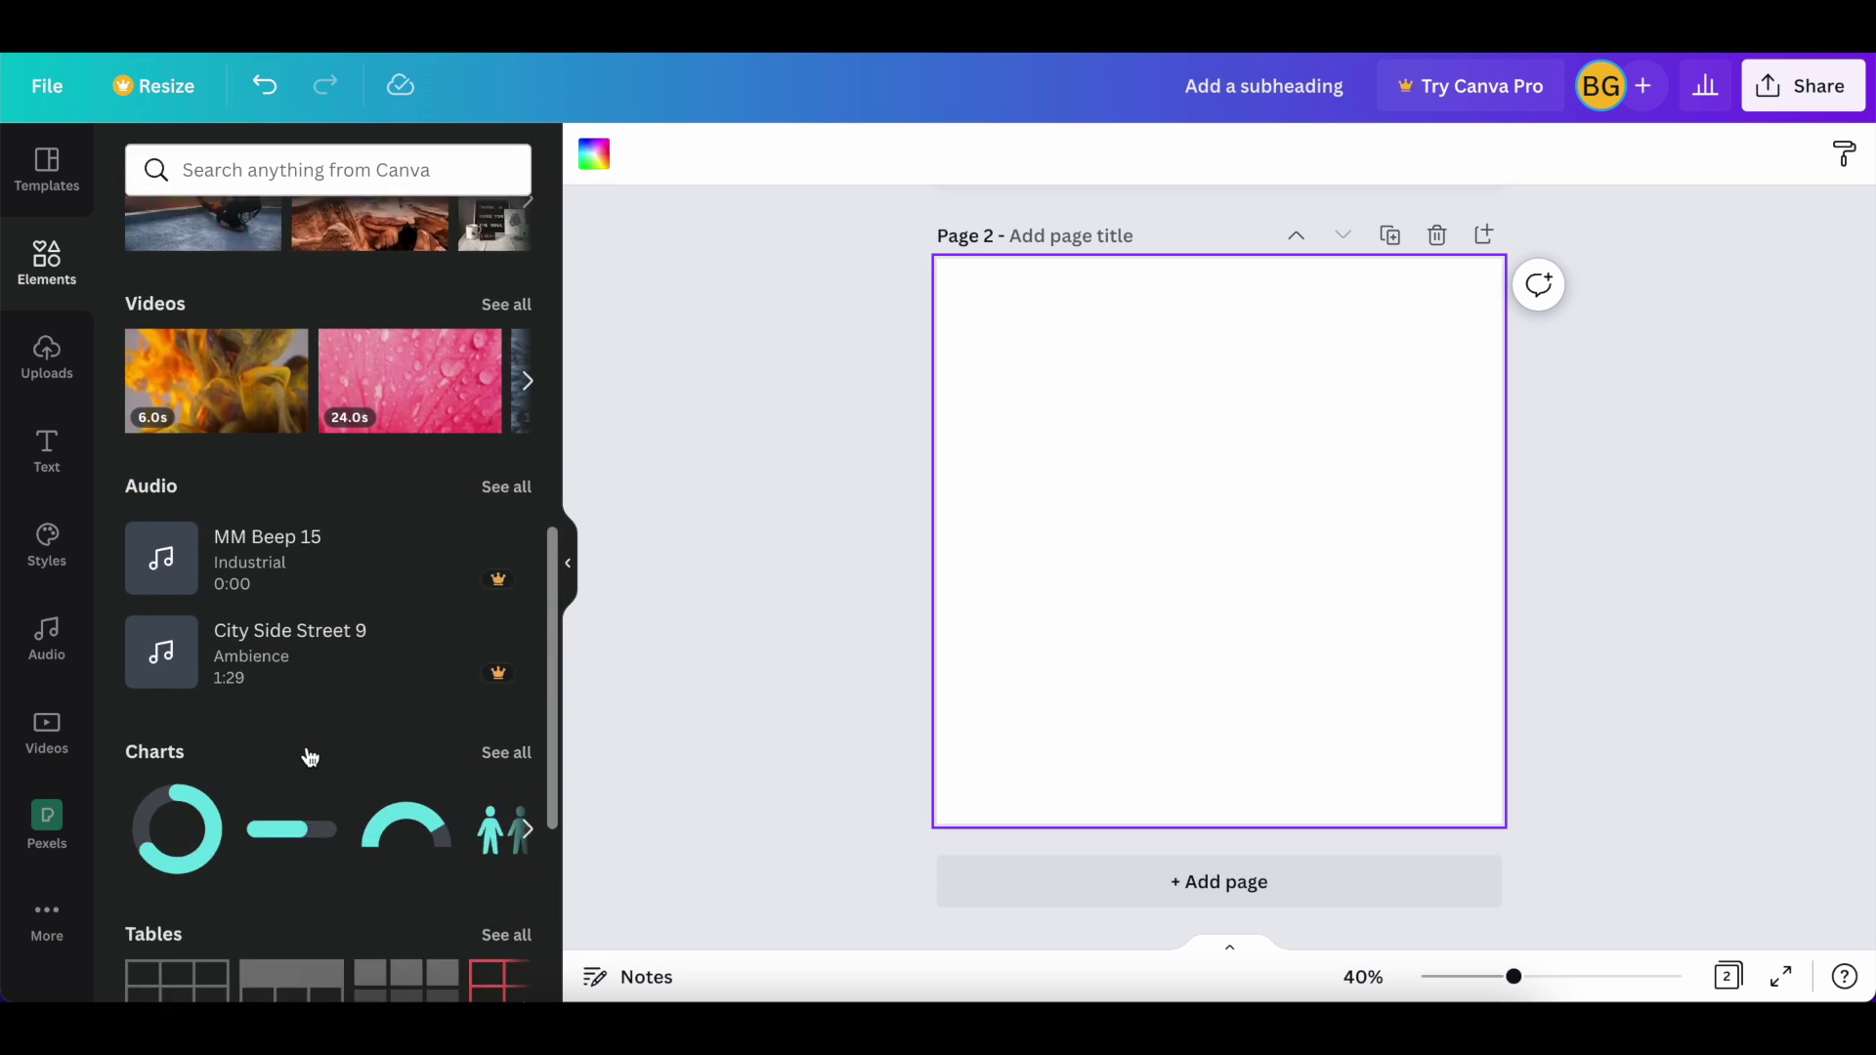
{"action": "left_click", "coordinate": [199, 854]}
Shrink the picture grid on page 2 and center it, leaving narrow side margins and wider bands above and below
{"action": "left_click_drag", "start_coordinate": [1246, 262], "coordinate": [1233, 338]}
{"action": "left_click_drag", "start_coordinate": [1503, 574], "coordinate": [1436, 577]}
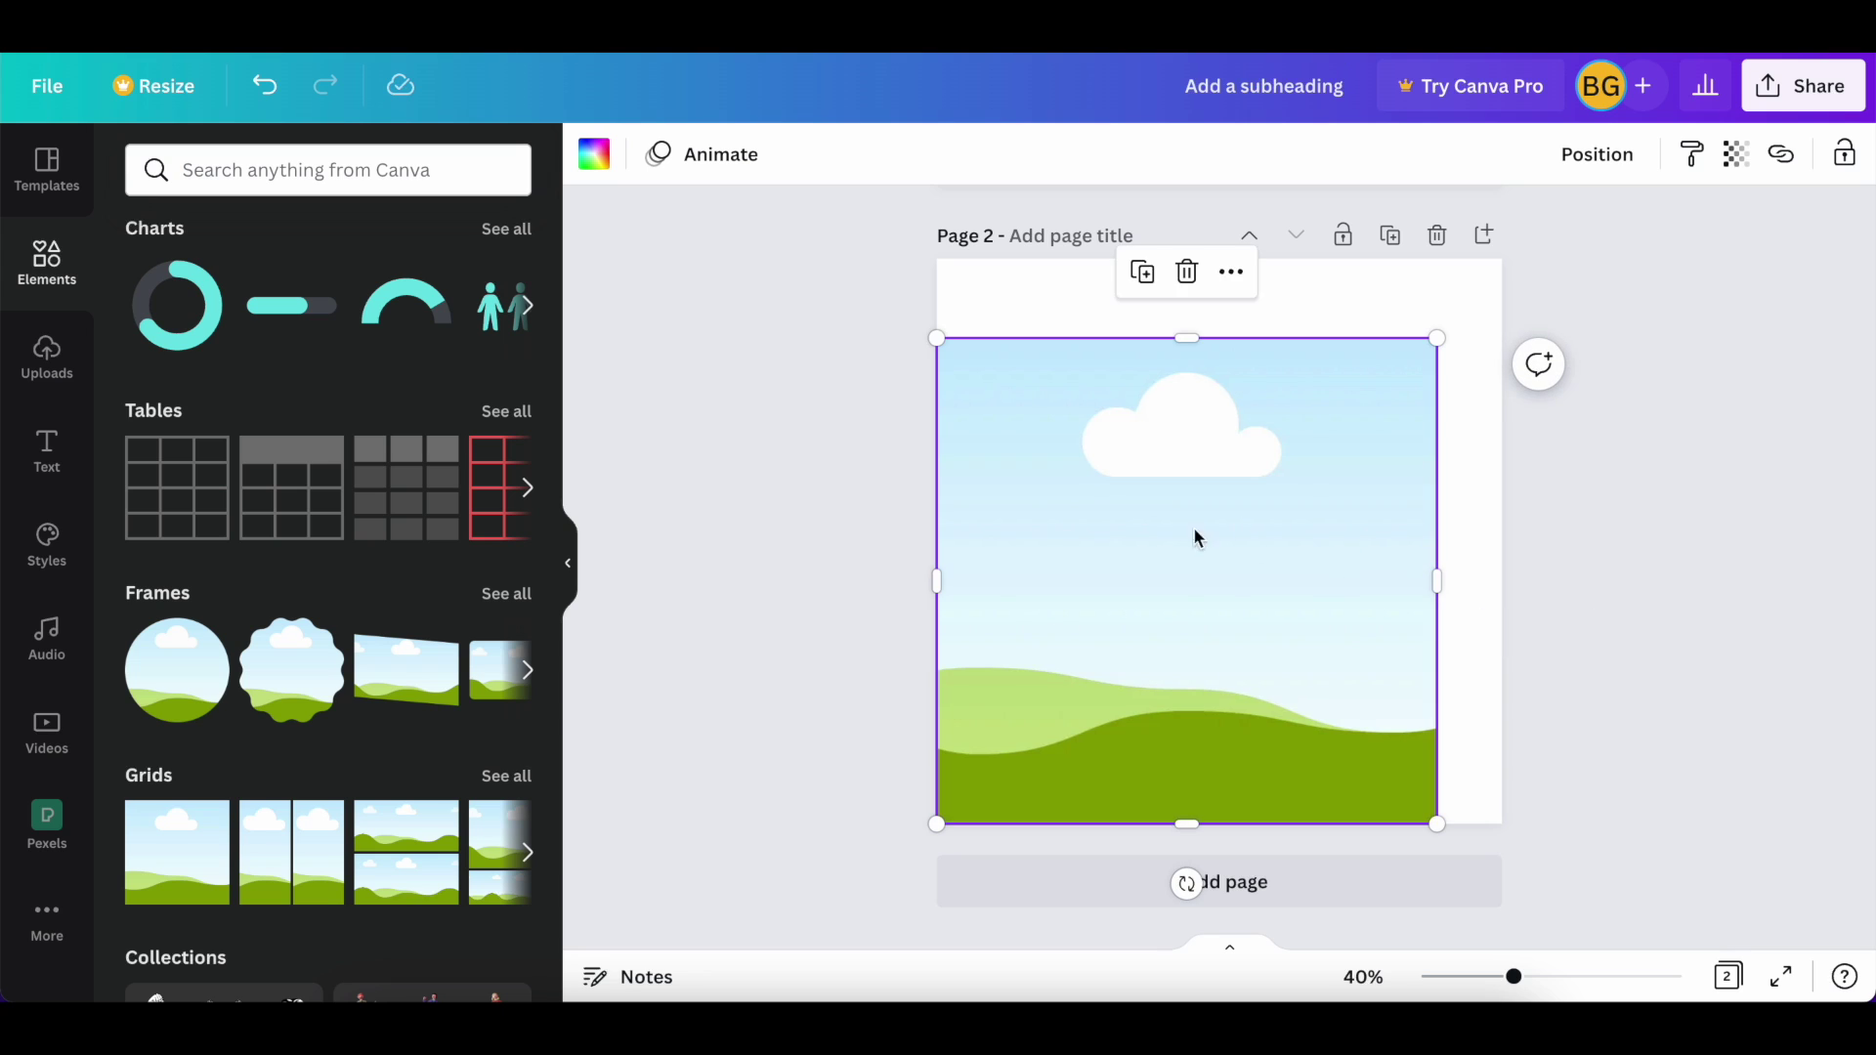
{"action": "left_click_drag", "start_coordinate": [1156, 479], "coordinate": [1177, 463]}
{"action": "left_click_drag", "start_coordinate": [1455, 549], "coordinate": [1490, 541]}
{"action": "left_click_drag", "start_coordinate": [1224, 803], "coordinate": [1222, 769]}
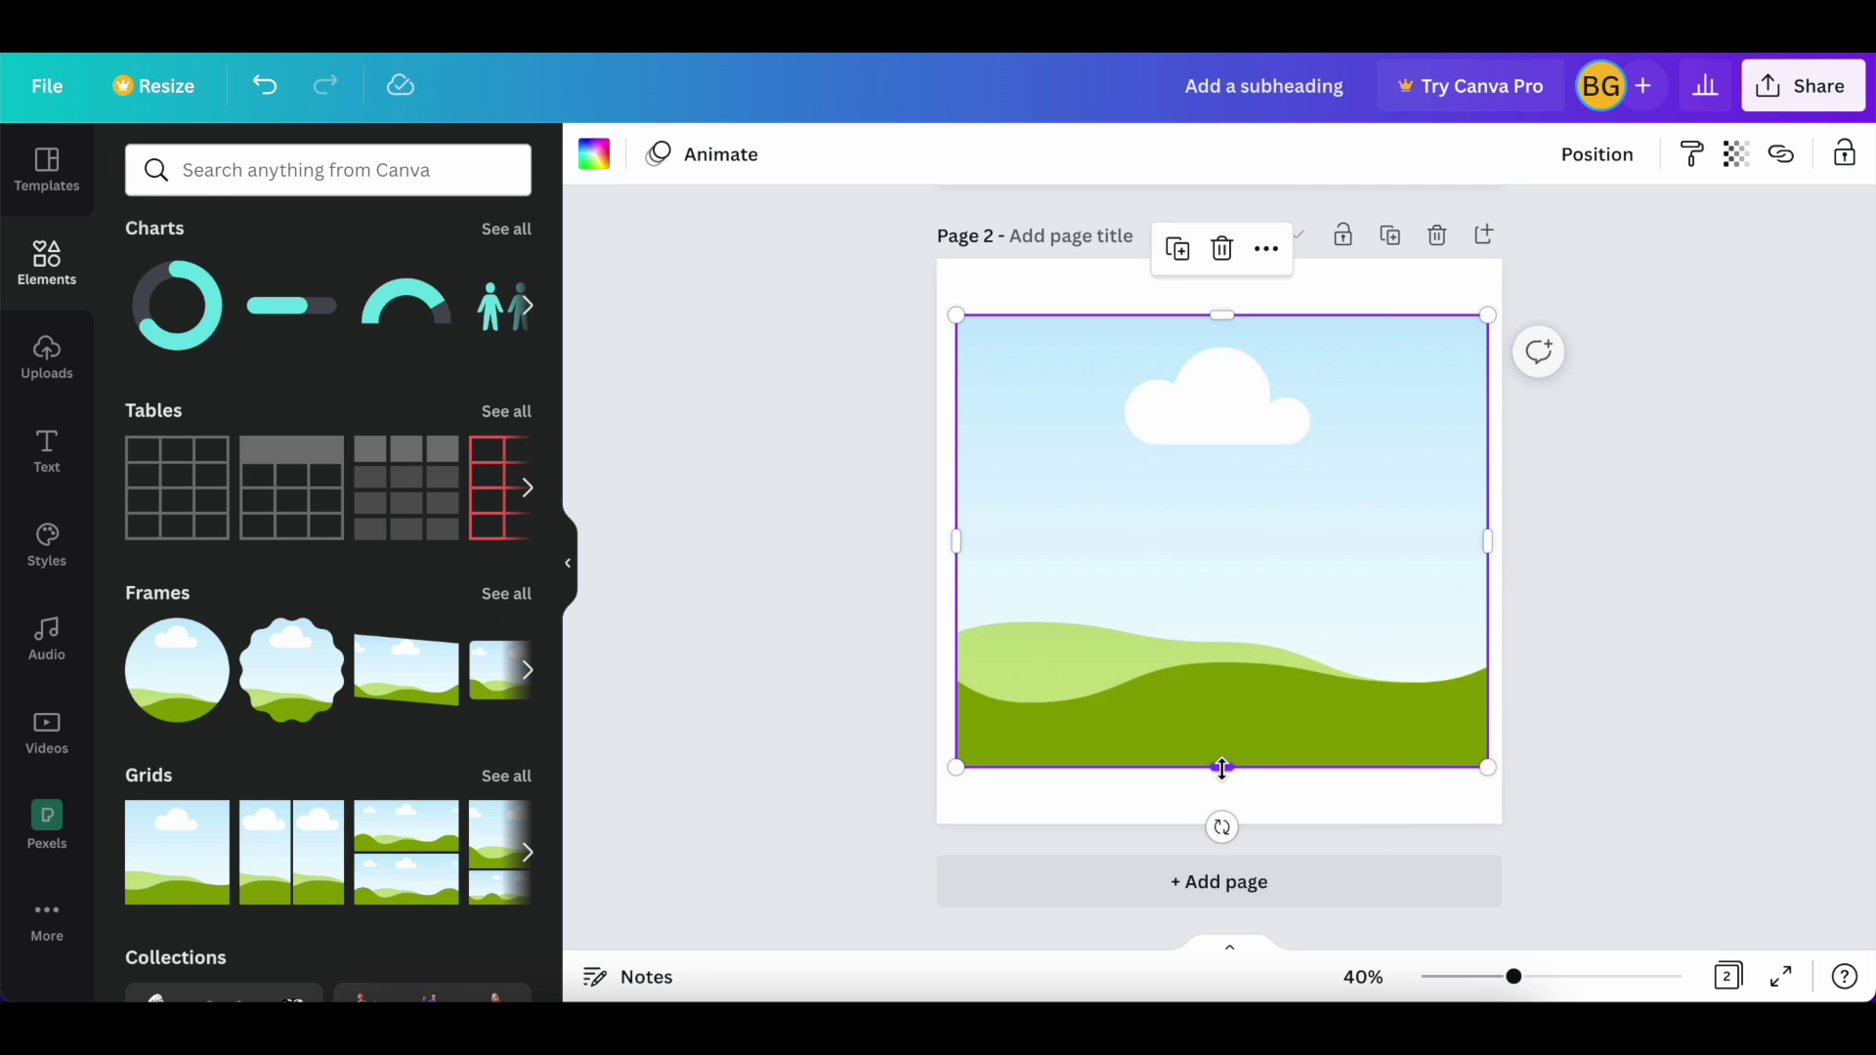
{"action": "left_click_drag", "start_coordinate": [1137, 587], "coordinate": [1133, 587]}
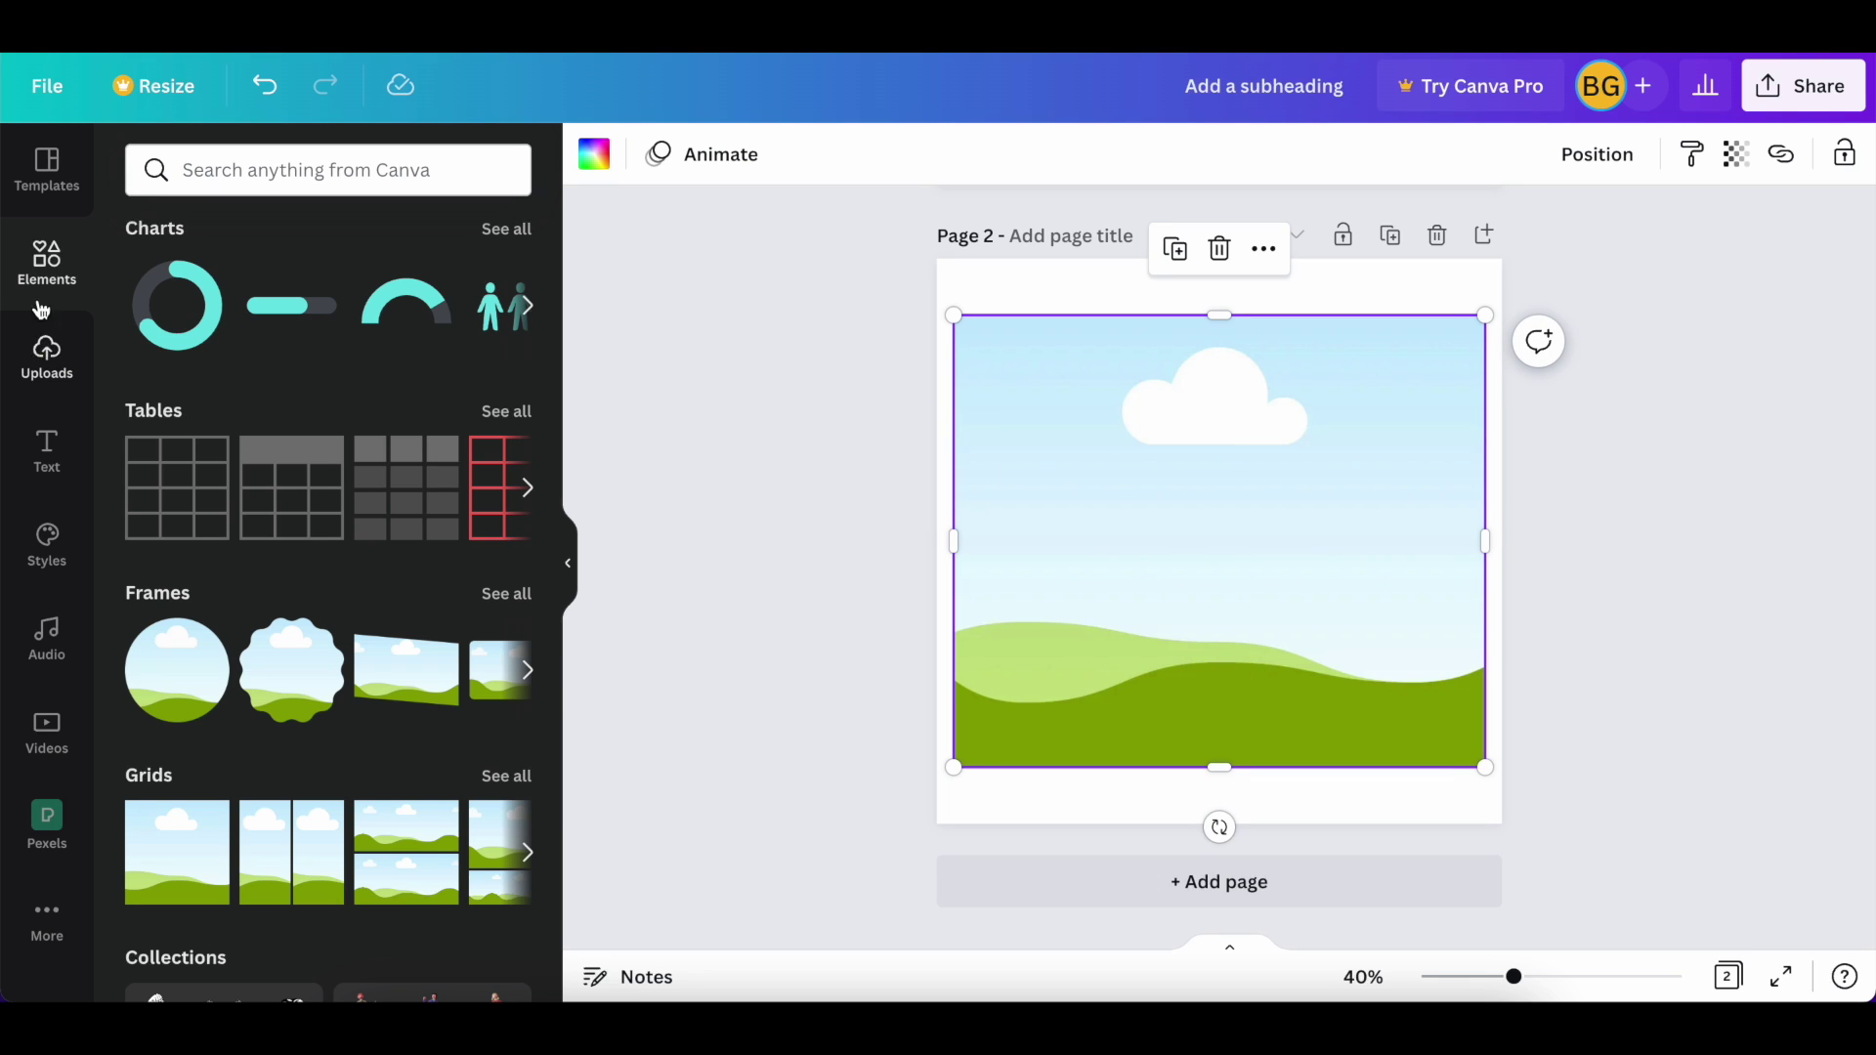
Add a subheading reading "New Arrivals" to page 2 and set its font to Alegreya
{"action": "left_click", "coordinate": [29, 459]}
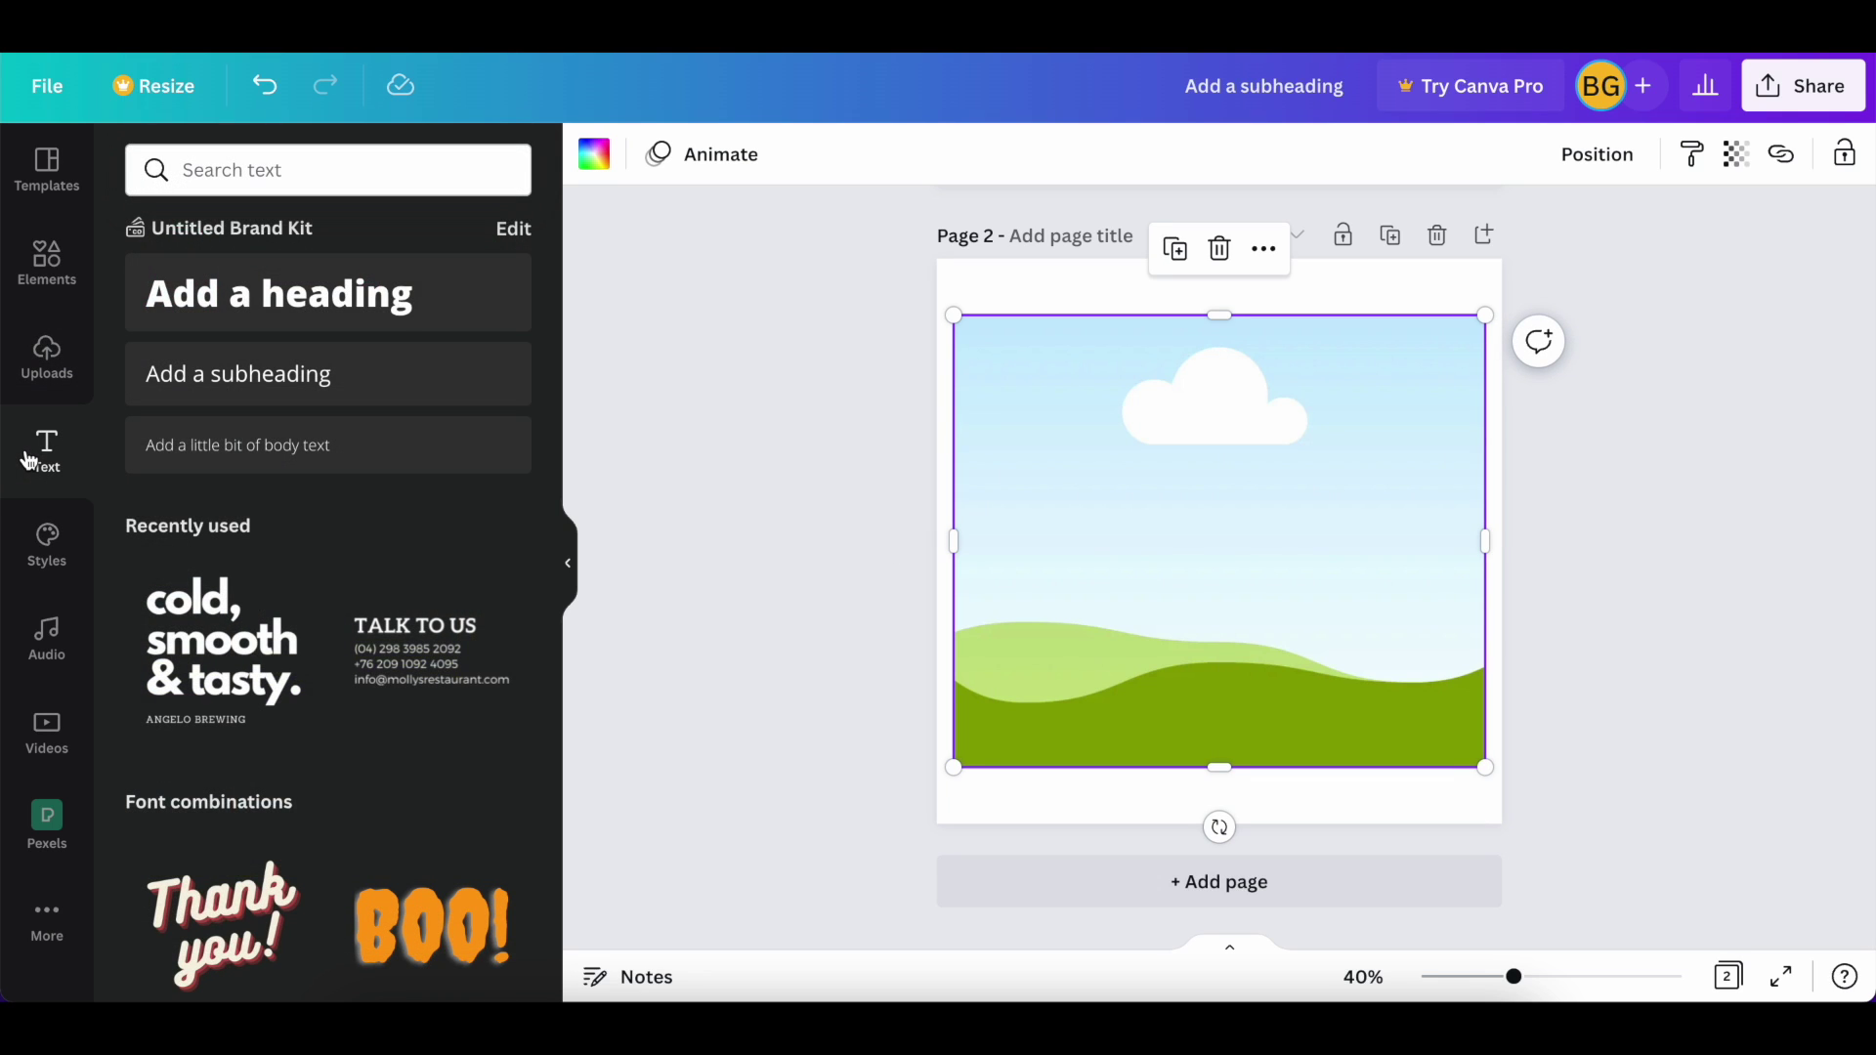
{"action": "left_click", "coordinate": [224, 387]}
{"action": "type", "text": "New Arrivals"}
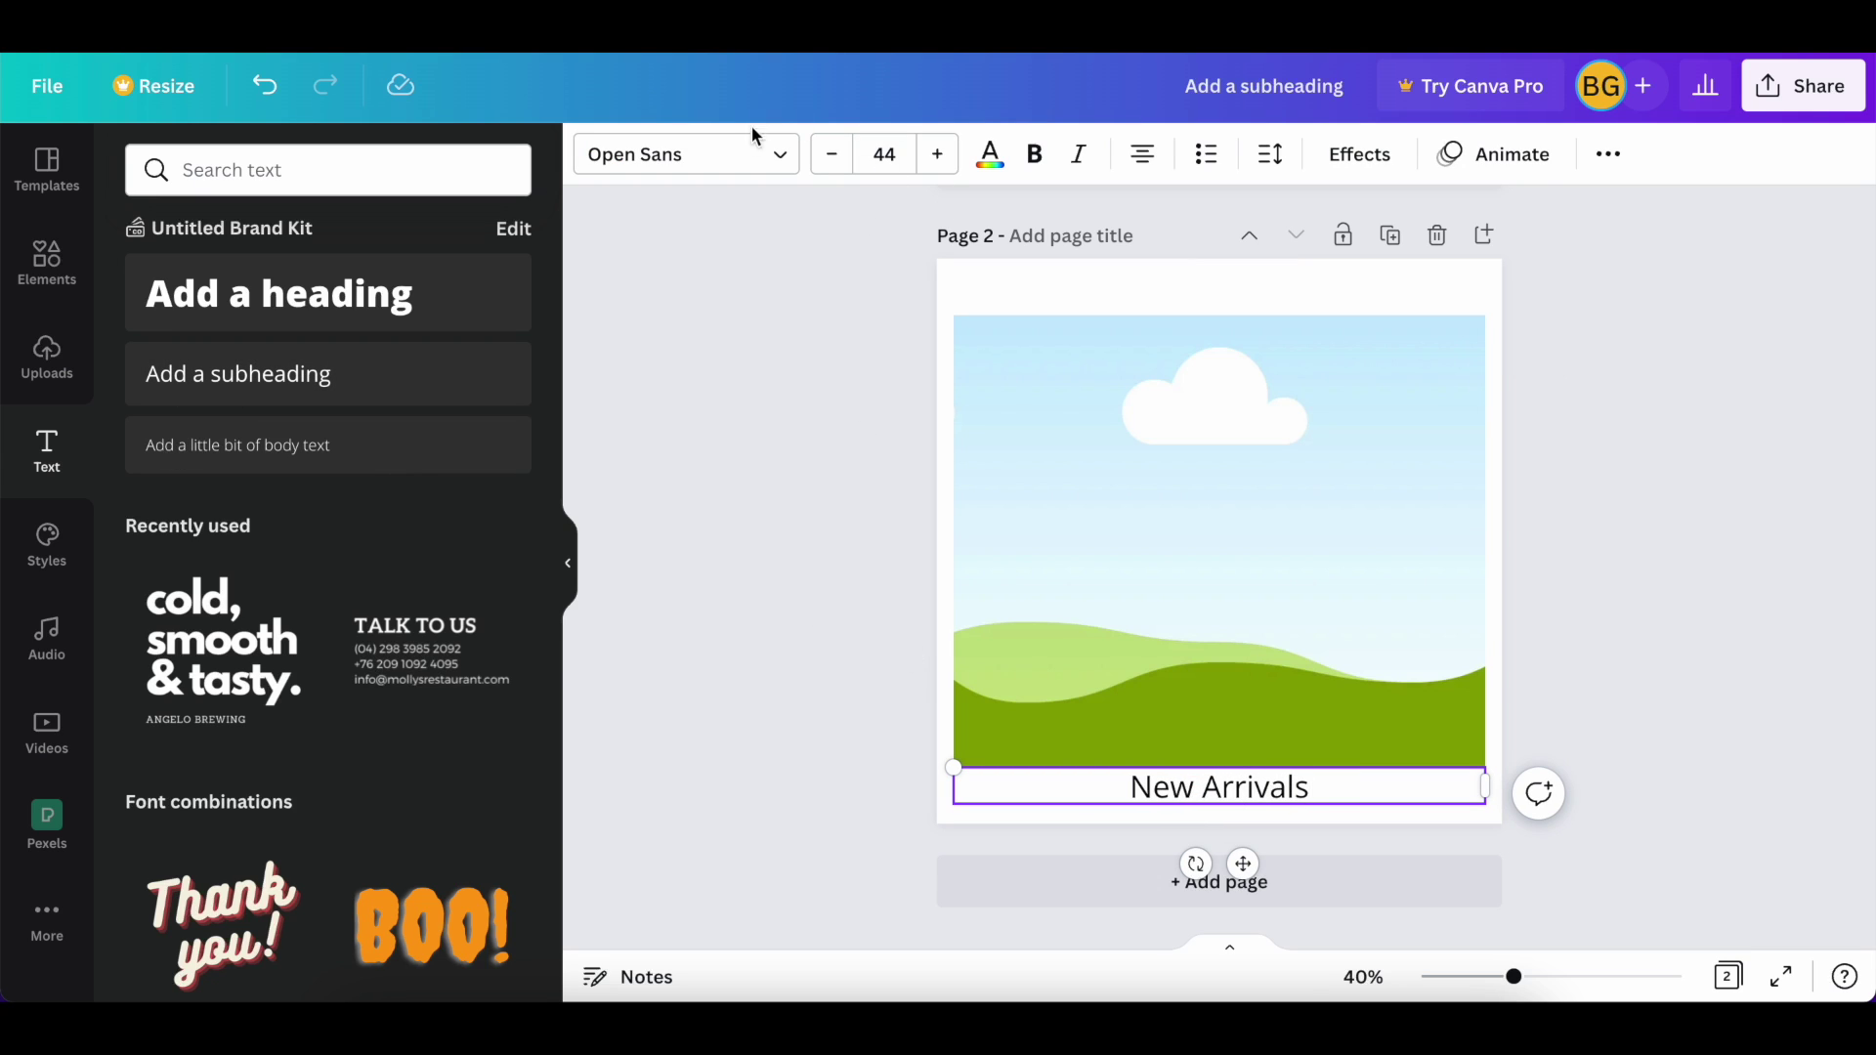
{"action": "left_click", "coordinate": [723, 153]}
{"action": "left_click", "coordinate": [244, 244]}
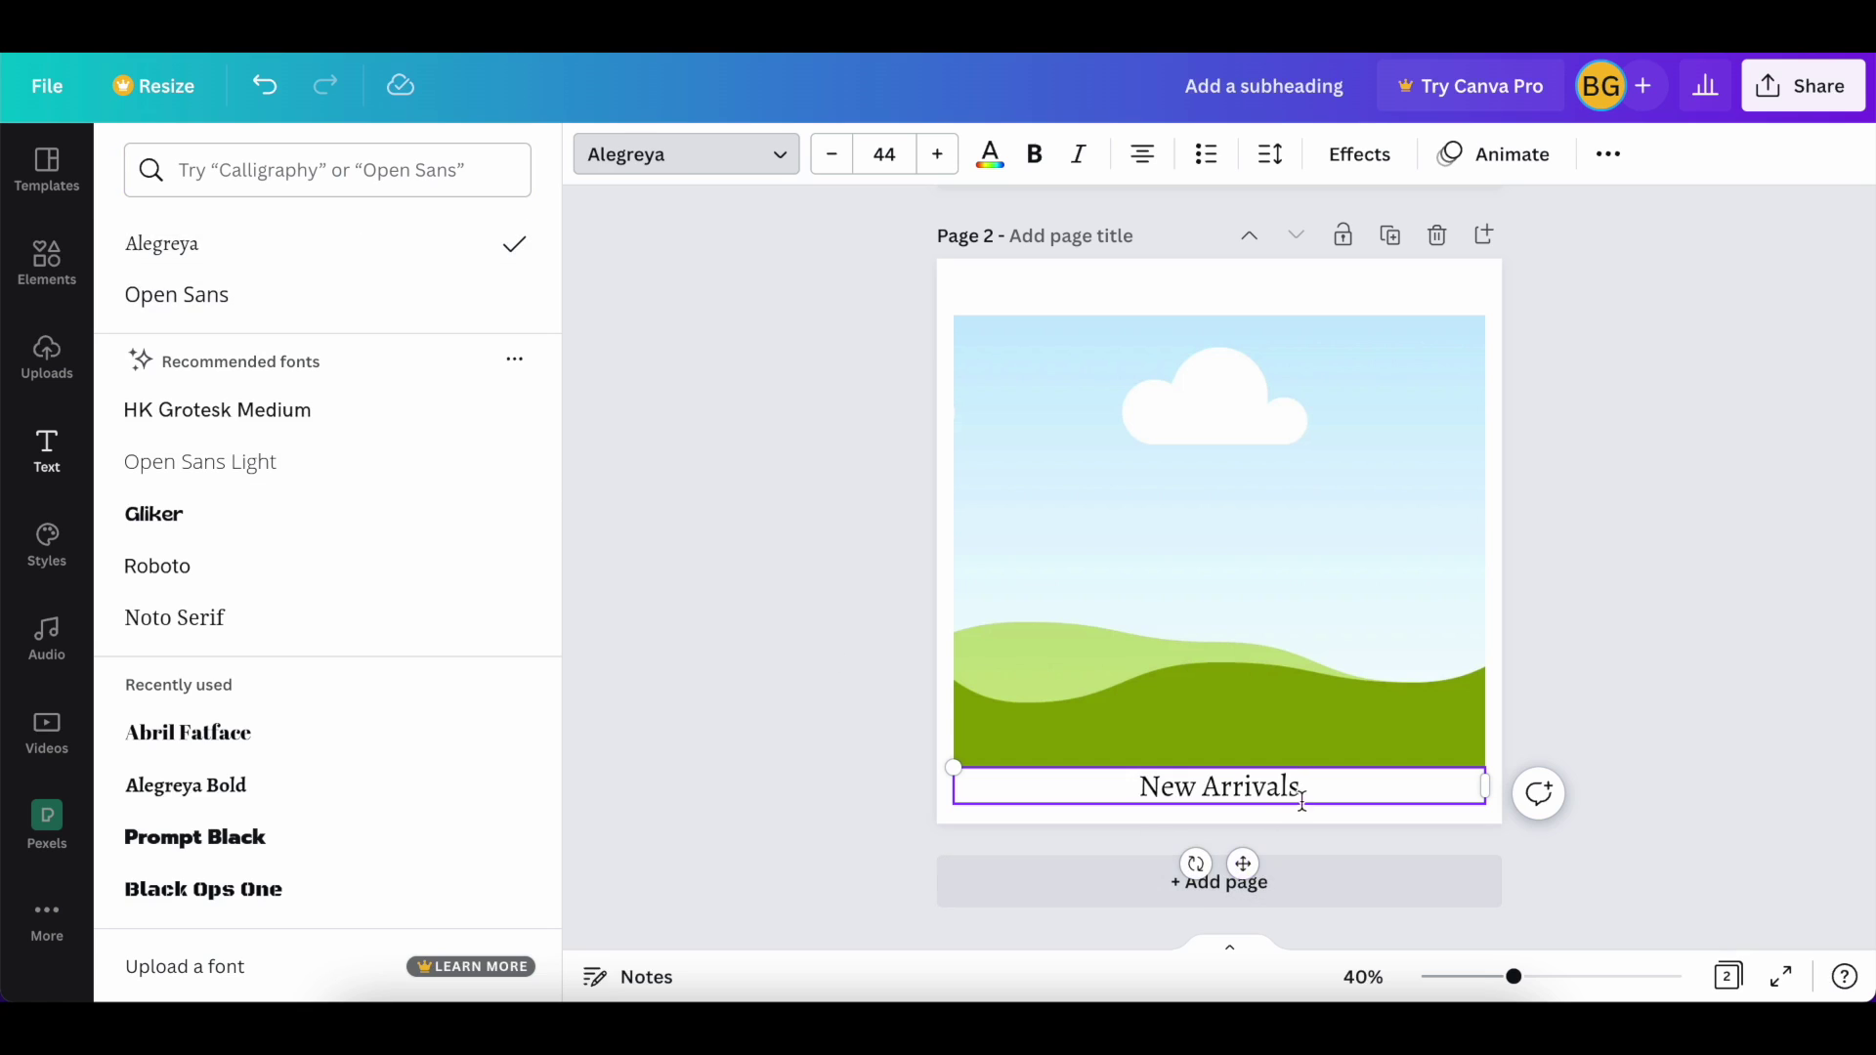
Left-align the page 2 "New Arrivals" text and move its narrowed text box above the picture grid's upper-left corner
{"action": "triple_click", "coordinate": [1218, 787]}
{"action": "left_click", "coordinate": [1143, 164]}
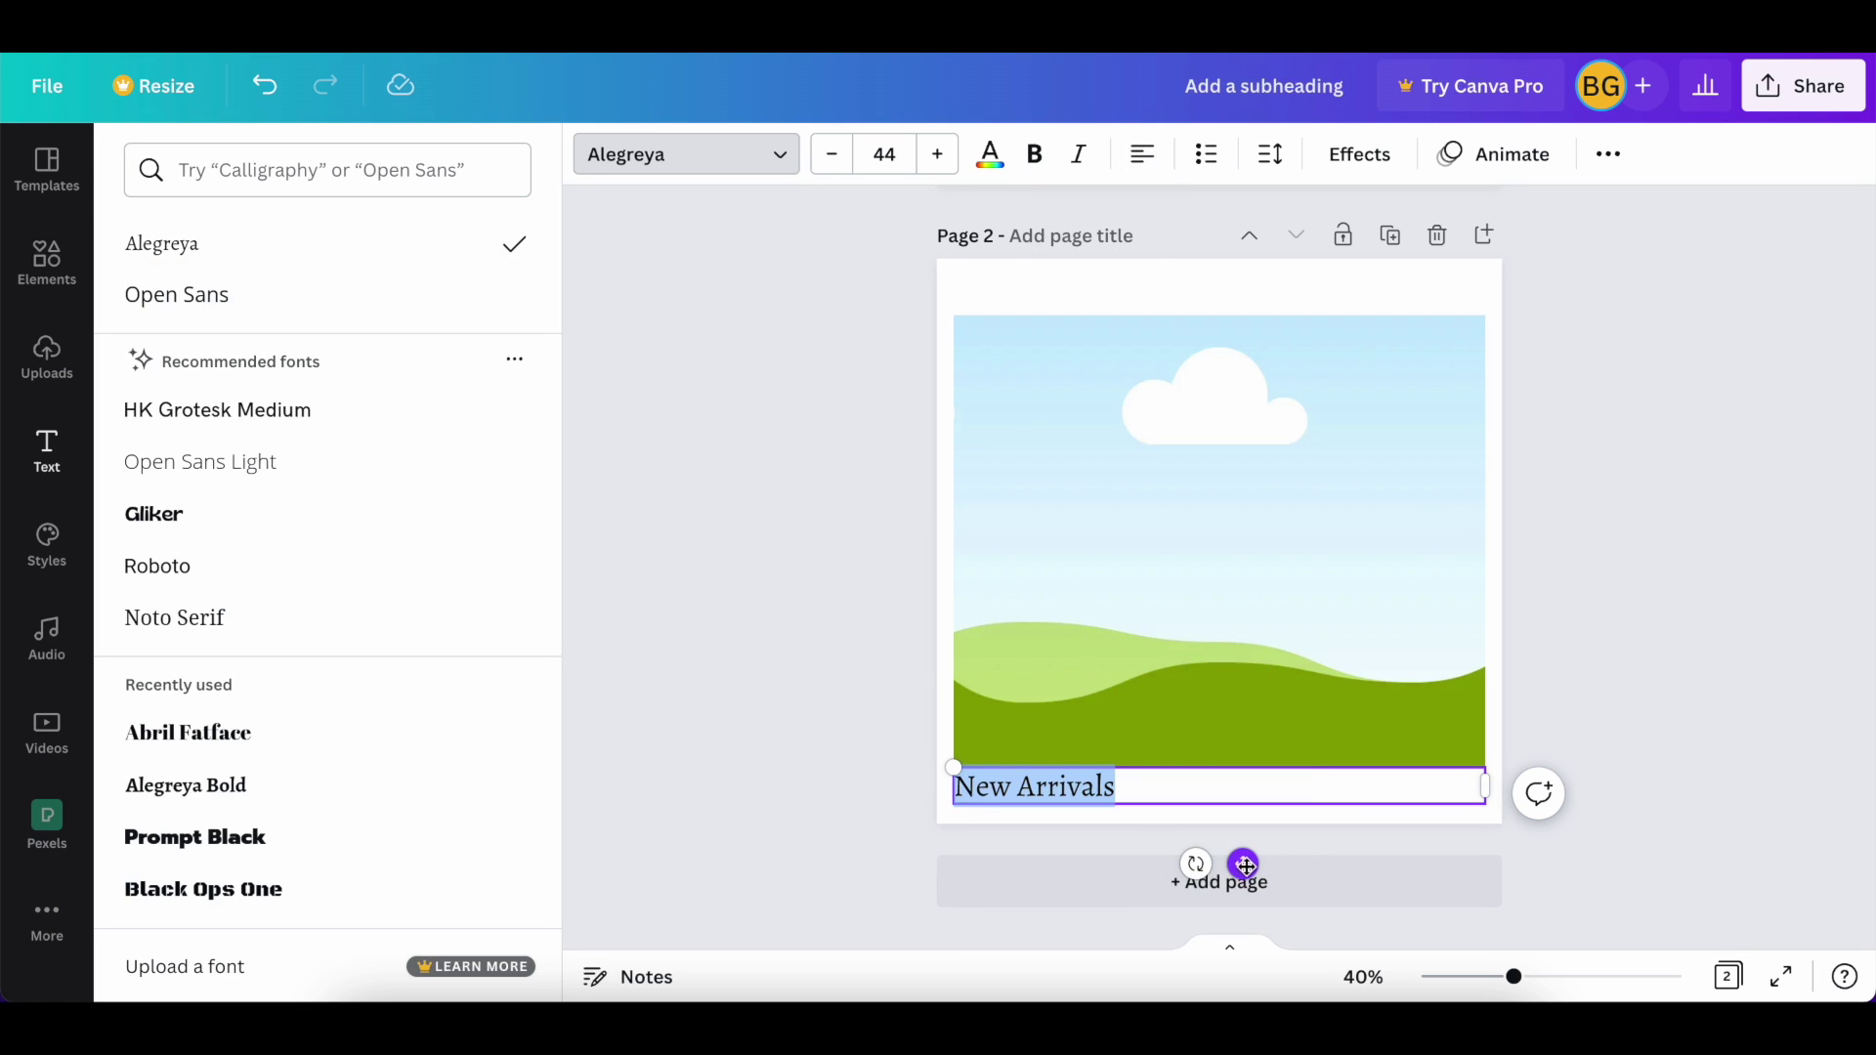
{"action": "left_click_drag", "start_coordinate": [1485, 785], "coordinate": [1163, 786]}
{"action": "left_click_drag", "start_coordinate": [1075, 863], "coordinate": [1095, 374]}
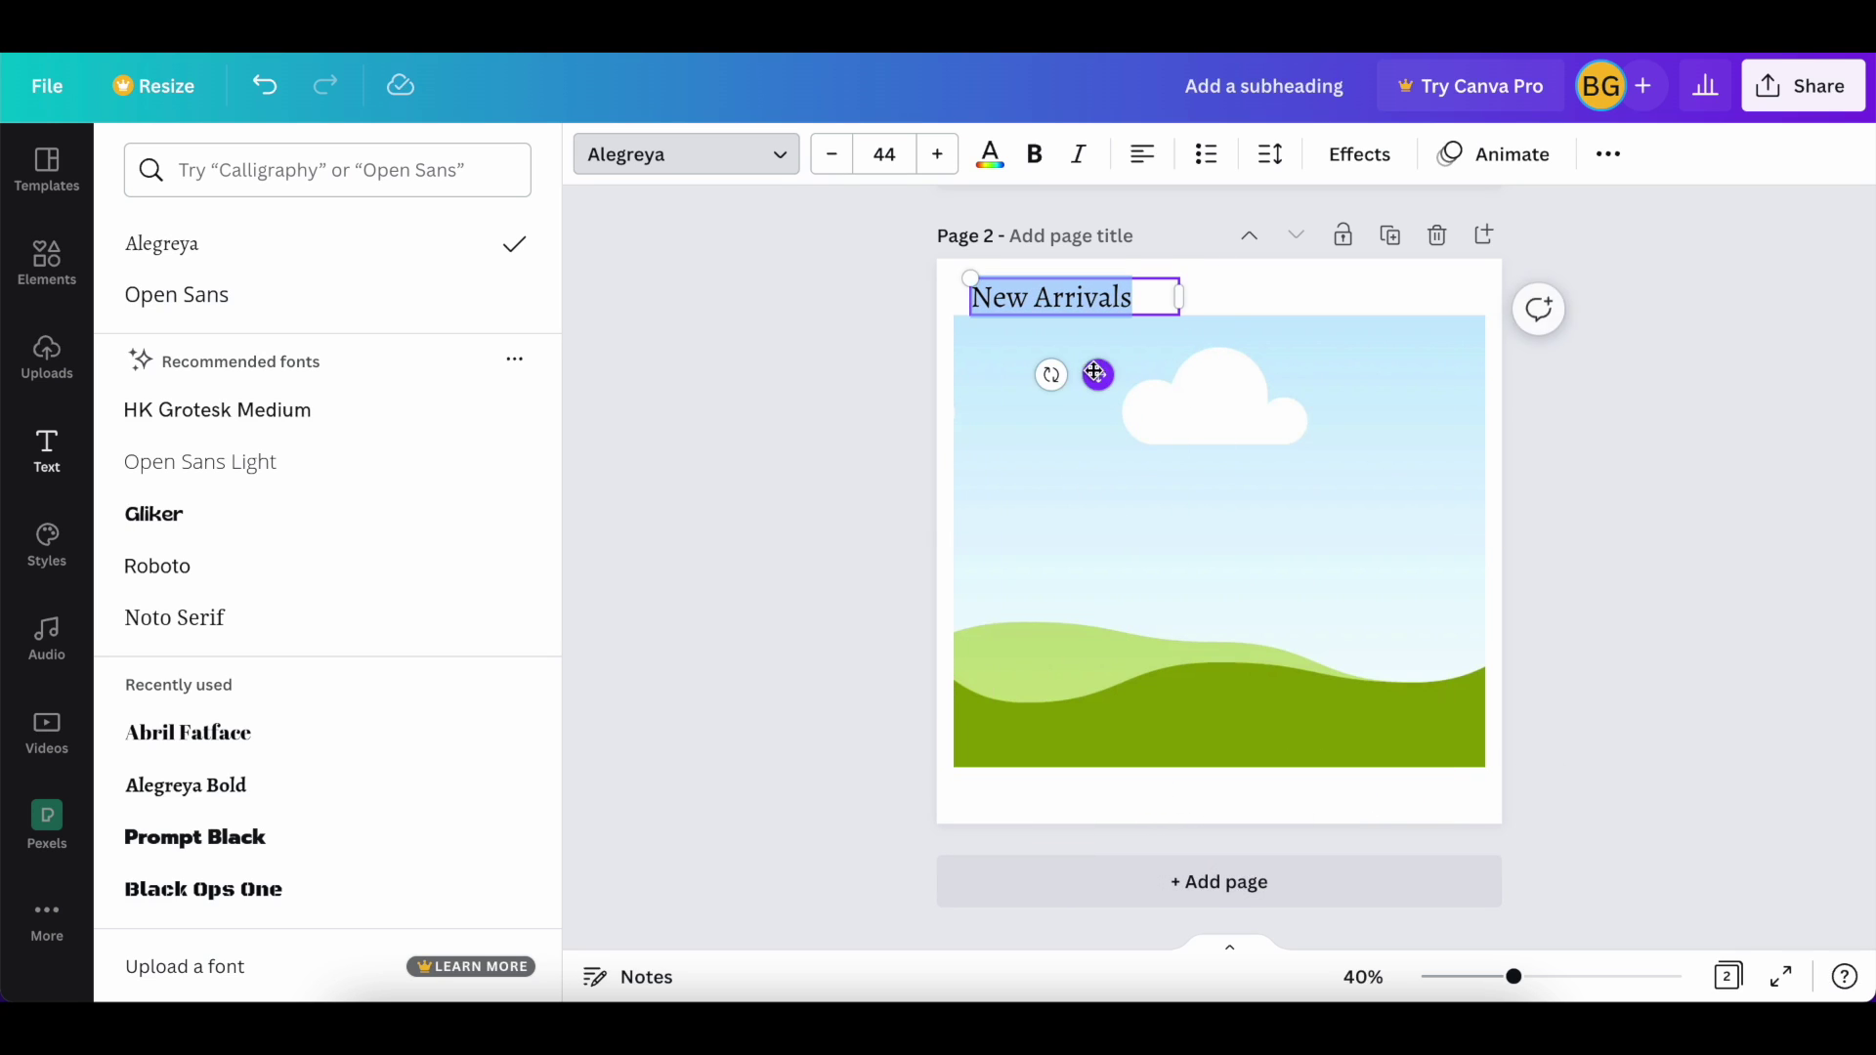
{"action": "left_click", "coordinate": [1325, 449]}
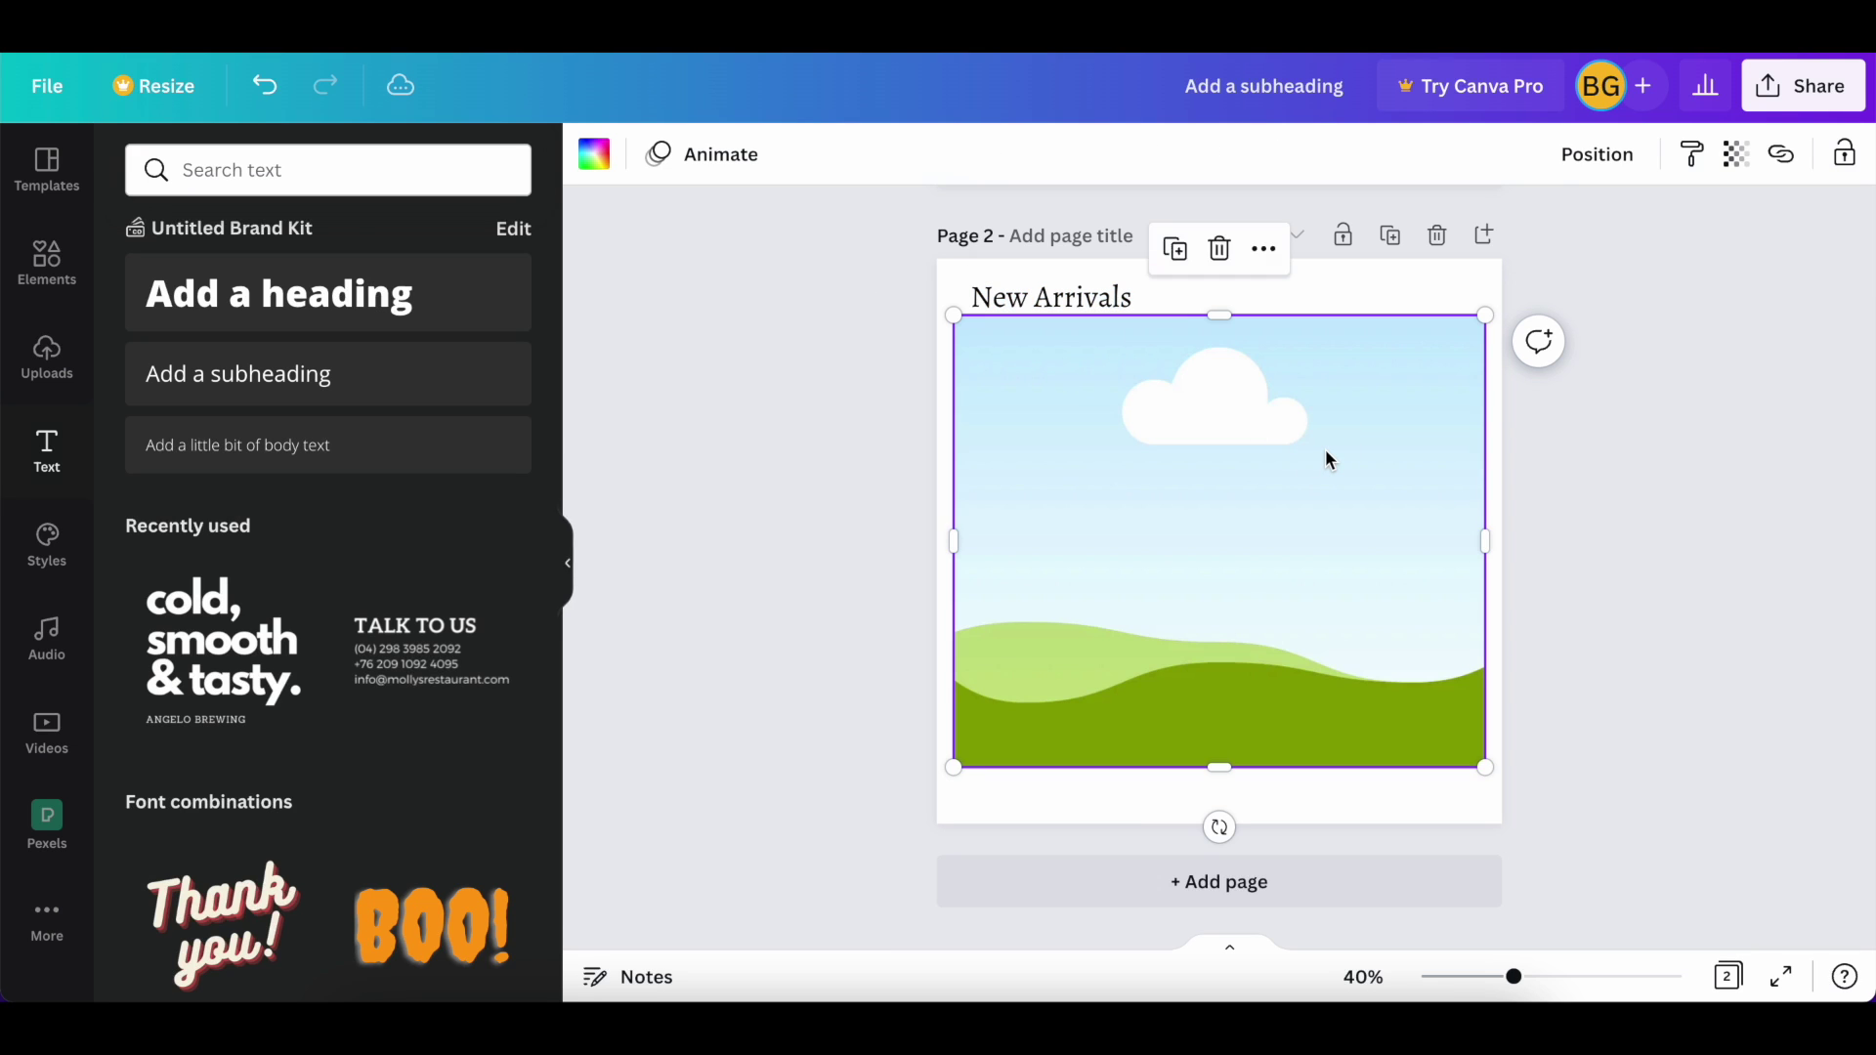
Add a narrow green rectangle to page 2 labelled "SHOP NOW" in Open Sans Light at size 19
{"action": "left_click", "coordinate": [766, 579]}
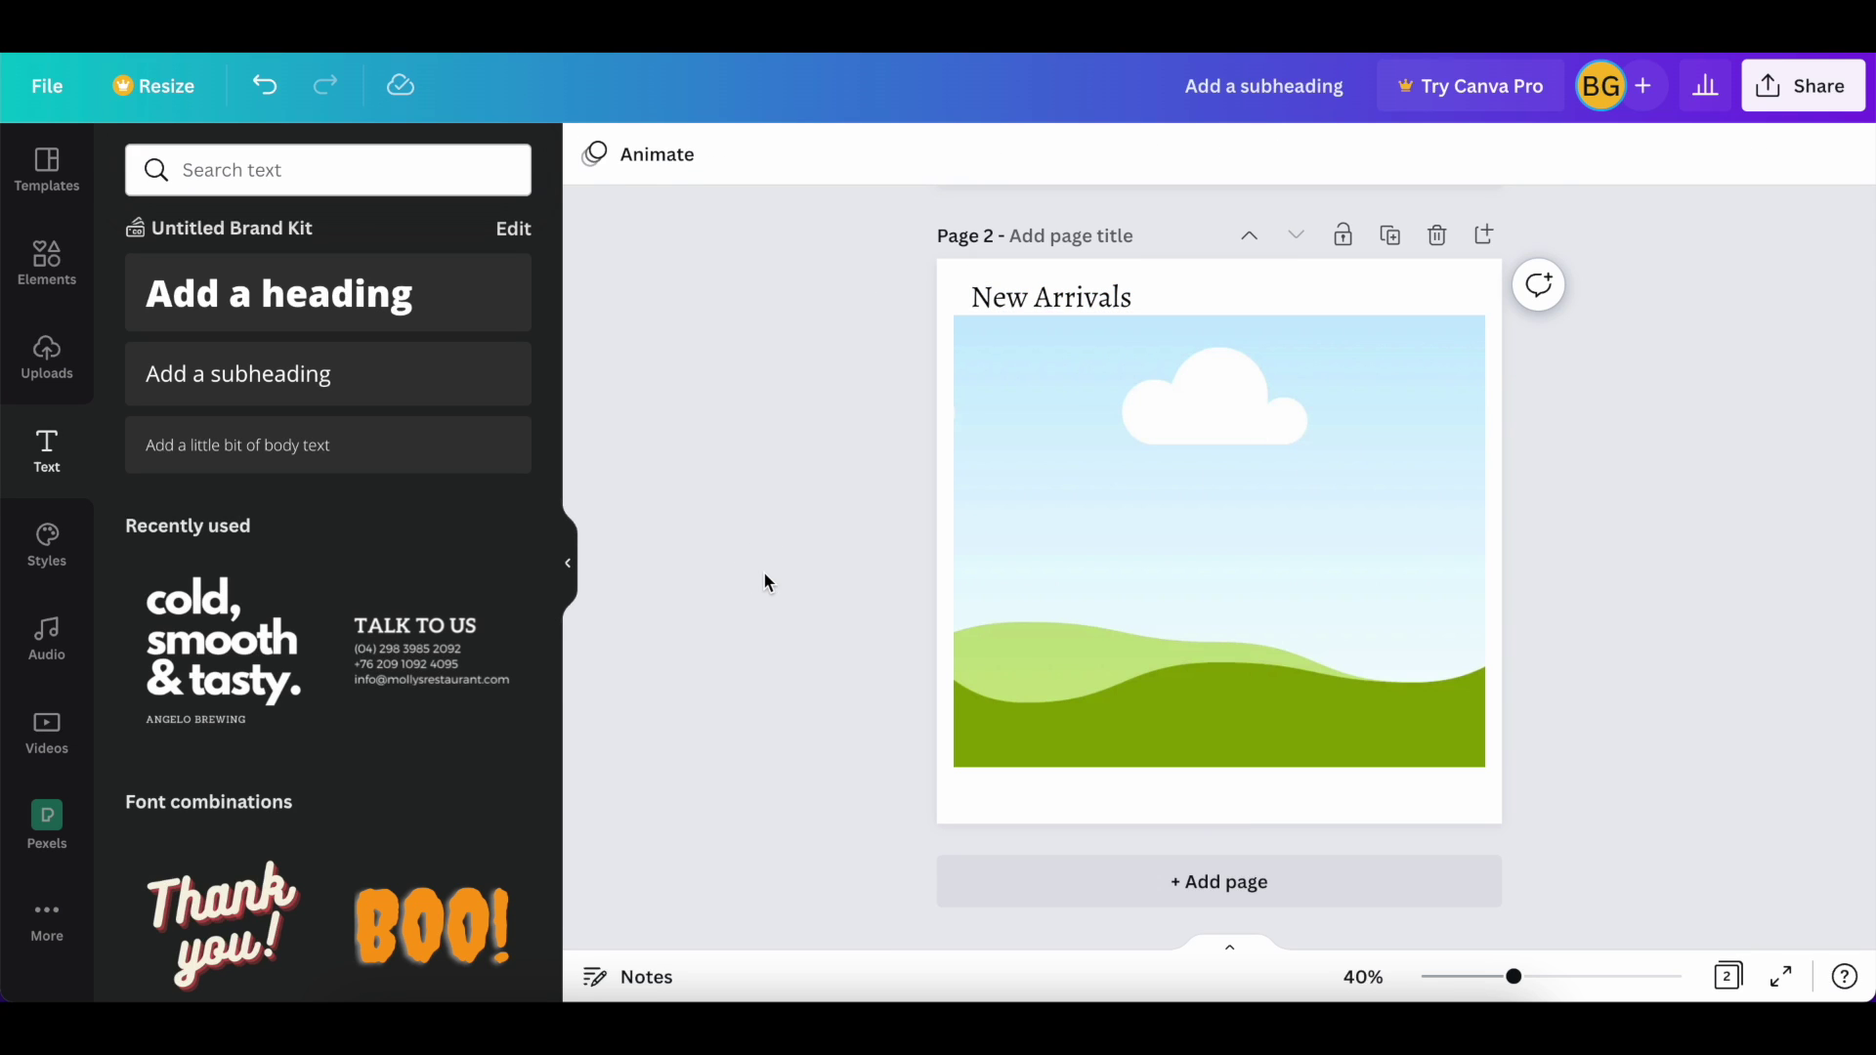
{"action": "left_click", "coordinate": [47, 262]}
{"action": "scroll", "coordinate": [222, 596], "scroll_direction": "down", "scroll_amount": 3}
{"action": "scroll", "coordinate": [219, 598], "scroll_direction": "down", "scroll_amount": 3}
{"action": "scroll", "coordinate": [218, 591], "scroll_direction": "up", "scroll_amount": 20}
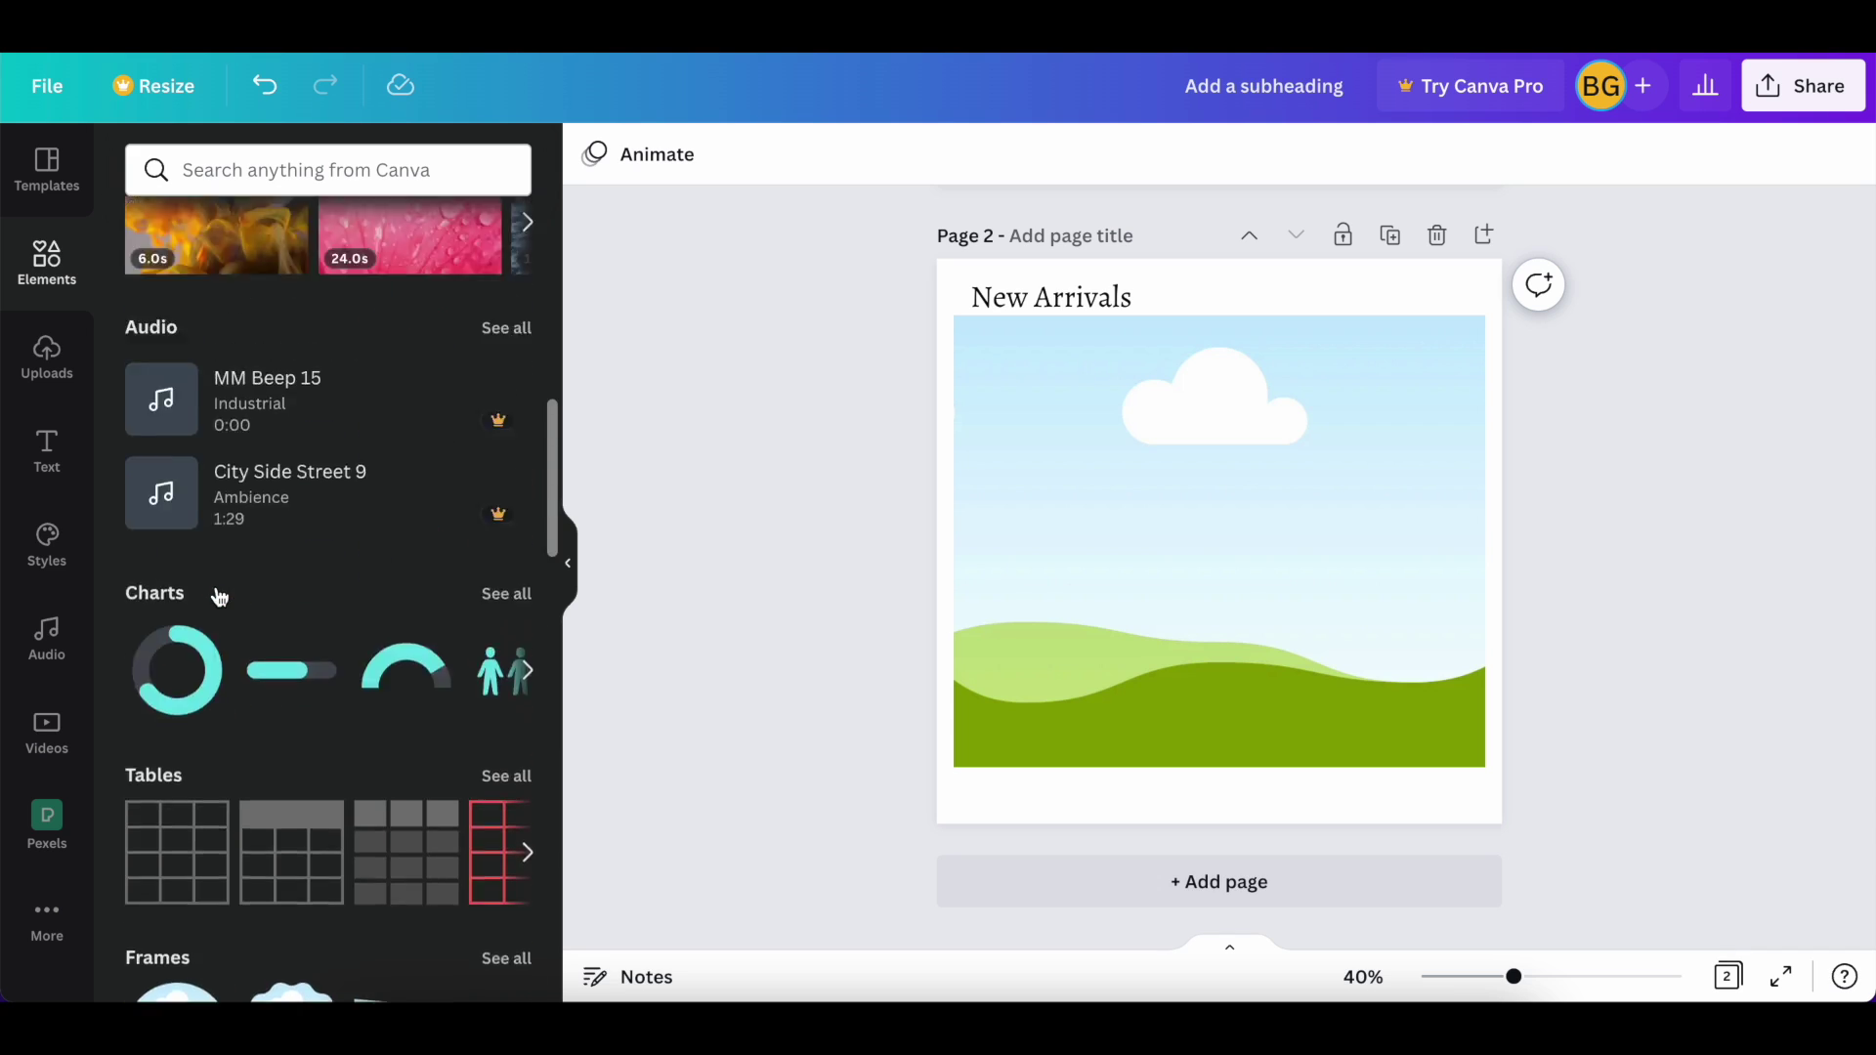
{"action": "left_click", "coordinate": [160, 558]}
{"action": "left_click_drag", "start_coordinate": [1211, 449], "coordinate": [1214, 586]}
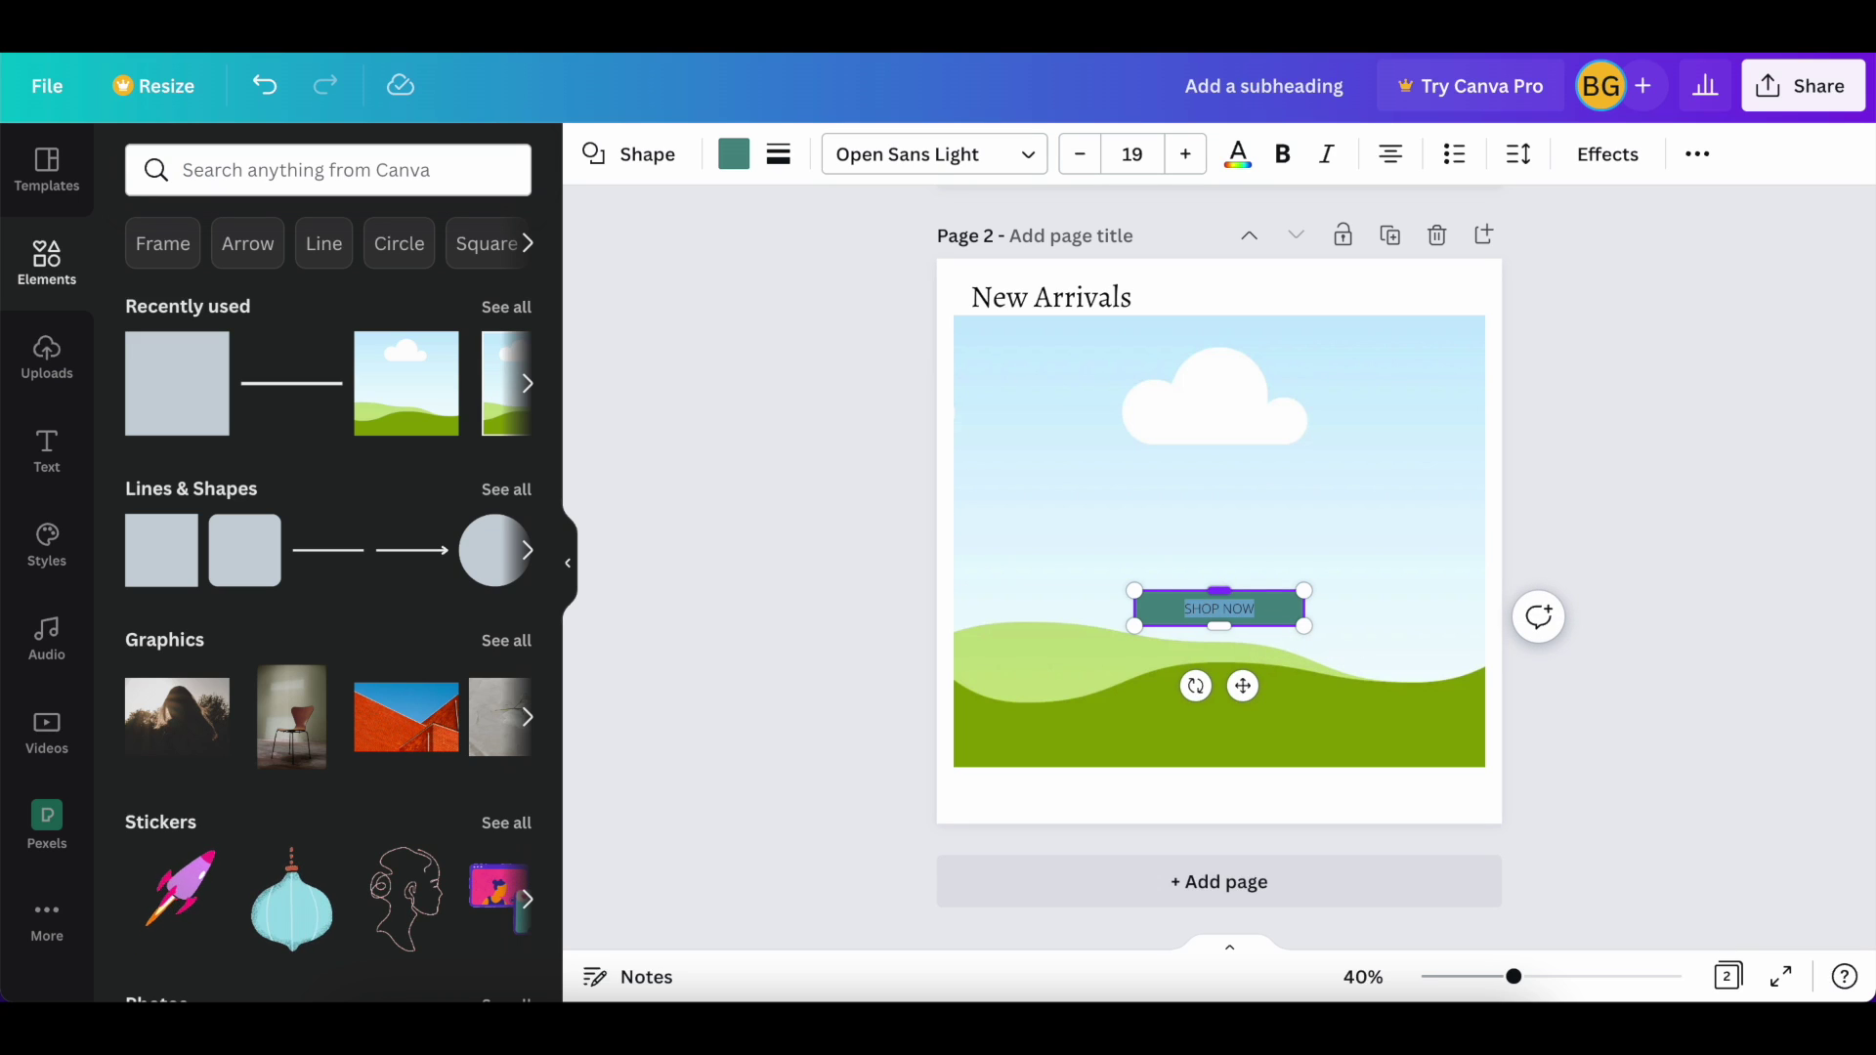
Make the "SHOP NOW" label white and move the green rectangle to the center of the band below the picture grid
{"action": "left_click", "coordinate": [1237, 157]}
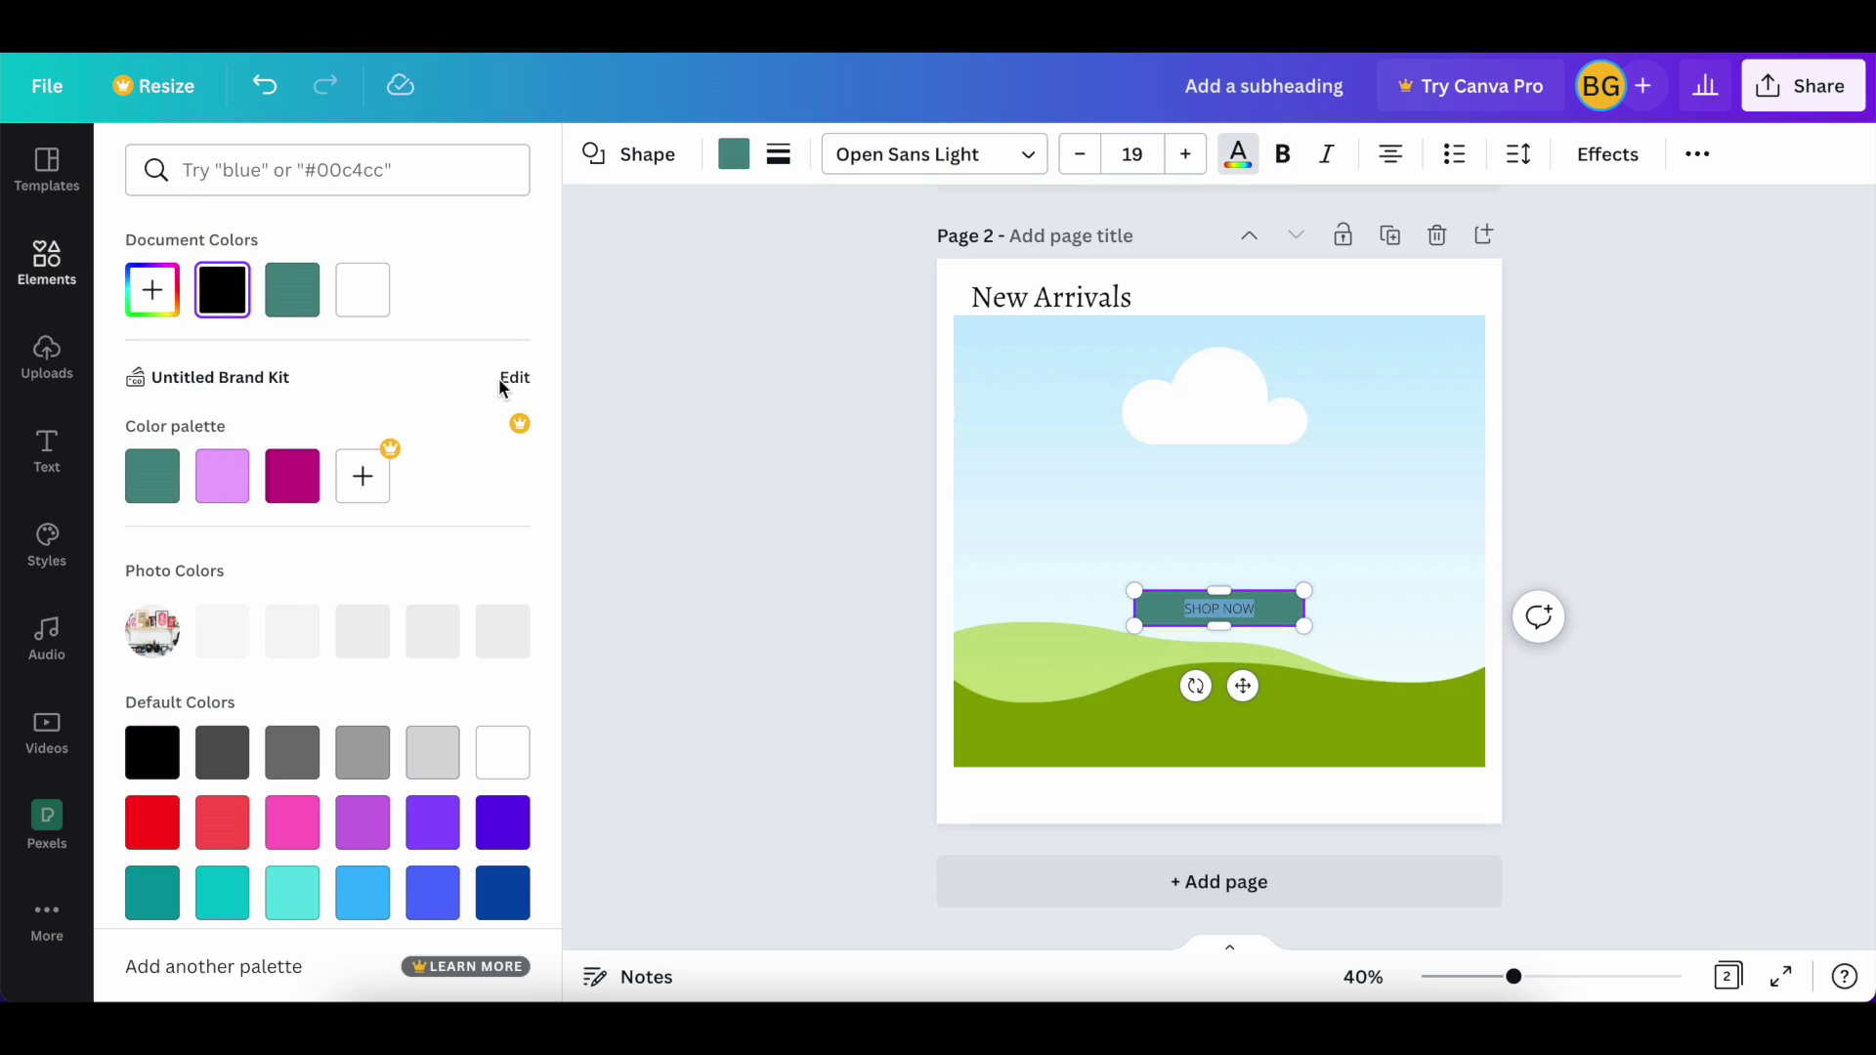
{"action": "left_click", "coordinate": [363, 291]}
{"action": "left_click_drag", "start_coordinate": [1243, 686], "coordinate": [1245, 877]}
{"action": "left_click", "coordinate": [735, 709]}
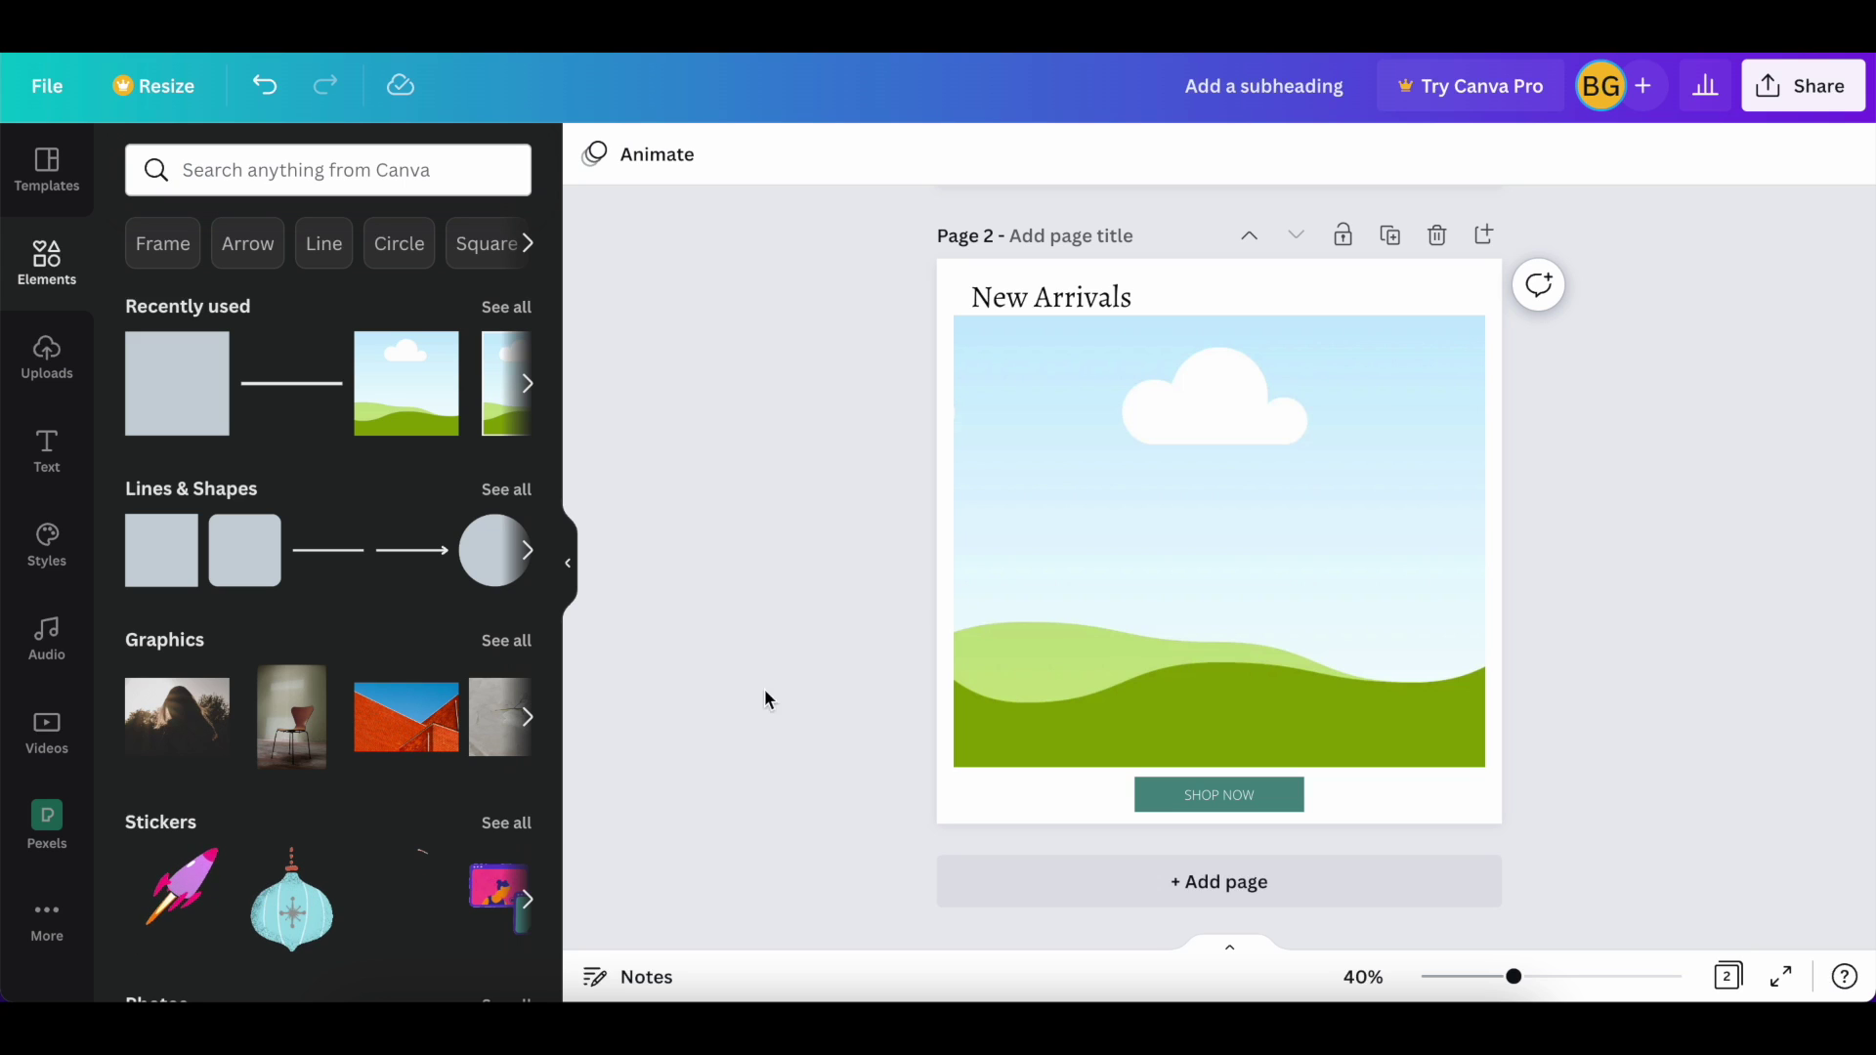
Find the "Travel is good for the soul" letter-board photo in Pexels and place it in the page 2 picture grid
{"action": "left_click", "coordinate": [39, 824]}
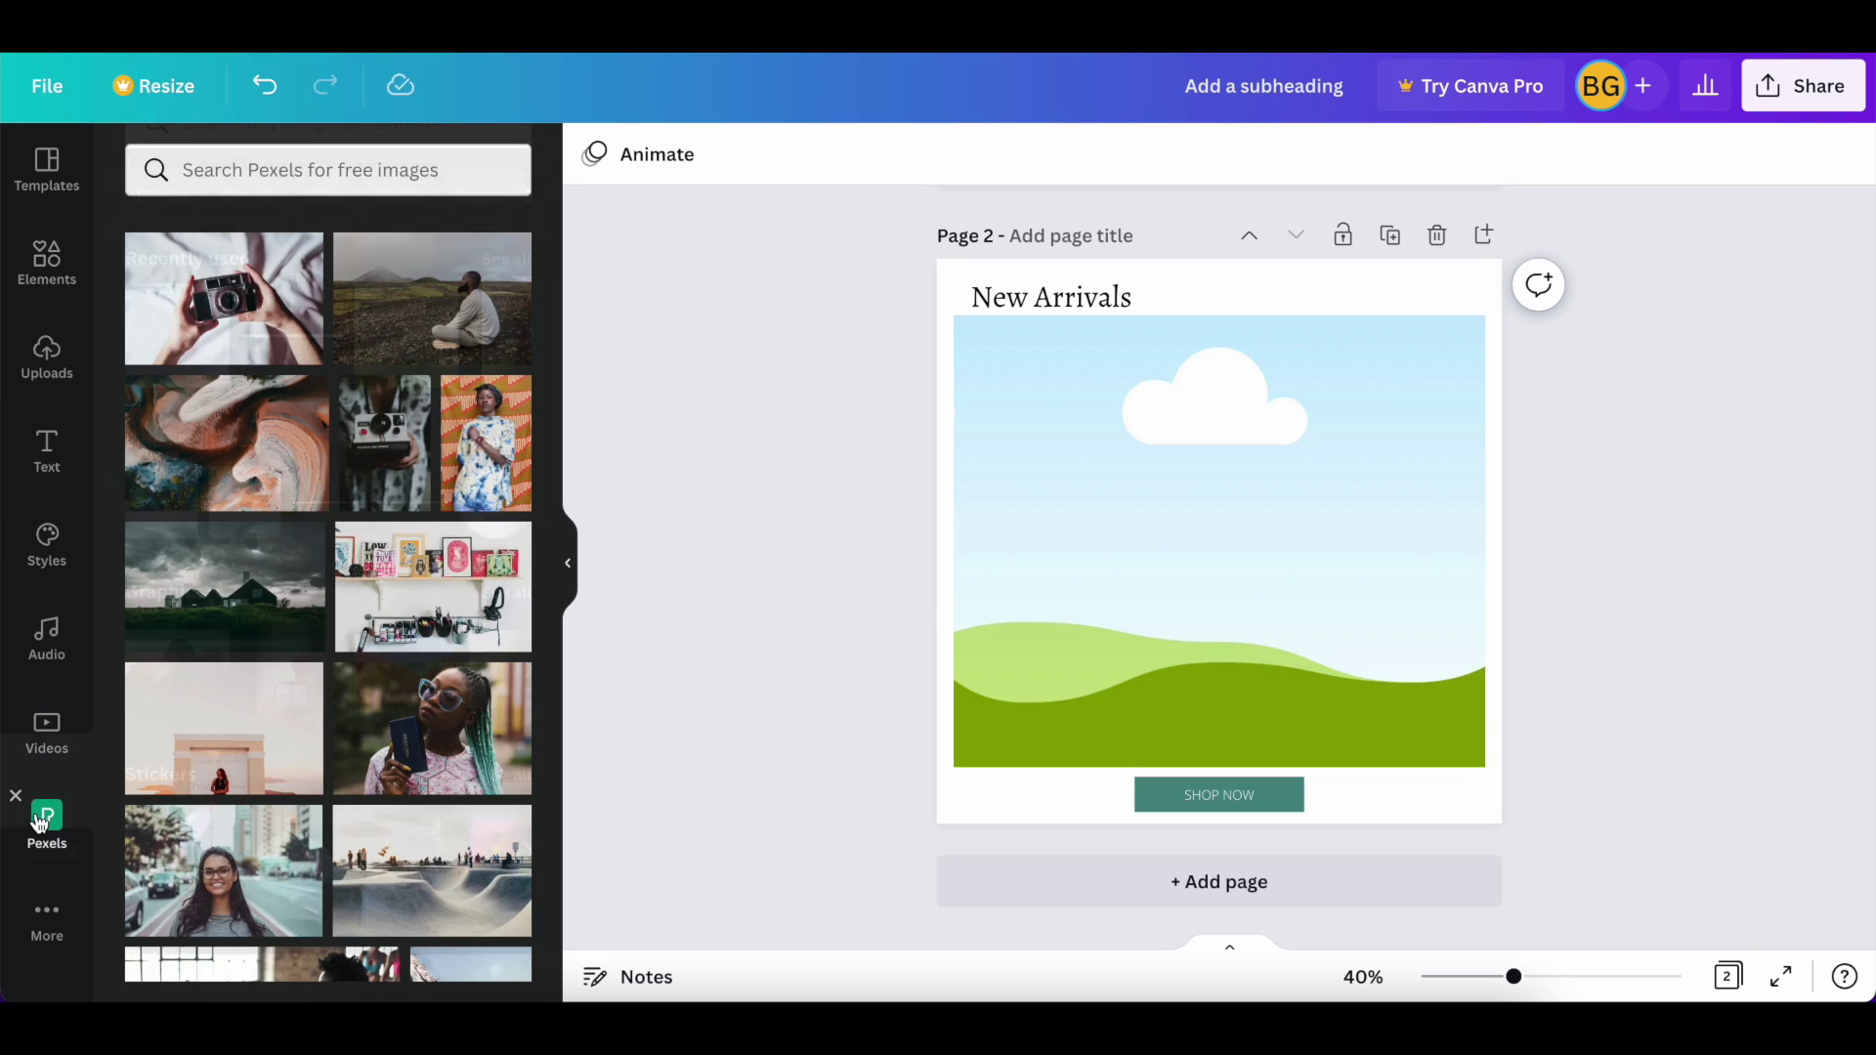
{"action": "scroll", "coordinate": [333, 735], "scroll_direction": "down", "scroll_amount": 5}
{"action": "scroll", "coordinate": [332, 734], "scroll_direction": "down", "scroll_amount": 10}
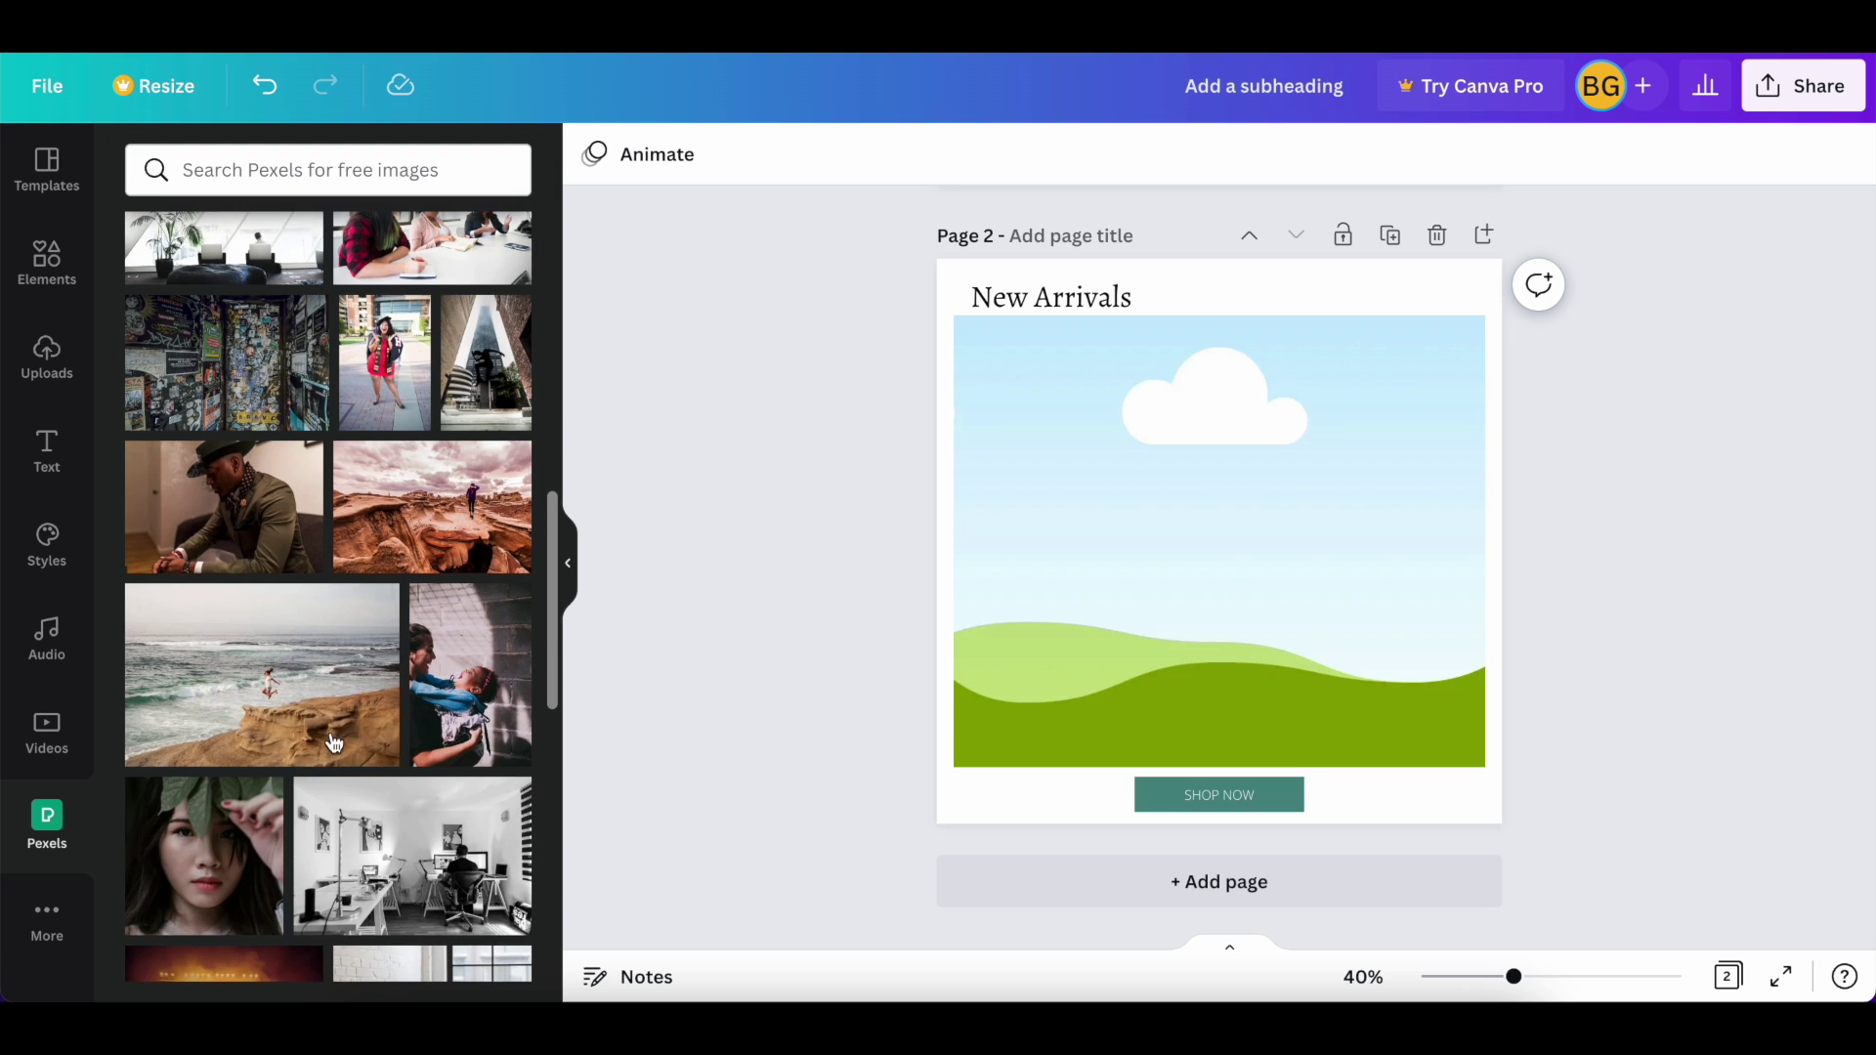
{"action": "scroll", "coordinate": [332, 742], "scroll_direction": "down", "scroll_amount": 10}
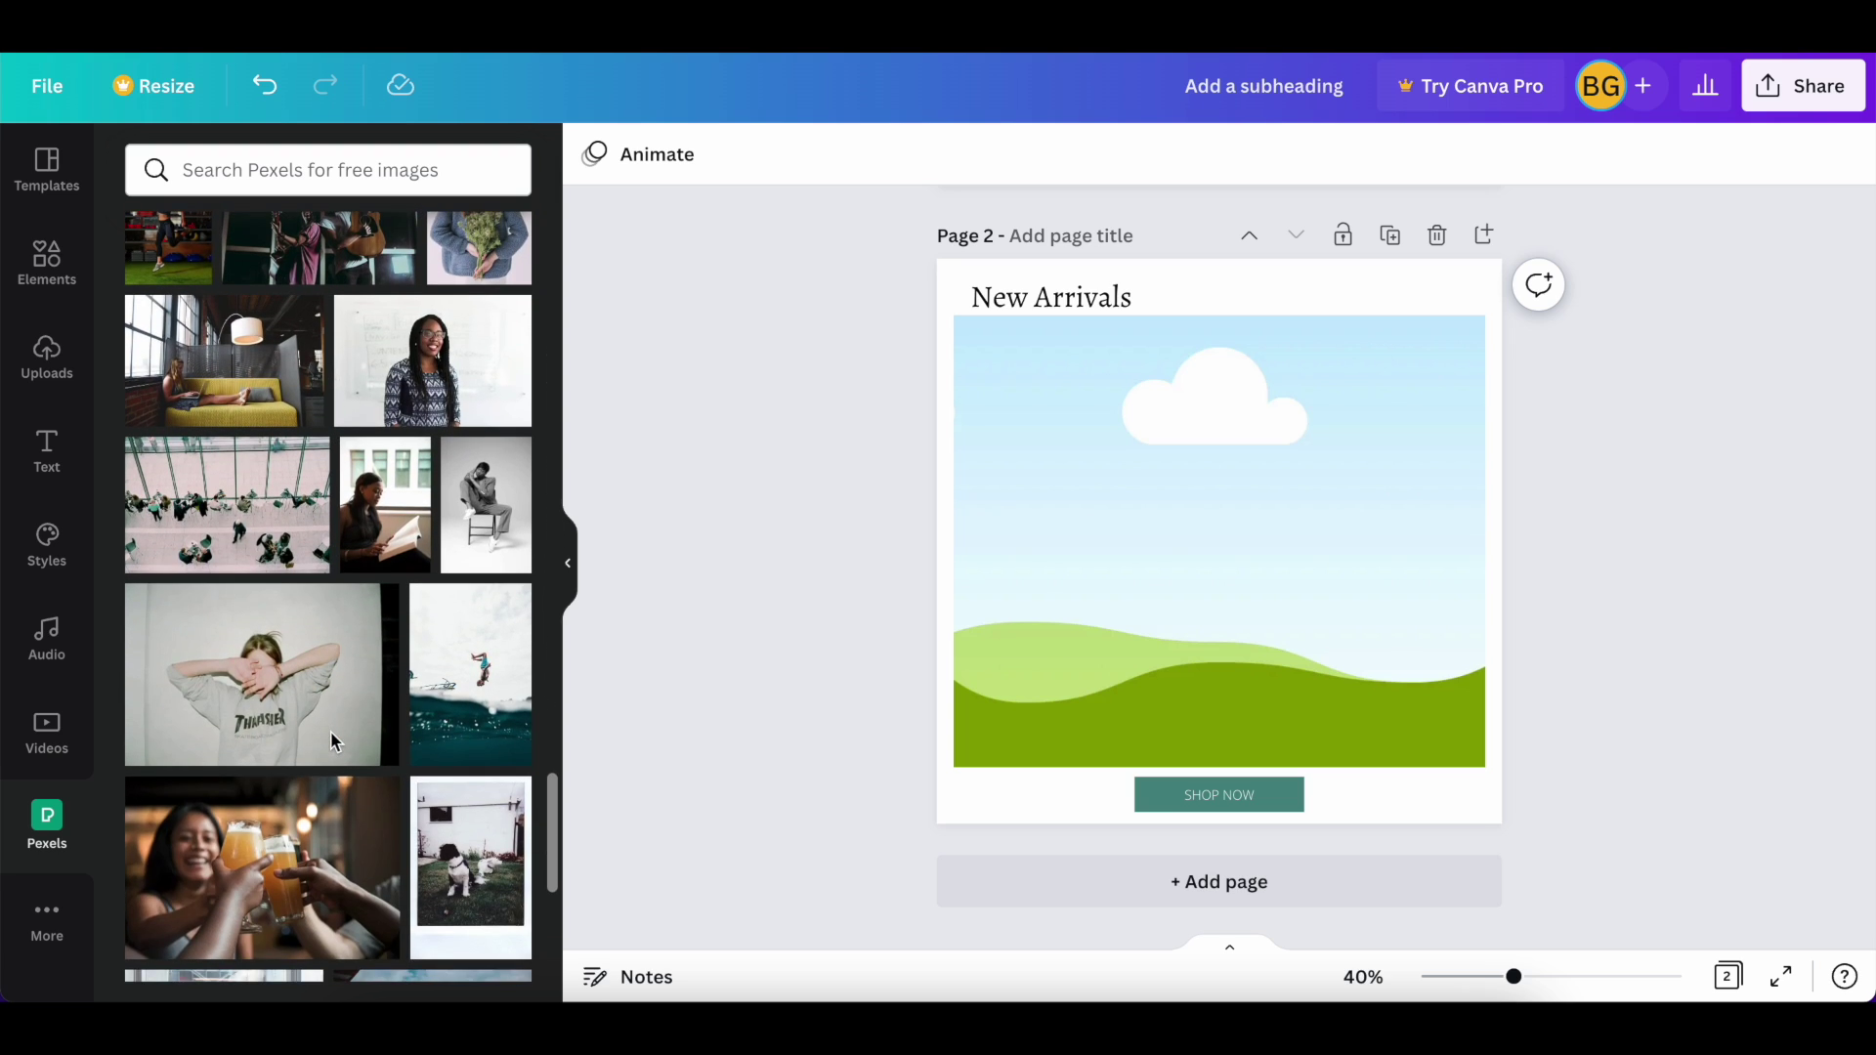
{"action": "scroll", "coordinate": [330, 731], "scroll_direction": "up", "scroll_amount": 5}
{"action": "left_click_drag", "start_coordinate": [191, 411], "coordinate": [976, 544]}
{"action": "left_click", "coordinate": [1085, 531]}
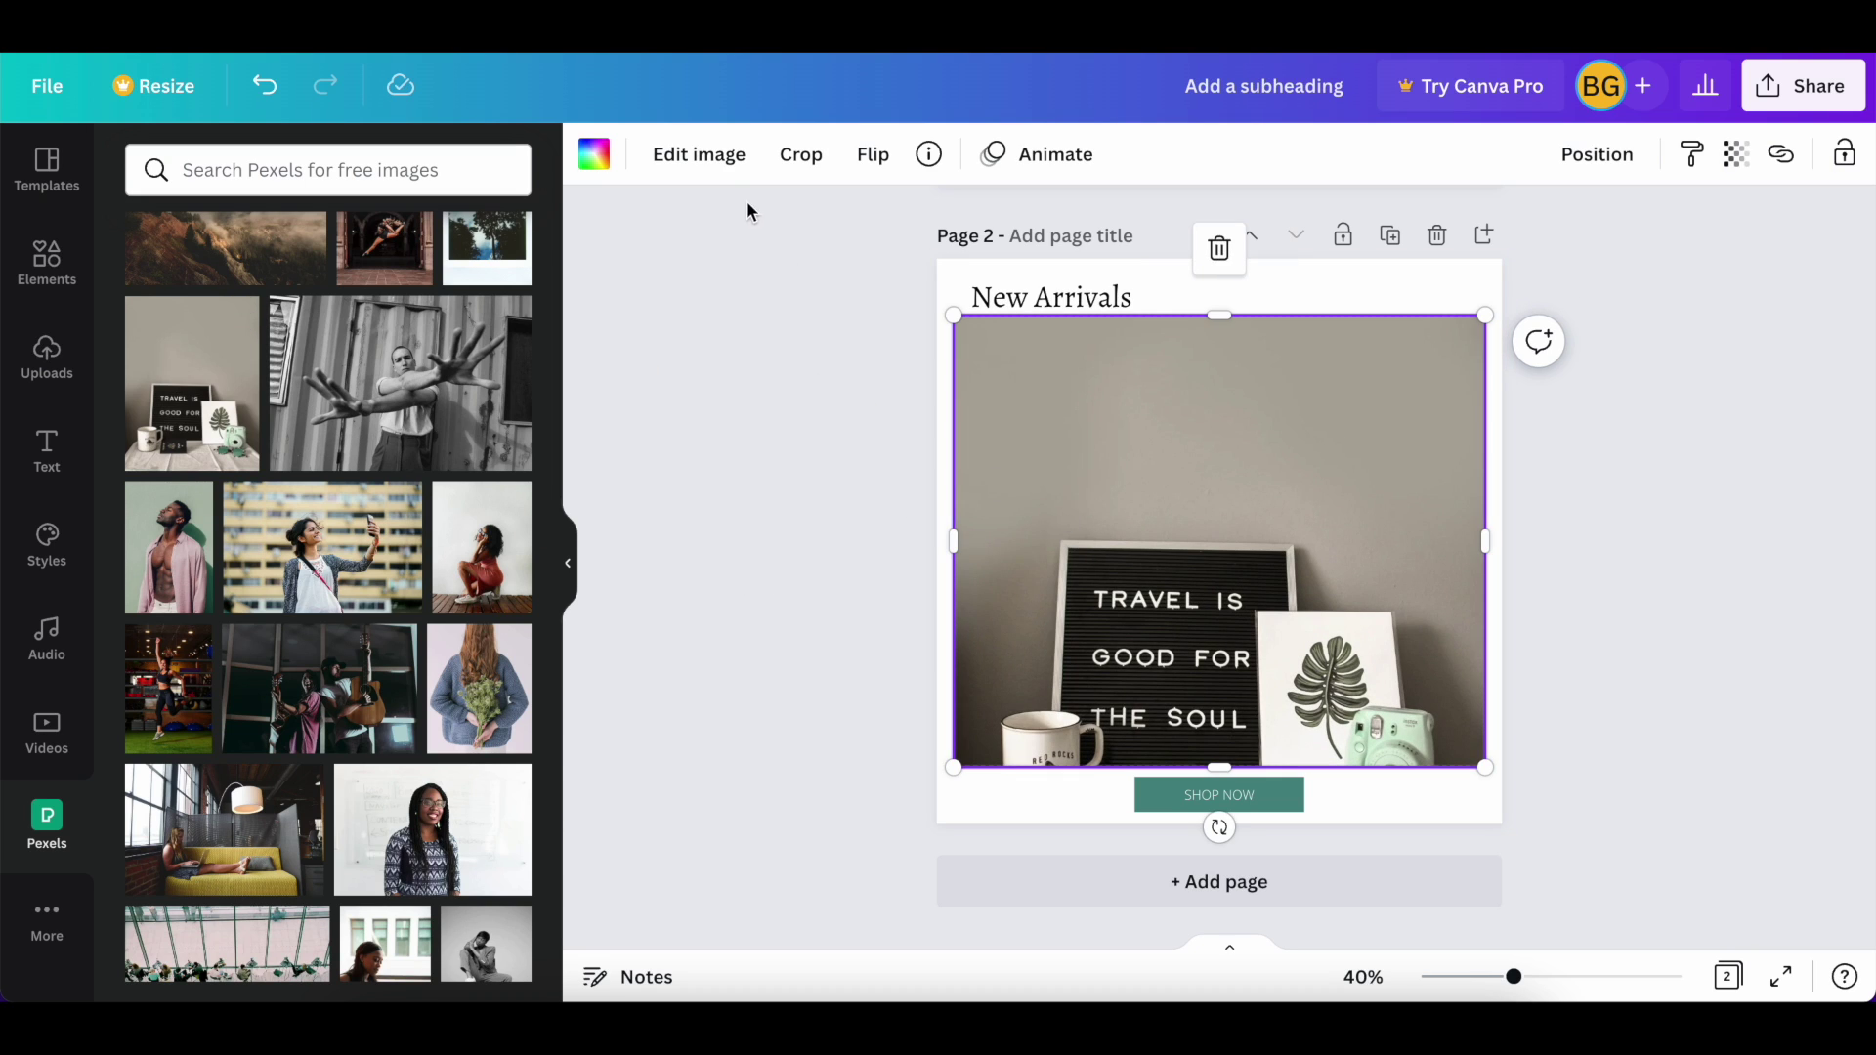
Shift the letter-board photo upward within its crop to show the tabletop, and nudge the page 2 "New Arrivals" text slightly right
{"action": "left_click", "coordinate": [798, 160]}
{"action": "left_click_drag", "start_coordinate": [1250, 537], "coordinate": [1194, 400]}
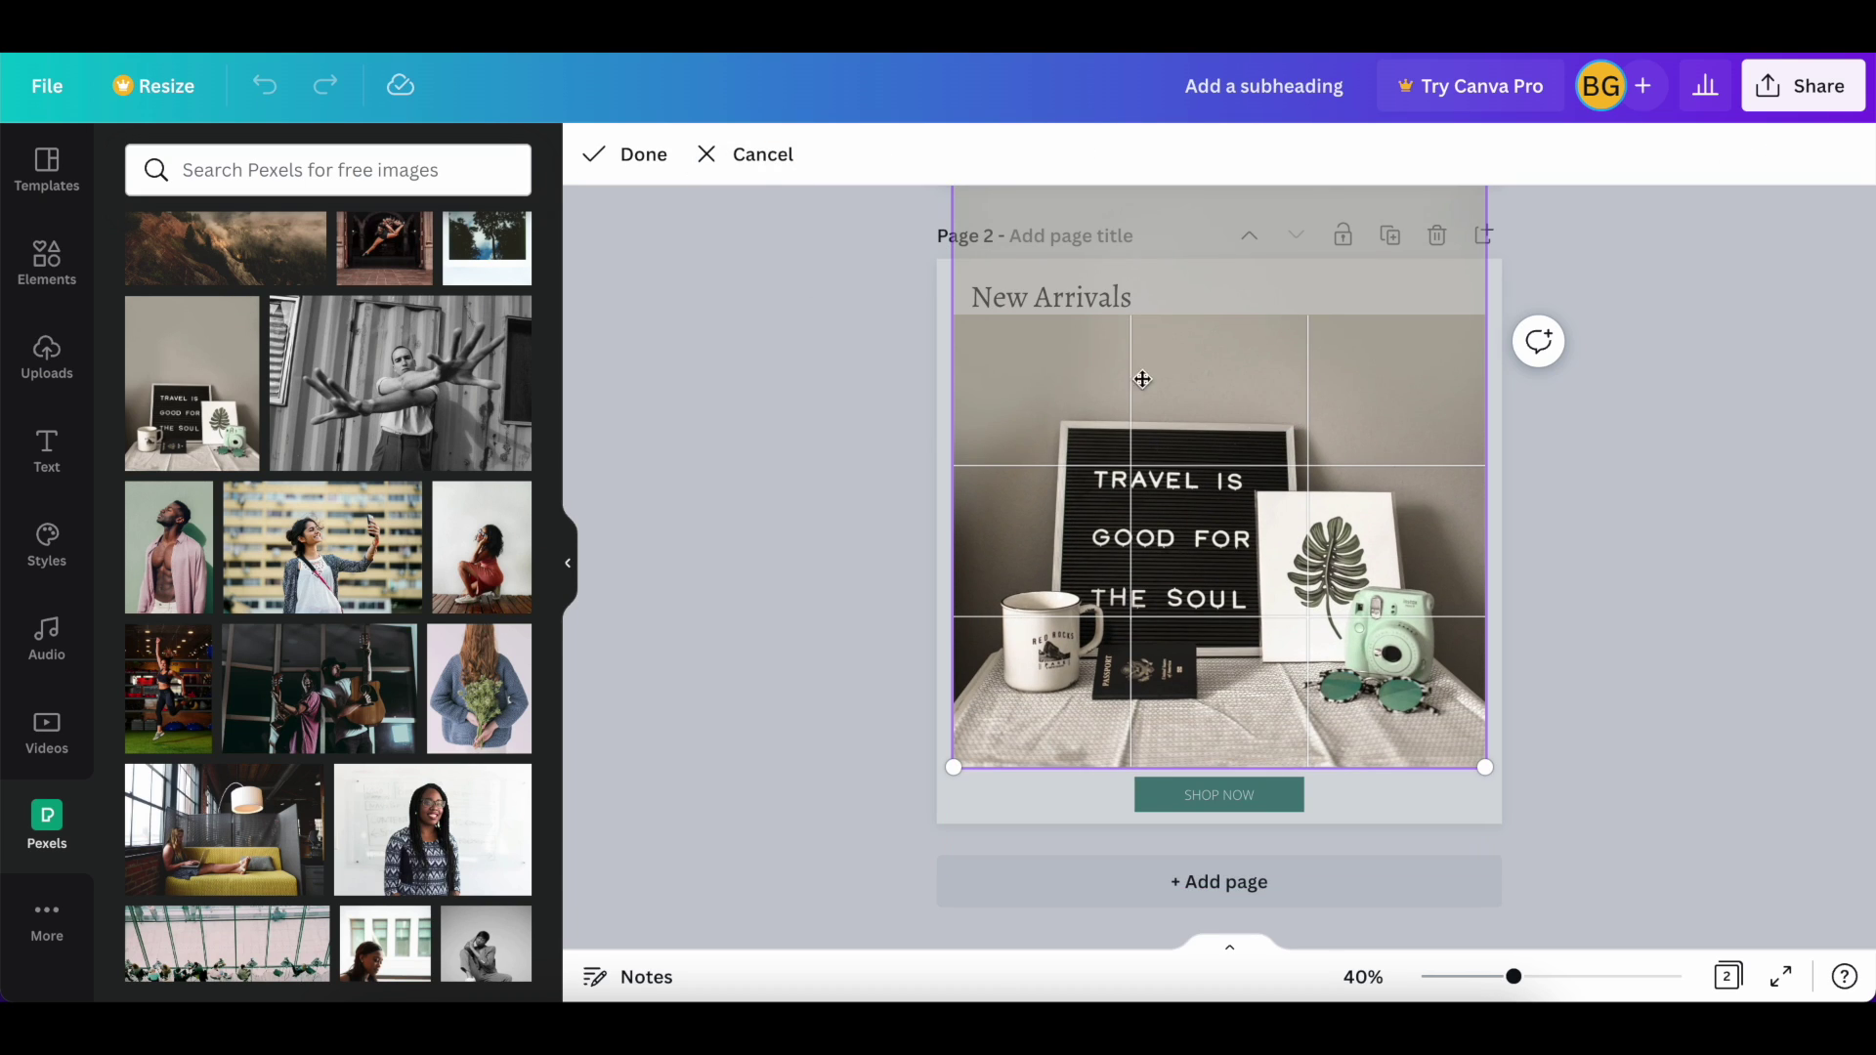
{"action": "left_click", "coordinate": [657, 157]}
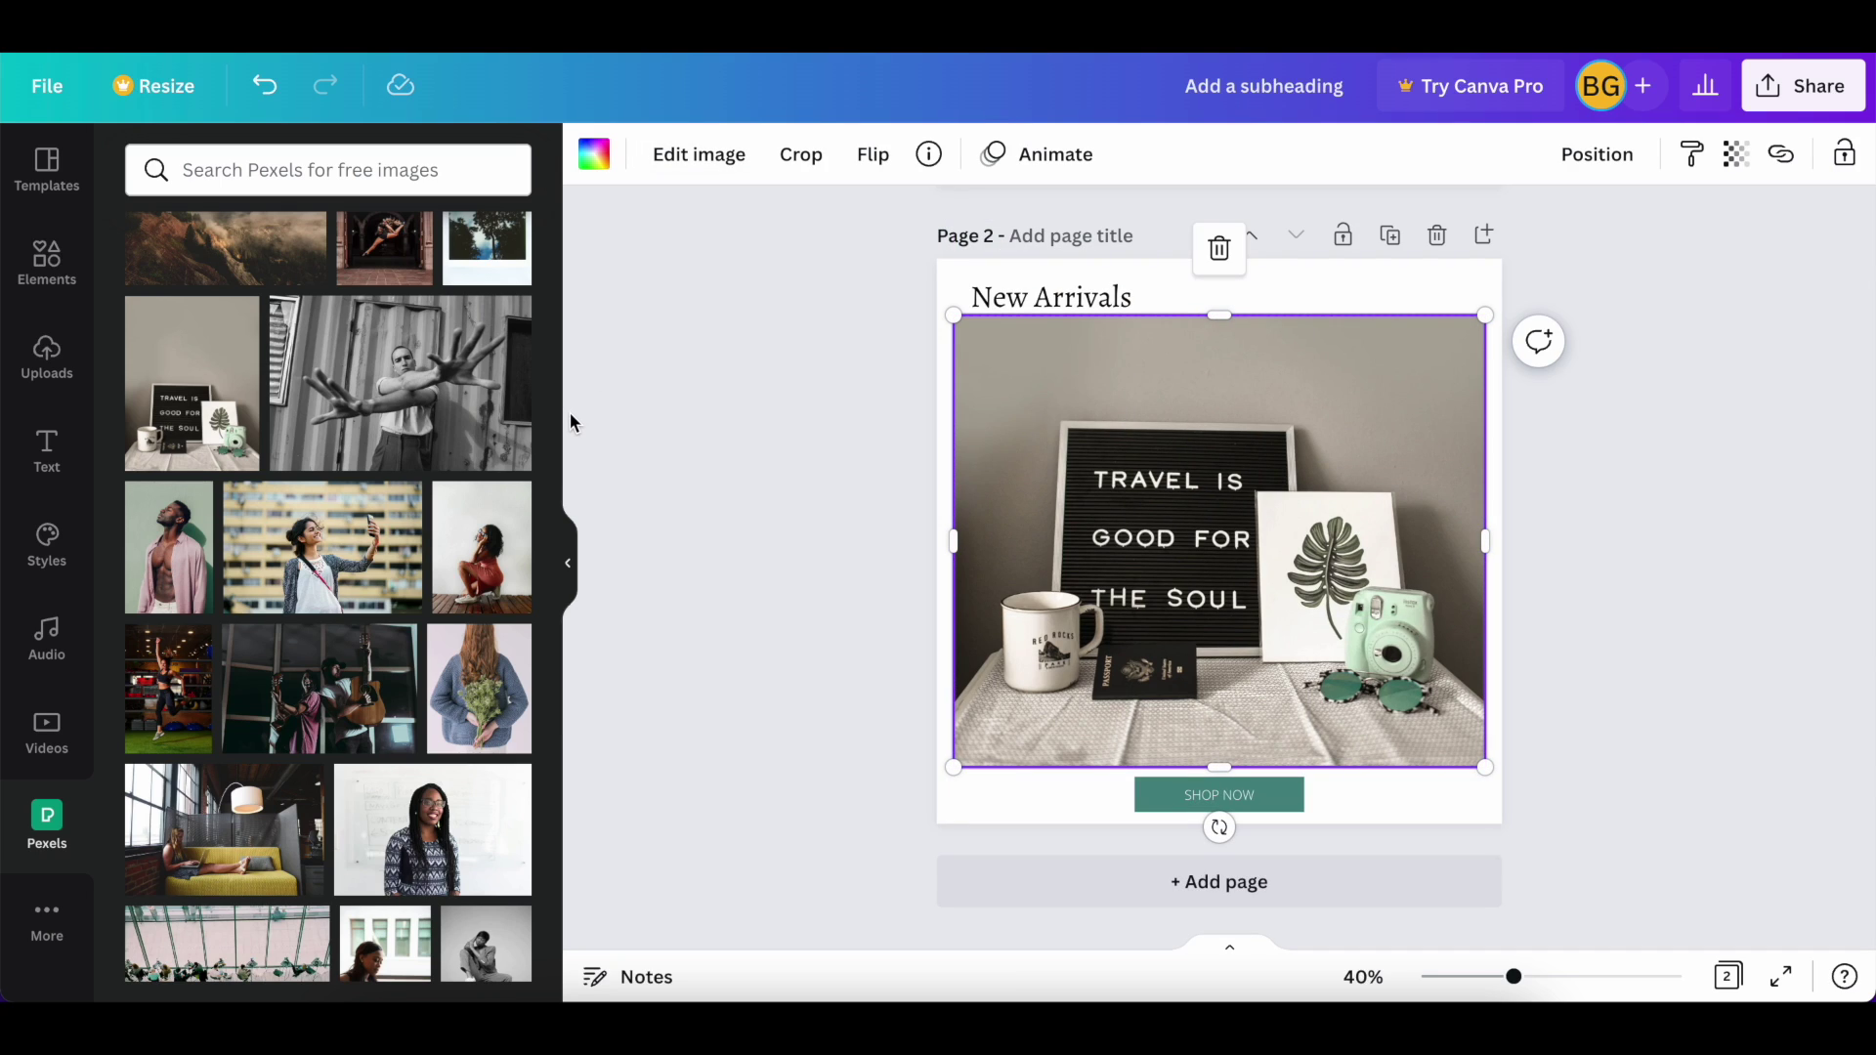
{"action": "left_click_drag", "start_coordinate": [1087, 301], "coordinate": [1095, 298]}
{"action": "left_click", "coordinate": [761, 493]}
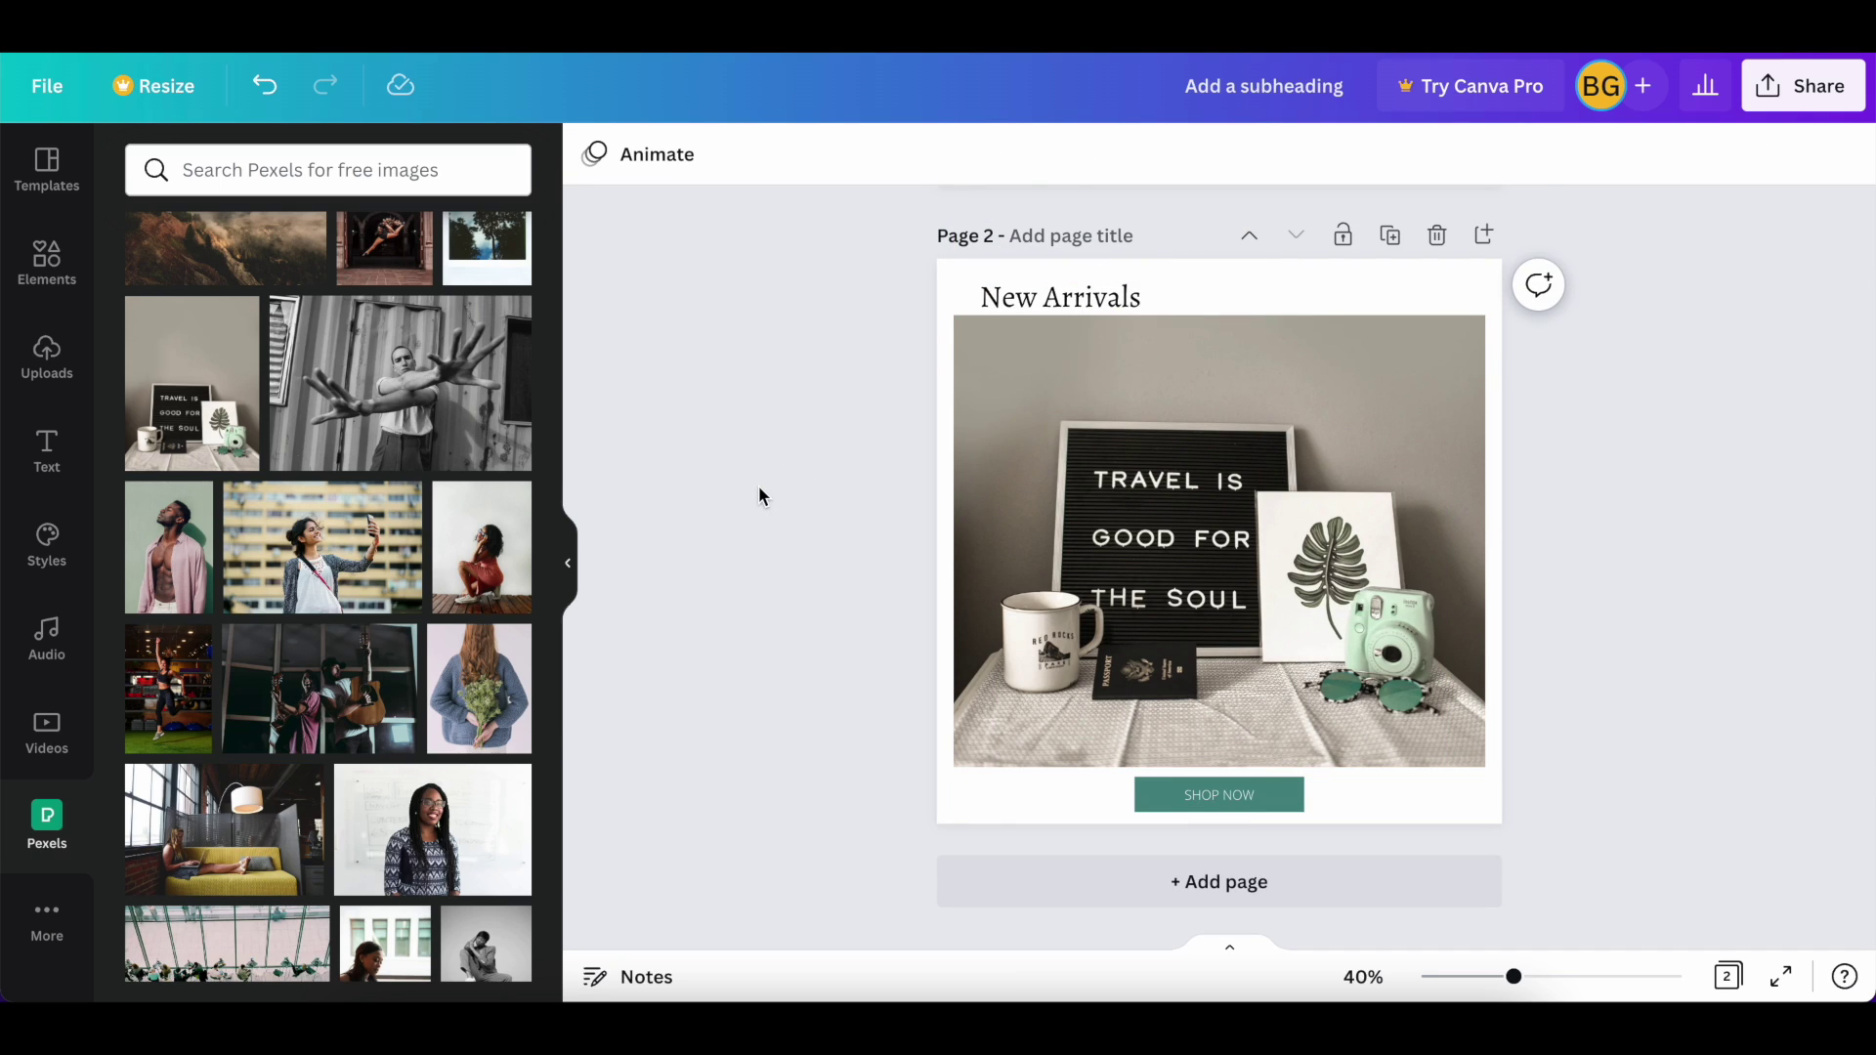
Add a third page, insert the portrait bordered picture frame on it, and set the frame's border color to white
{"action": "left_click", "coordinate": [1231, 897]}
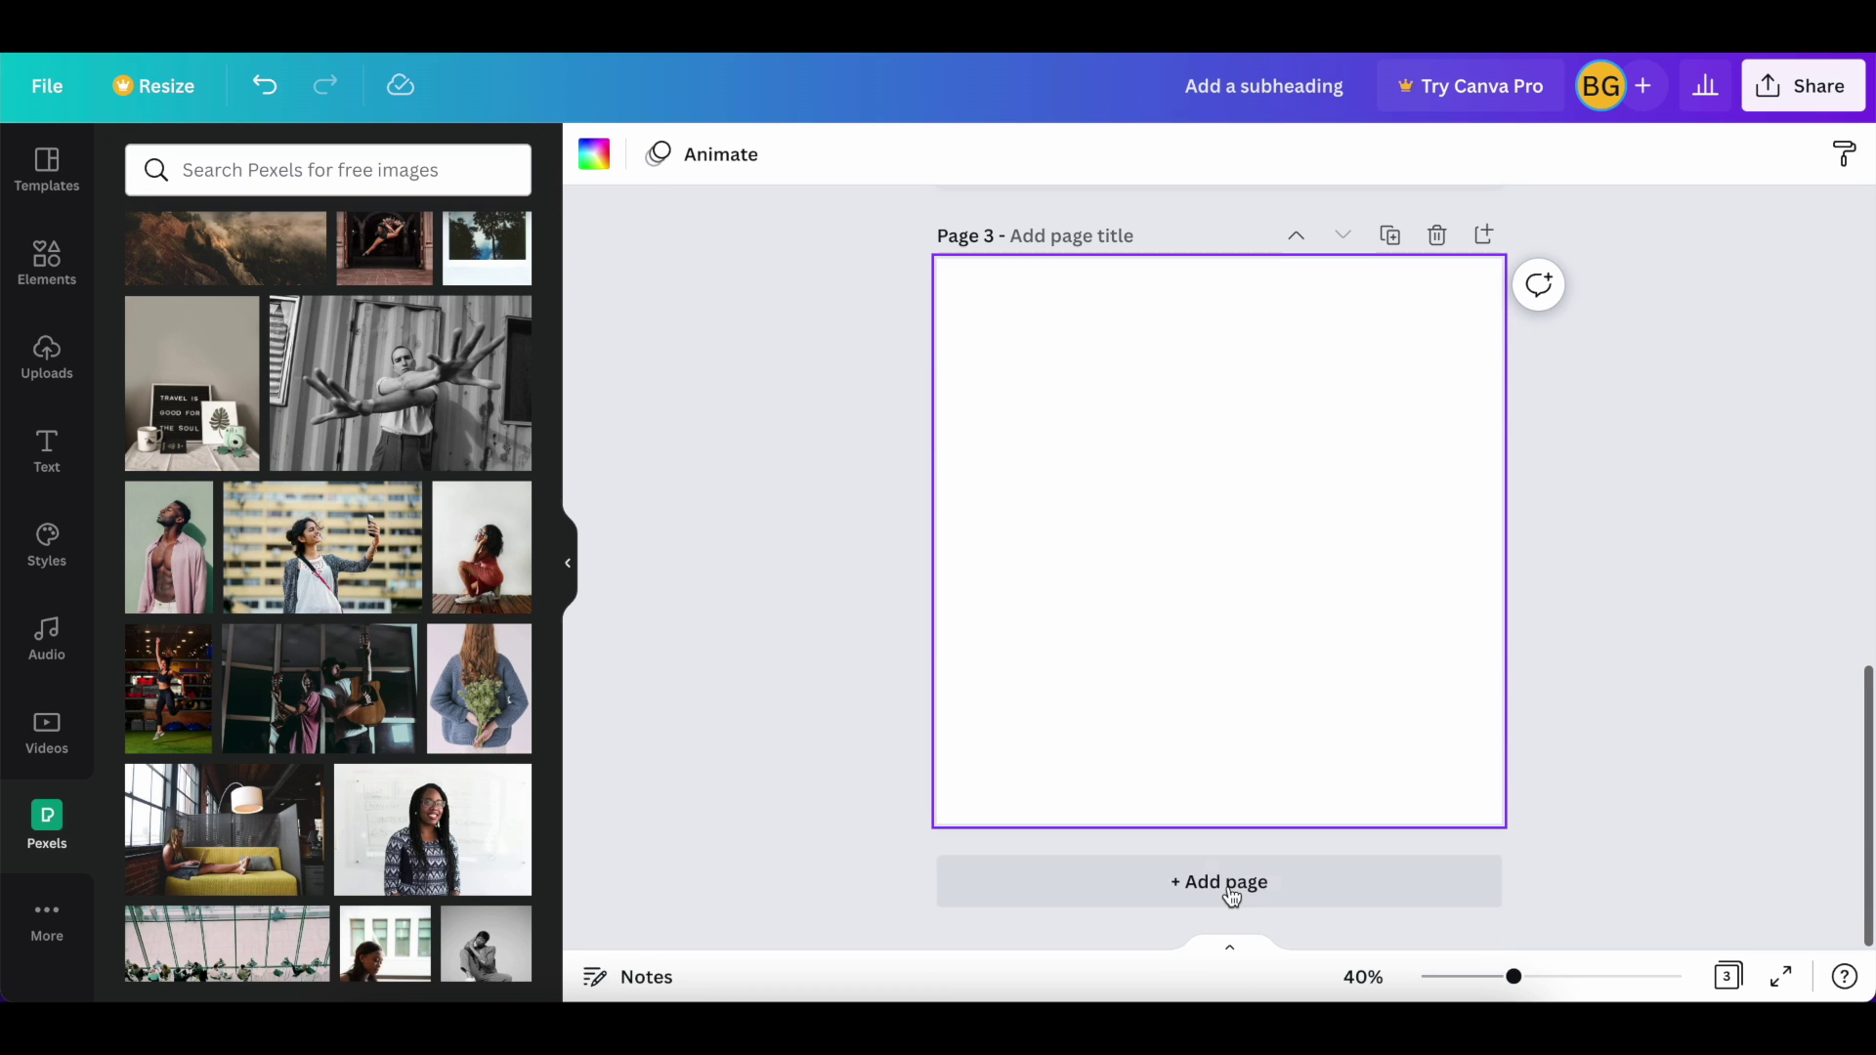
{"action": "left_click", "coordinate": [31, 273]}
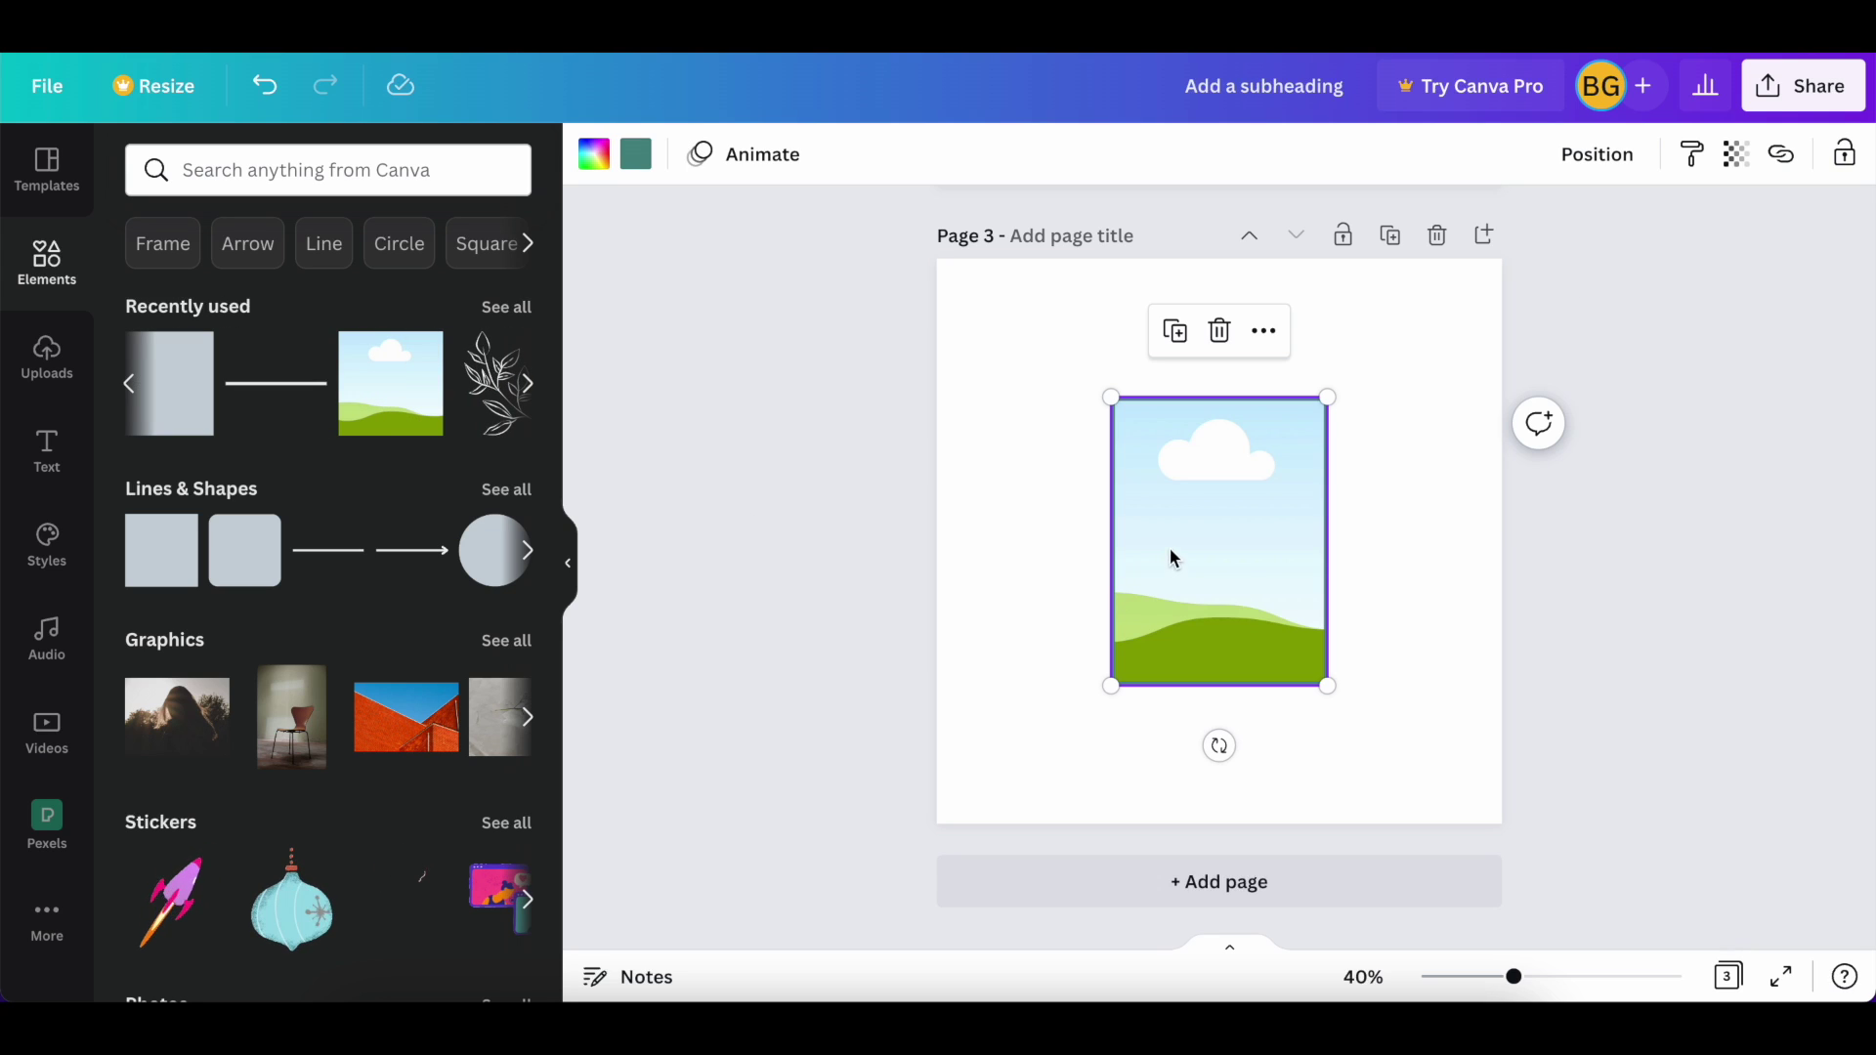
{"action": "left_click", "coordinate": [636, 153]}
{"action": "left_click", "coordinate": [357, 298]}
Move the portrait frame to the upper left of page 3 and enlarge it to about half the page width
{"action": "left_click_drag", "start_coordinate": [1181, 515], "coordinate": [1055, 438]}
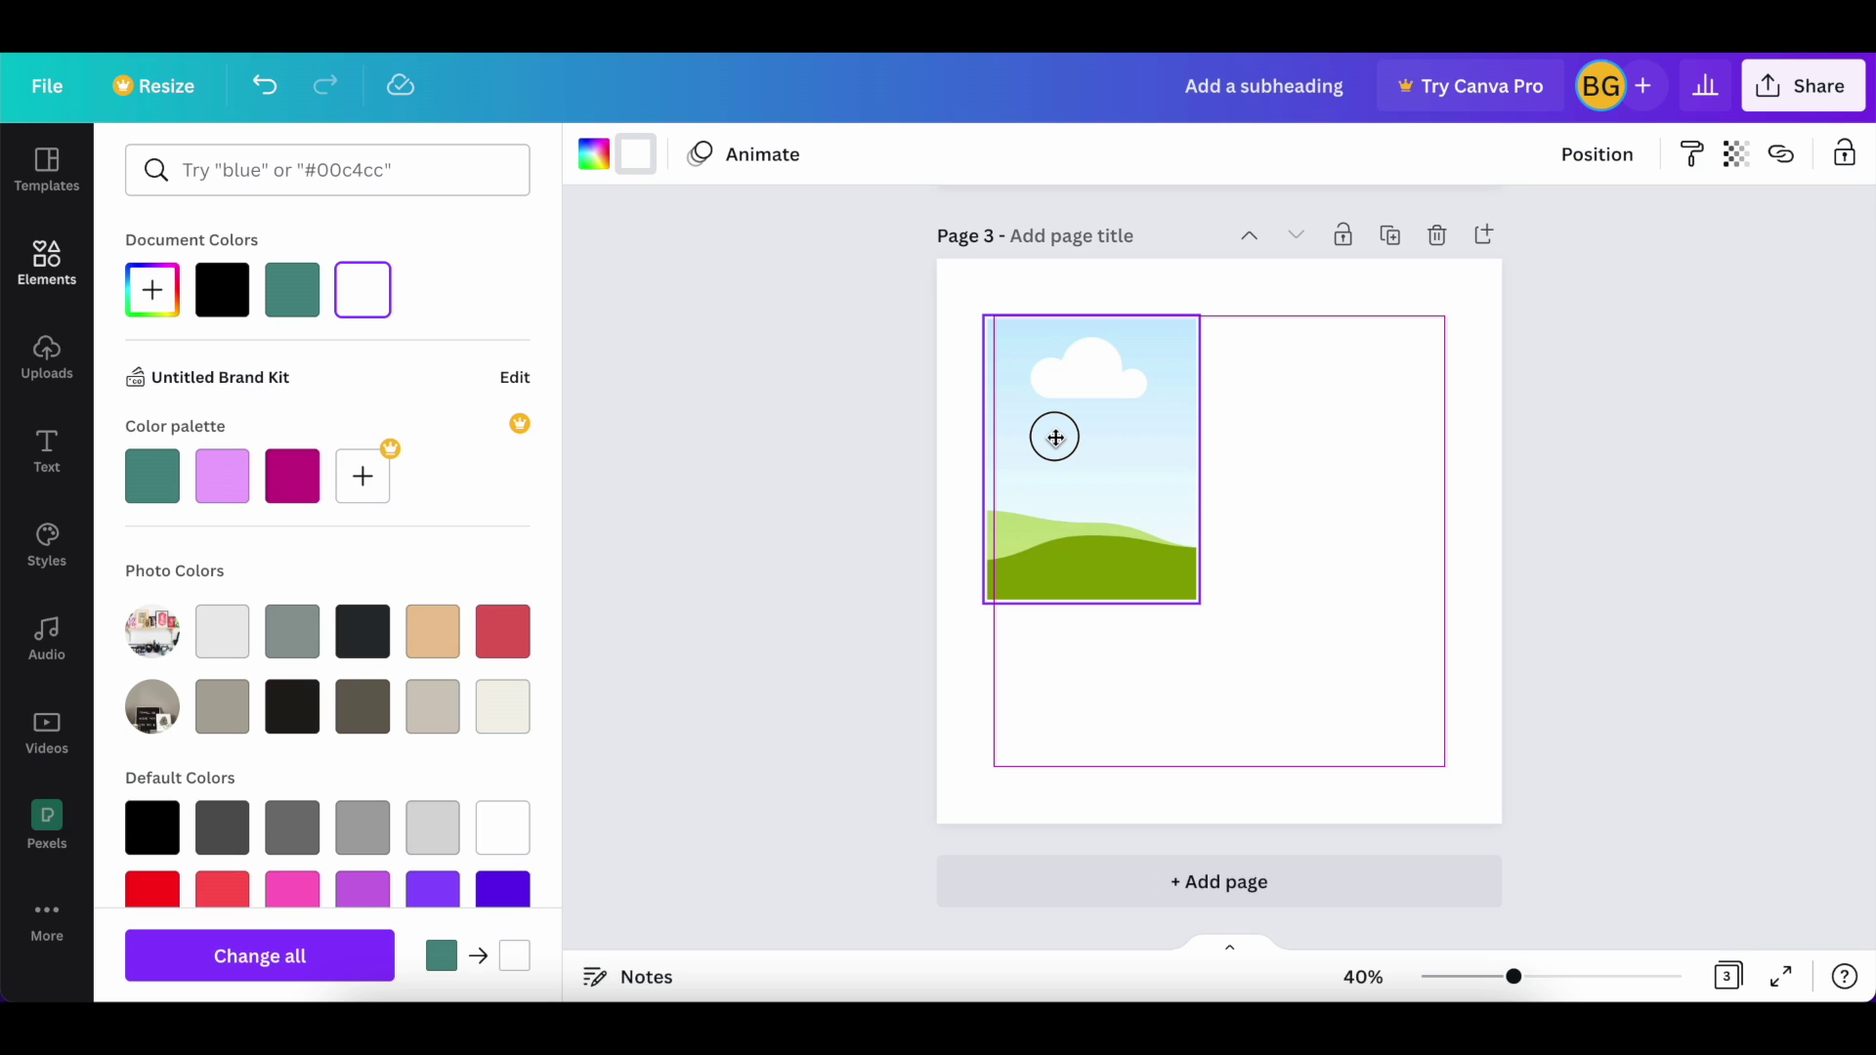
{"action": "left_click_drag", "start_coordinate": [1055, 438], "coordinate": [1047, 430]}
{"action": "left_click_drag", "start_coordinate": [1192, 597], "coordinate": [1262, 691]}
Insert a square picture frame on page 3, move it to the lower right overlapping the portrait frame, and enlarge it slightly
{"action": "left_click", "coordinate": [61, 276]}
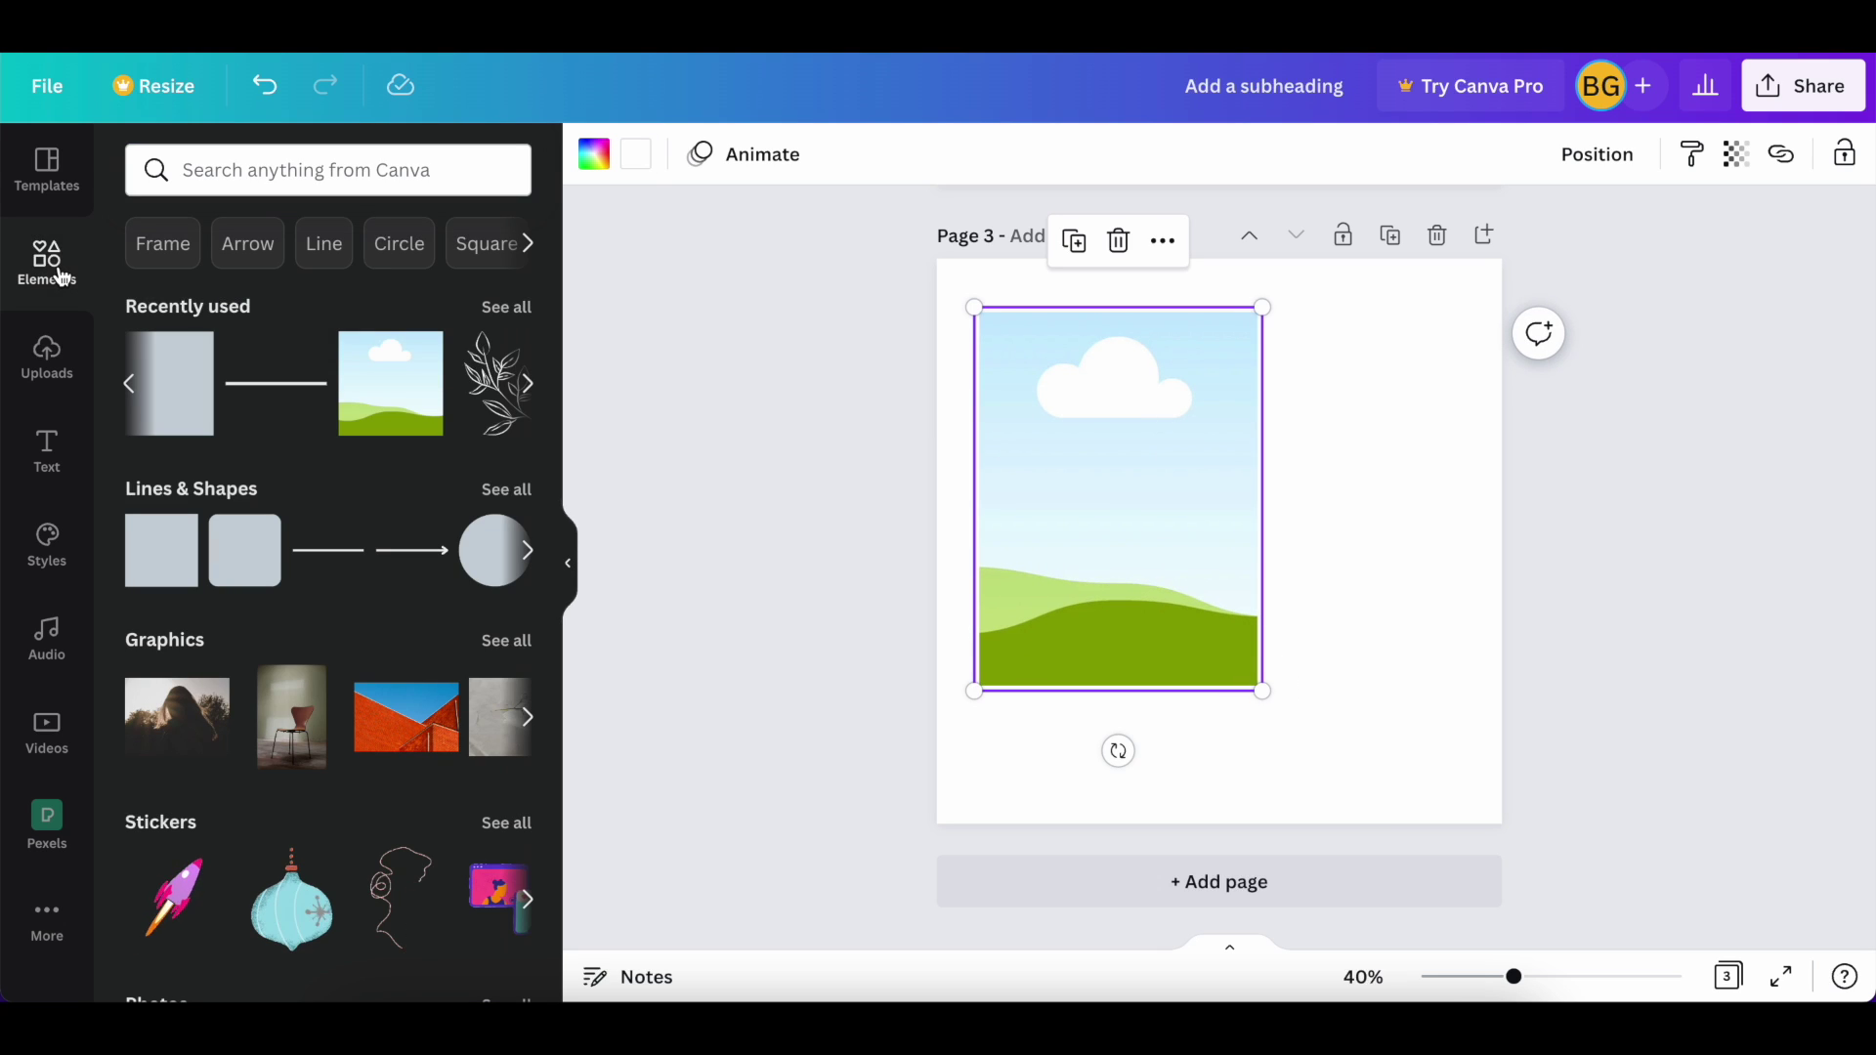
{"action": "left_click", "coordinate": [340, 400]}
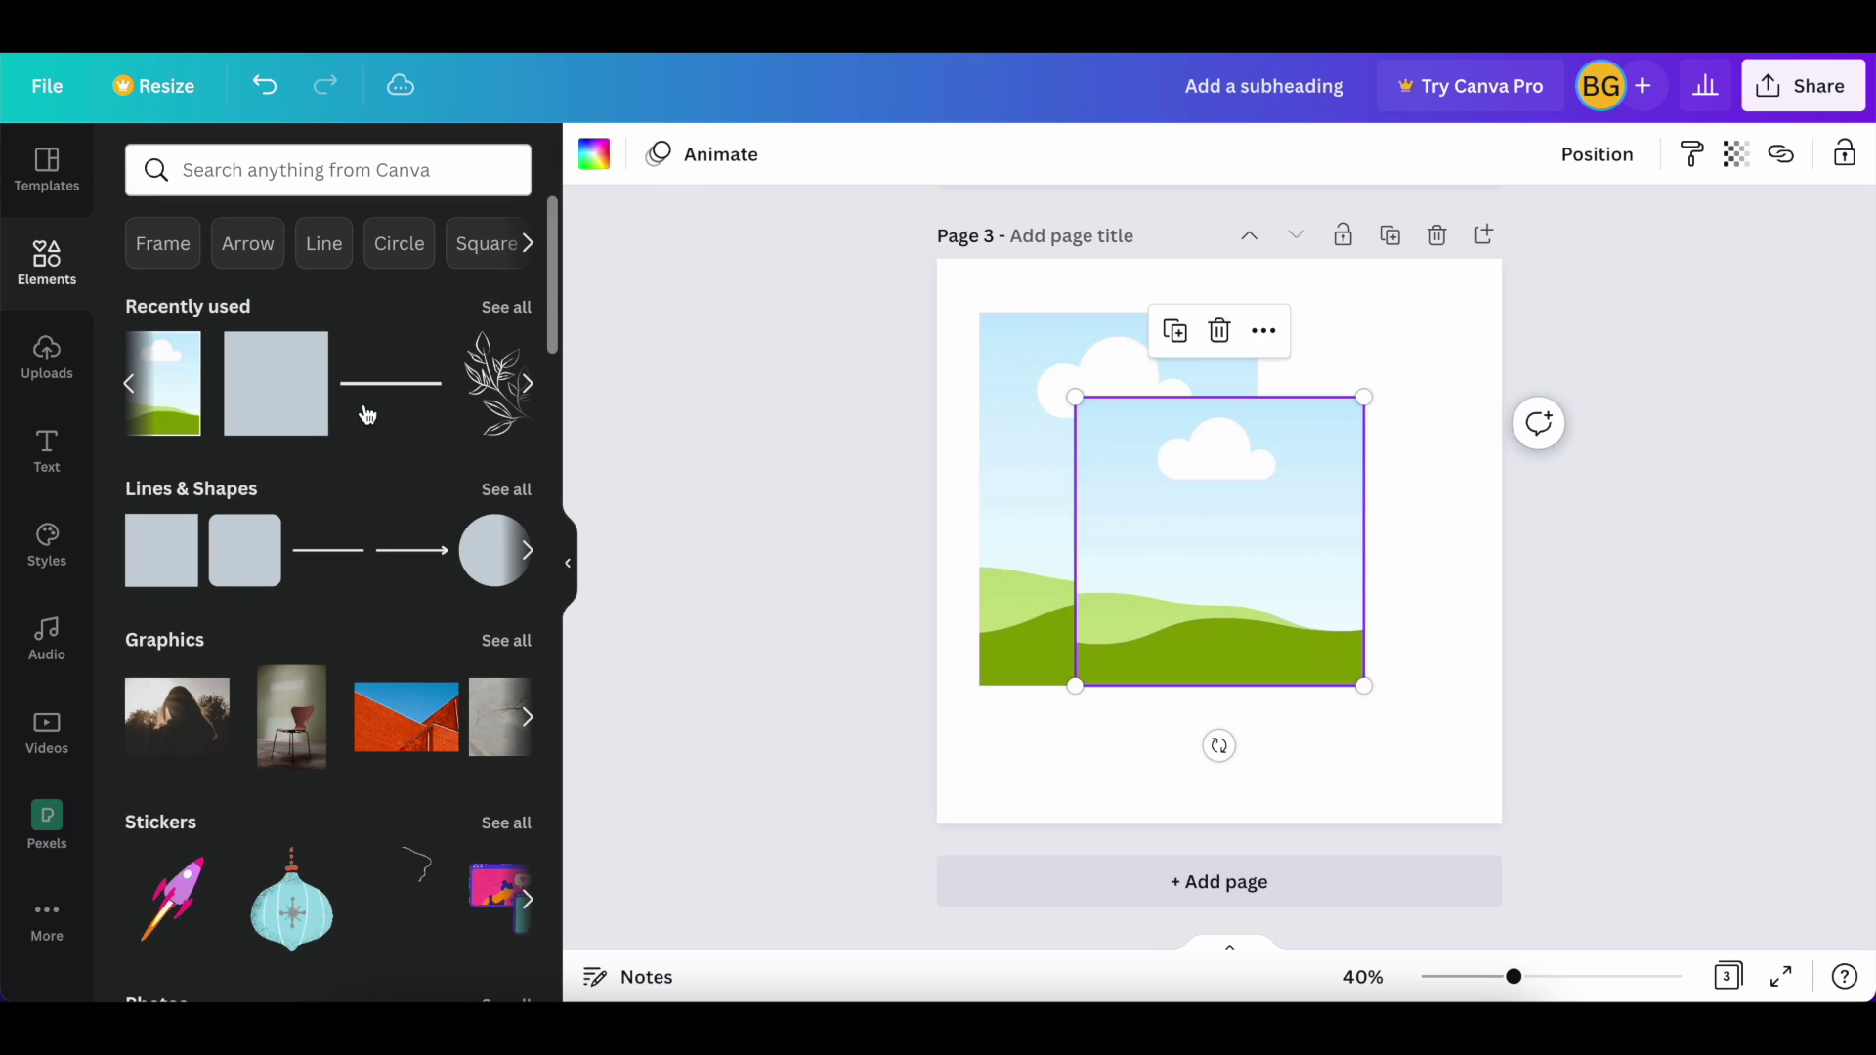
{"action": "left_click_drag", "start_coordinate": [1143, 576], "coordinate": [1211, 633]}
{"action": "left_click_drag", "start_coordinate": [1432, 750], "coordinate": [1465, 781]}
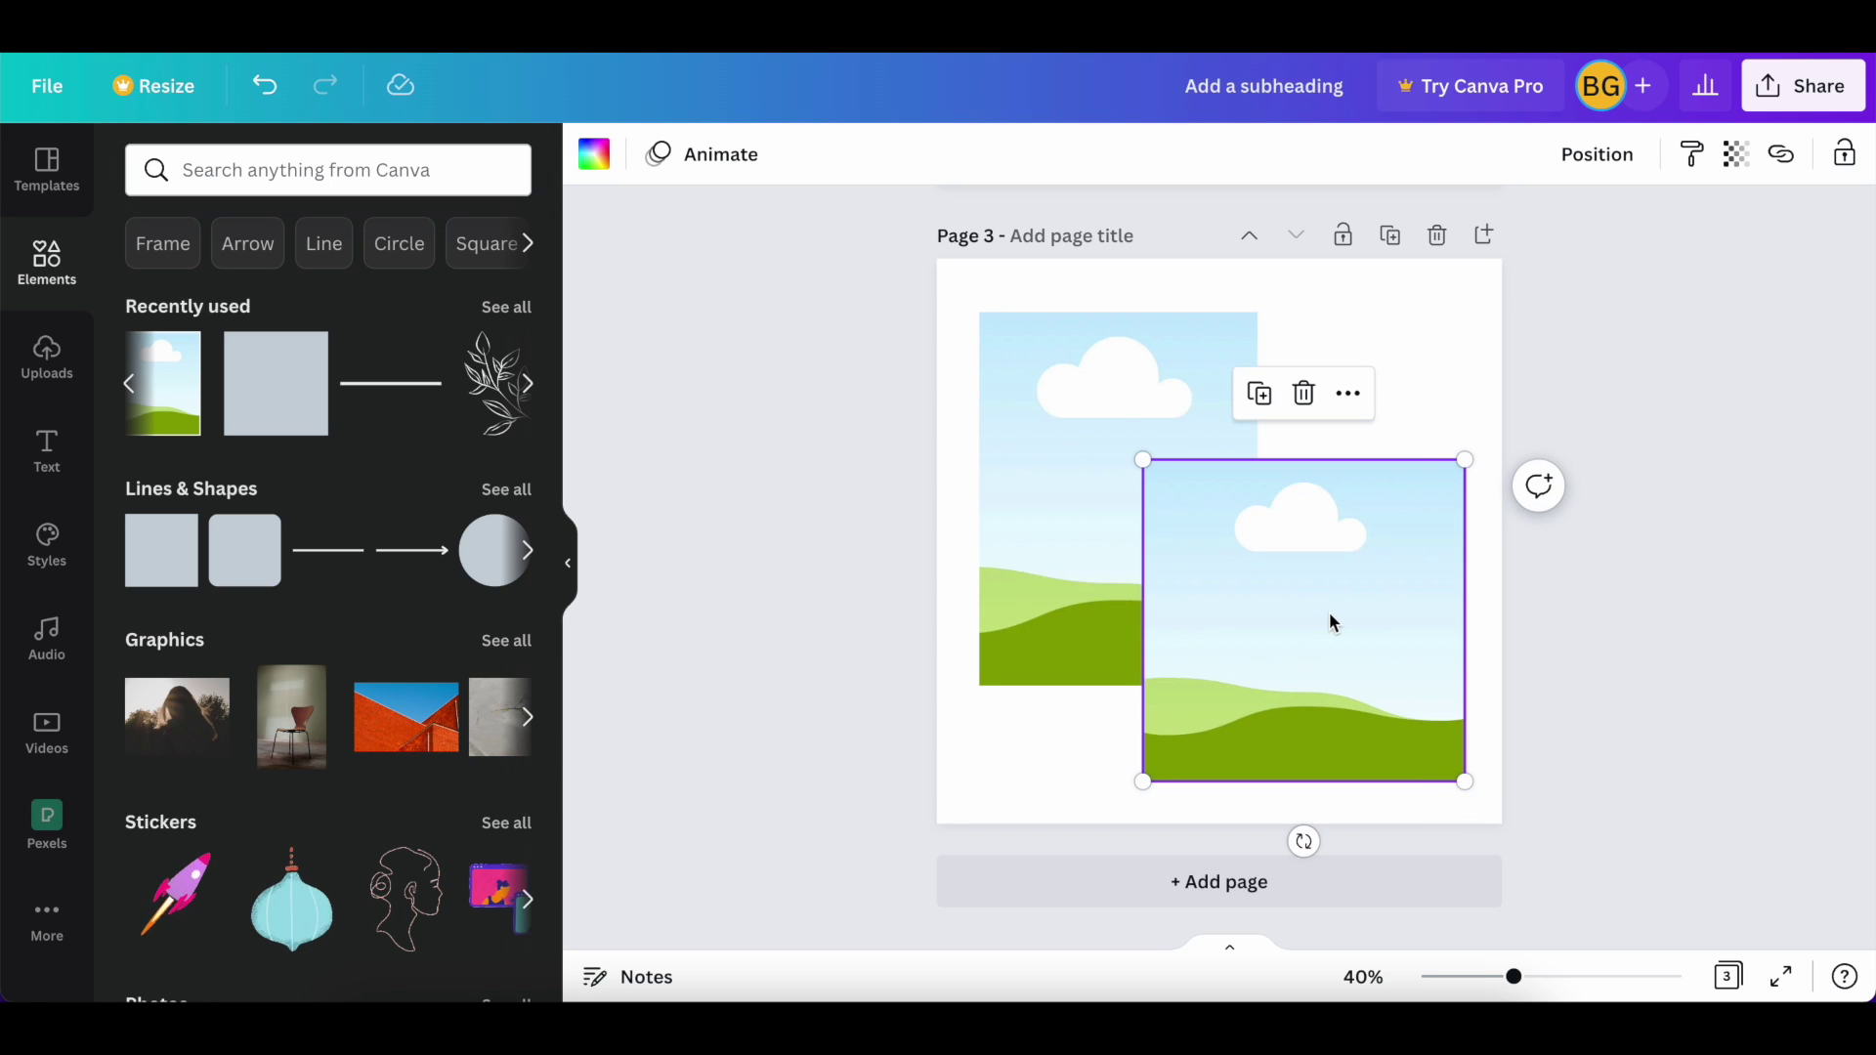
{"action": "left_click_drag", "start_coordinate": [1329, 612], "coordinate": [1325, 610]}
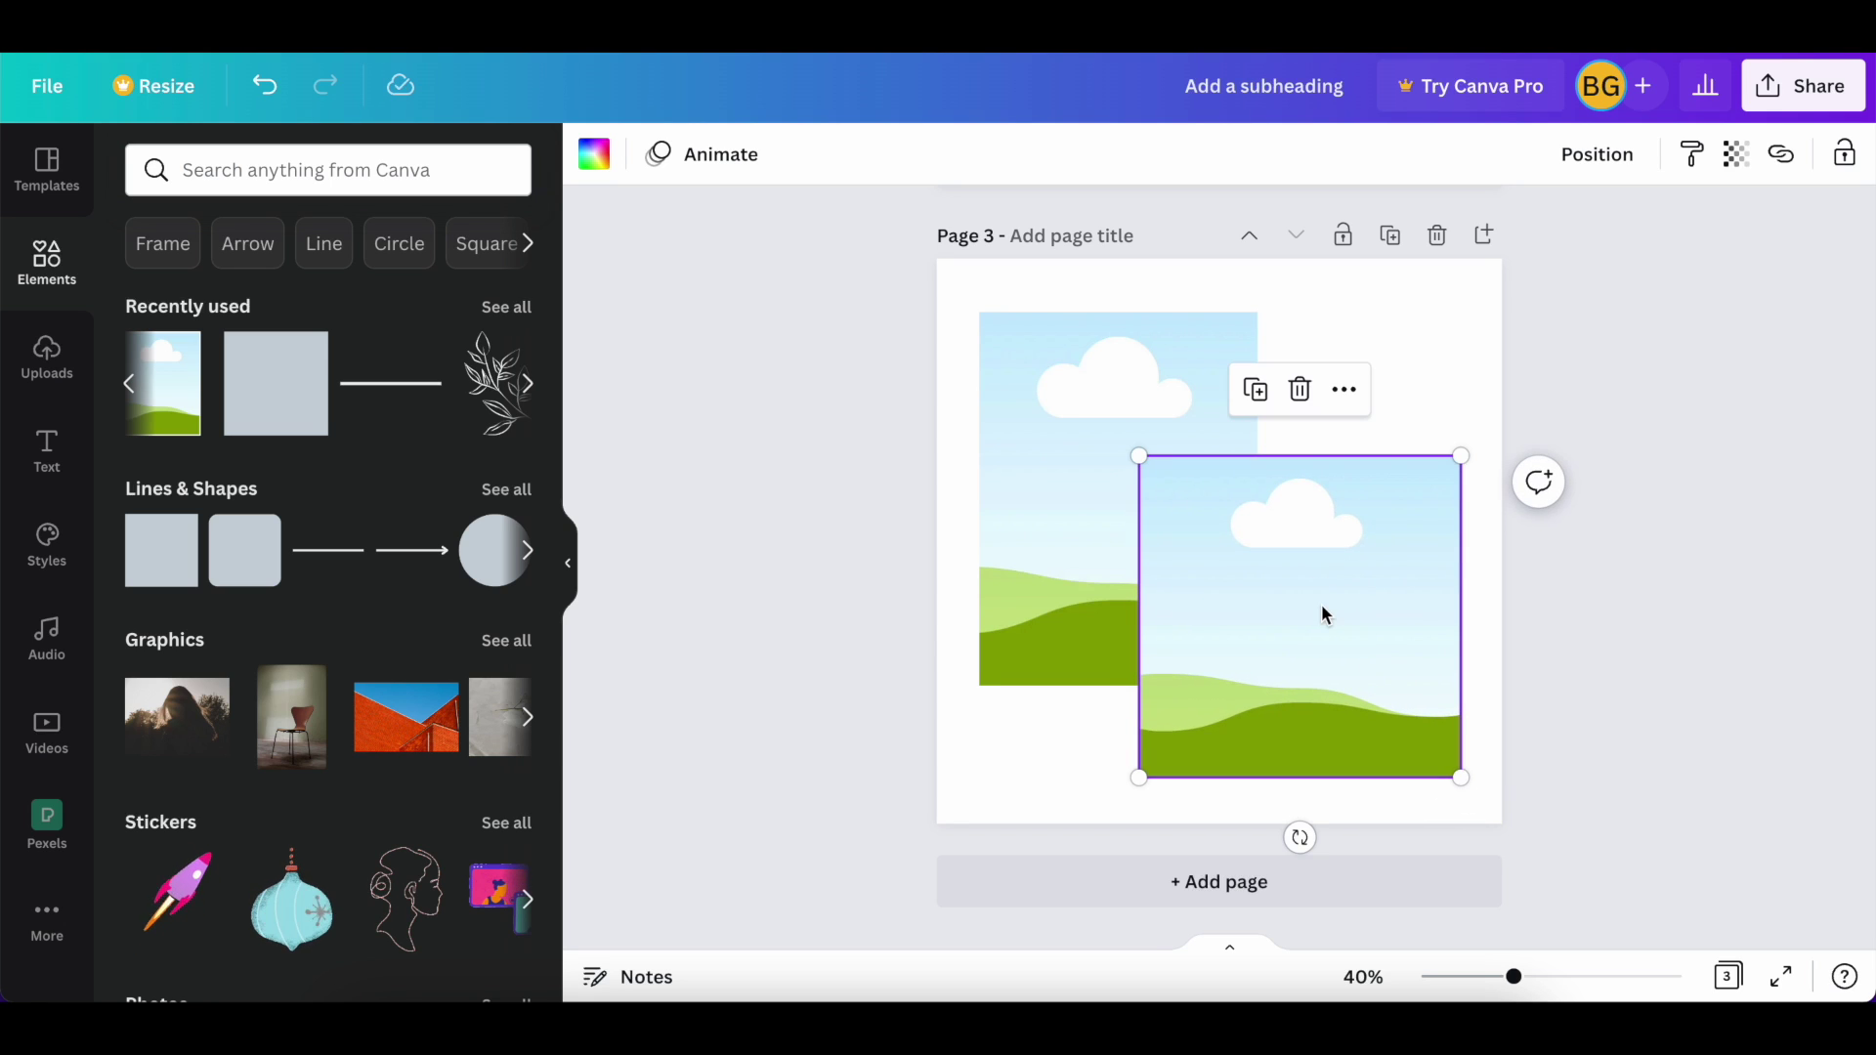
Add a subheading to page 3 reading "New Arrivals", split onto two lines
{"action": "left_click", "coordinate": [59, 475]}
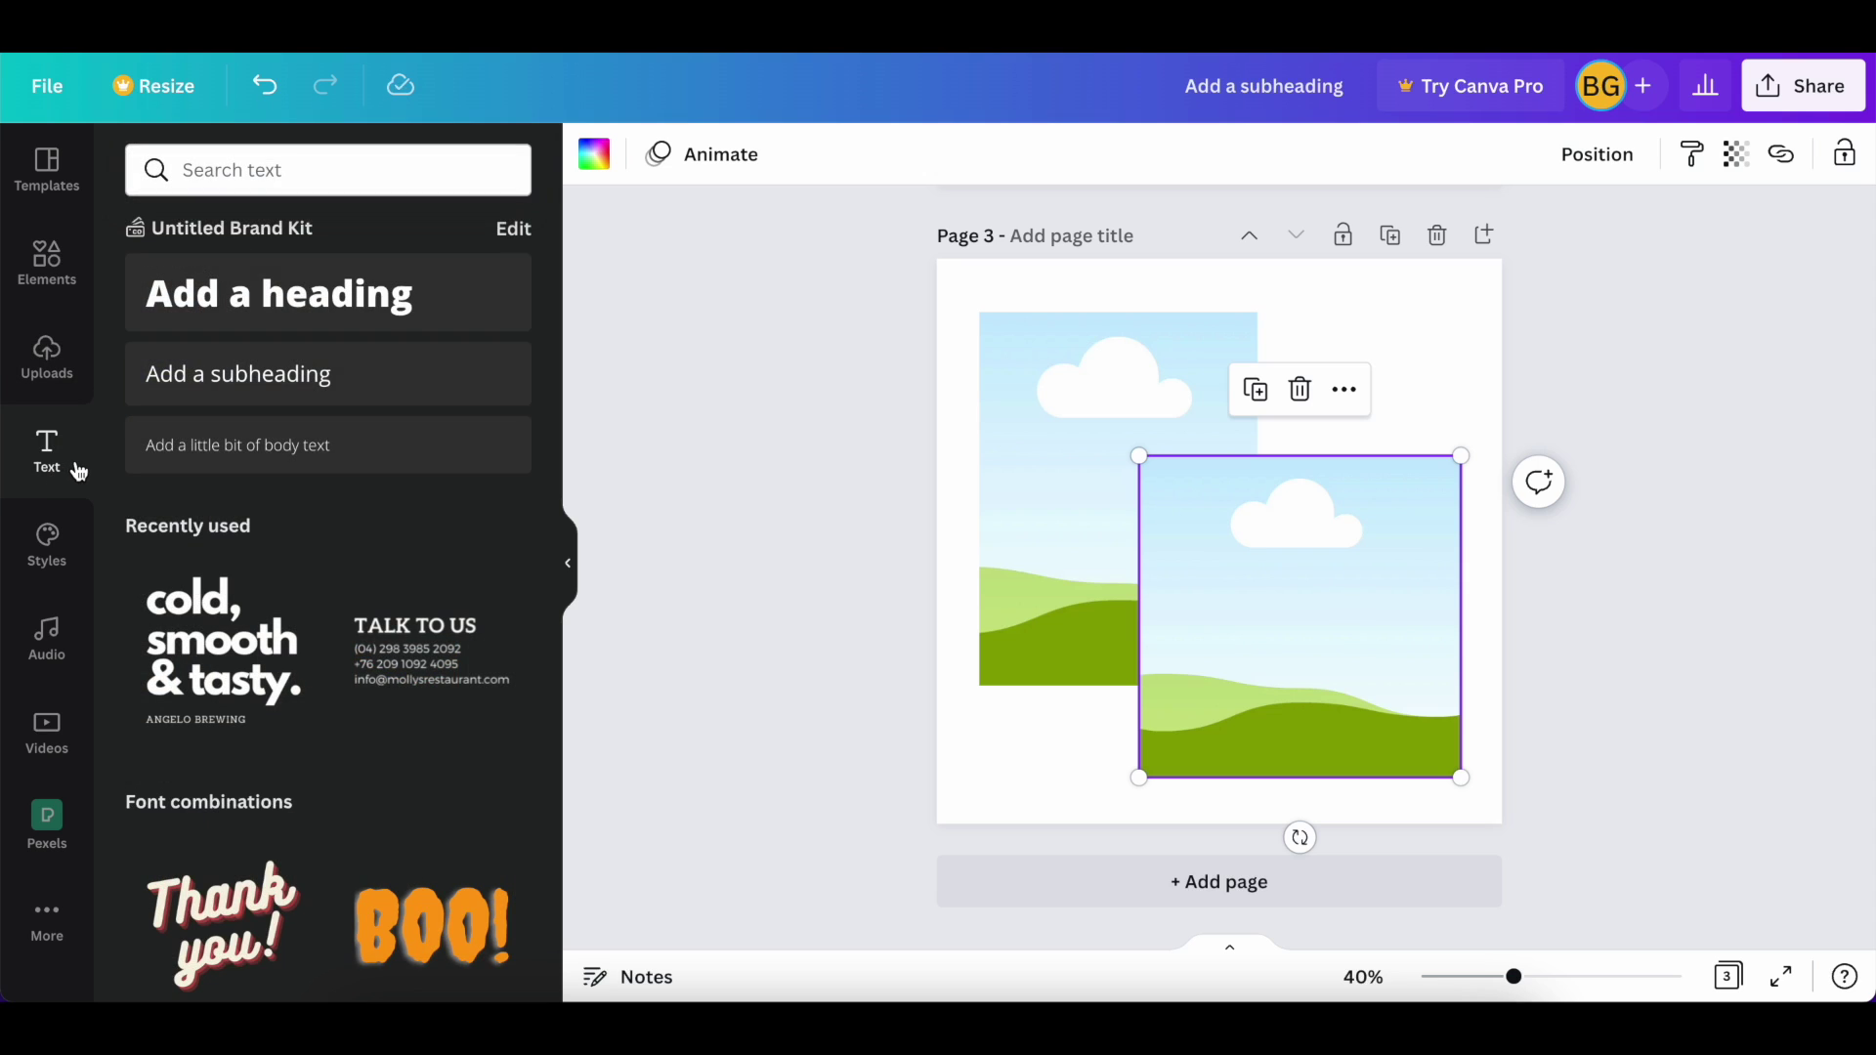
{"action": "left_click", "coordinate": [304, 383]}
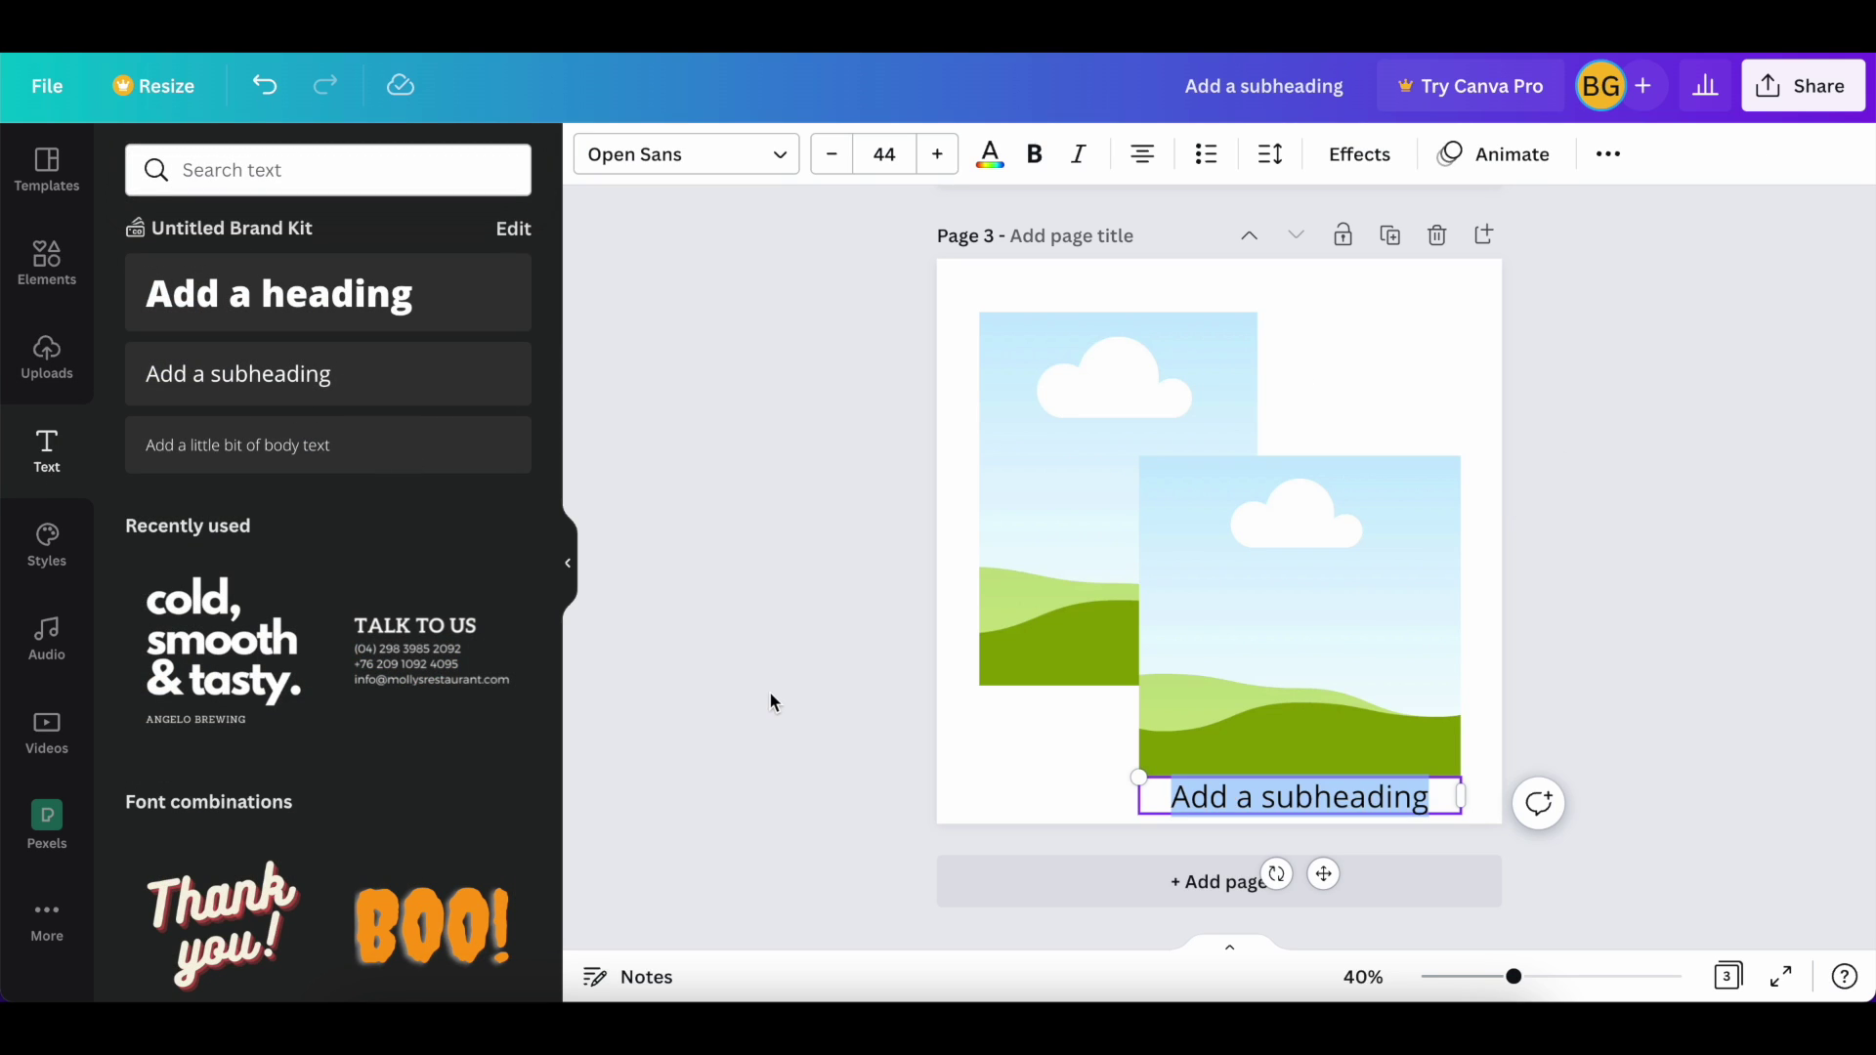
{"action": "type", "text": "New Arrivals"}
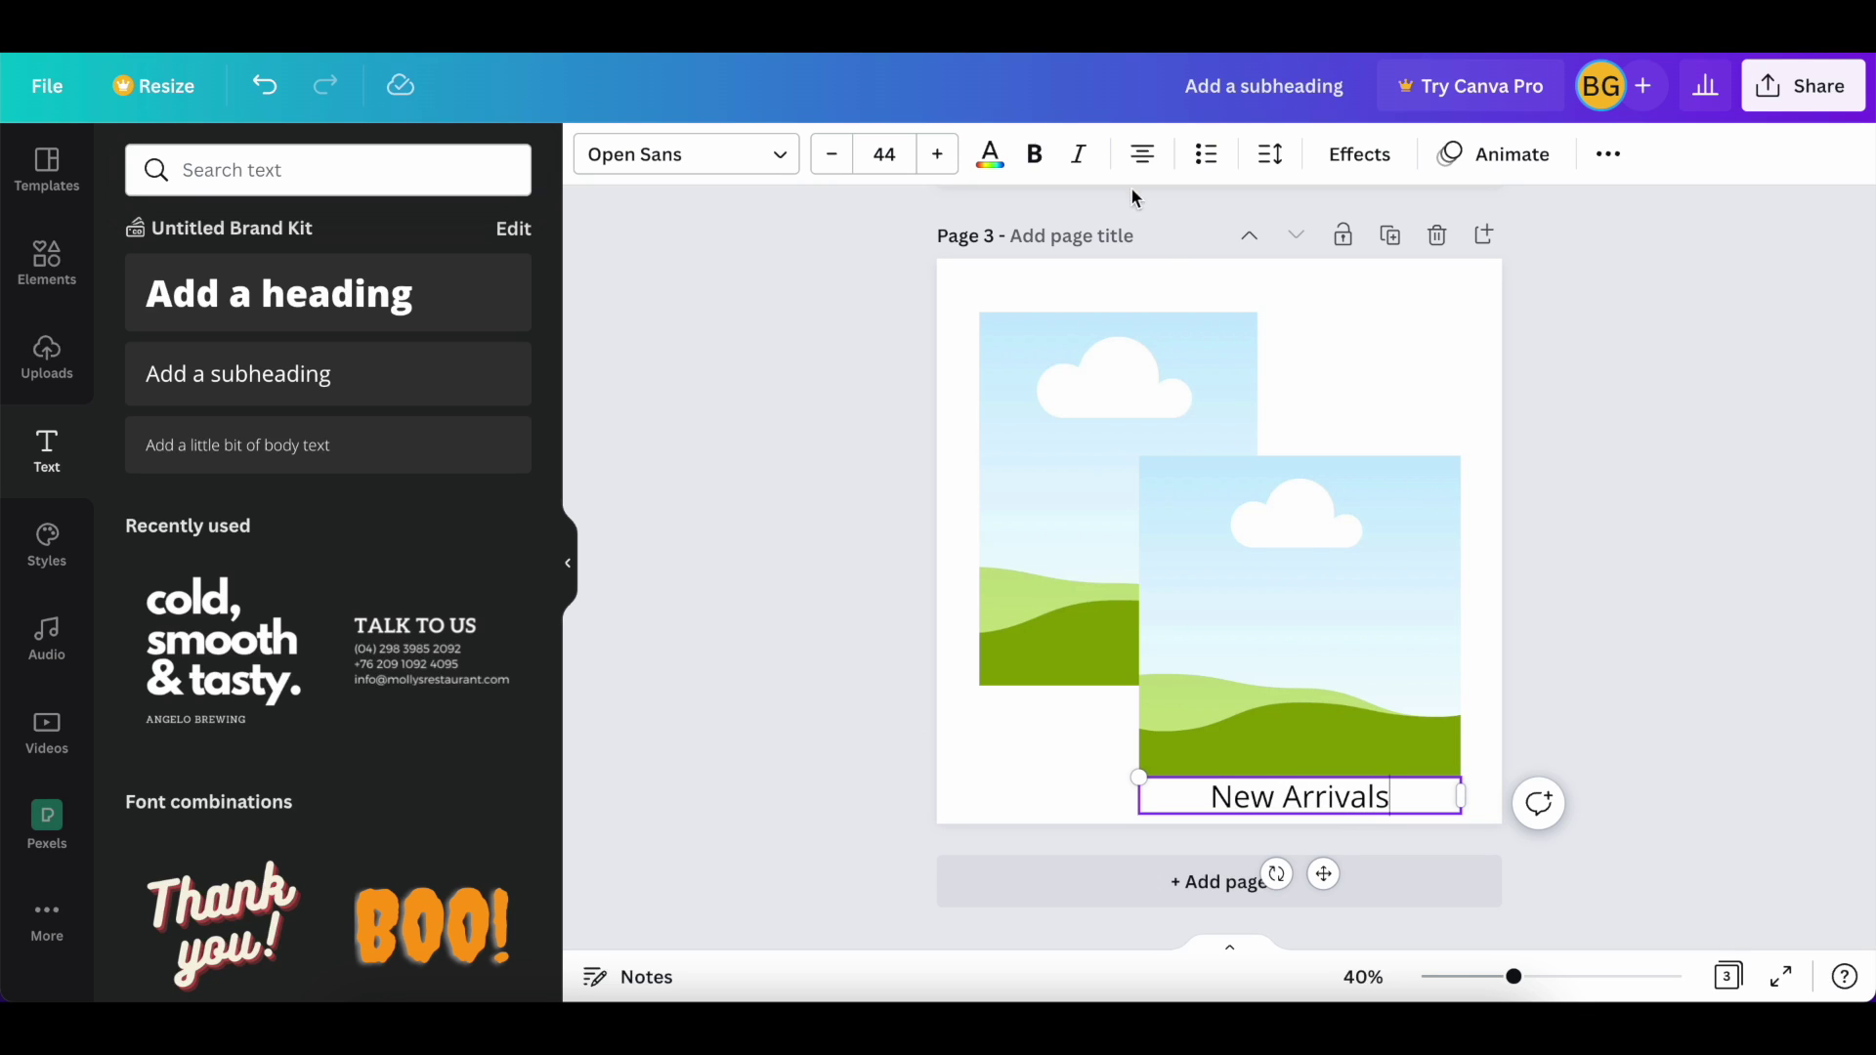
{"action": "left_click", "coordinate": [1290, 798]}
{"action": "key", "text": "BackSpace"}
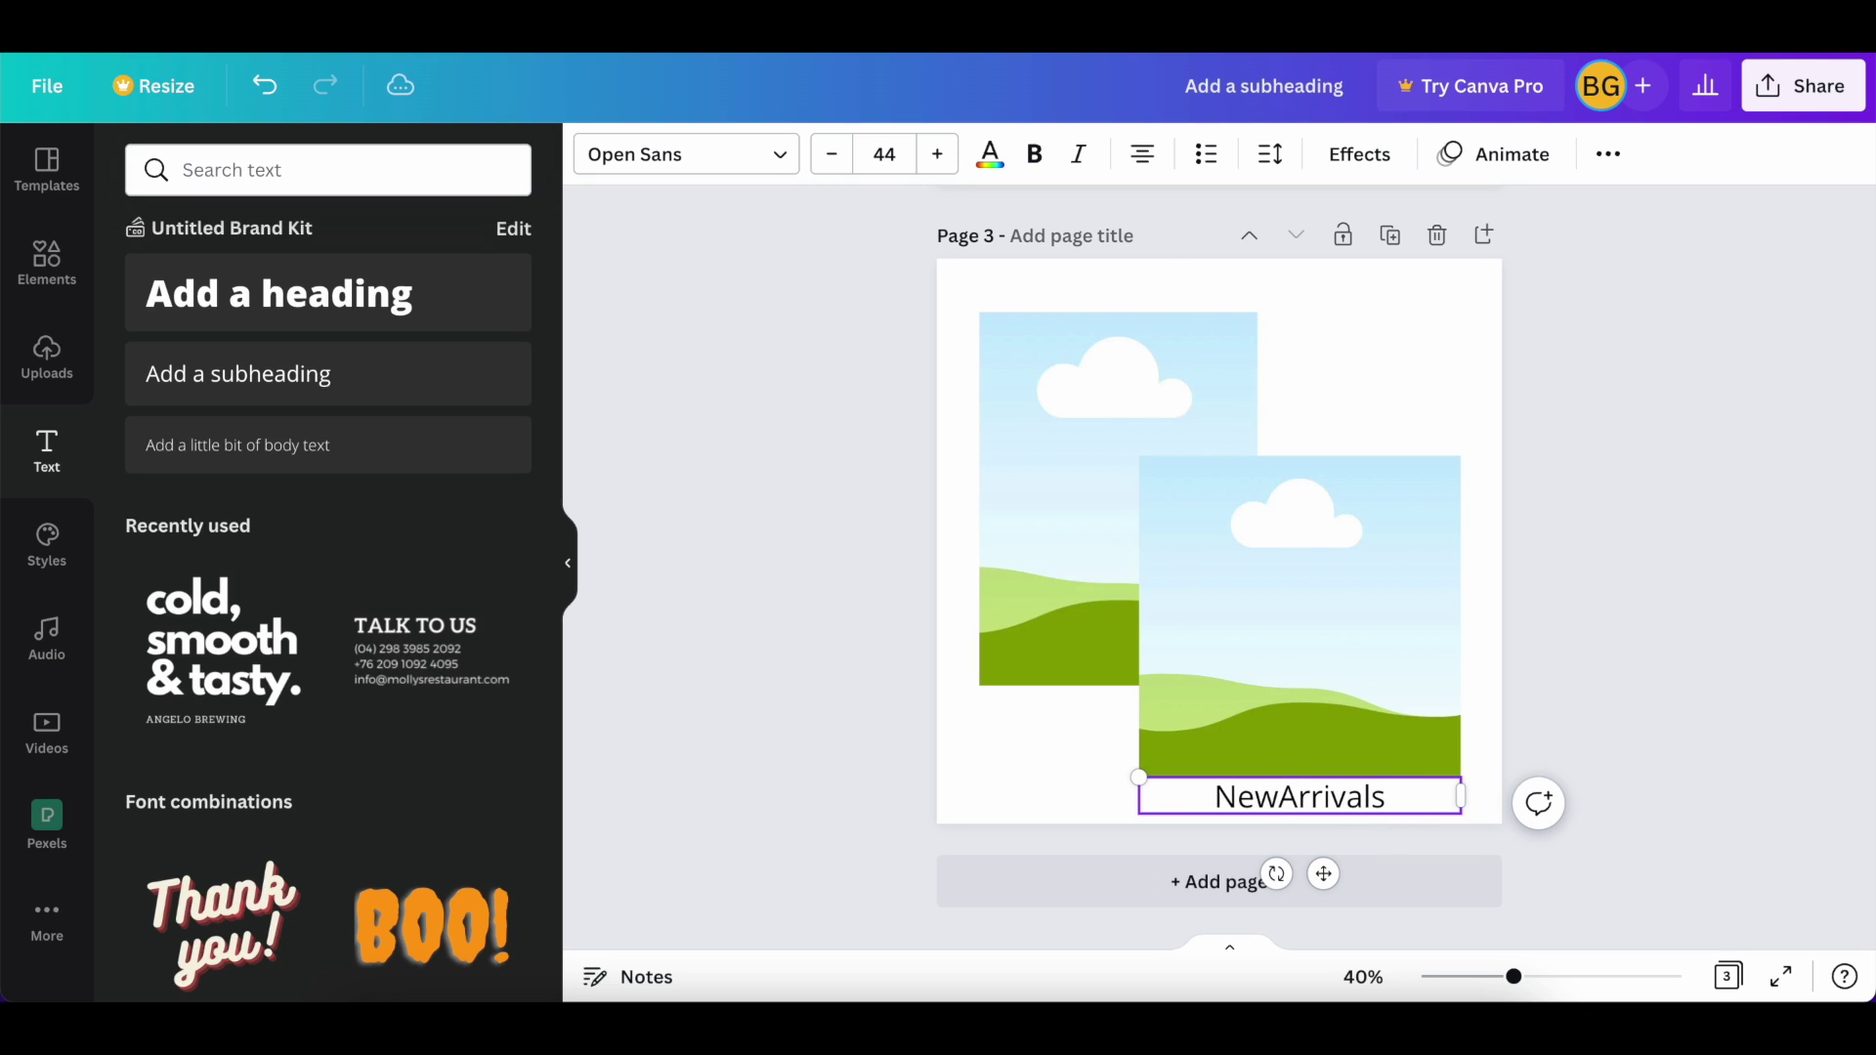
{"action": "key", "text": "Return"}
Set the page 3 "New Arrivals" text to the Alegreya font and left-align it
{"action": "key", "text": "ctrl+a"}
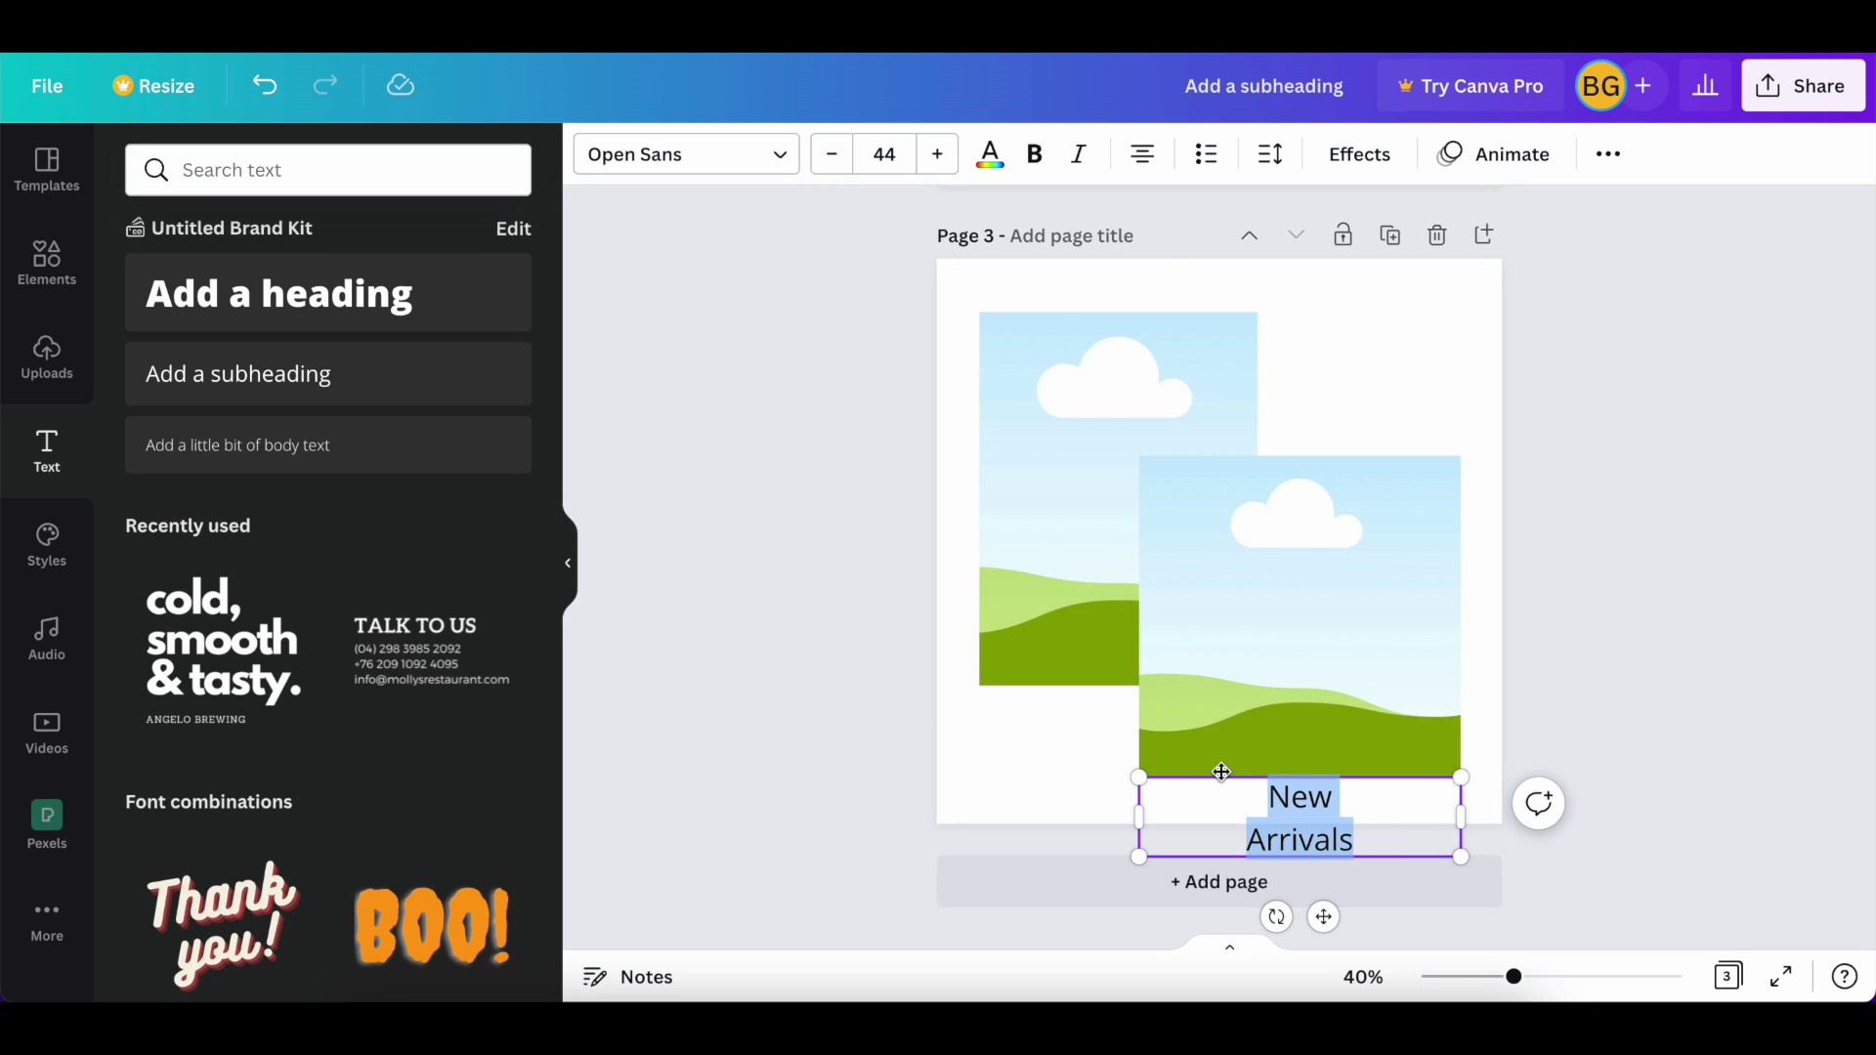
{"action": "left_click", "coordinate": [684, 154]}
{"action": "left_click", "coordinate": [245, 246]}
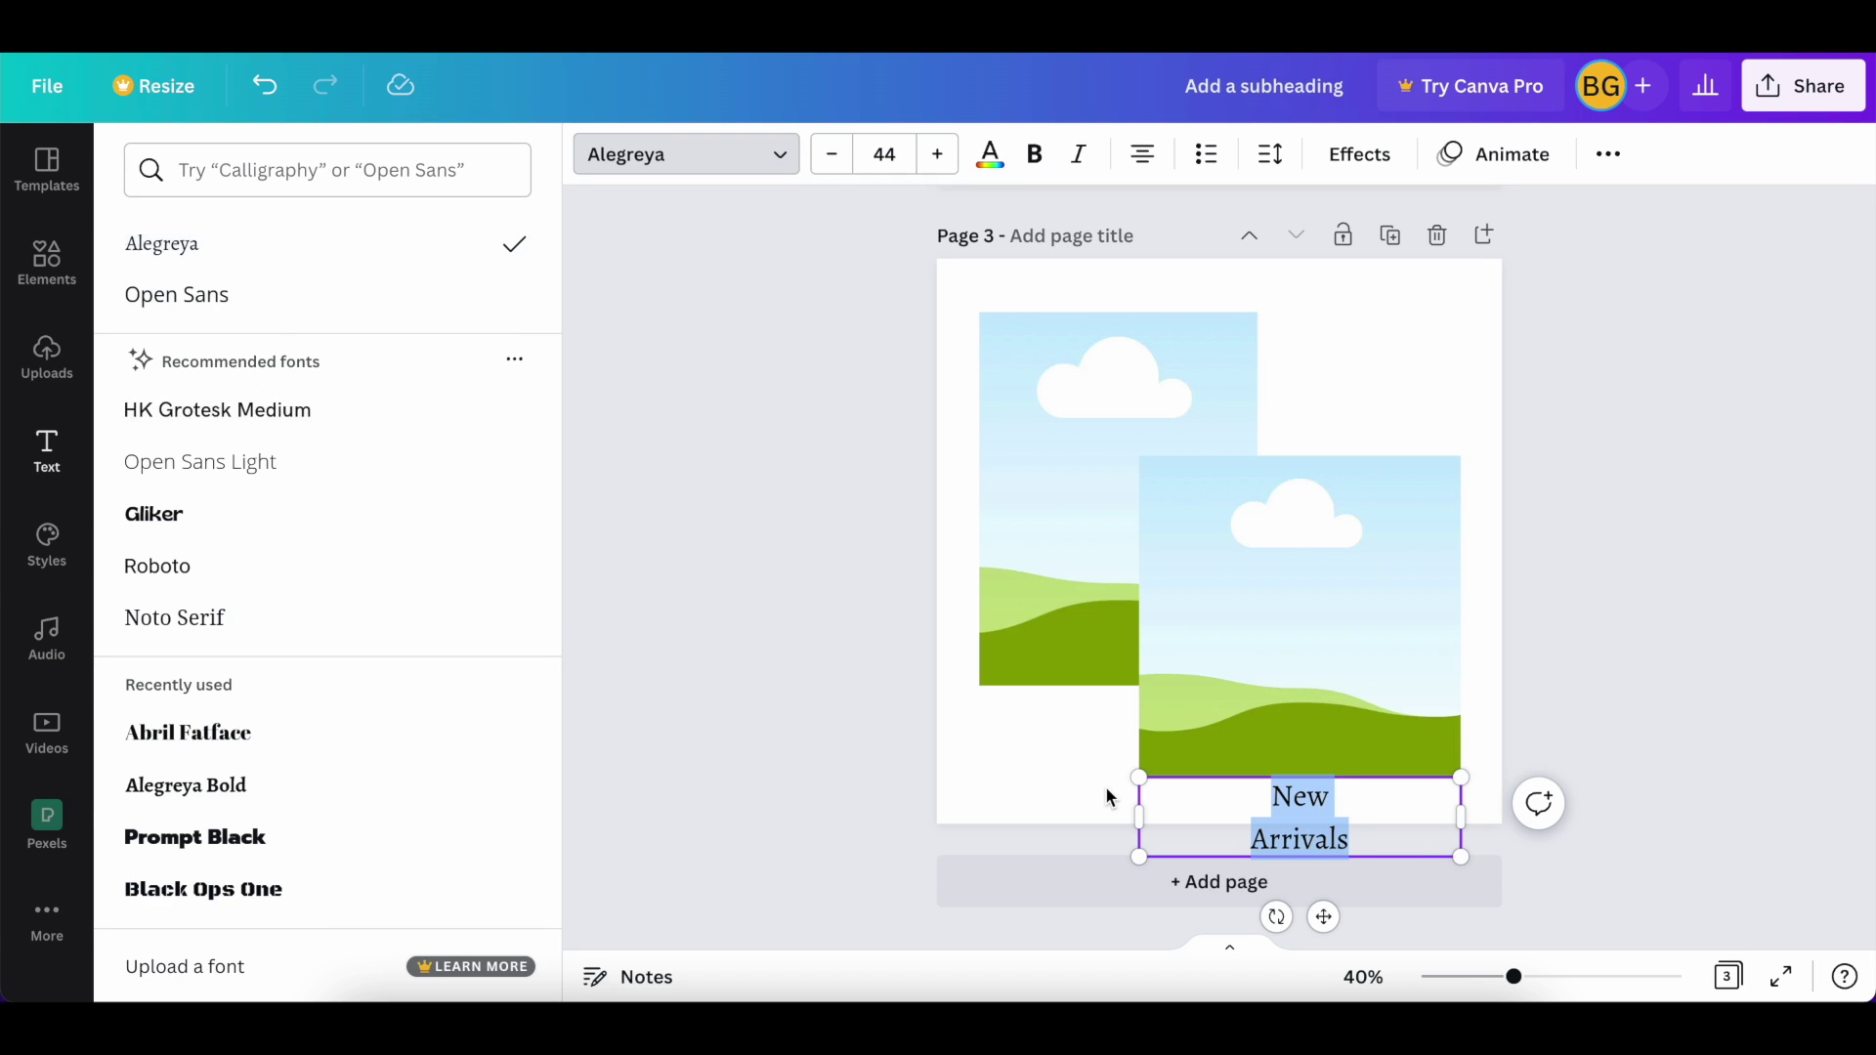
{"action": "left_click", "coordinate": [1143, 155]}
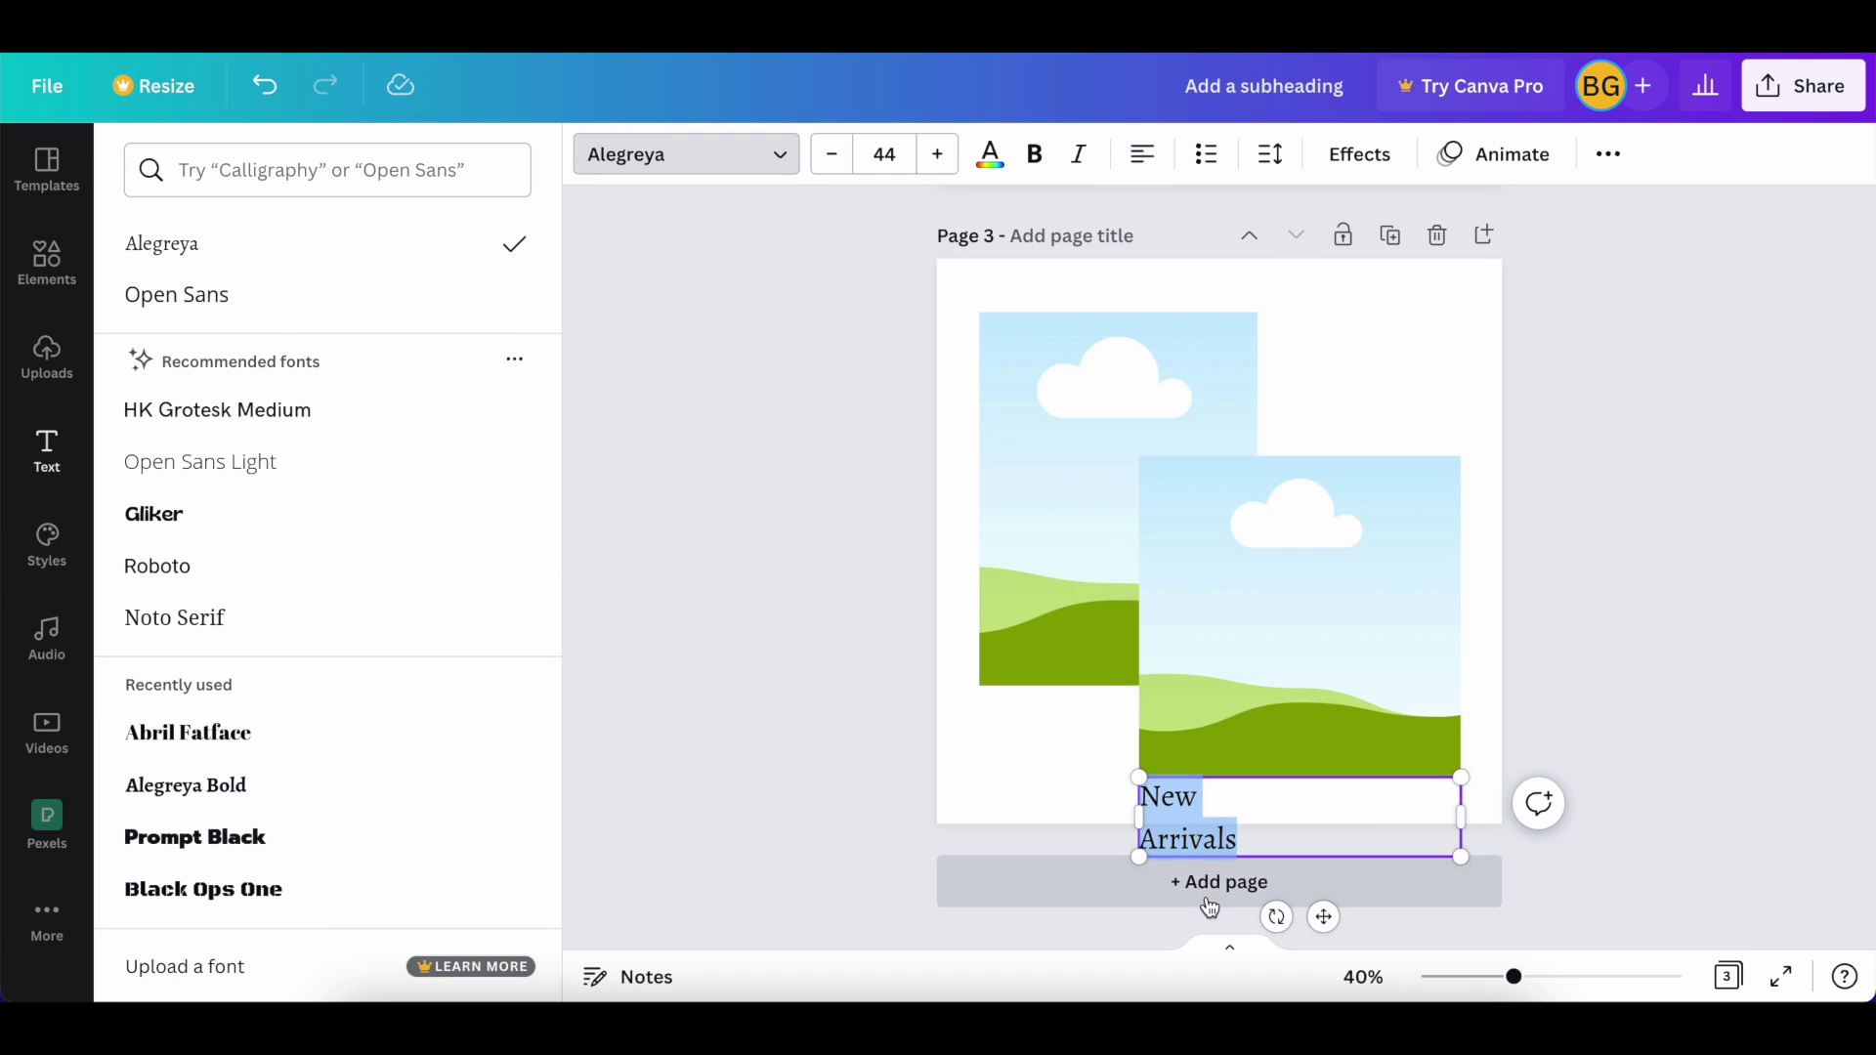
{"action": "key", "text": "Escape"}
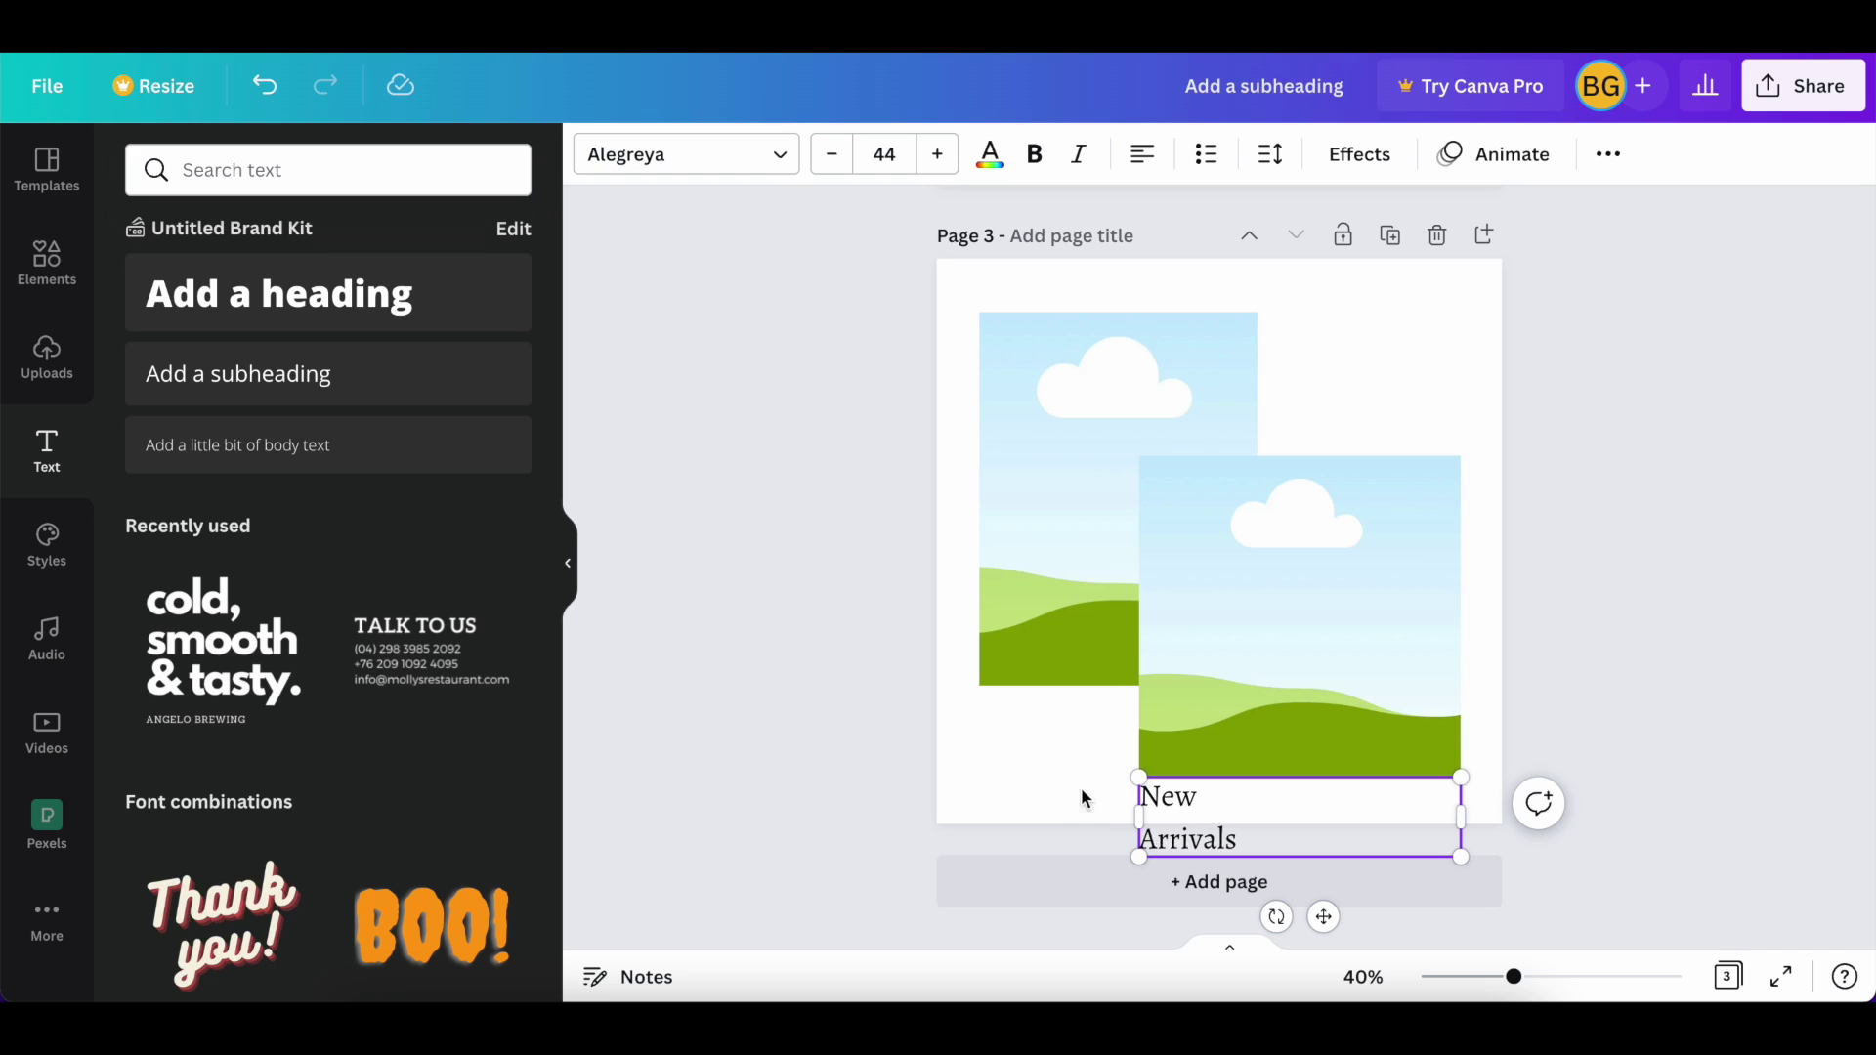
Place the "New Arrivals" text below the portrait frame, flush with its left edge, and set the line spacing to 0.93
{"action": "left_click", "coordinate": [1047, 772]}
{"action": "left_click_drag", "start_coordinate": [1154, 794], "coordinate": [1009, 715]}
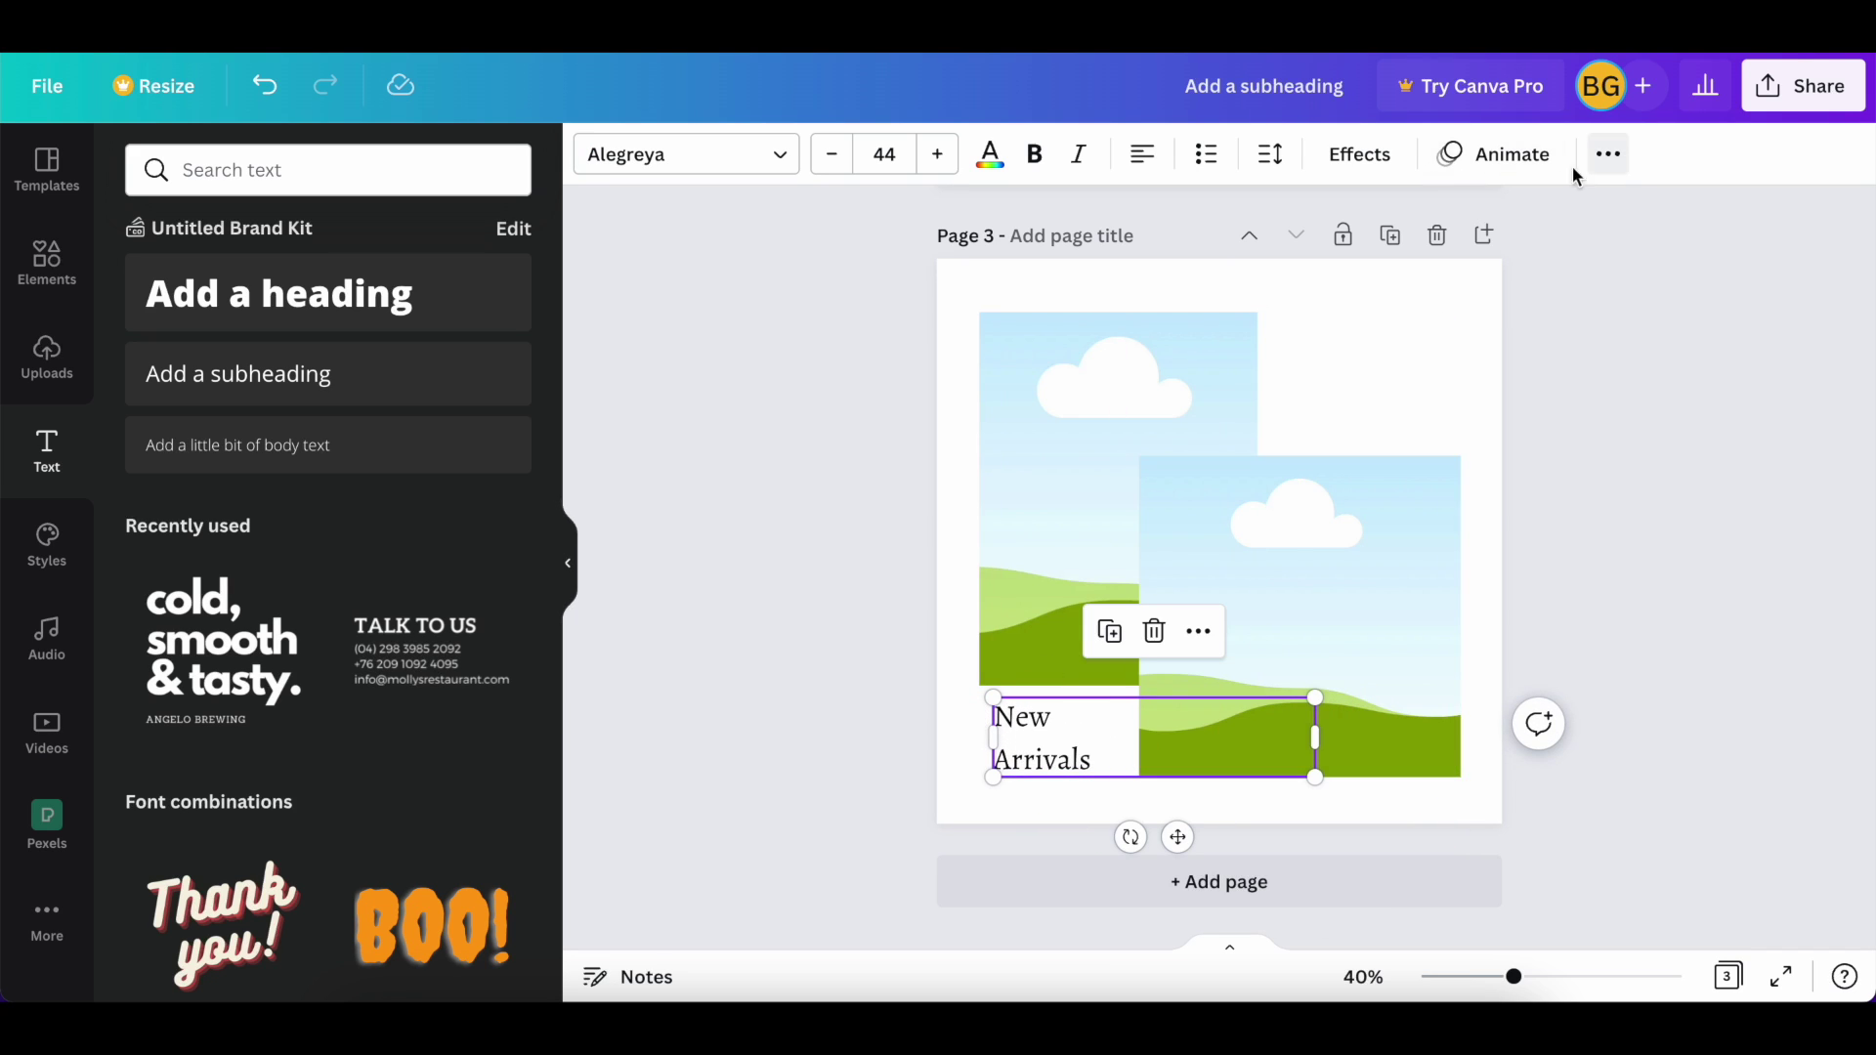
{"action": "left_click", "coordinate": [1284, 156]}
{"action": "left_click_drag", "start_coordinate": [1433, 342], "coordinate": [1361, 342]}
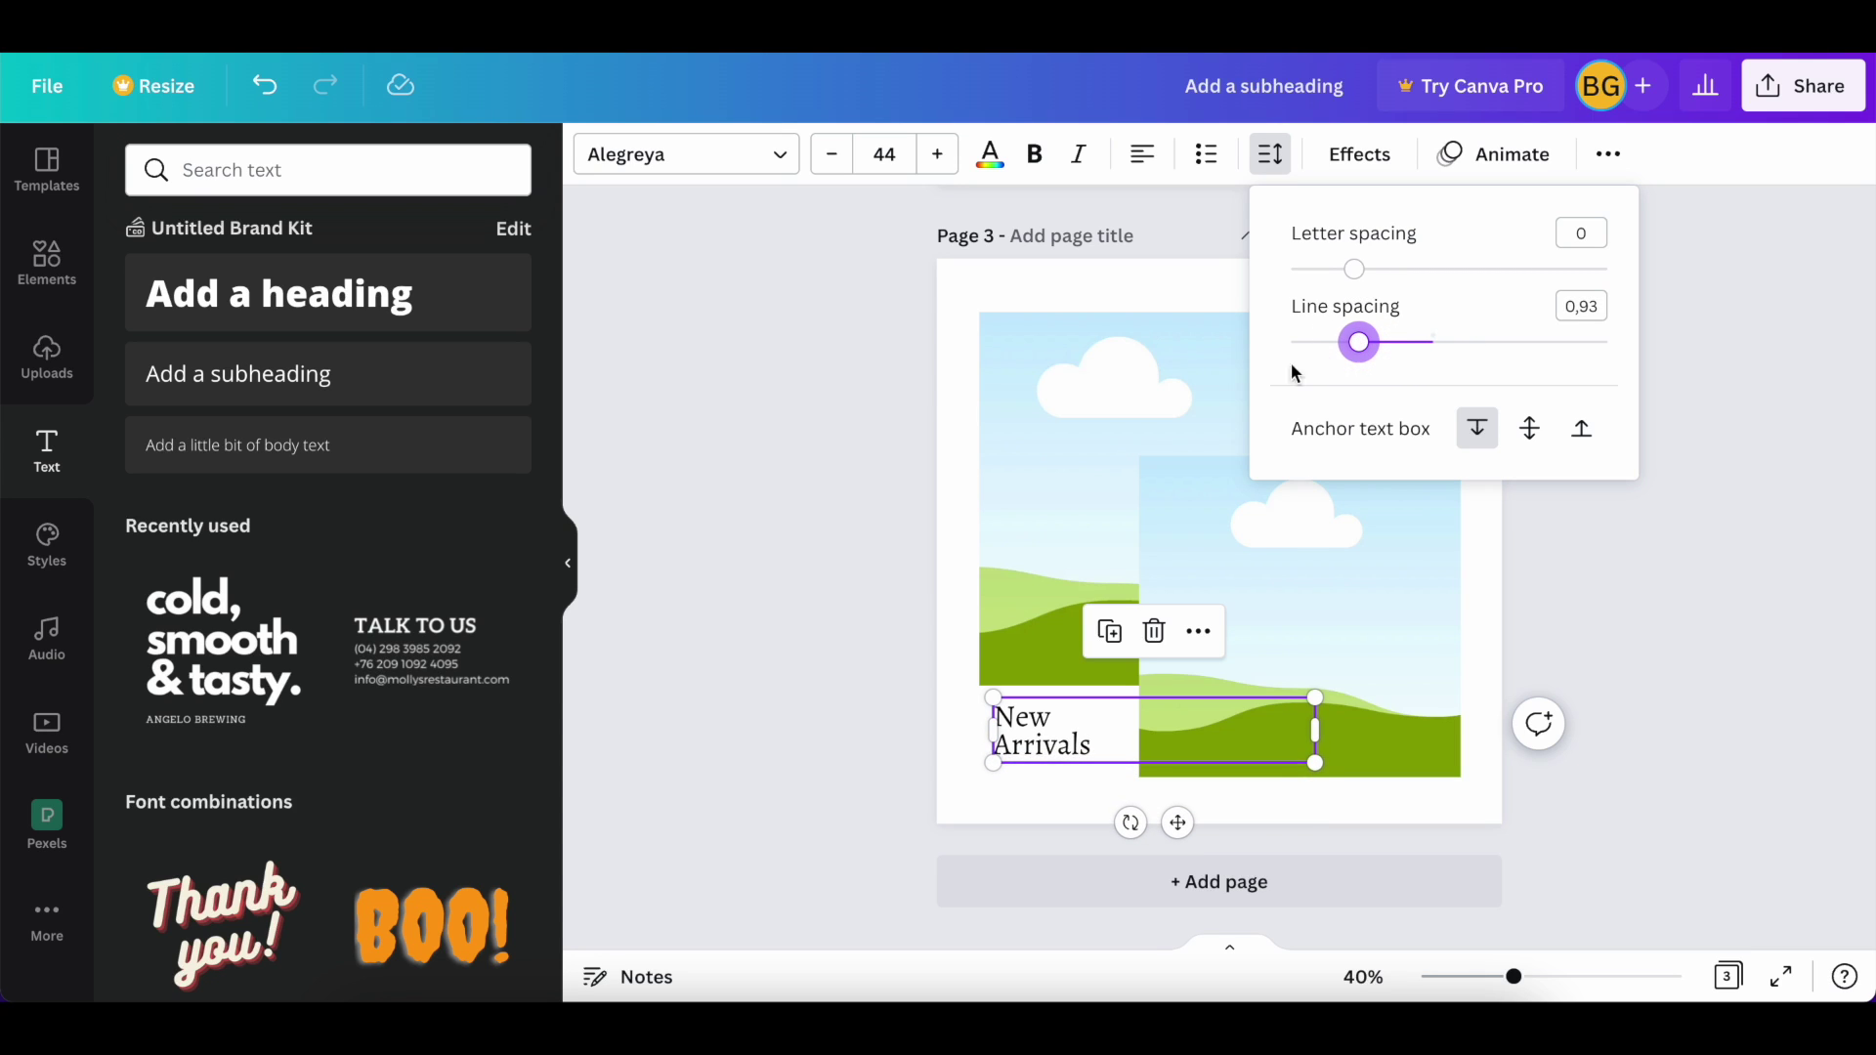
{"action": "left_click", "coordinate": [916, 535]}
{"action": "left_click_drag", "start_coordinate": [1013, 735], "coordinate": [999, 733]}
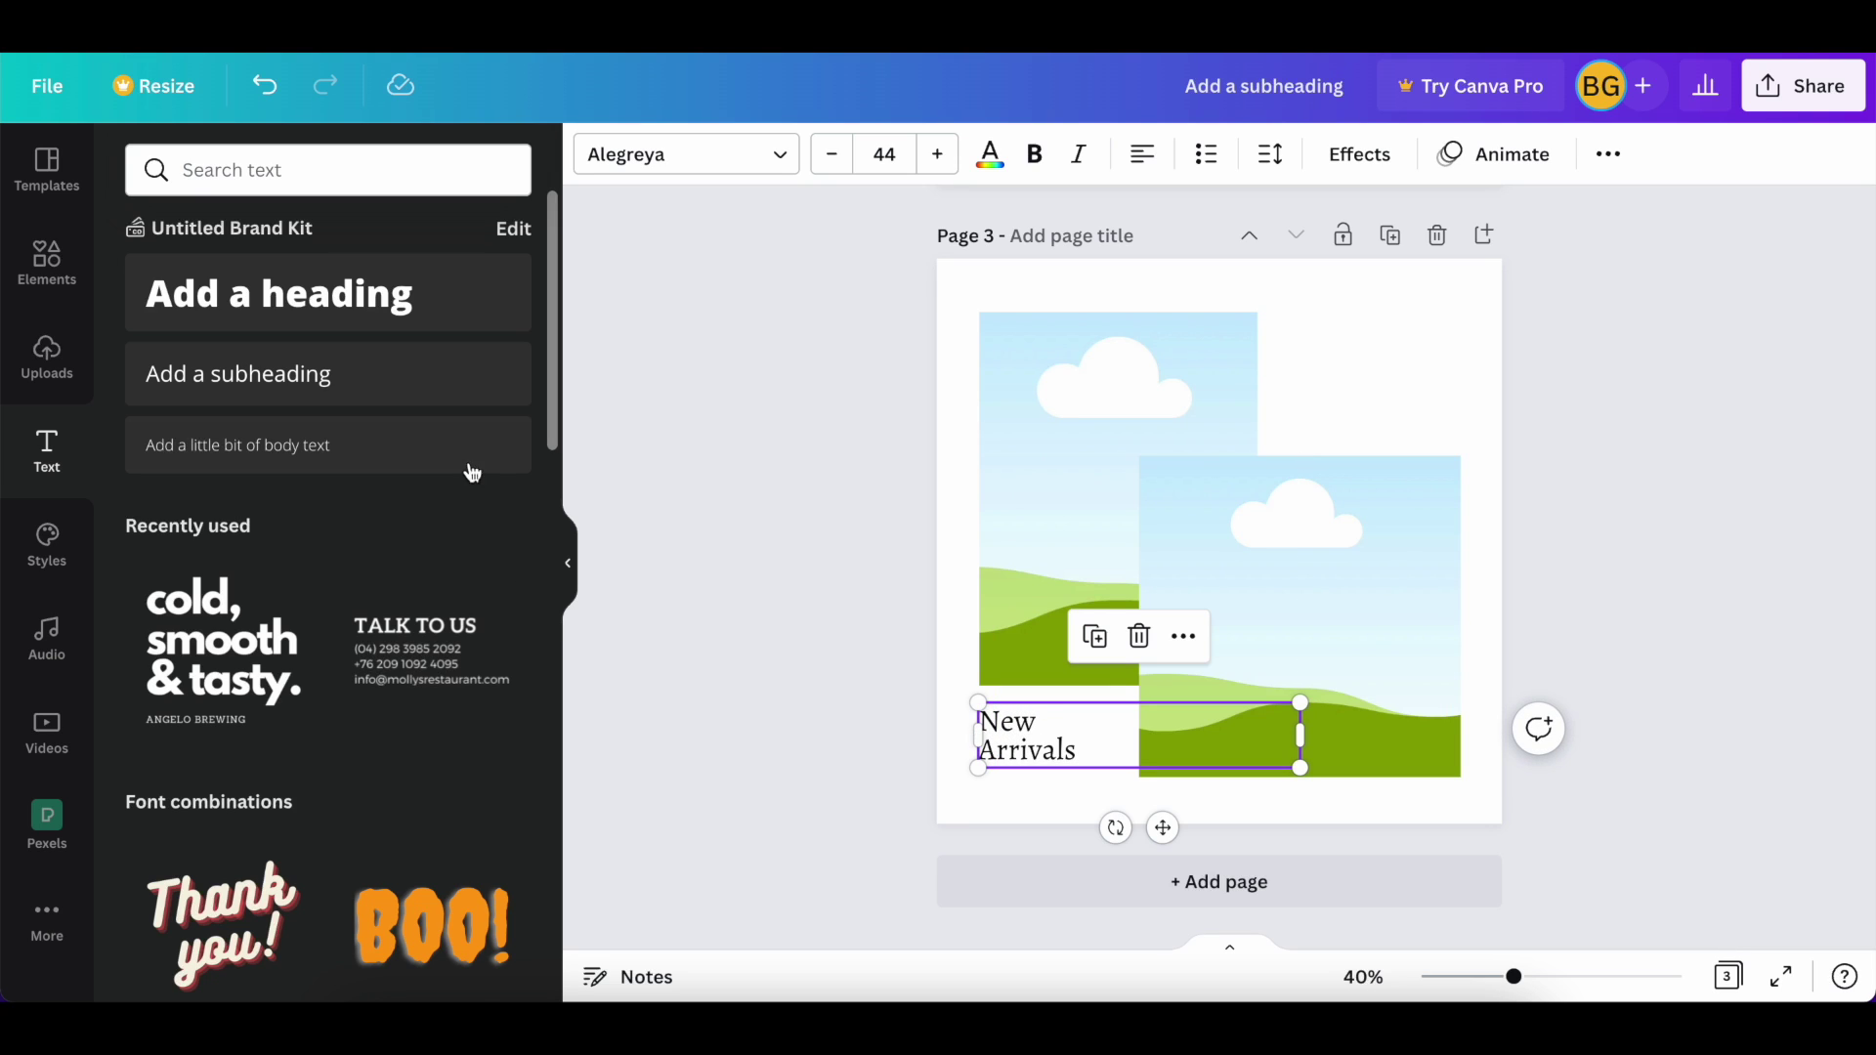
{"action": "left_click", "coordinate": [246, 369]}
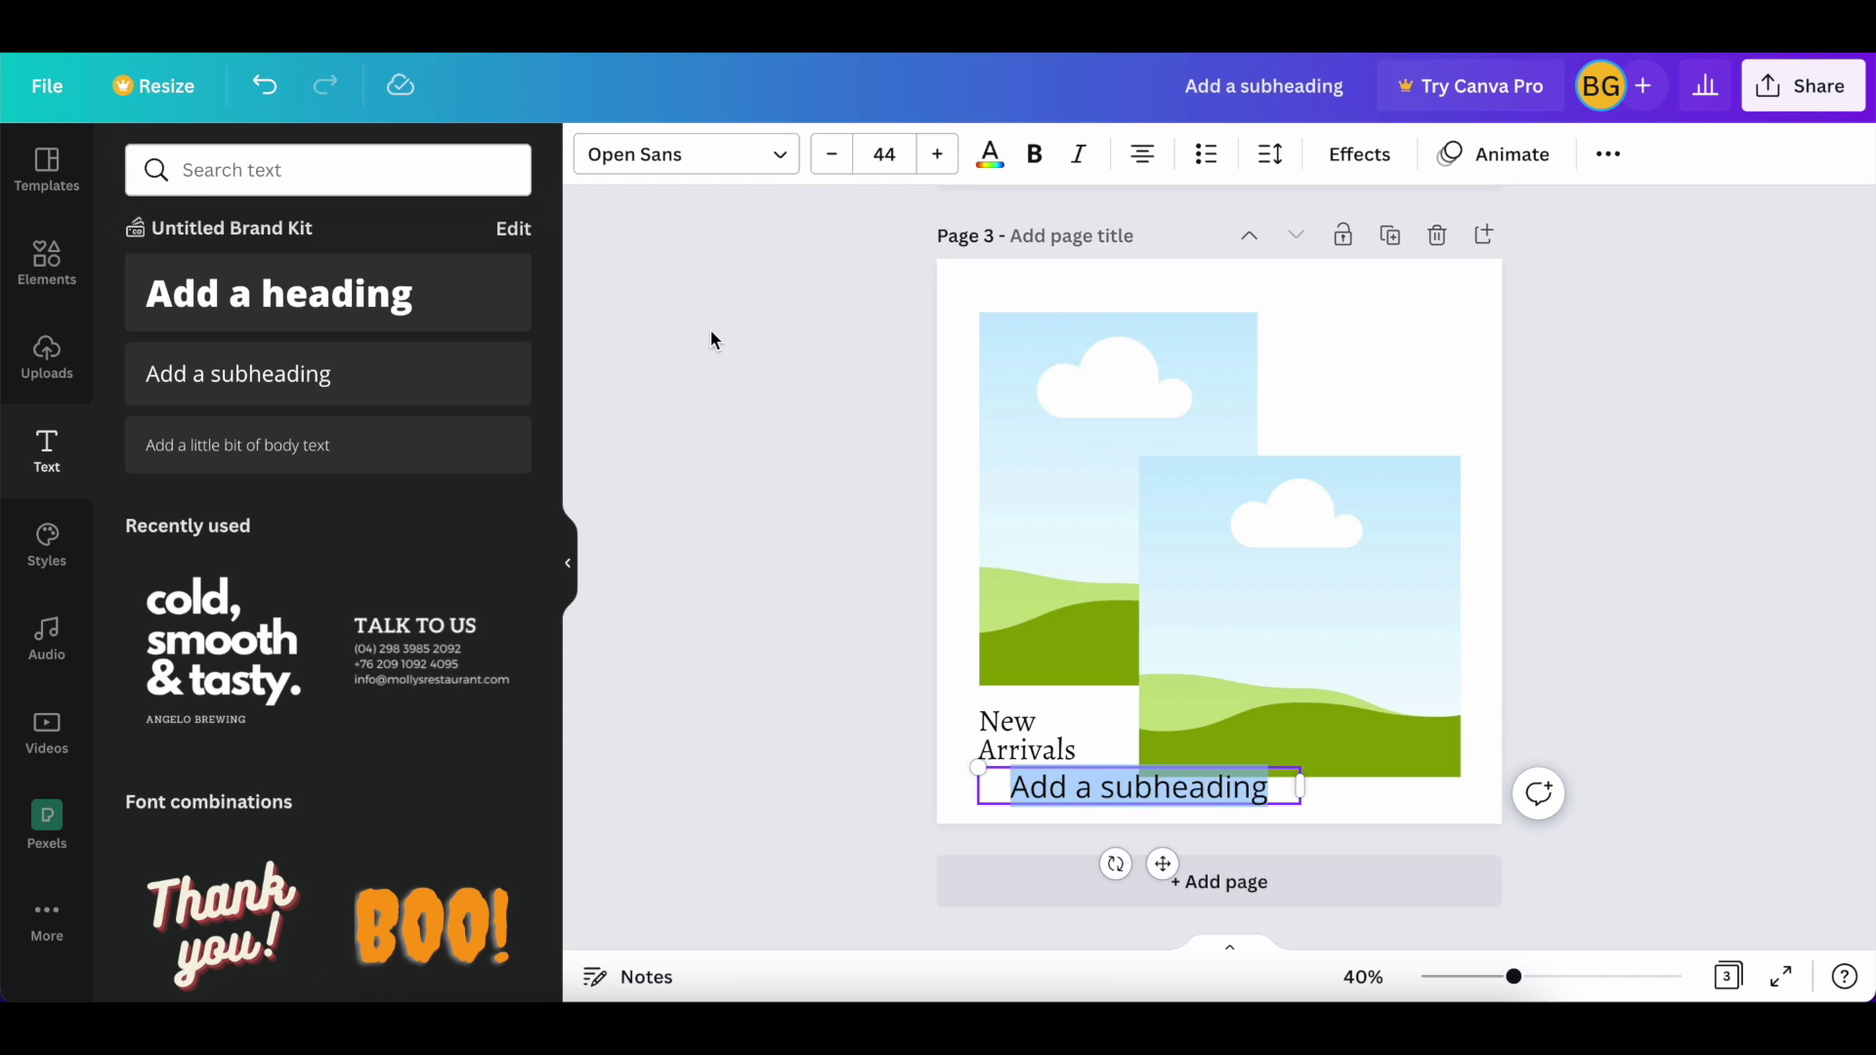
{"action": "left_click", "coordinate": [1312, 598]}
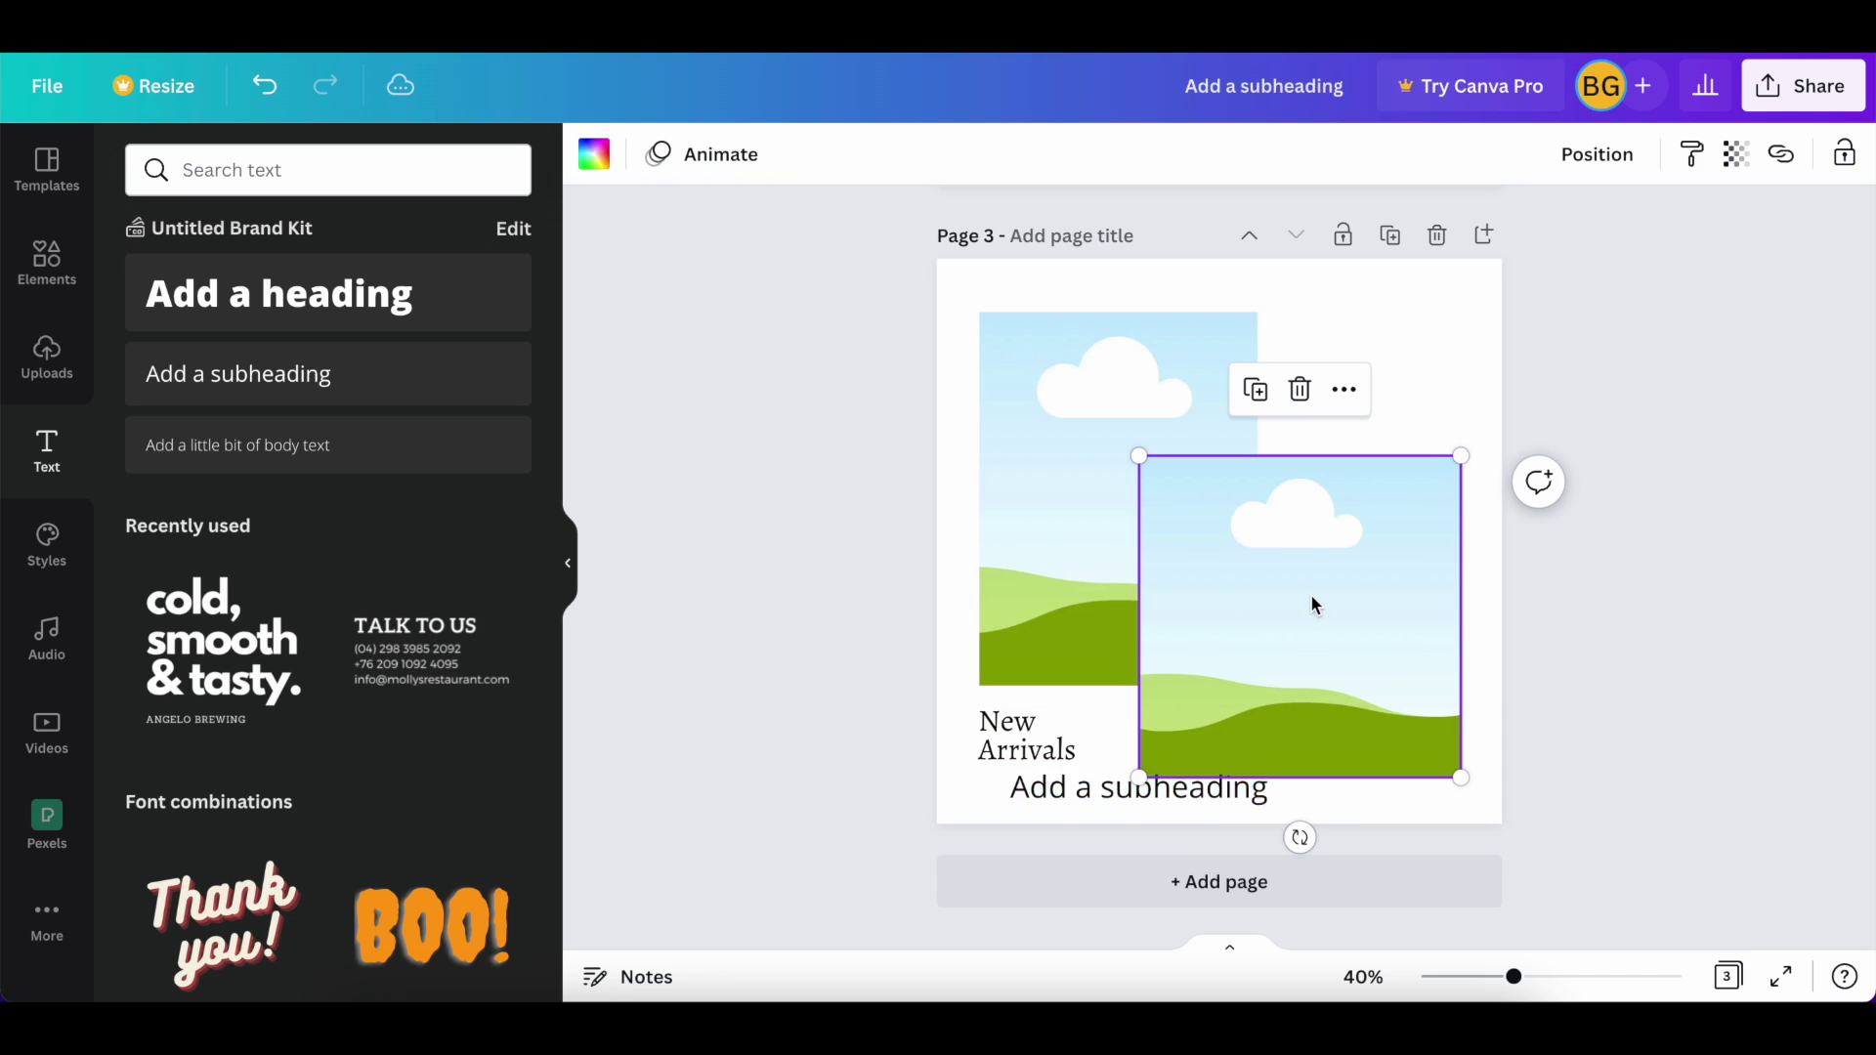
{"action": "left_click", "coordinate": [1141, 800]}
{"action": "key", "text": "Delete"}
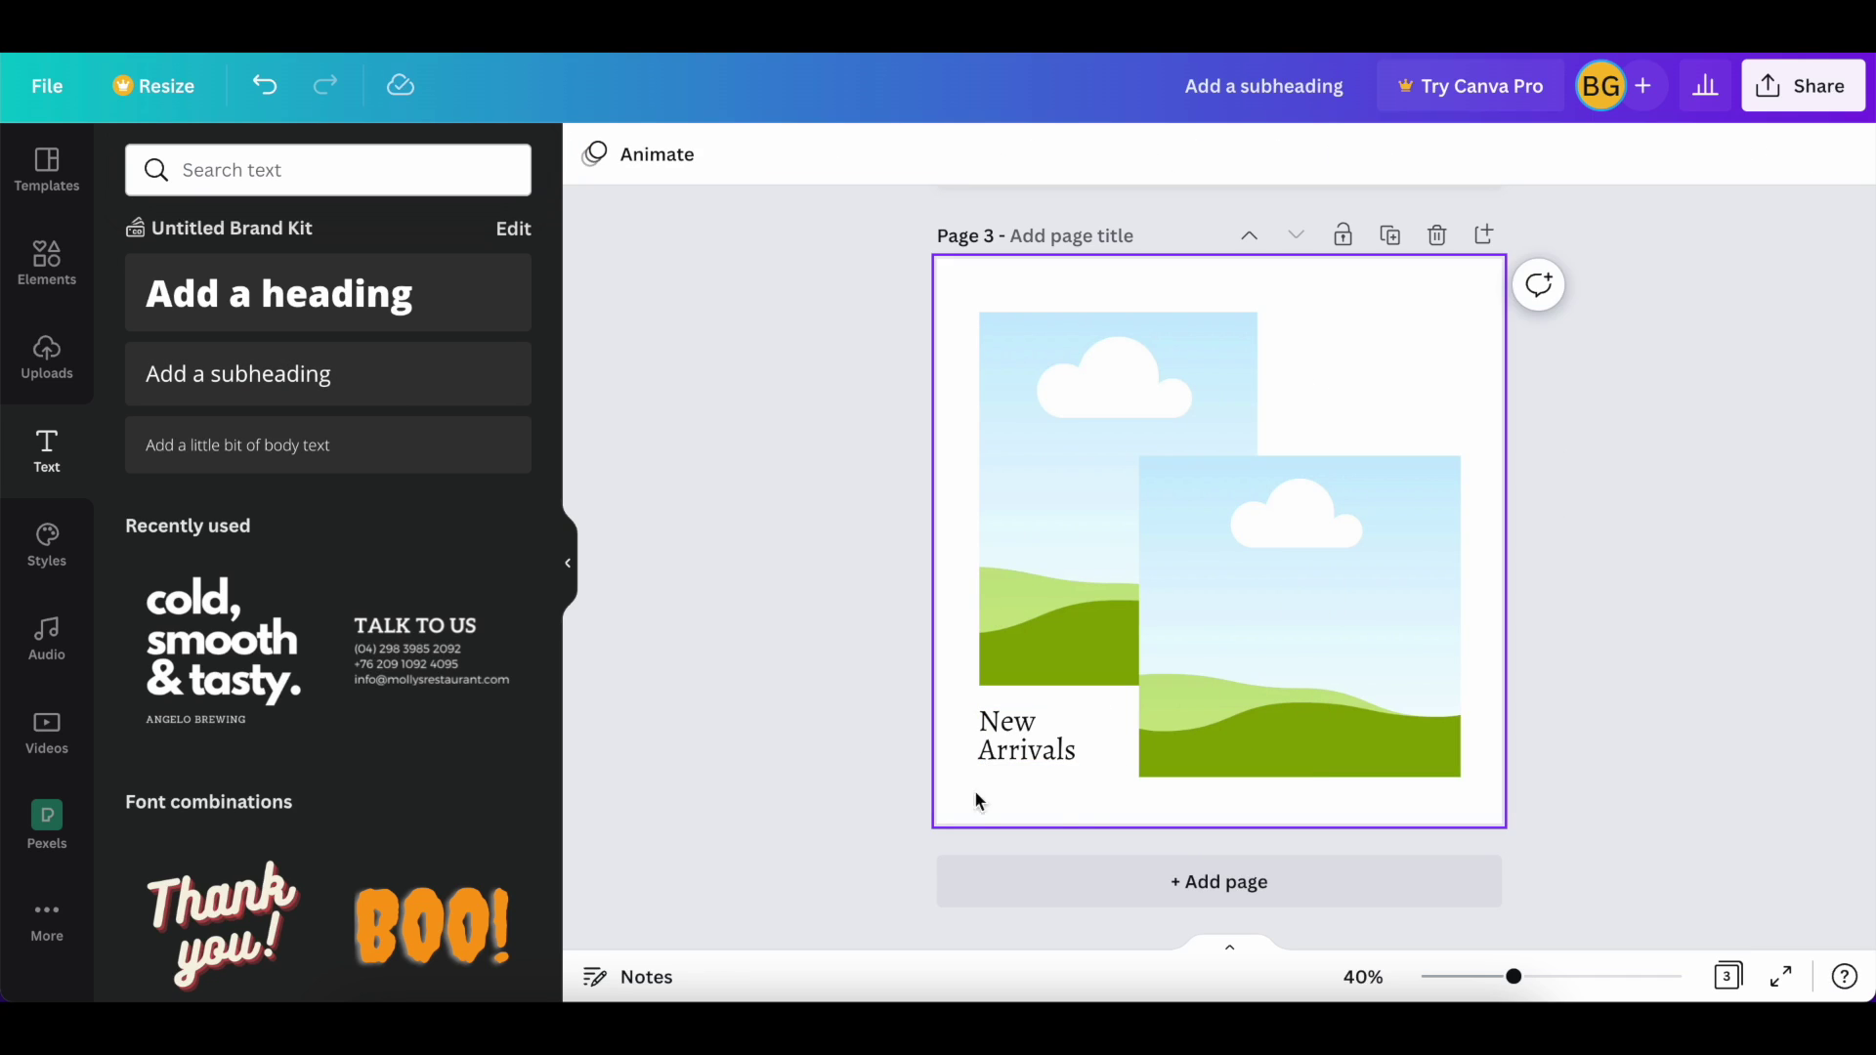
Add a small body text line to page 3 and change it to uppercase
{"action": "left_click", "coordinate": [301, 441]}
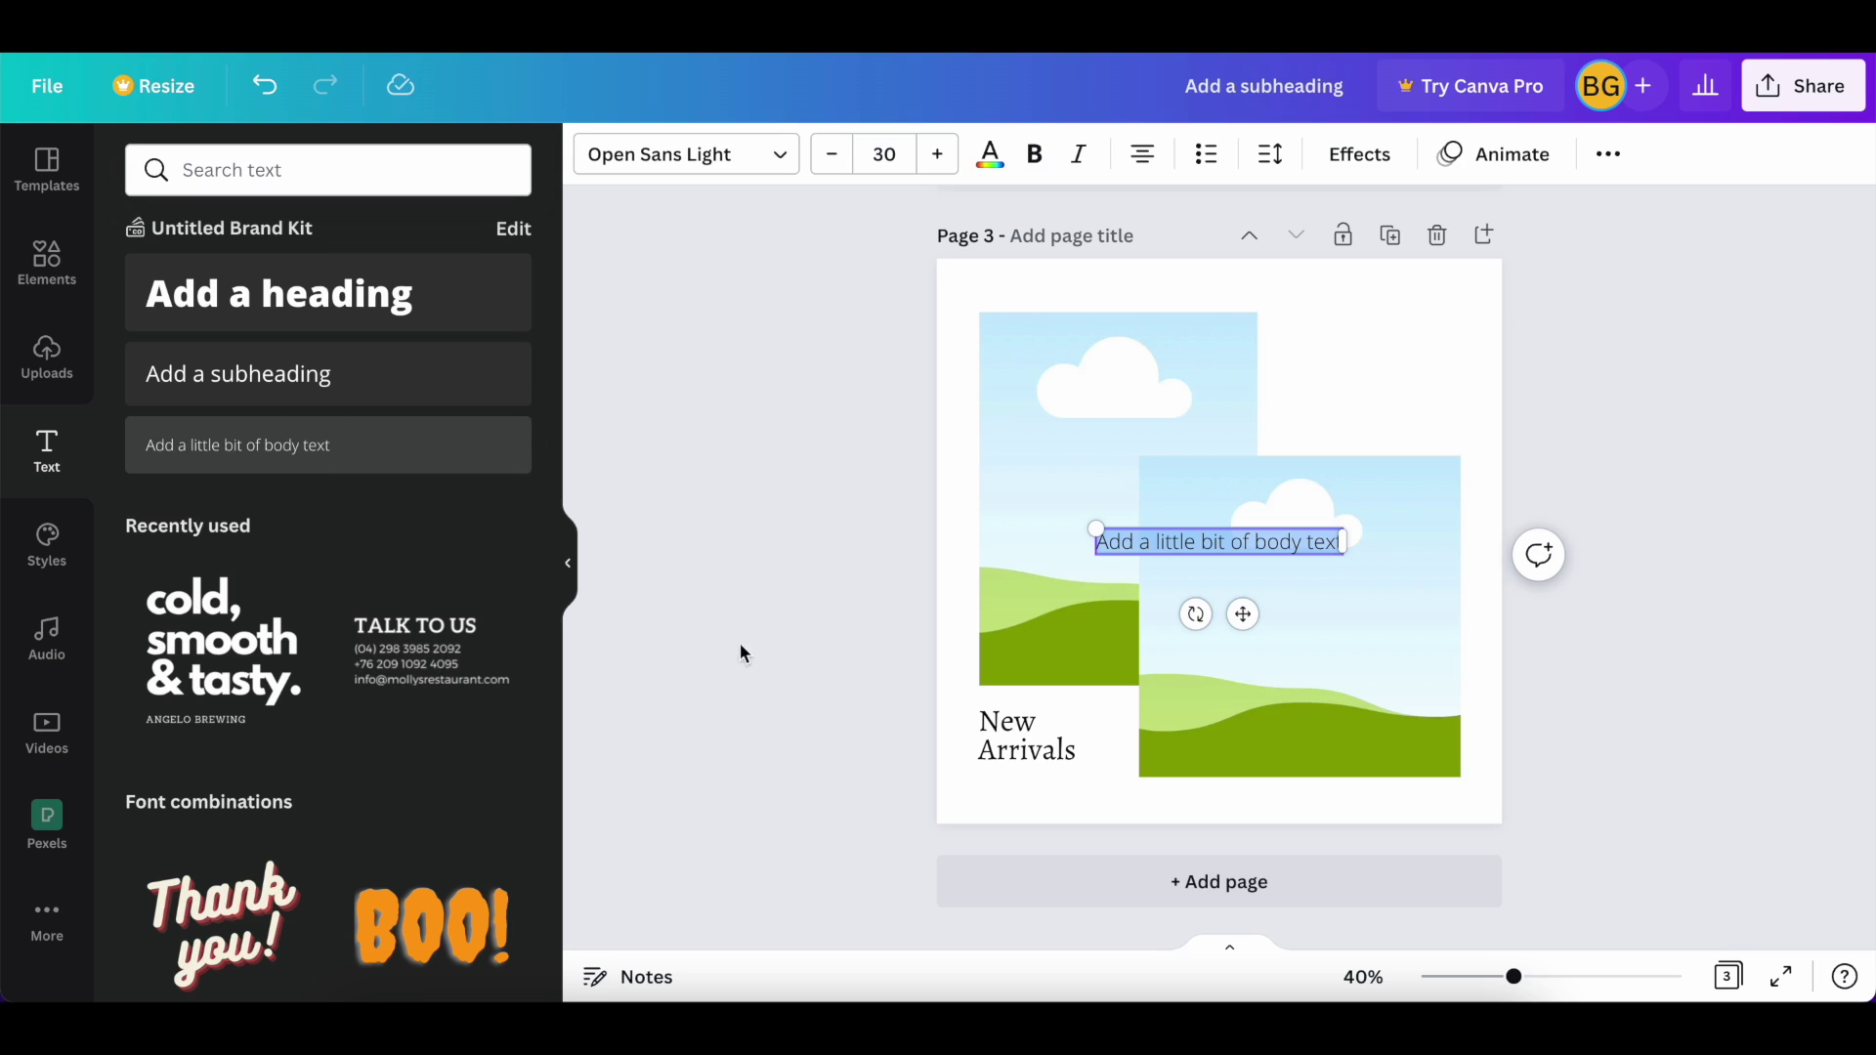
{"action": "left_click", "coordinate": [1614, 164]}
{"action": "left_click", "coordinate": [1266, 223]}
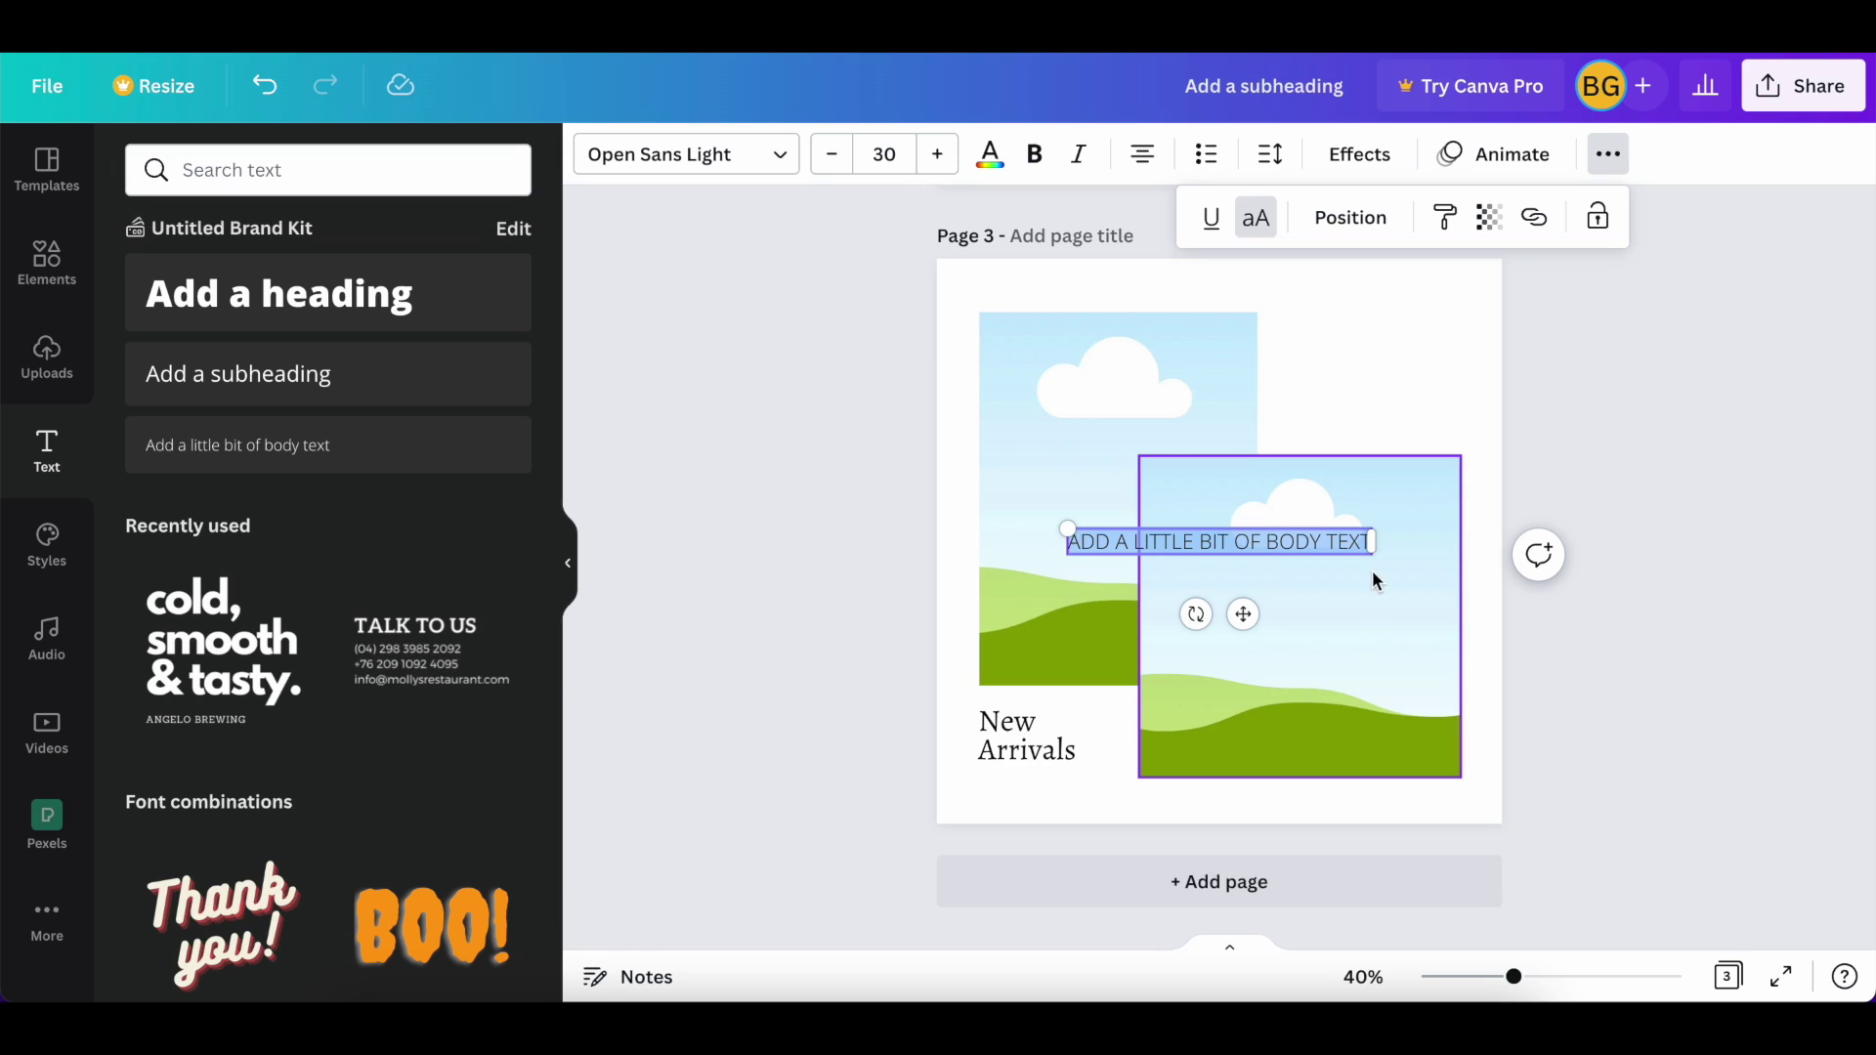
{"action": "left_click", "coordinate": [1370, 544]}
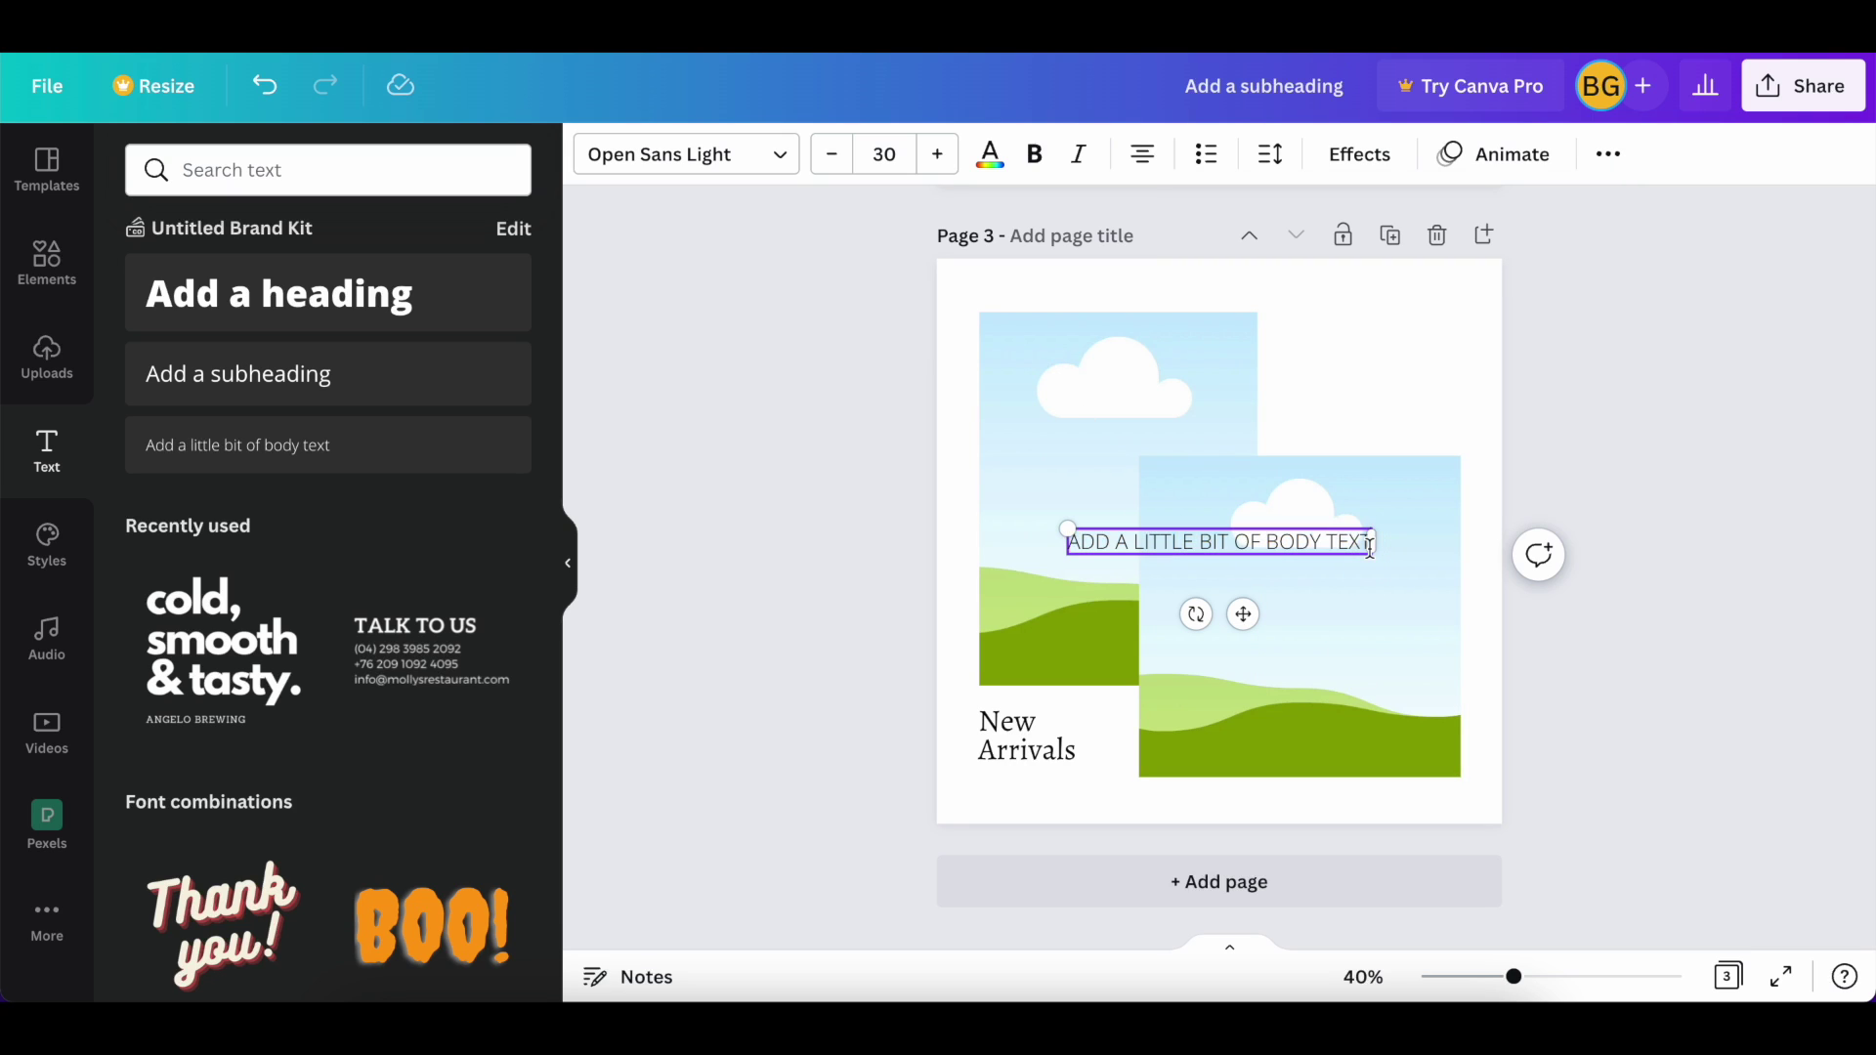
Move the body text into the blank area above the square frame, narrow its box, and set the font size to 25
{"action": "left_click_drag", "start_coordinate": [1371, 549], "coordinate": [1385, 475]}
{"action": "left_click_drag", "start_coordinate": [1461, 388], "coordinate": [1421, 398]}
{"action": "left_click", "coordinate": [837, 166]}
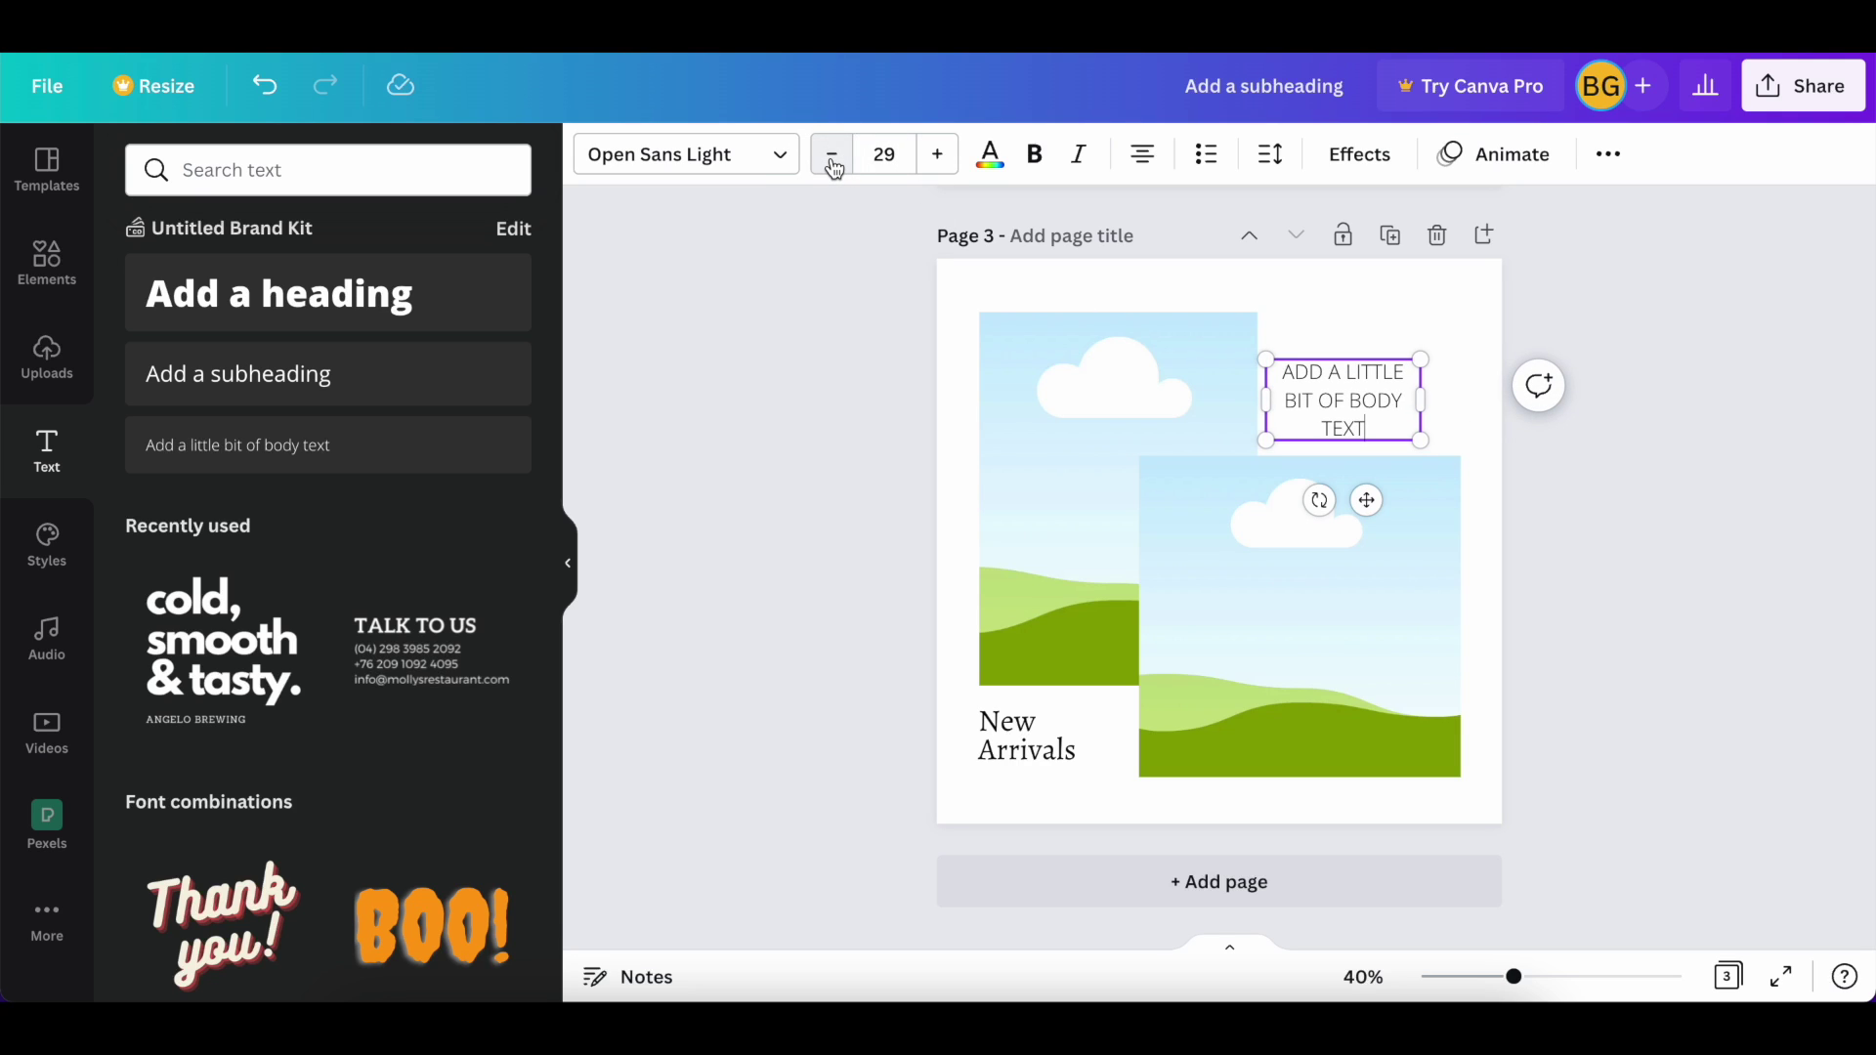
{"action": "left_click", "coordinate": [835, 167]}
{"action": "left_click", "coordinate": [834, 169]}
{"action": "left_click", "coordinate": [835, 167]}
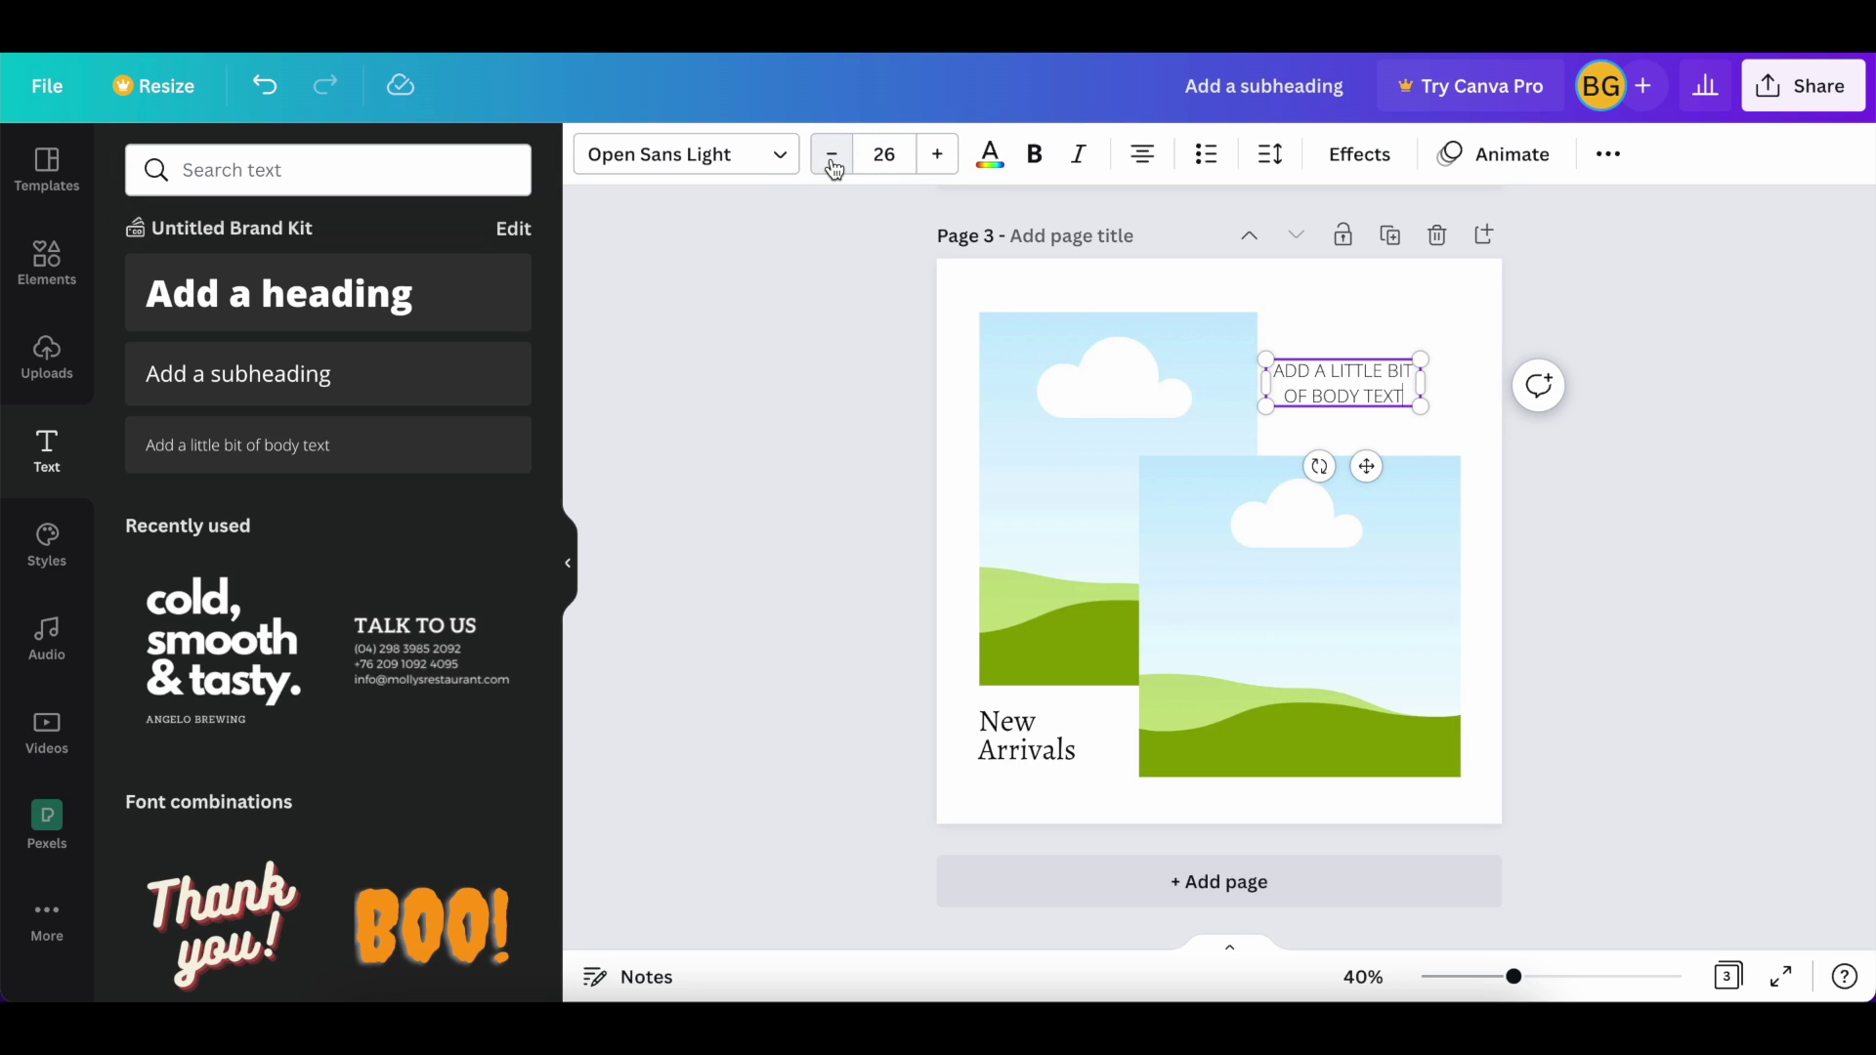
{"action": "left_click", "coordinate": [835, 167]}
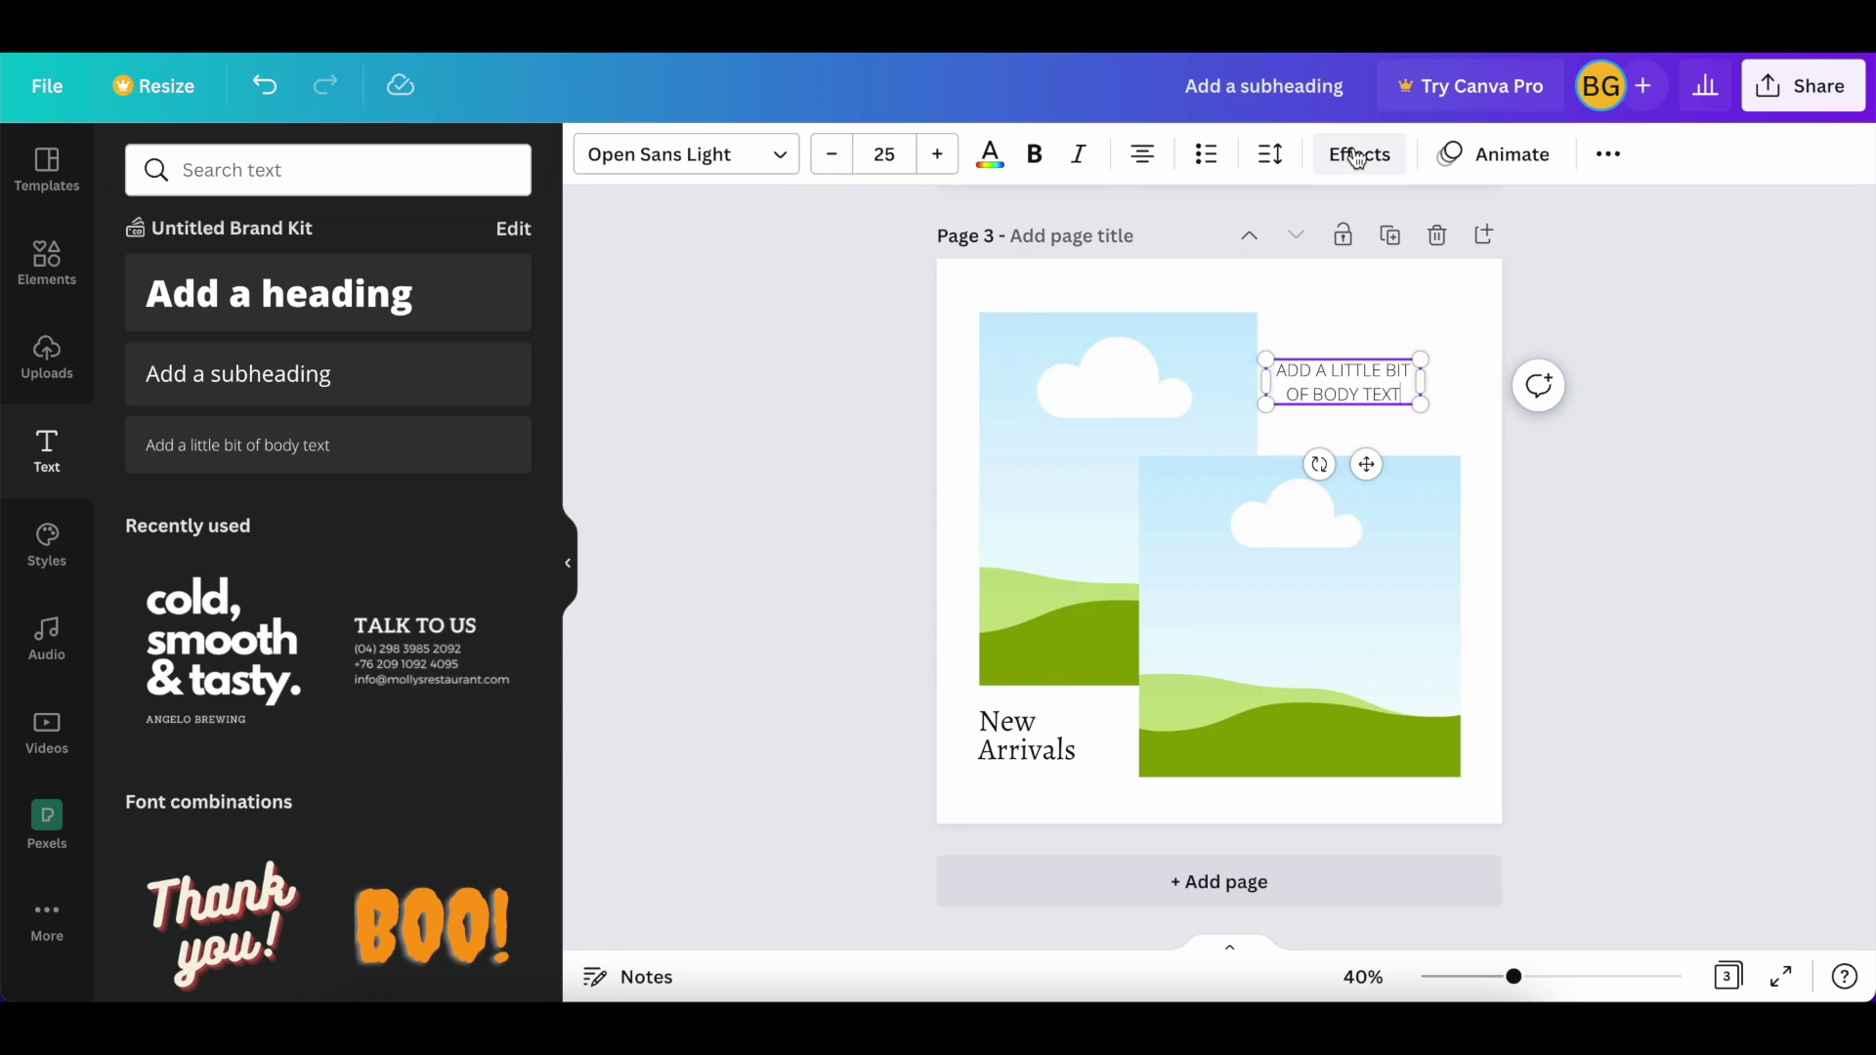
{"action": "left_click_drag", "start_coordinate": [1366, 467], "coordinate": [1378, 472]}
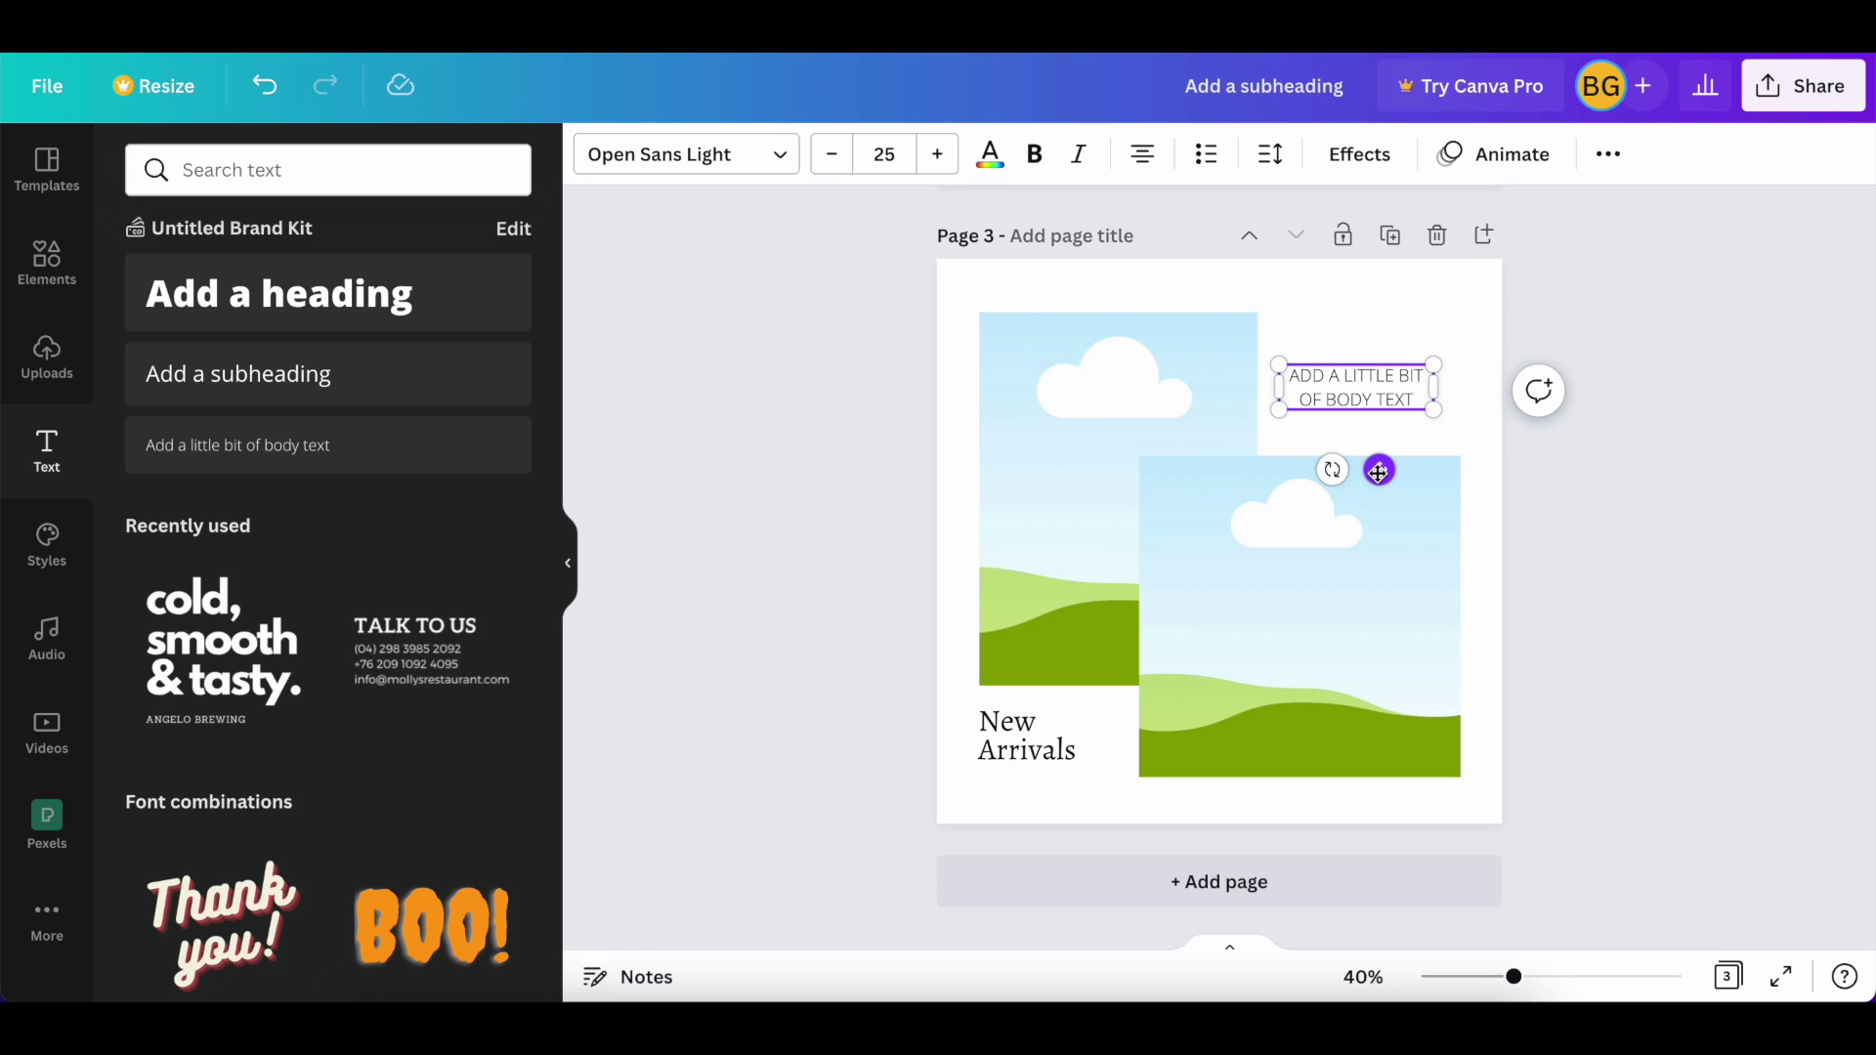
Set the body text to the Alegreya font, narrow its box further, and reduce the font size to 19
{"action": "left_click", "coordinate": [803, 146]}
{"action": "left_click", "coordinate": [163, 244]}
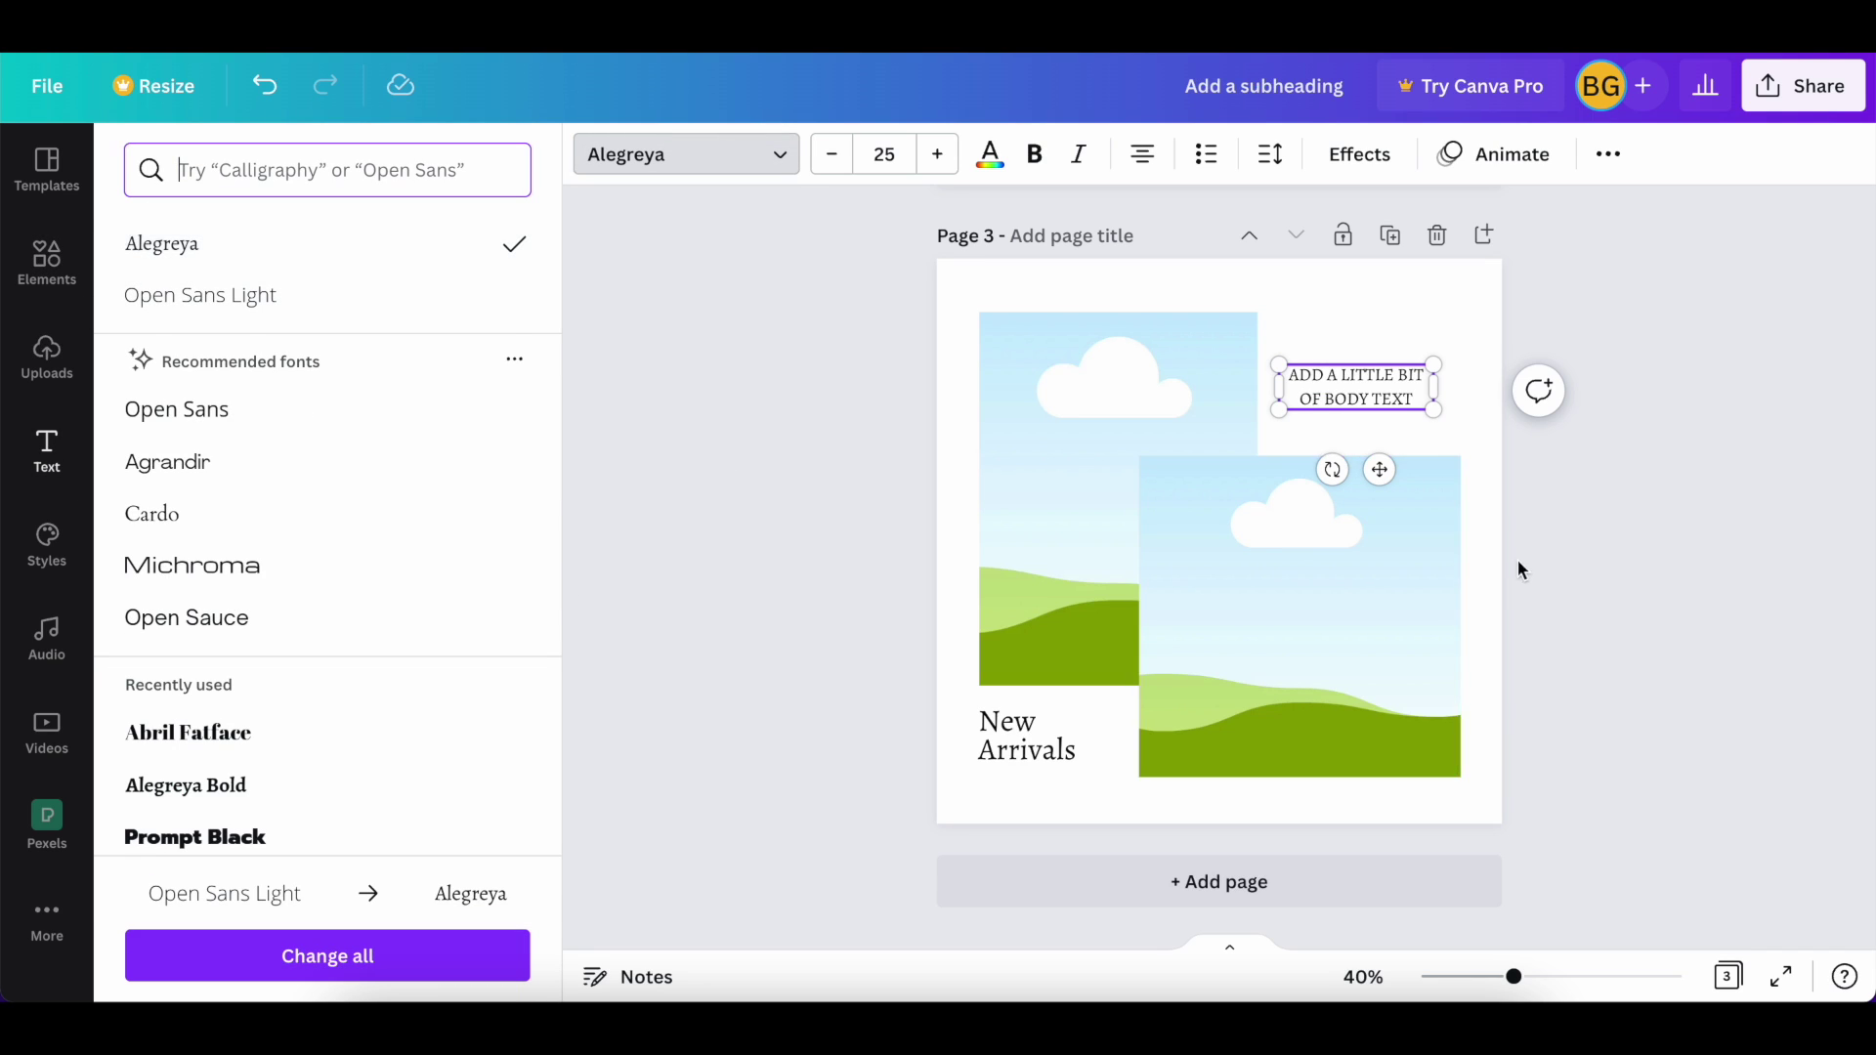
{"action": "left_click_drag", "start_coordinate": [1434, 386], "coordinate": [1406, 387]}
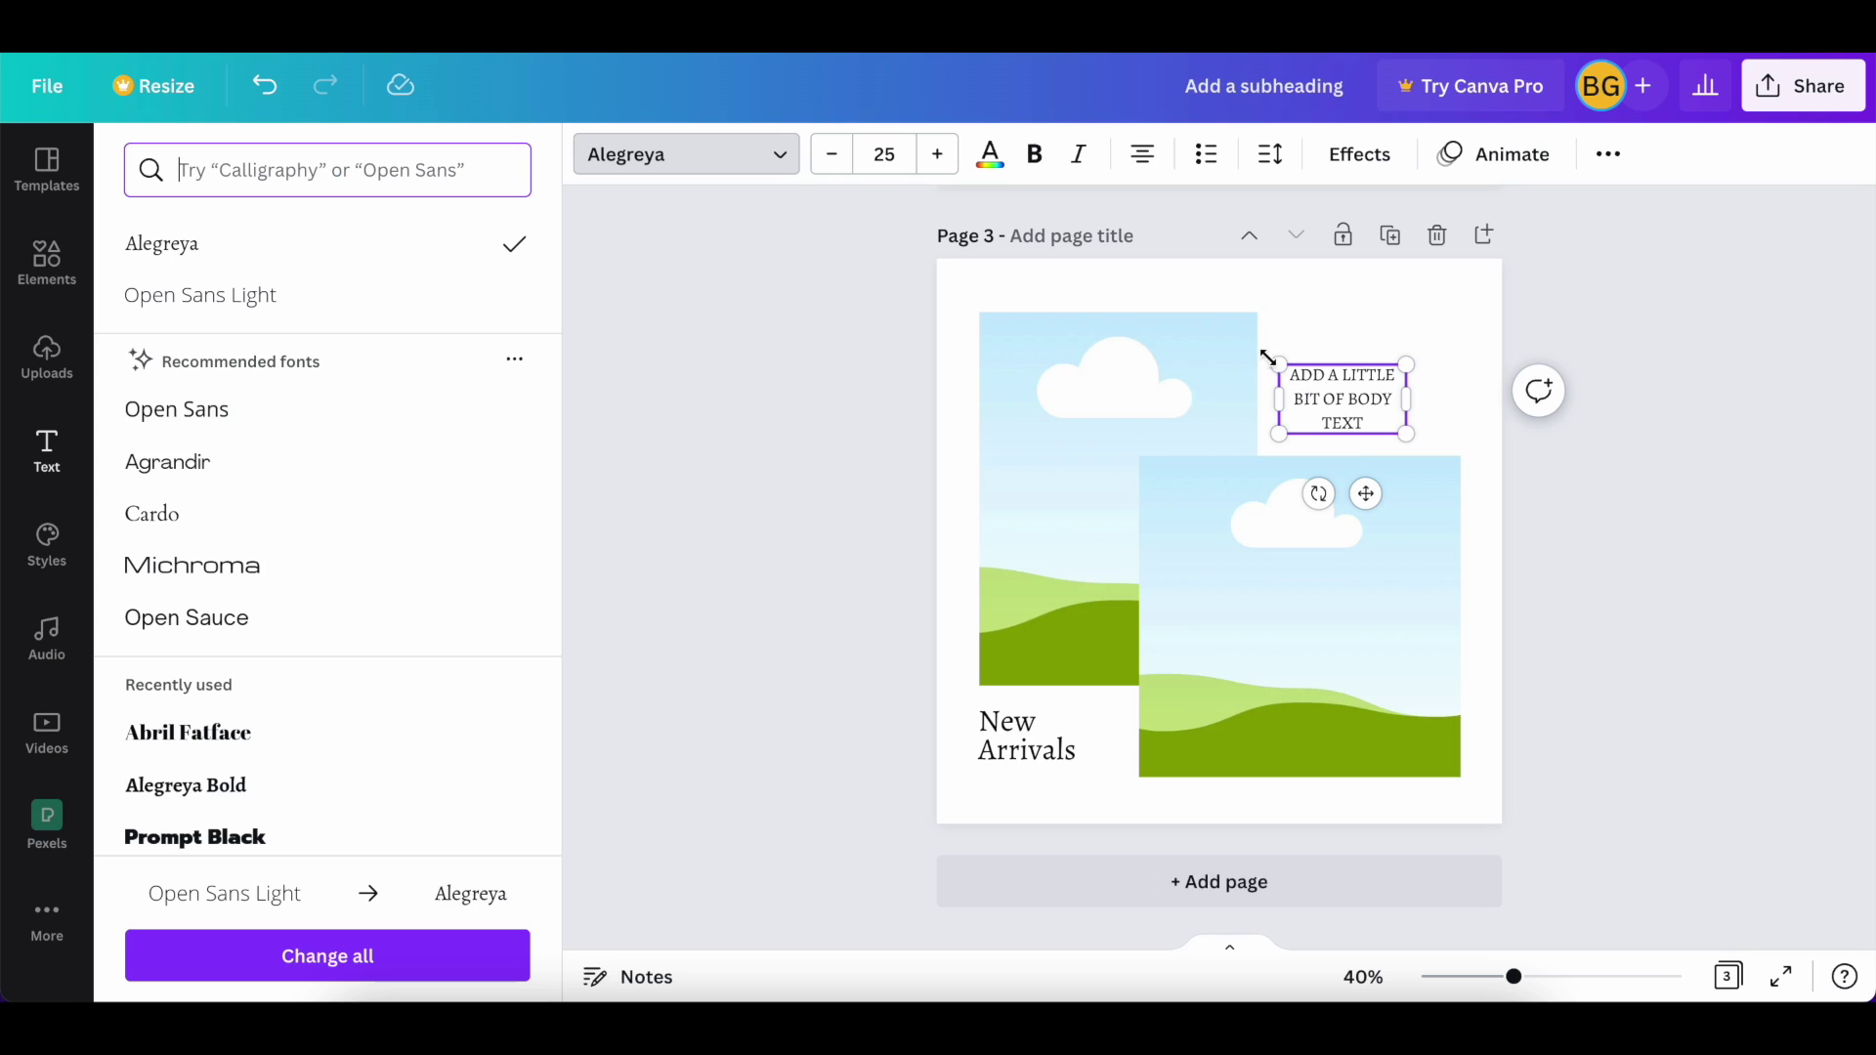
{"action": "left_click", "coordinate": [830, 154]}
{"action": "left_click", "coordinate": [830, 154]}
{"action": "left_click", "coordinate": [830, 155]}
{"action": "left_click", "coordinate": [830, 154]}
{"action": "left_click", "coordinate": [831, 154]}
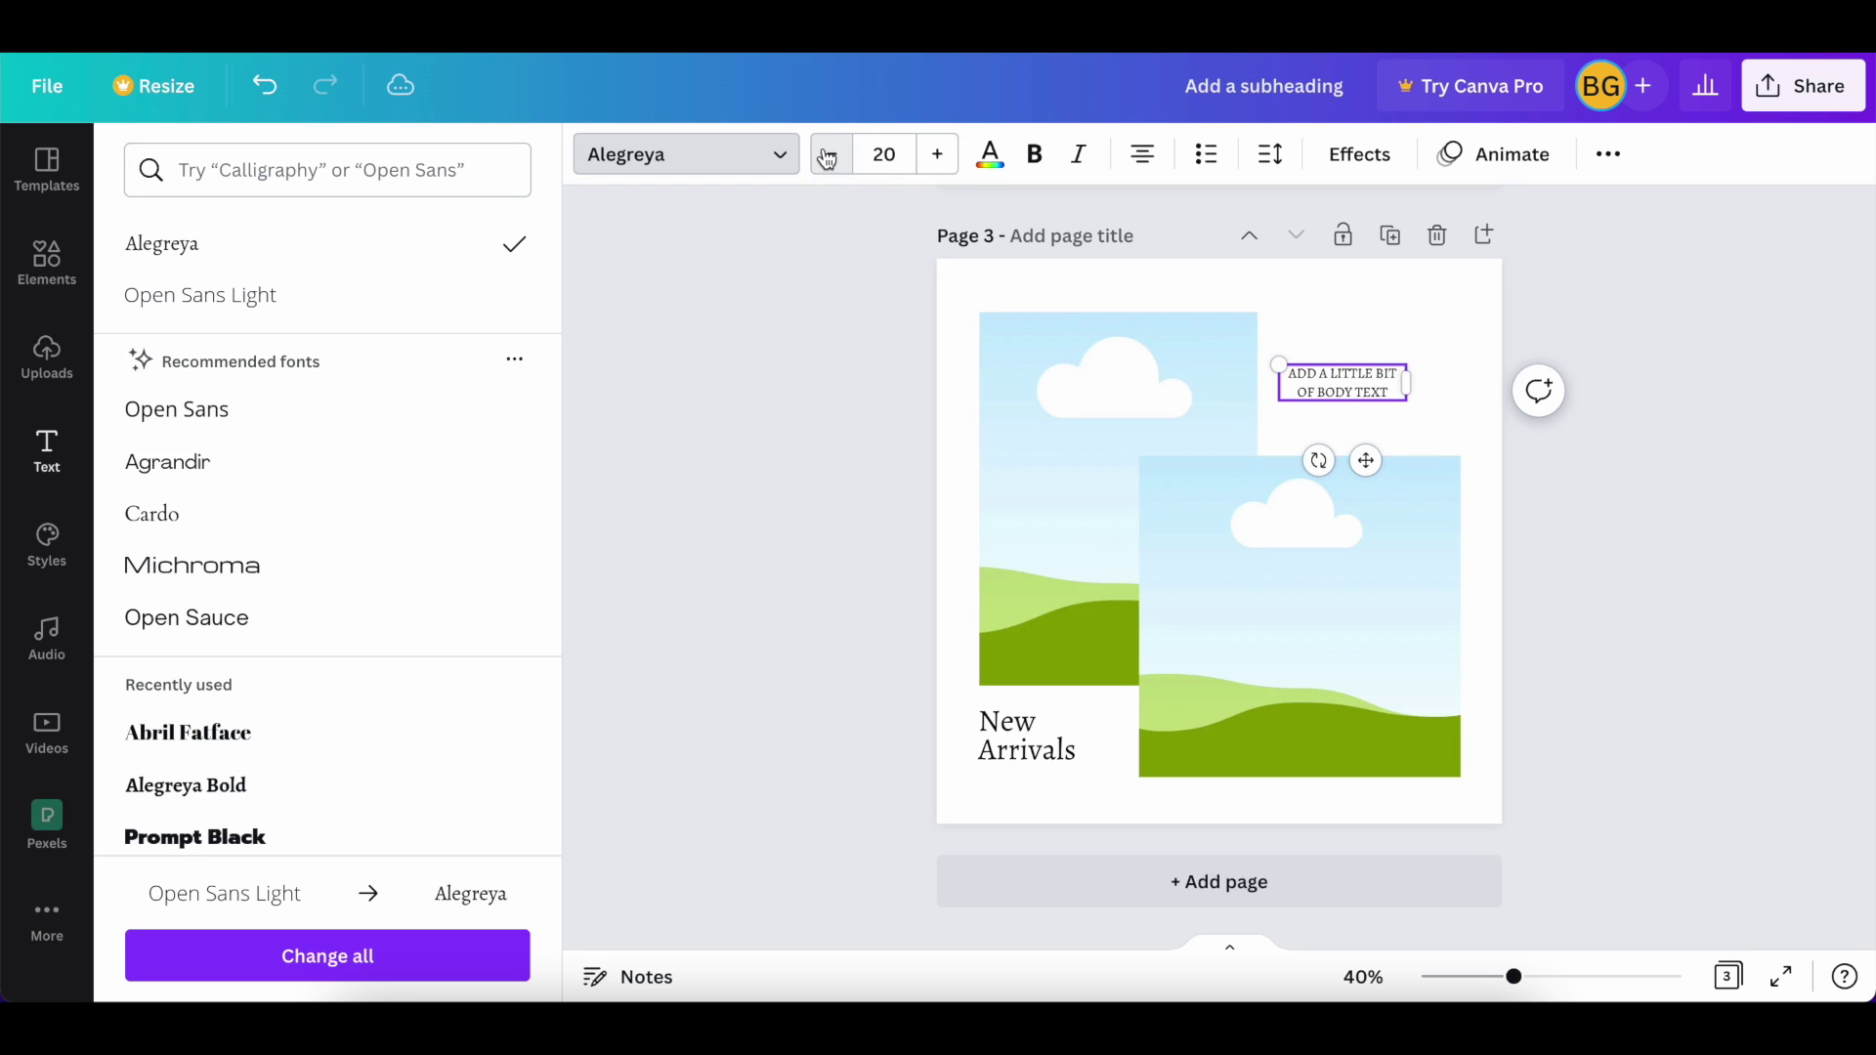
Shrink the square frame from its upper-left corner and move the body text slightly down in the space above it
{"action": "left_click", "coordinate": [1292, 563]}
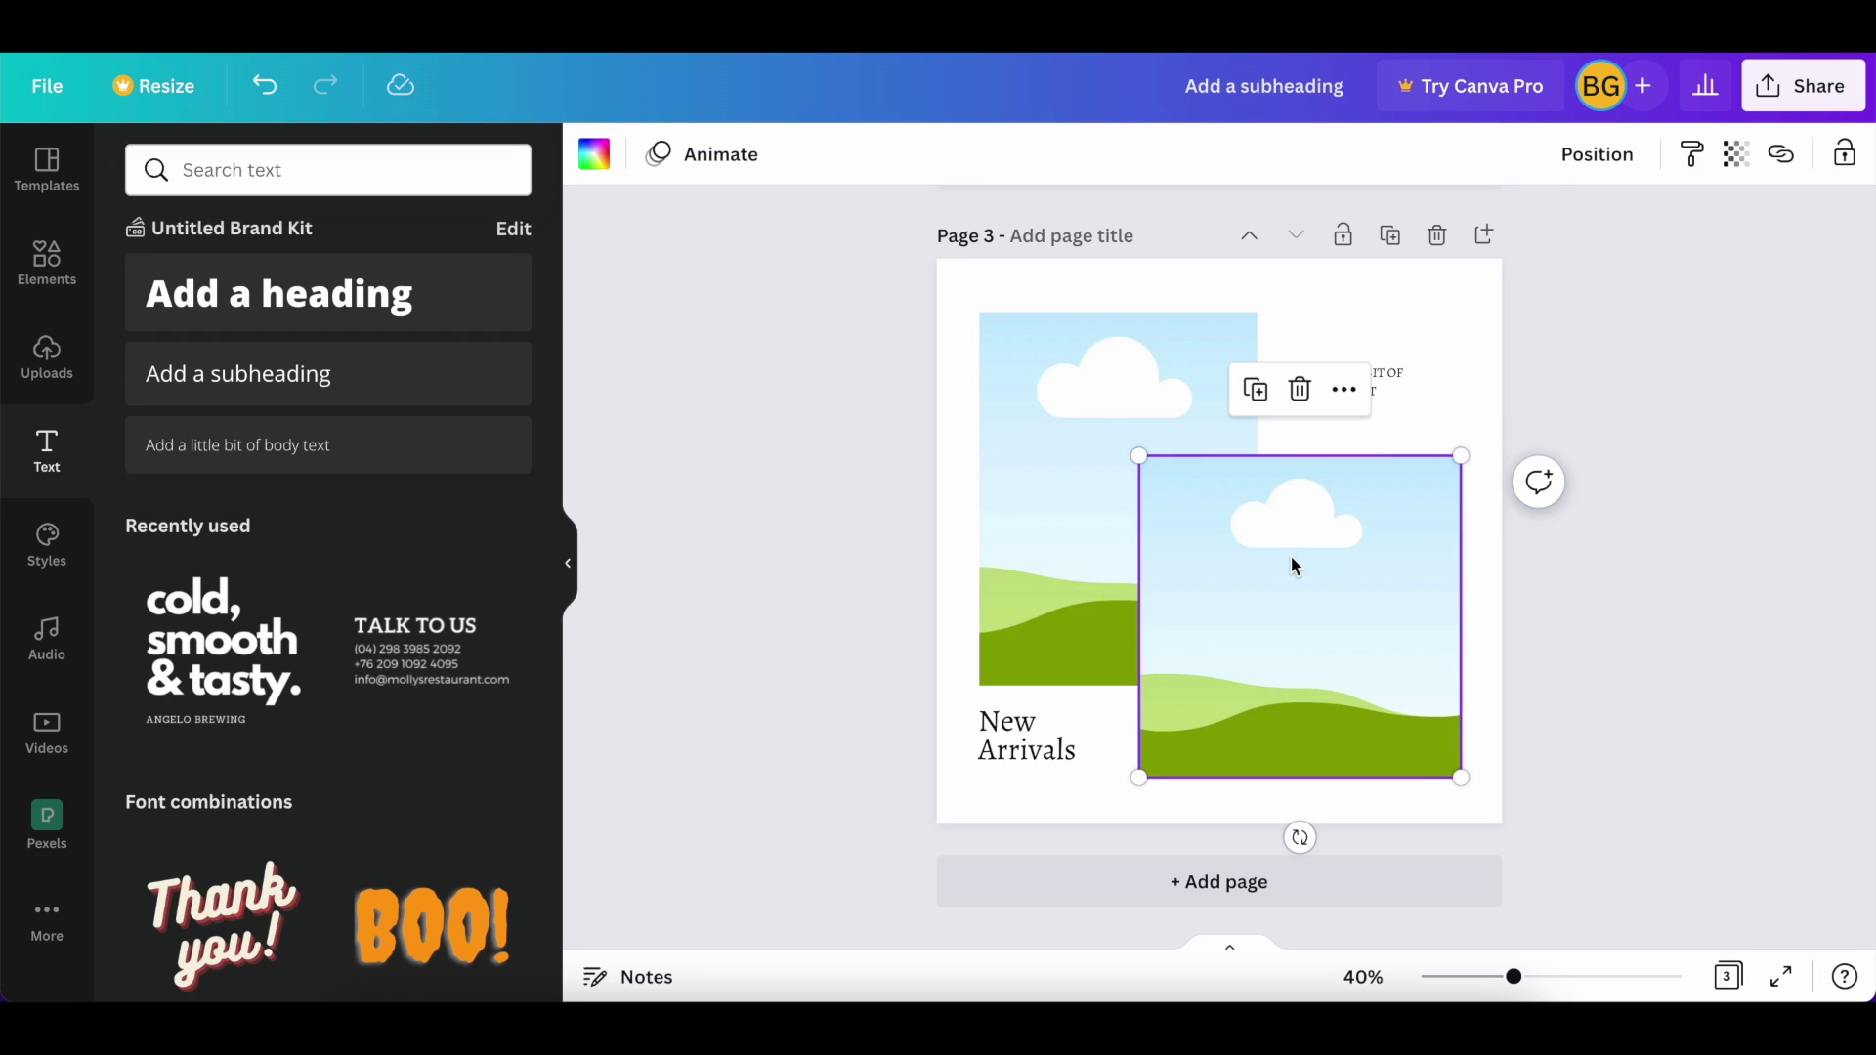
{"action": "left_click_drag", "start_coordinate": [1137, 455], "coordinate": [1182, 497]}
{"action": "left_click_drag", "start_coordinate": [1333, 381], "coordinate": [1343, 401]}
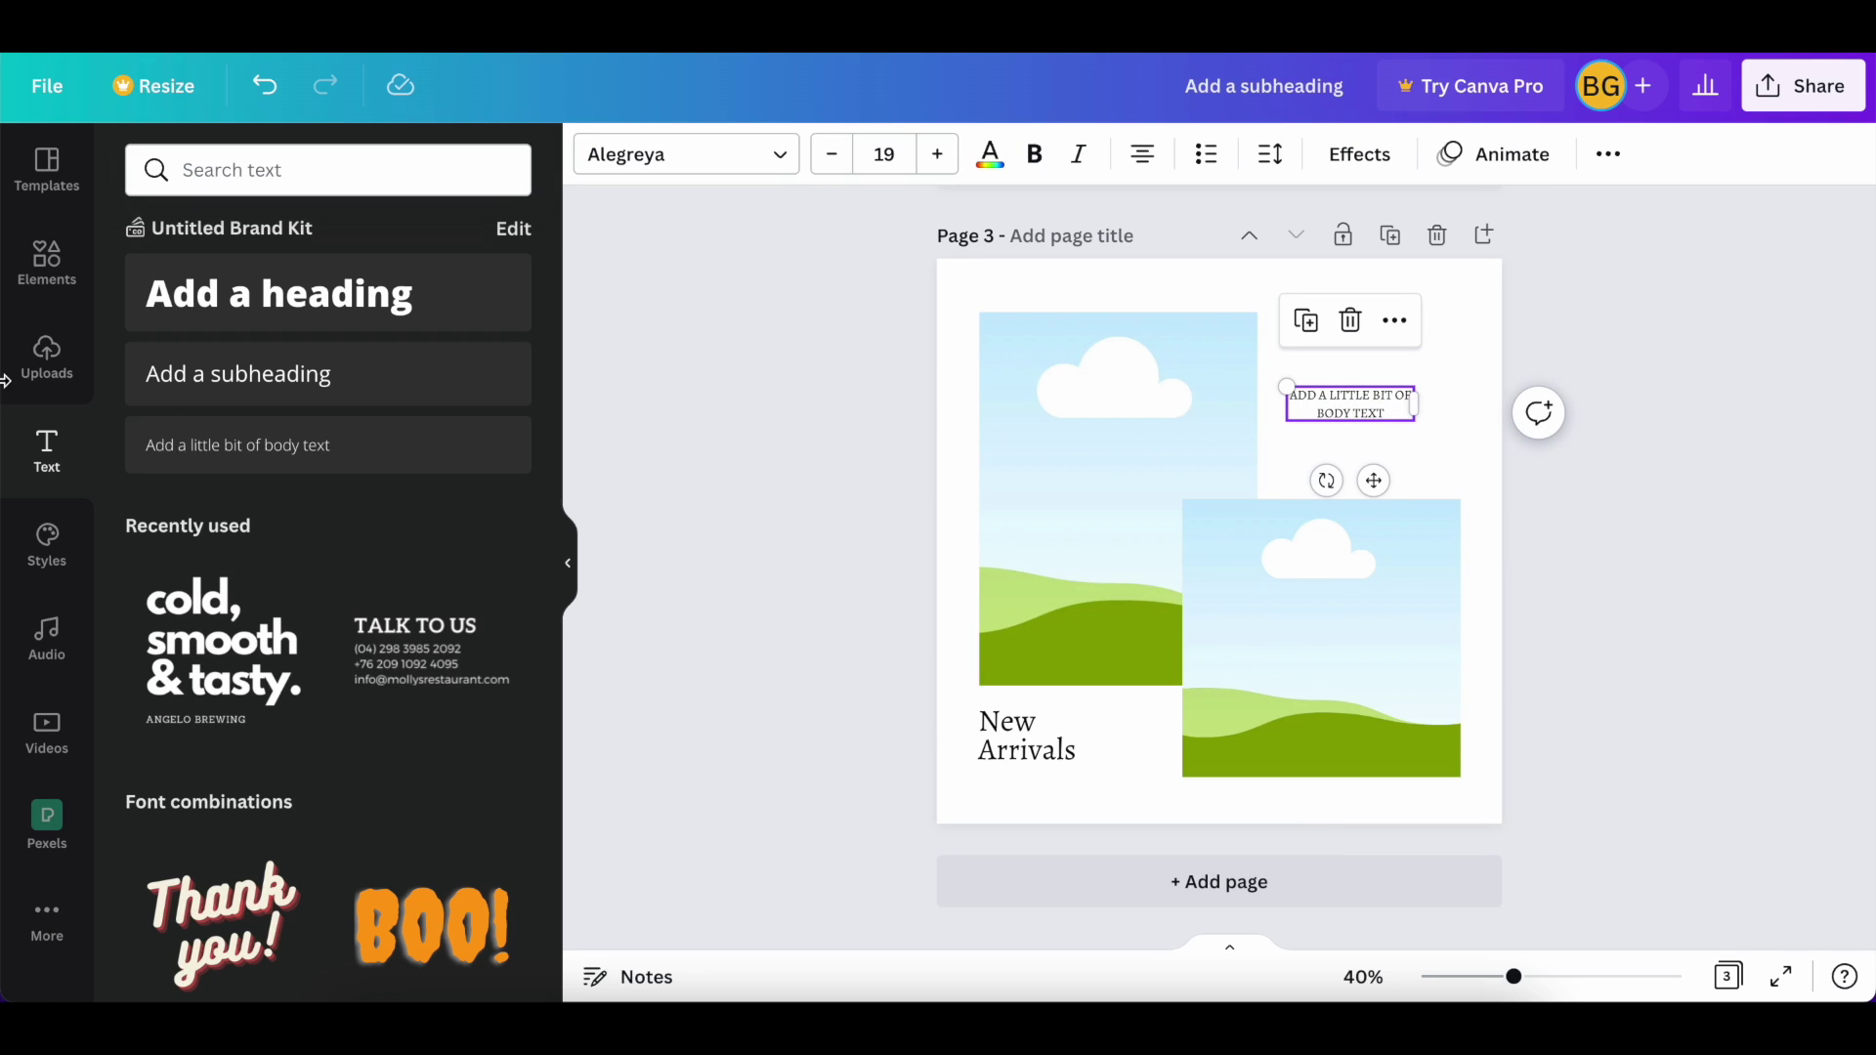
Insert a square shape on page 3 and flatten it into a slim horizontal button bar
{"action": "left_click", "coordinate": [47, 259]}
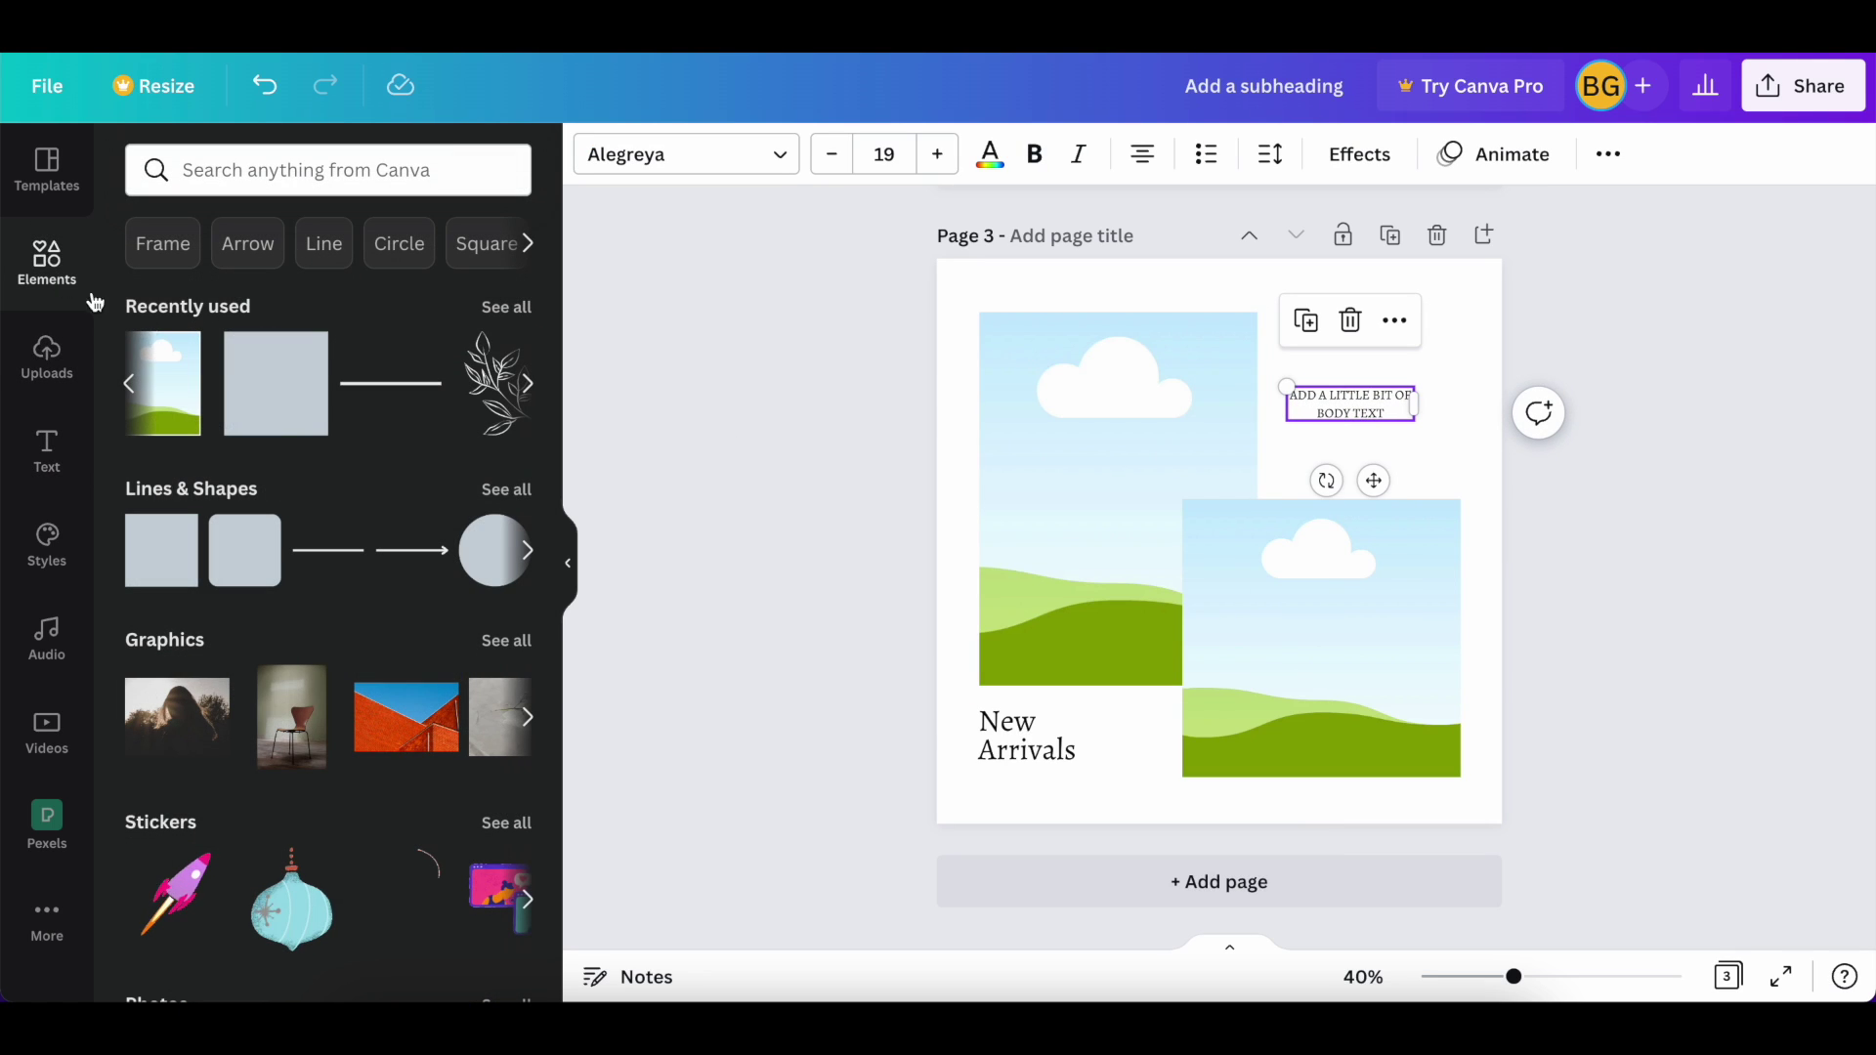
{"action": "left_click", "coordinate": [282, 422]}
{"action": "left_click_drag", "start_coordinate": [1218, 449], "coordinate": [1219, 593]}
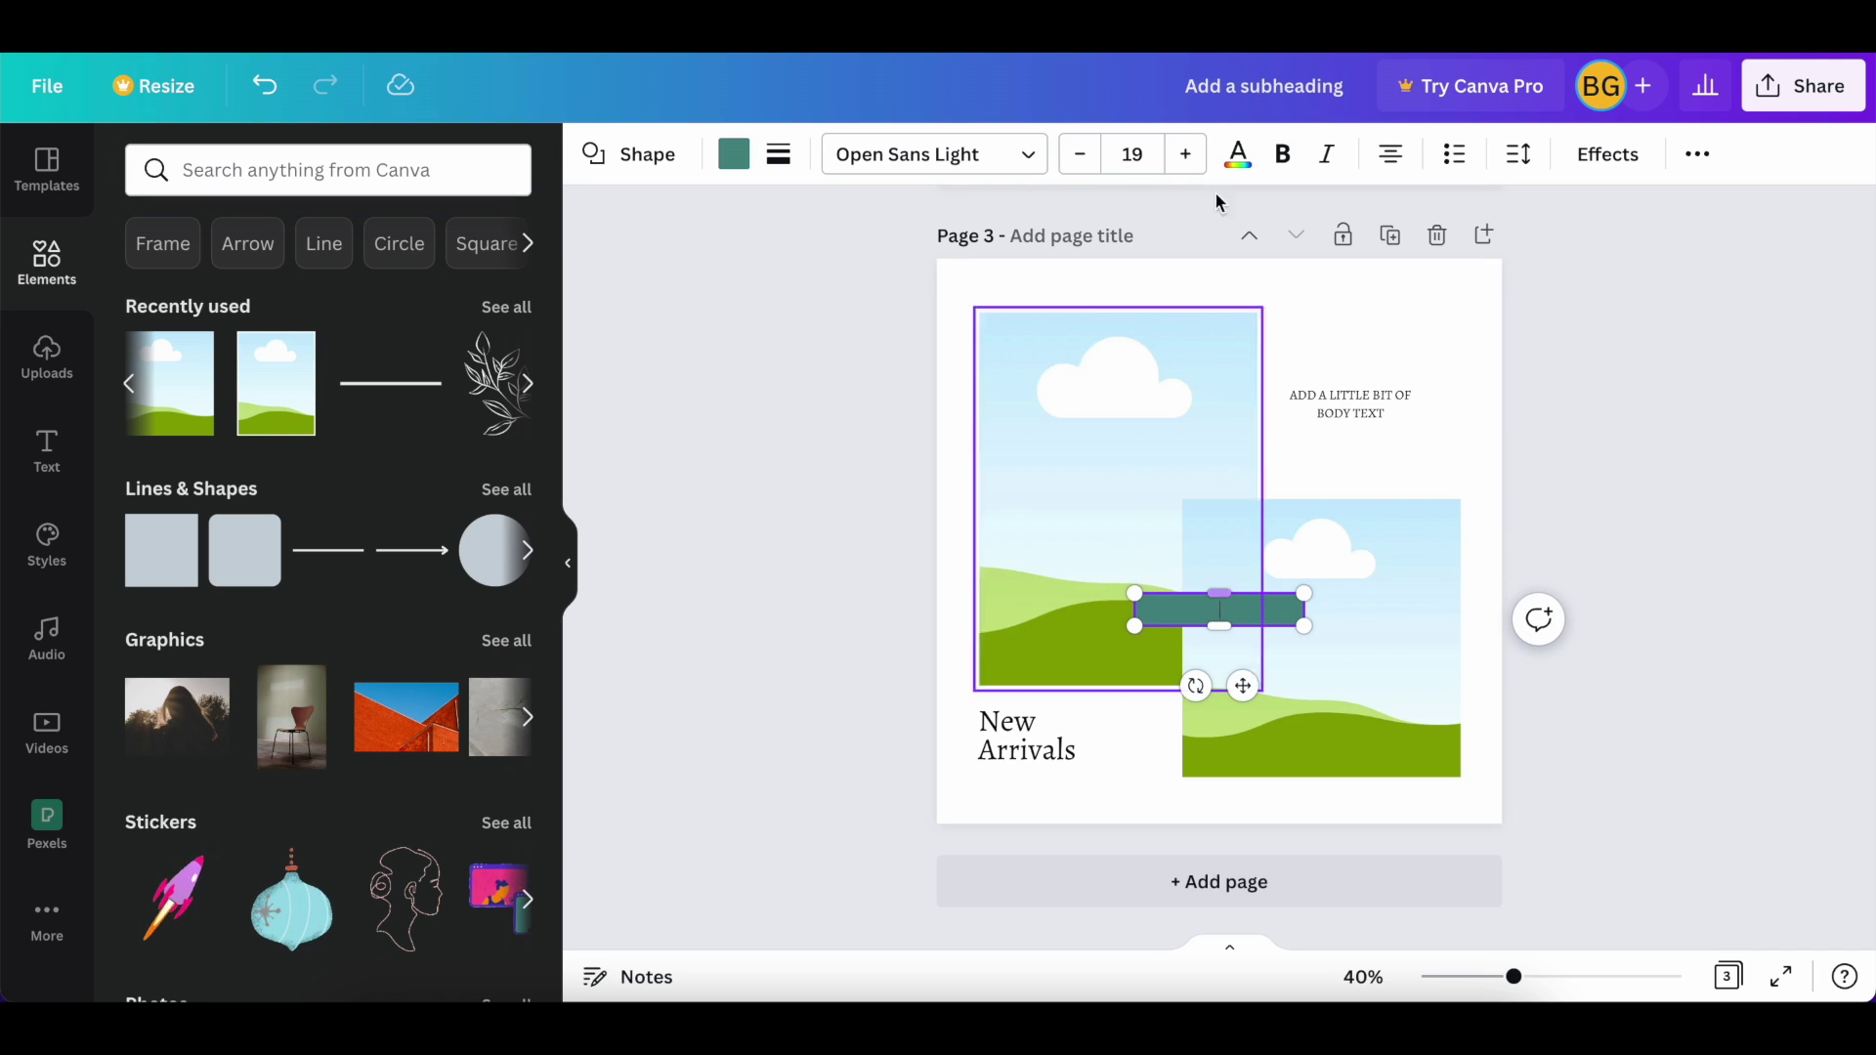
Label the bar "SHOP NOW" in white, stand it vertically above the square frame's right edge, and nudge the body text left
{"action": "left_click", "coordinate": [1237, 153]}
{"action": "left_click", "coordinate": [362, 293]}
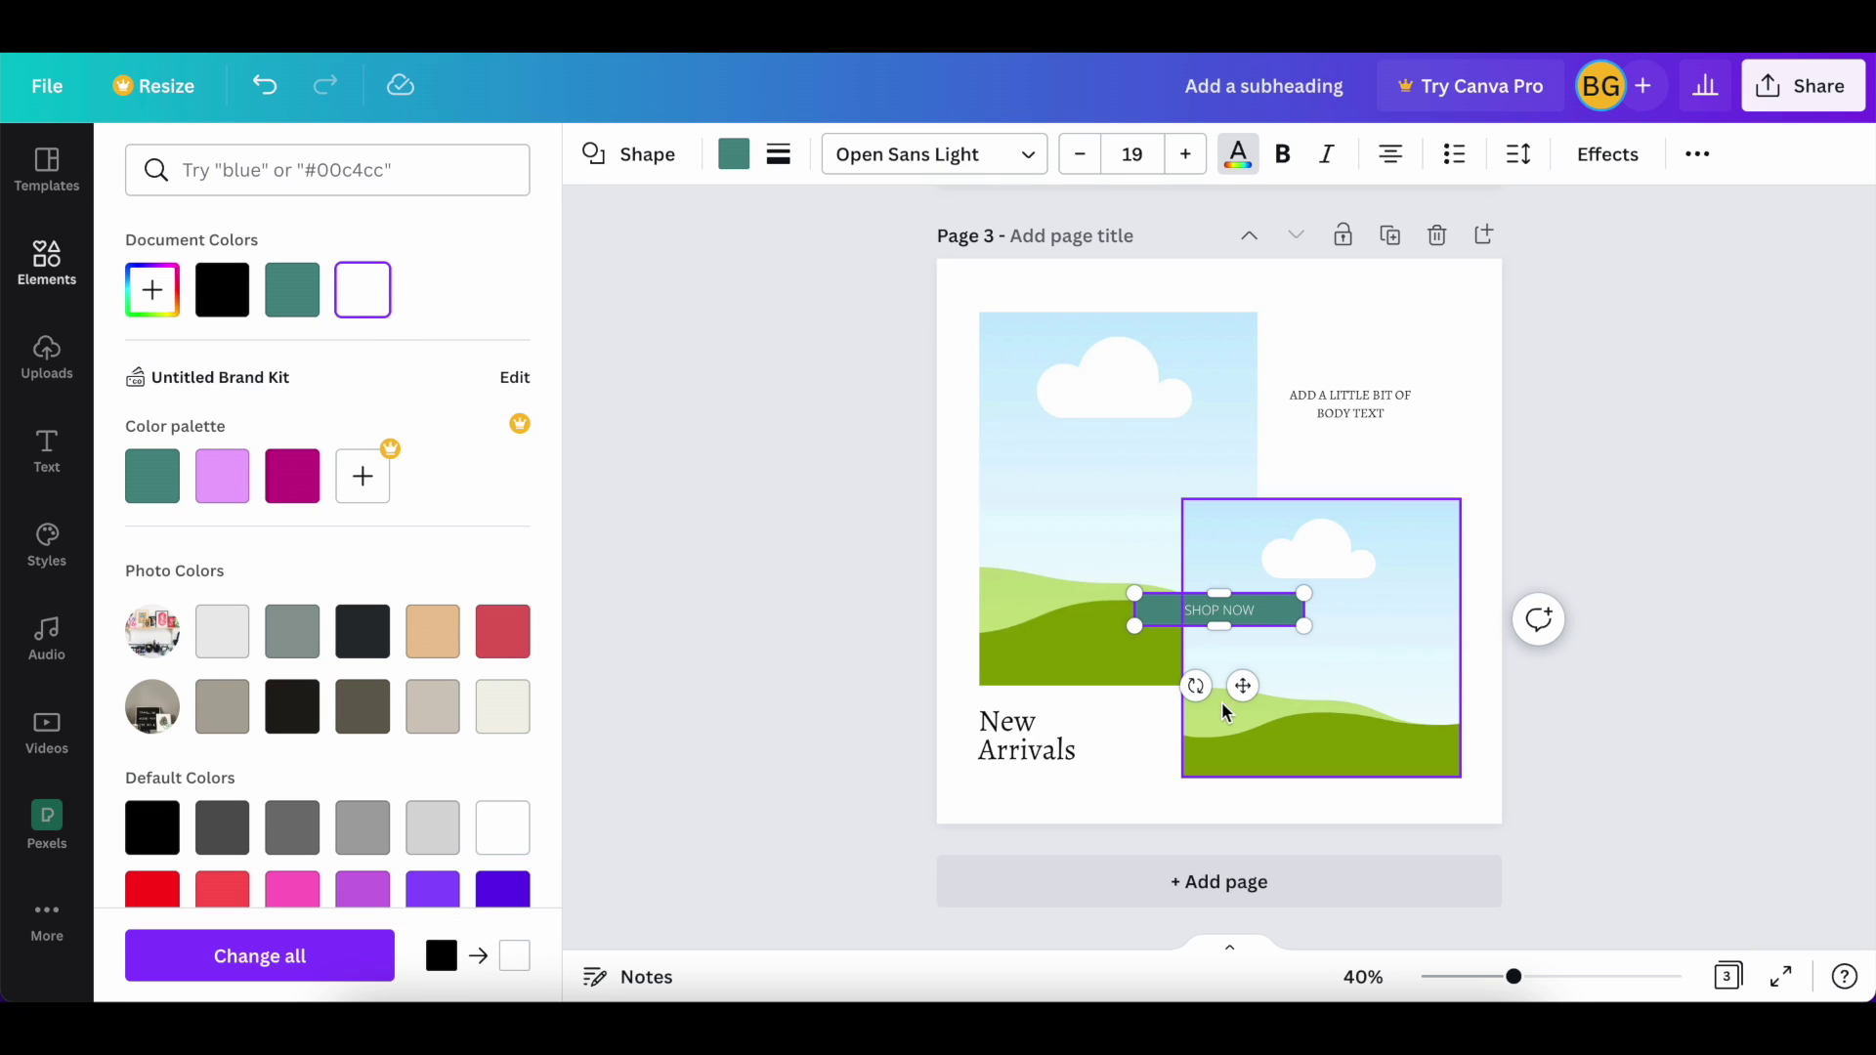
{"action": "left_click_drag", "start_coordinate": [1196, 686], "coordinate": [1520, 390]}
{"action": "left_click", "coordinate": [1310, 409]}
Search Pexels for "decoration" and fill the page 3 portrait frame with the photo of books and a dried-leaf vase
{"action": "left_click", "coordinate": [1063, 489]}
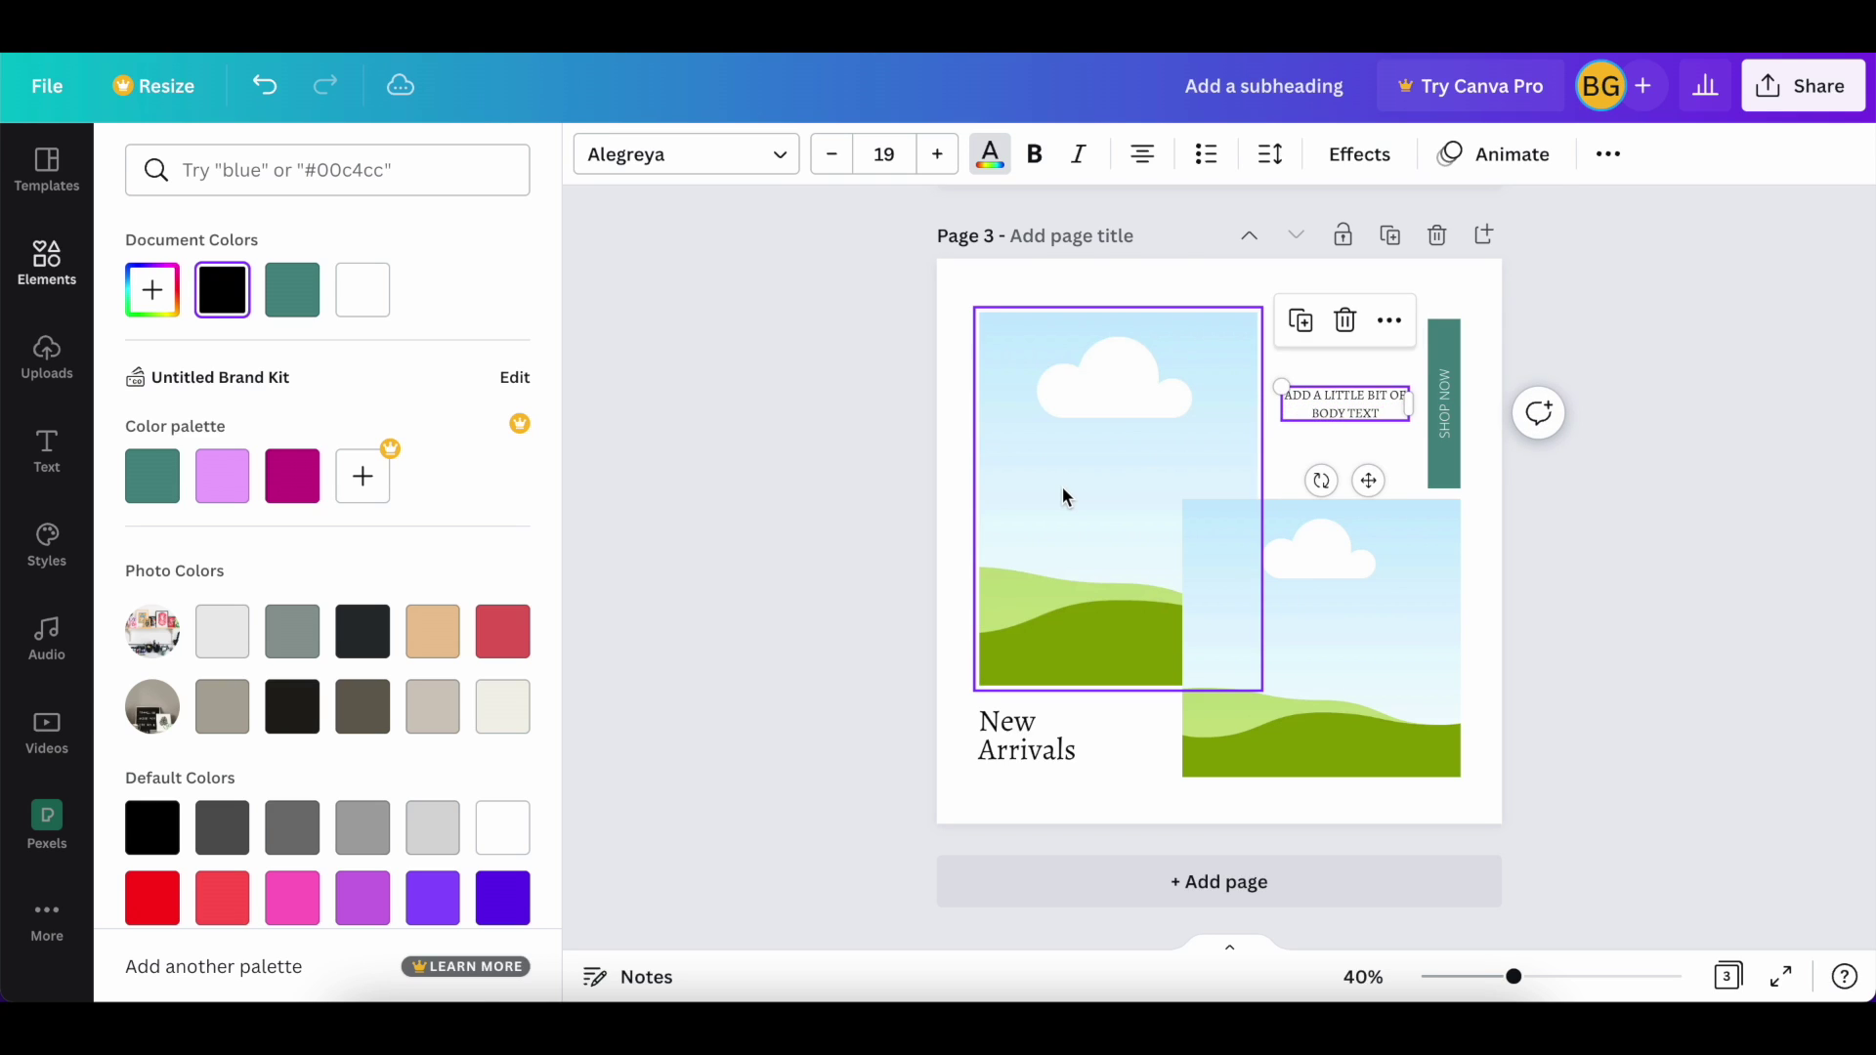
{"action": "left_click", "coordinate": [49, 829]}
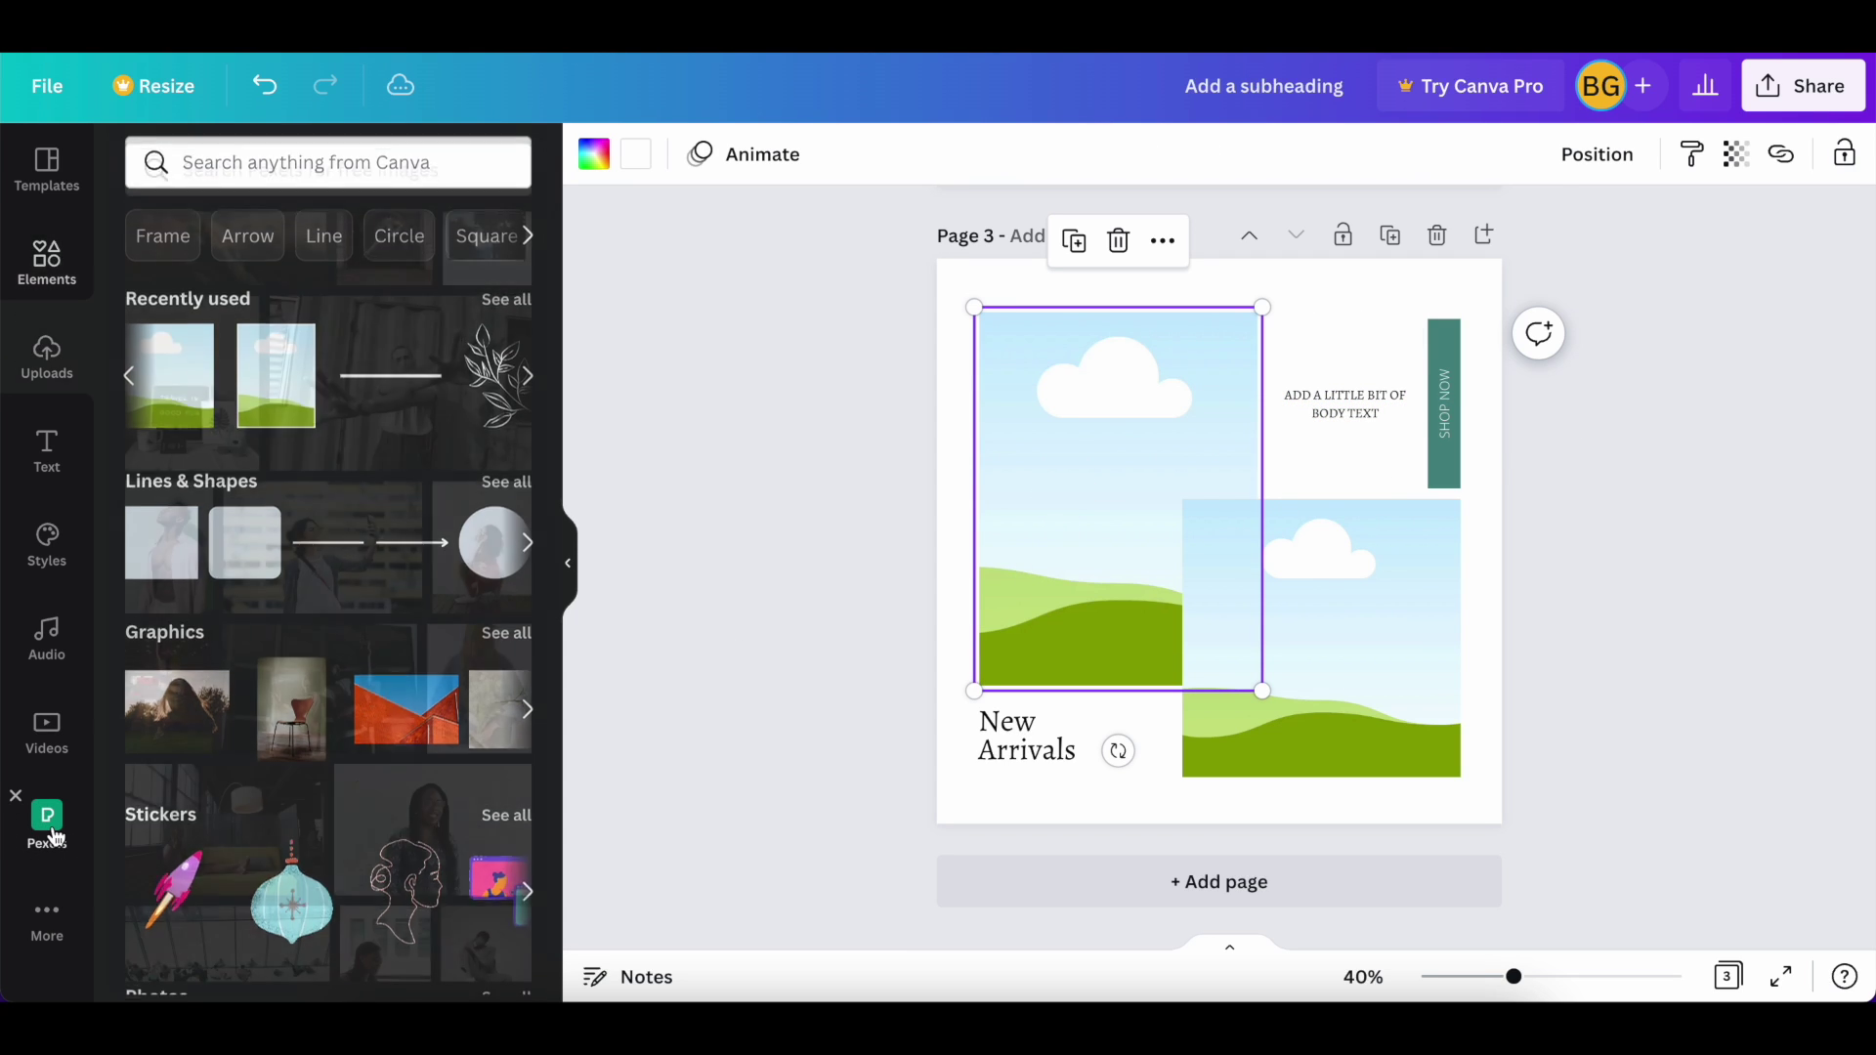
{"action": "left_click", "coordinate": [293, 170]}
{"action": "type", "text": "decoration"}
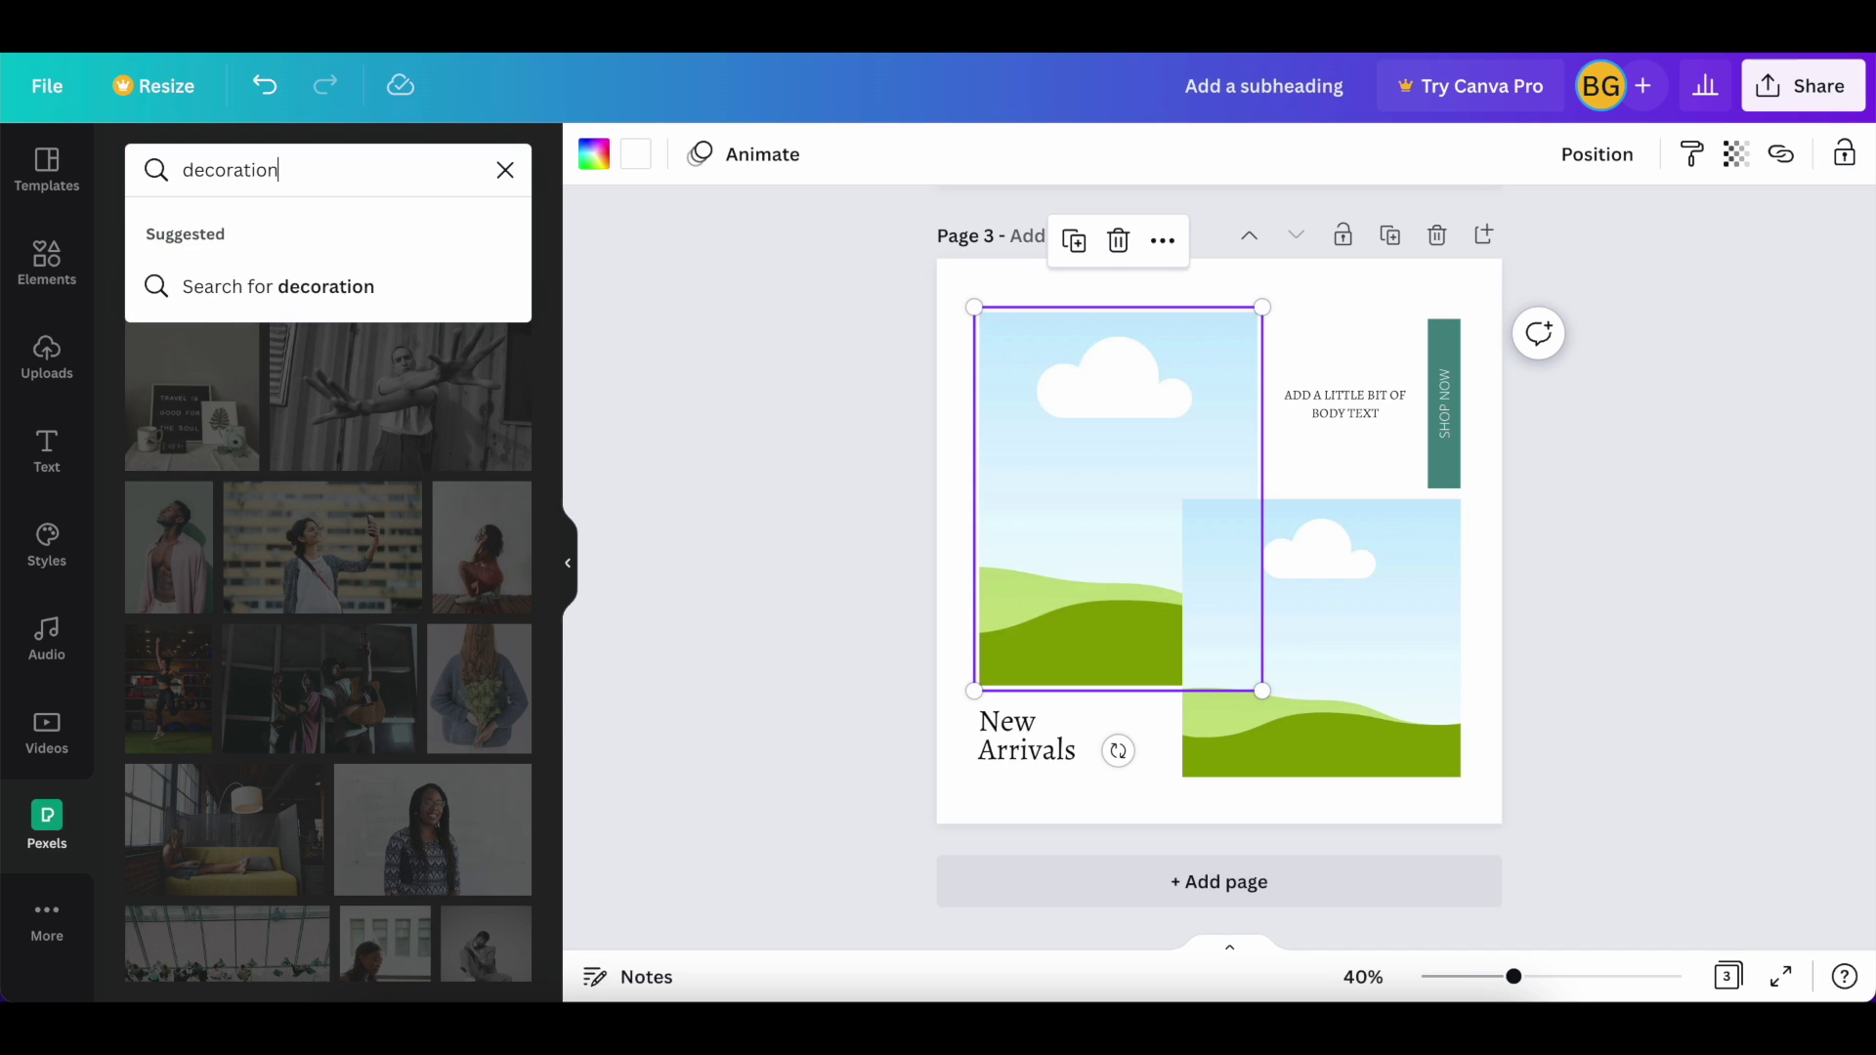
{"action": "key", "text": "Return"}
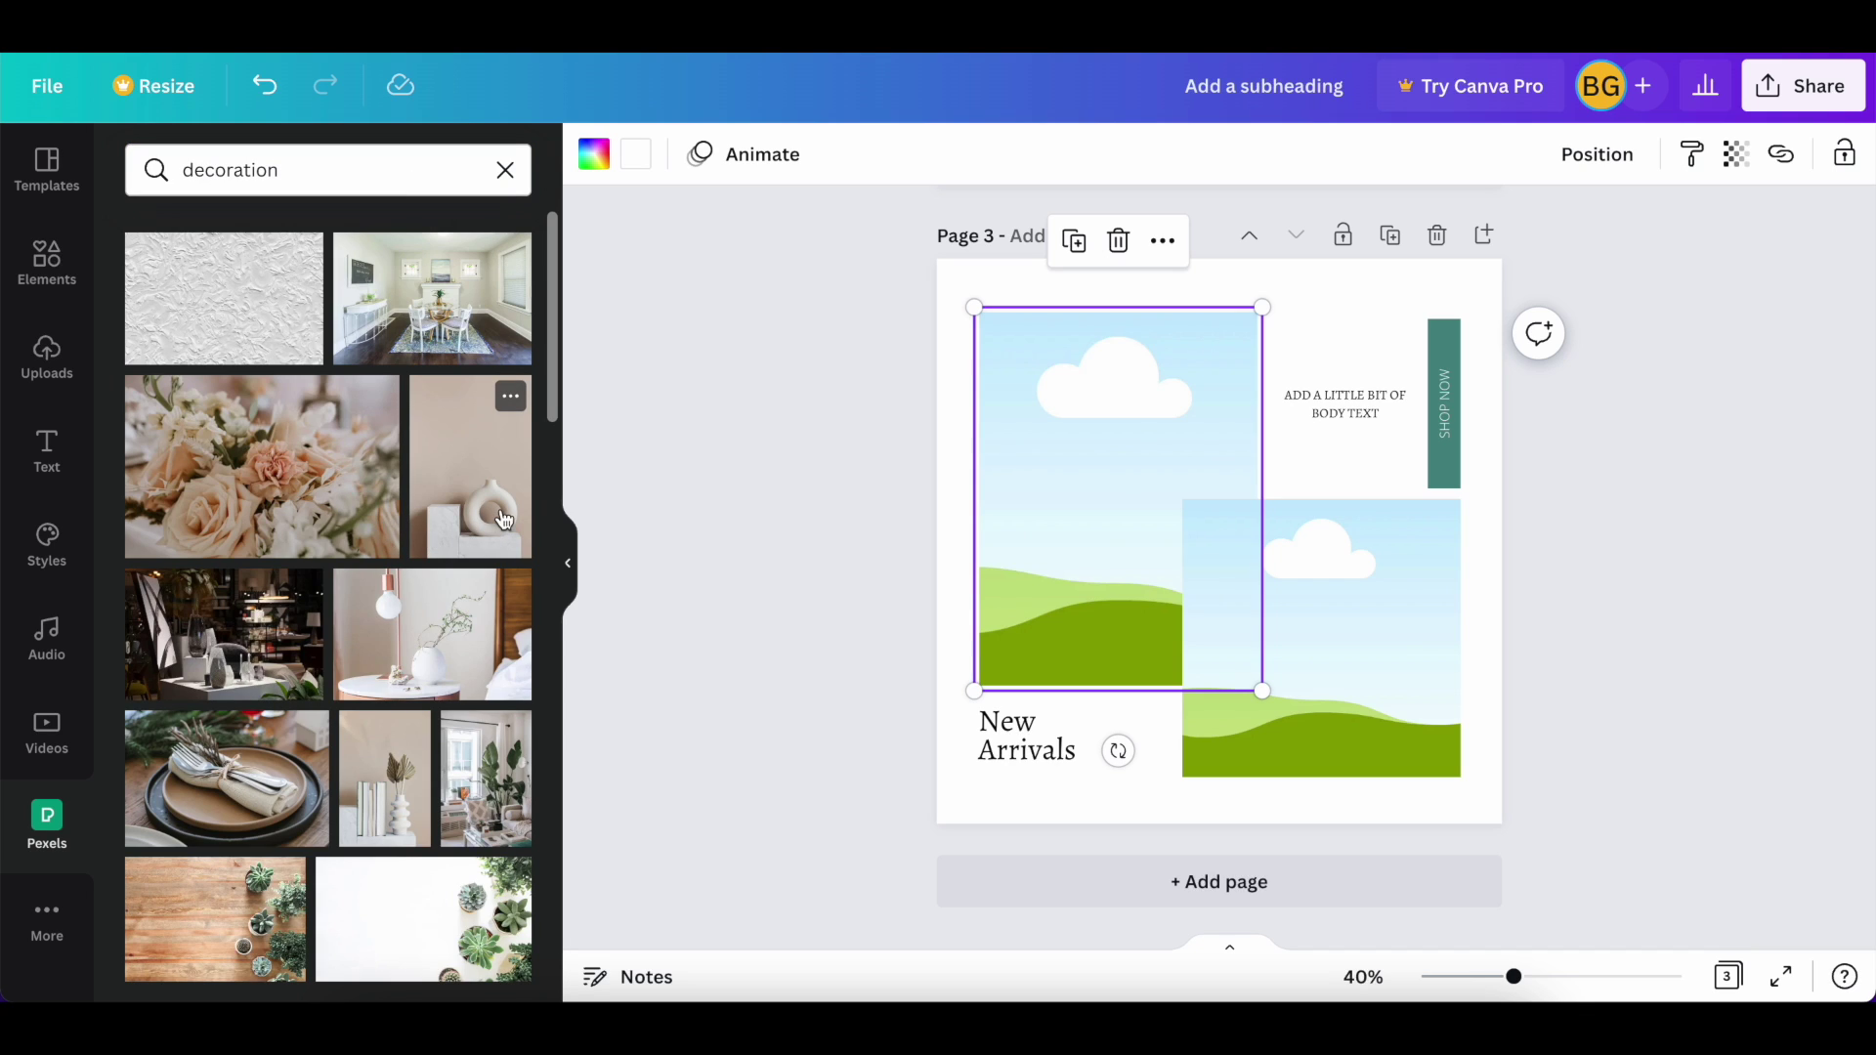
{"action": "left_click_drag", "start_coordinate": [385, 767], "coordinate": [1010, 520]}
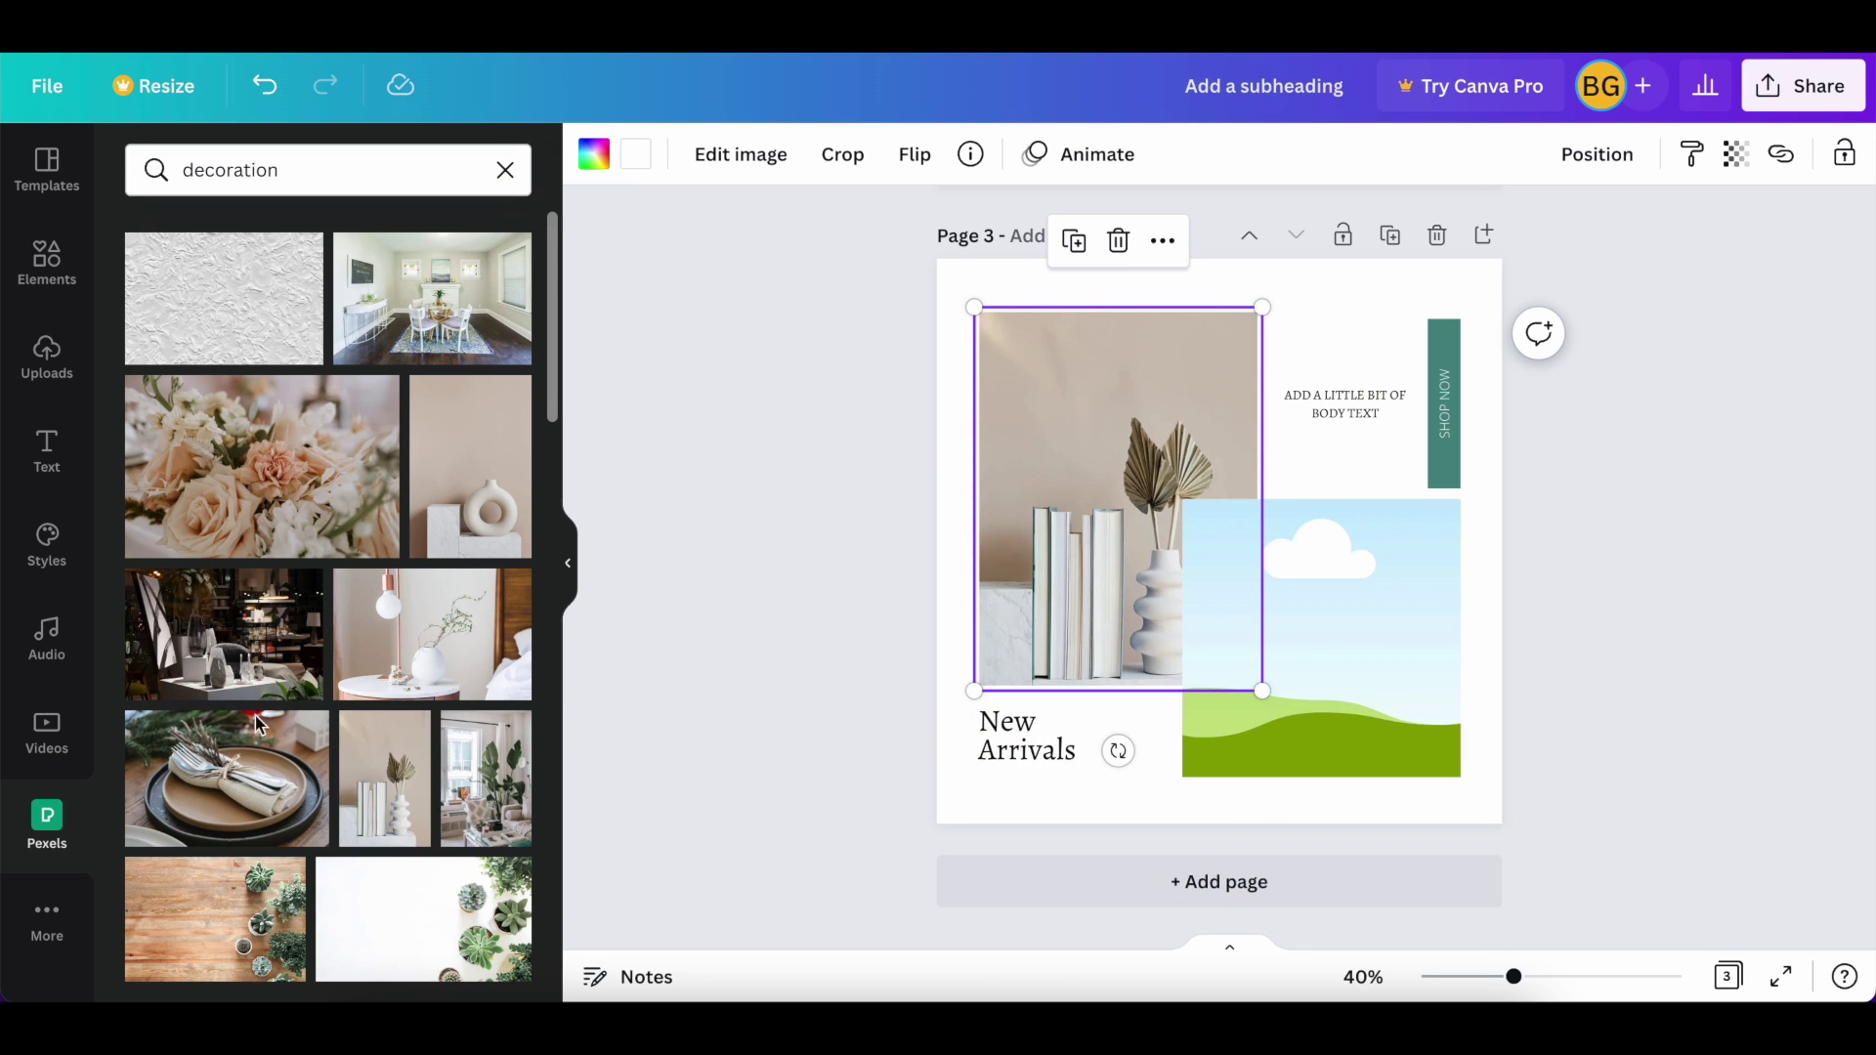
Fill the page 3 square frame with the Pexels photo of cutlery and a napkin on a brown plate
{"action": "scroll", "coordinate": [244, 732], "scroll_direction": "down", "scroll_amount": 2}
{"action": "scroll", "coordinate": [244, 732], "scroll_direction": "down", "scroll_amount": 2}
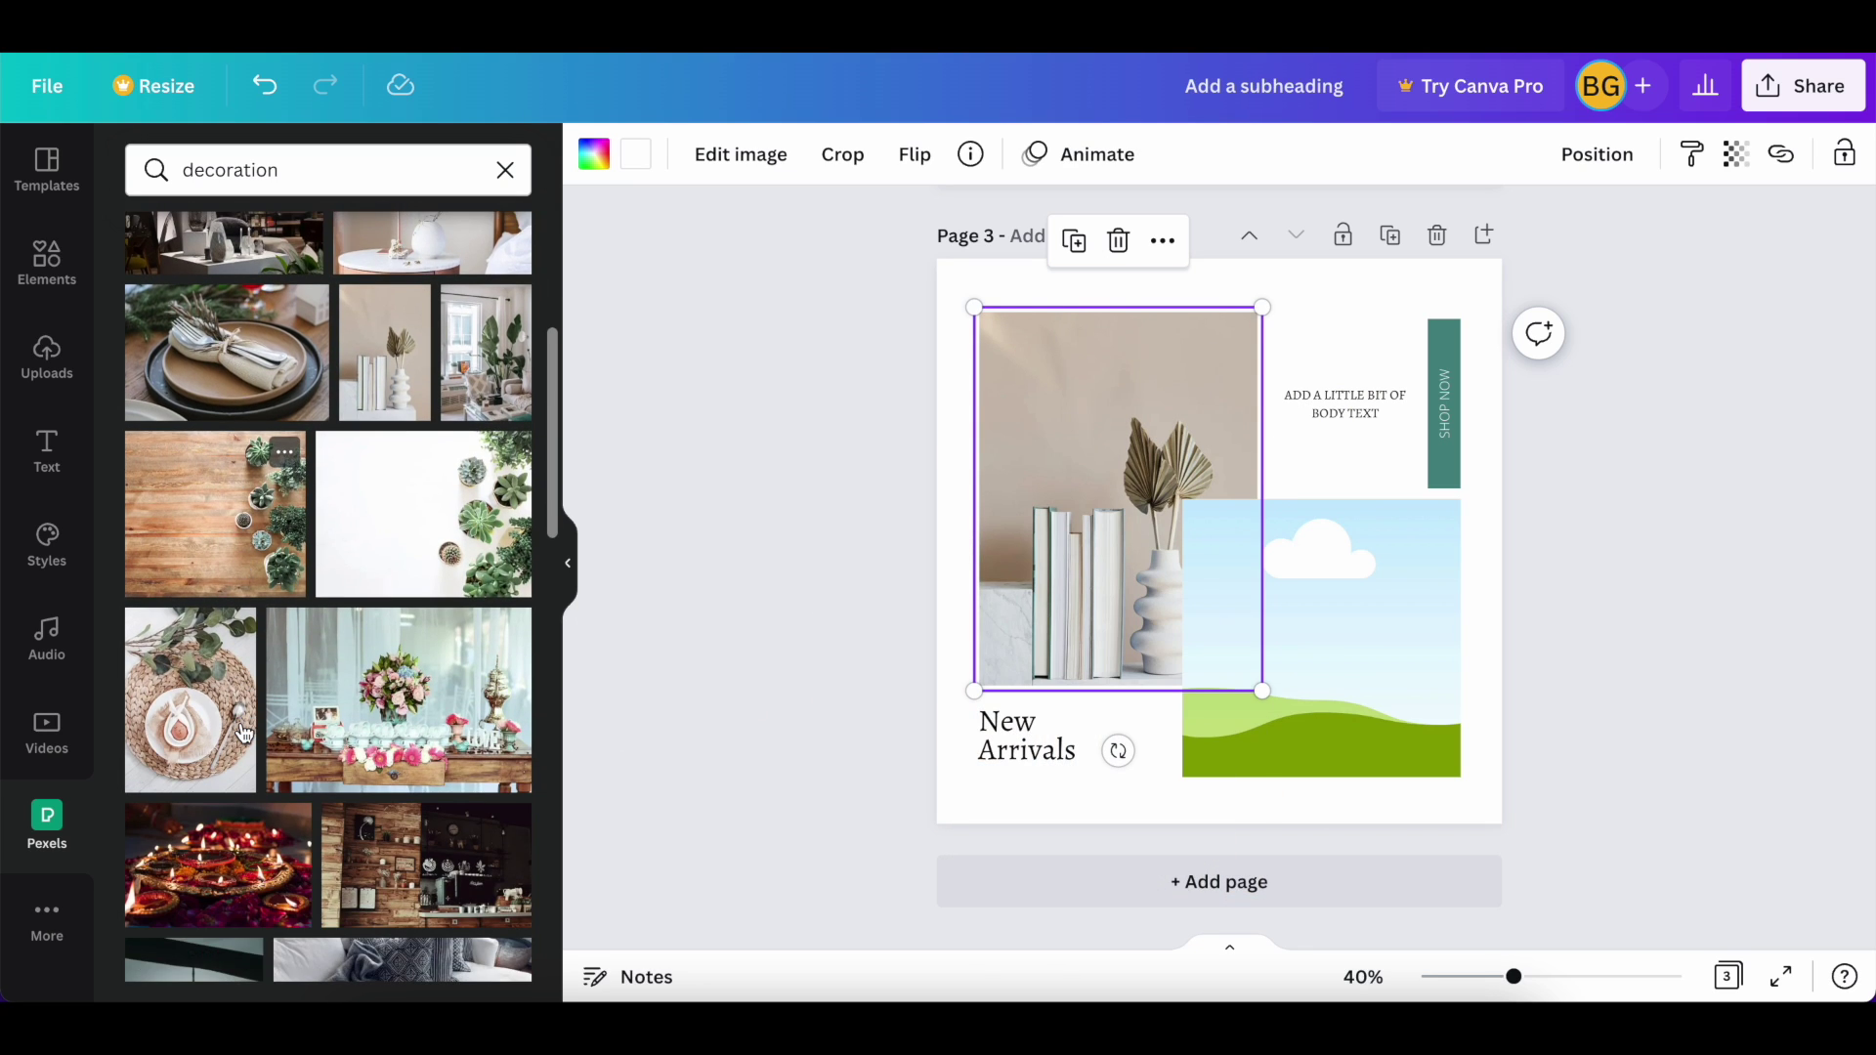
{"action": "left_click_drag", "start_coordinate": [308, 303], "coordinate": [1270, 605]}
{"action": "left_click", "coordinate": [871, 565]}
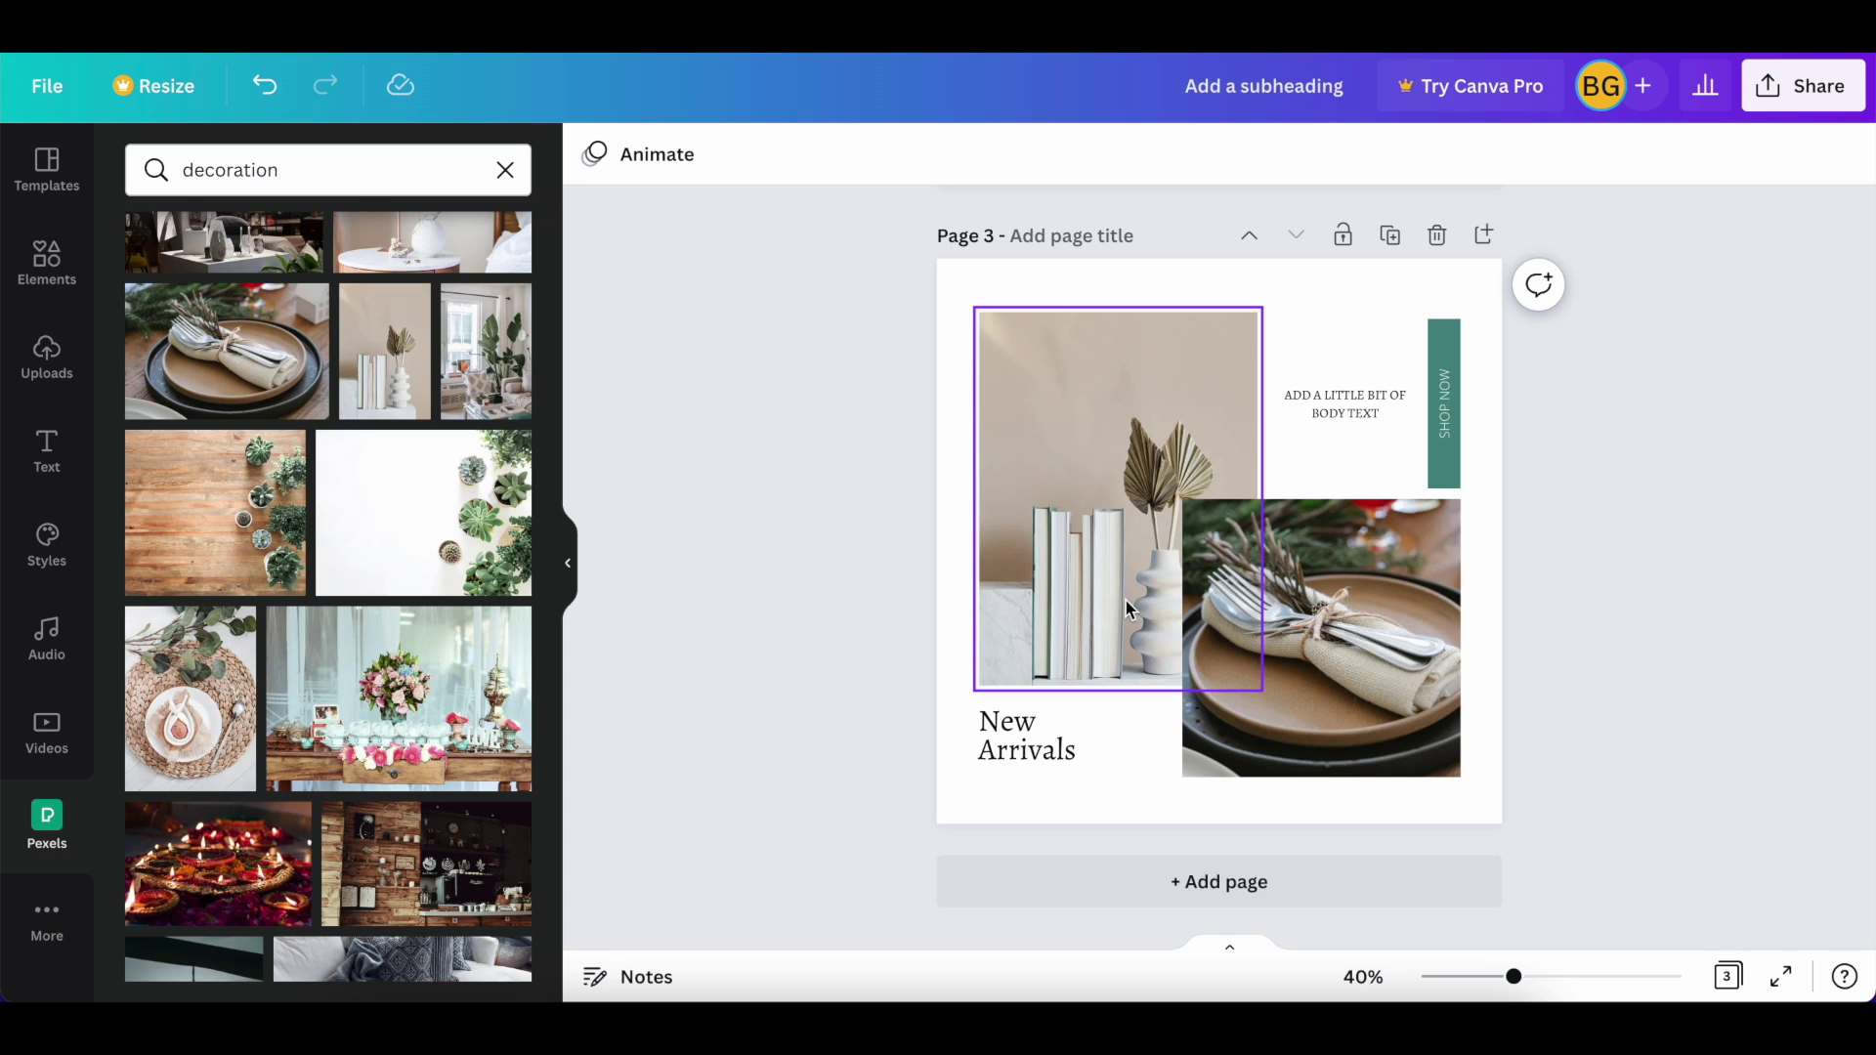
Add page 4 and insert a square shape, stretching it into a tall rectangle near the page's right edge
{"action": "left_click", "coordinate": [1176, 883]}
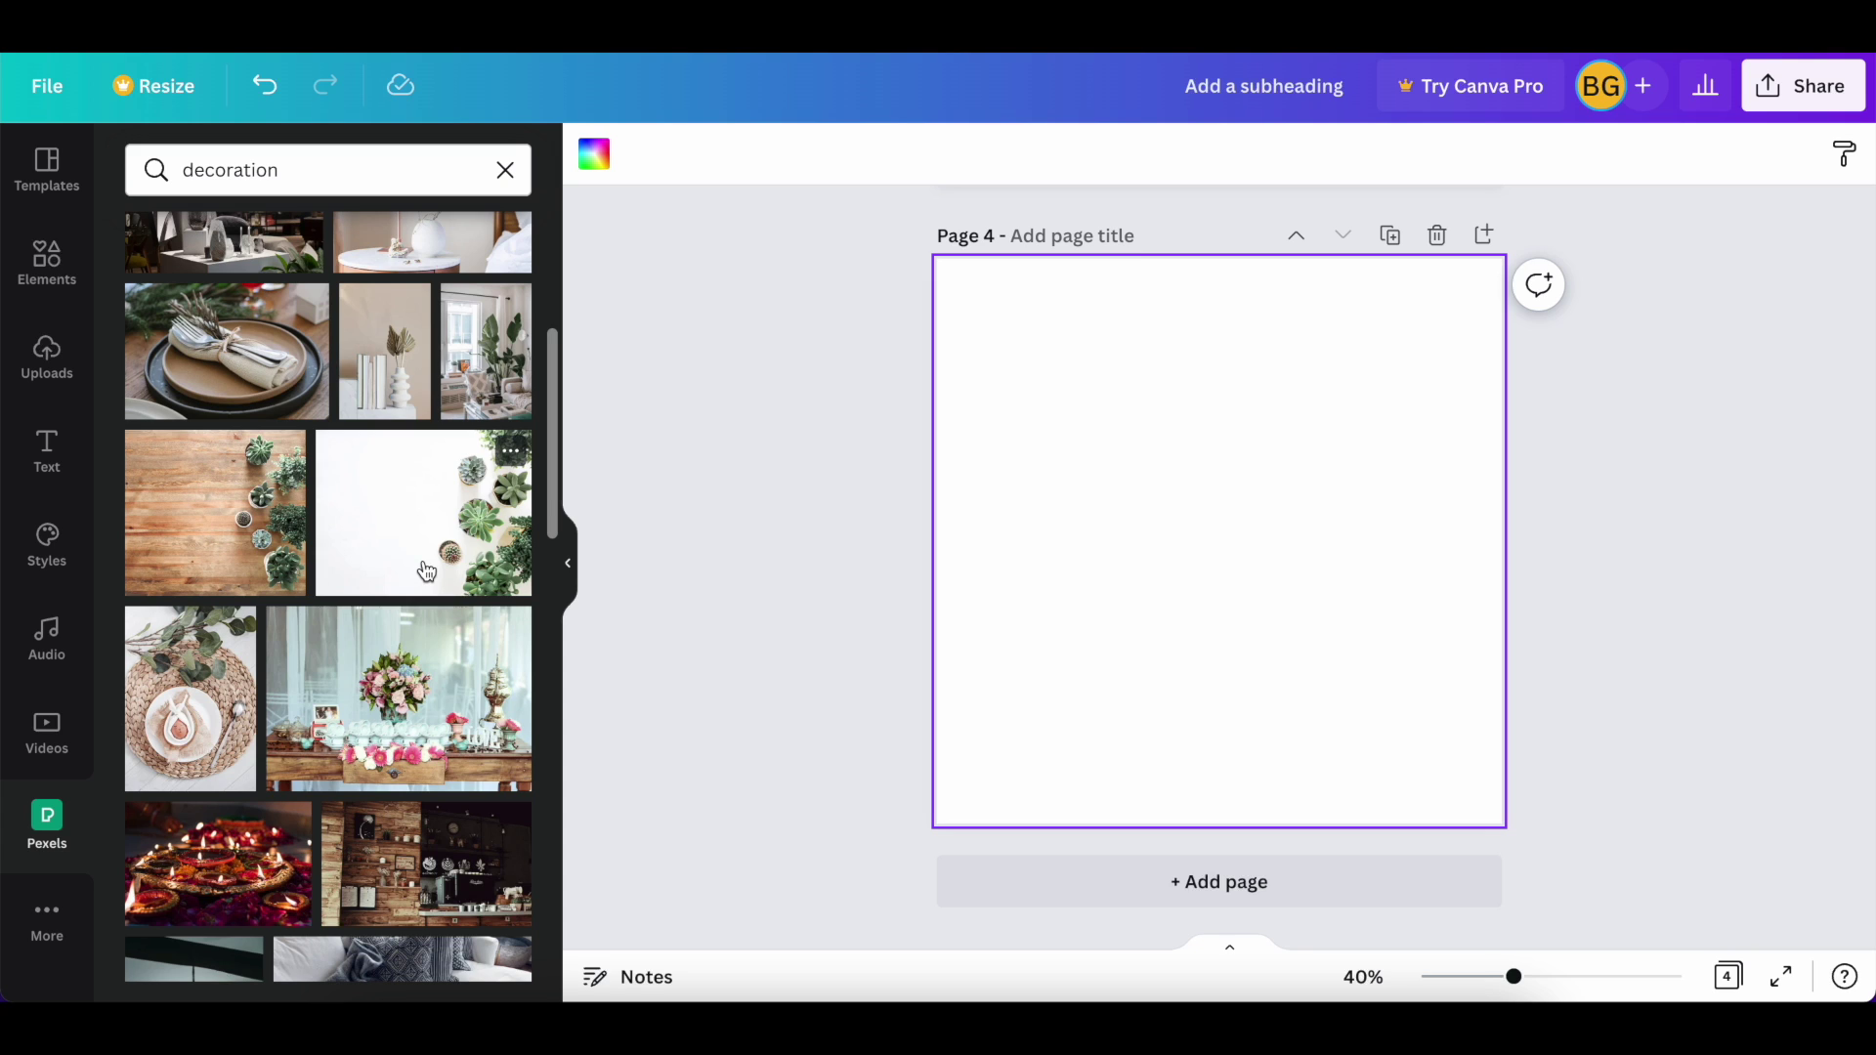
{"action": "left_click", "coordinate": [41, 262]}
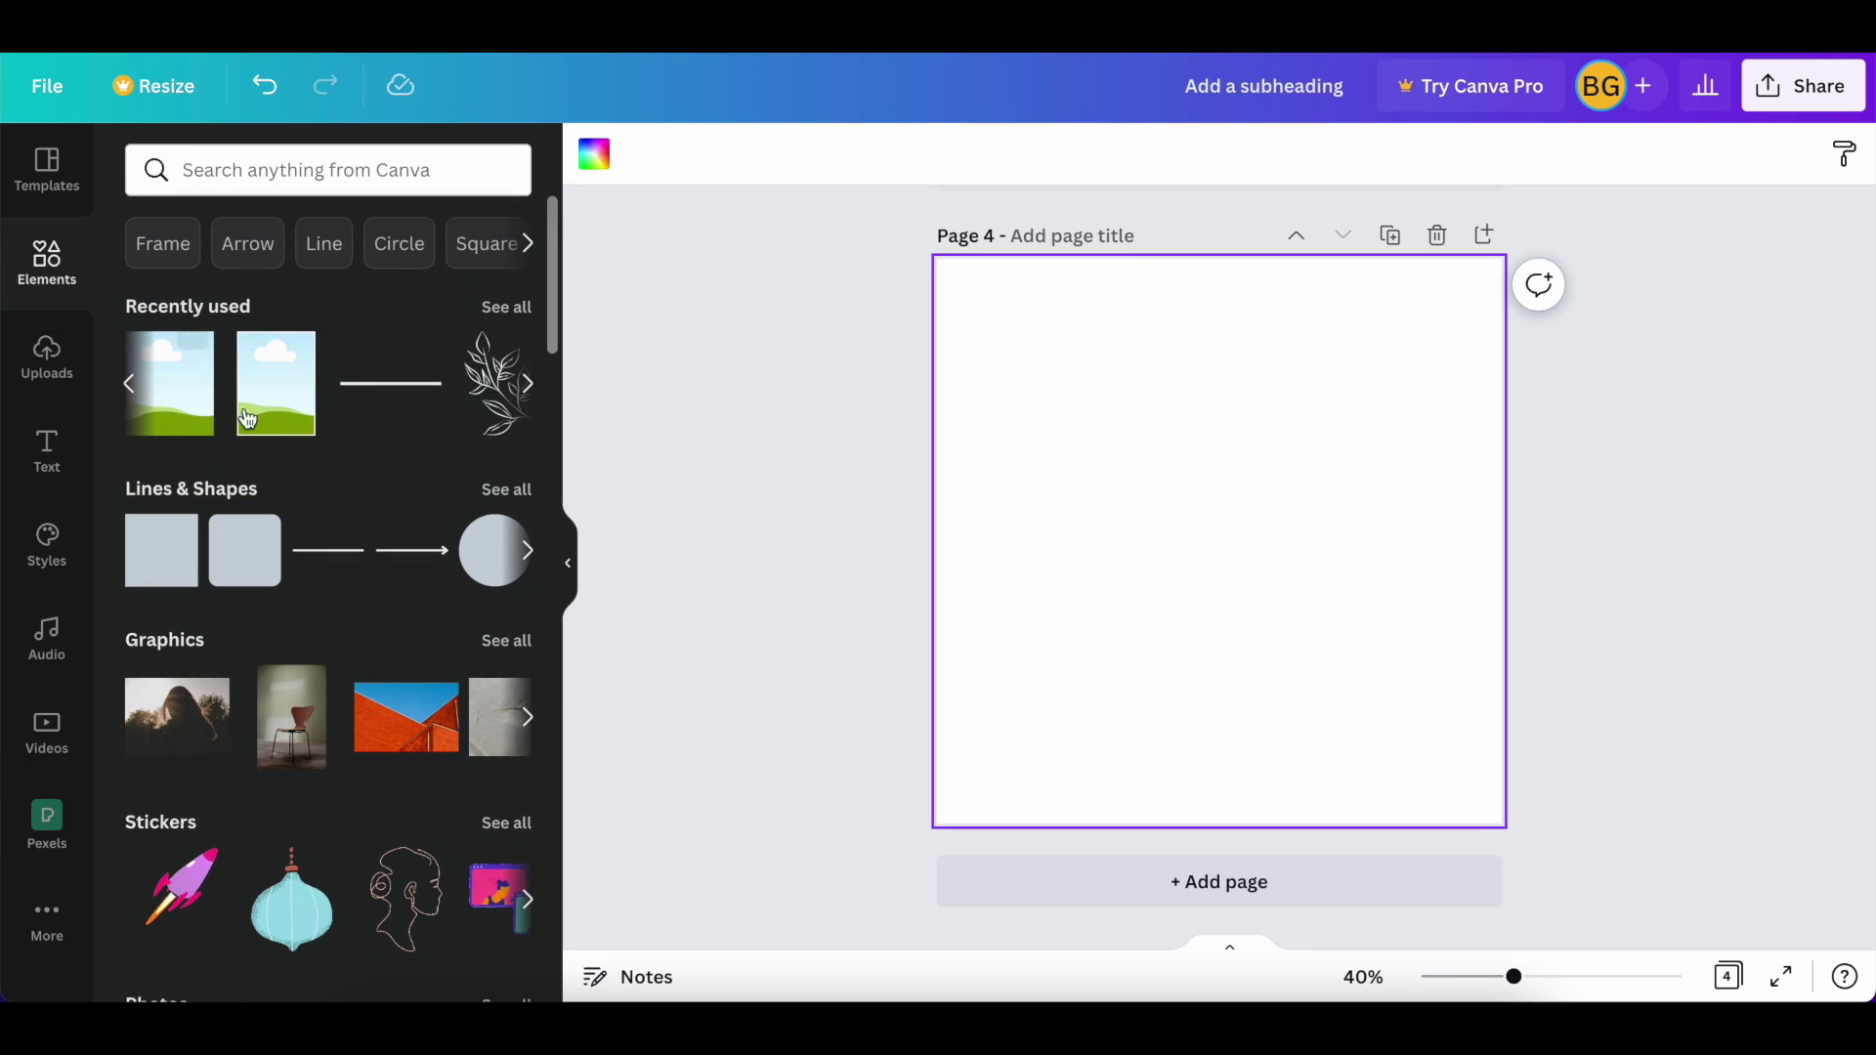
{"action": "left_click", "coordinate": [162, 547]}
{"action": "left_click_drag", "start_coordinate": [1187, 533], "coordinate": [1335, 397]}
{"action": "left_click_drag", "start_coordinate": [1361, 496], "coordinate": [1364, 768]}
{"action": "left_click_drag", "start_coordinate": [1278, 544], "coordinate": [1185, 539]}
{"action": "left_click", "coordinate": [1264, 533]}
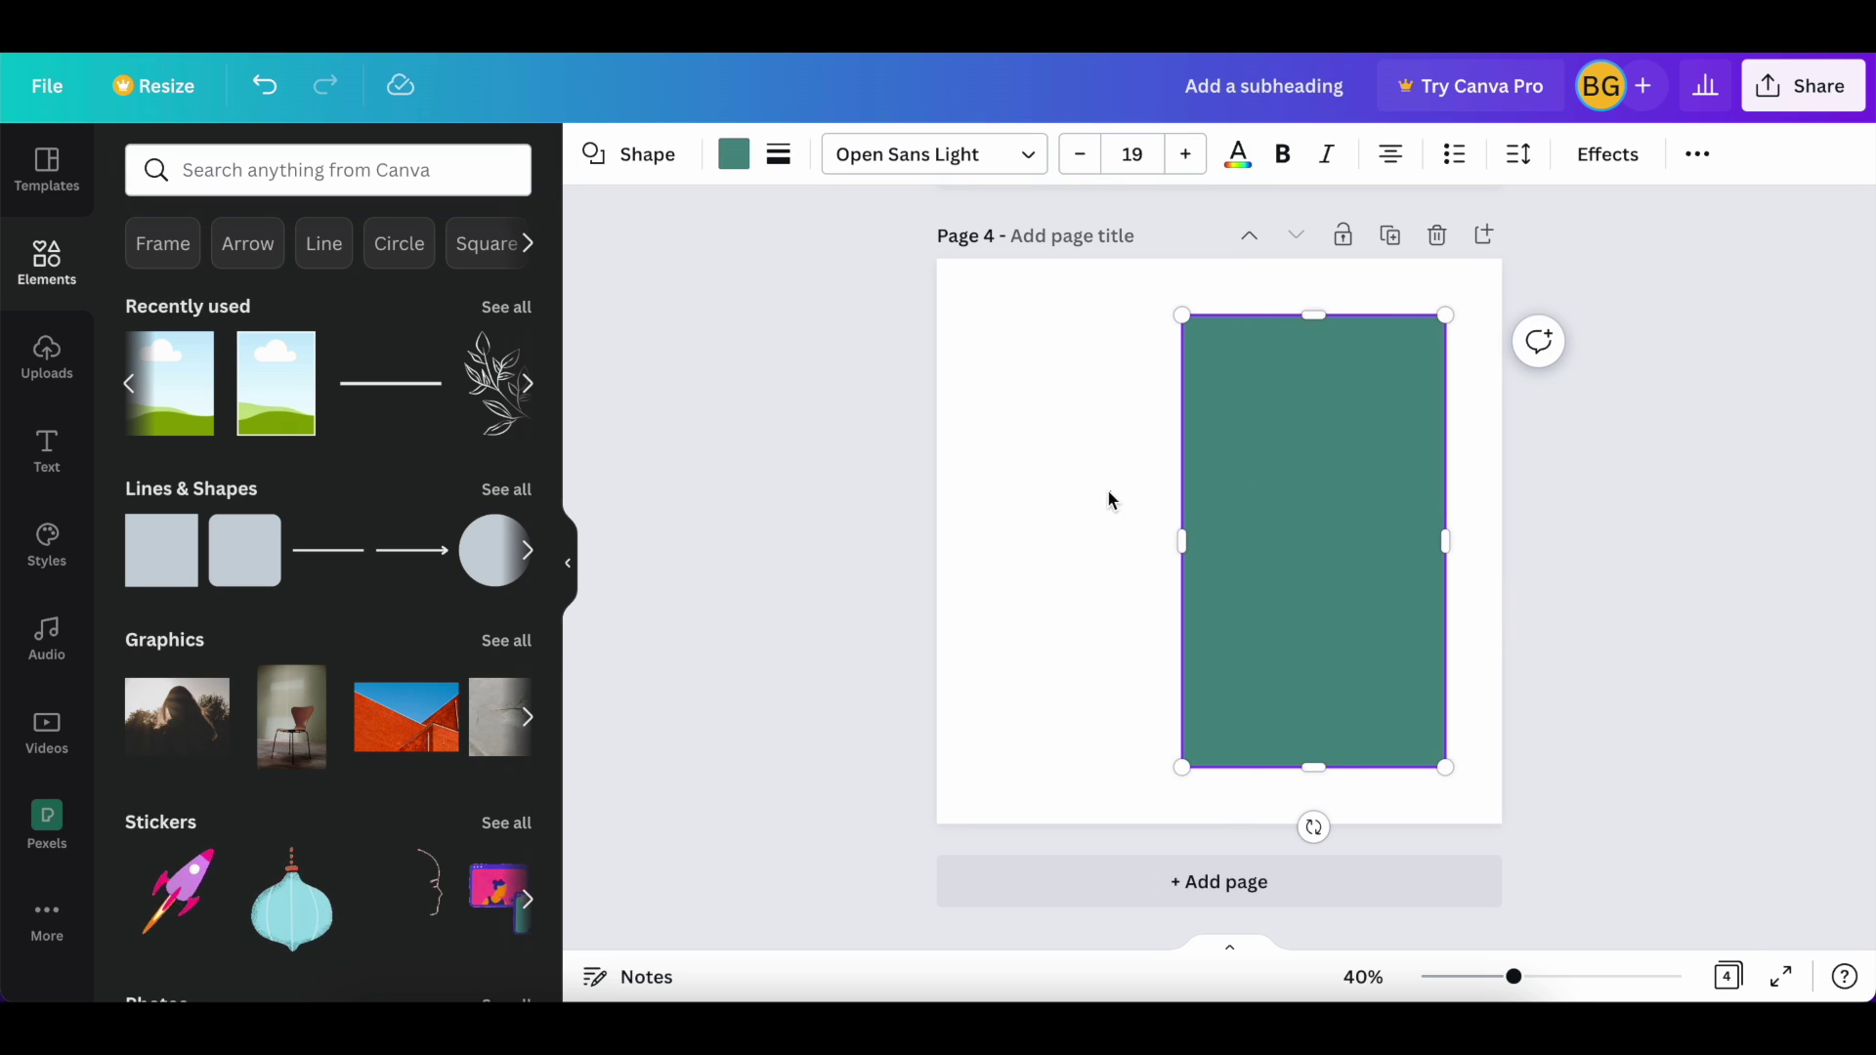
{"action": "left_click_drag", "start_coordinate": [1273, 469], "coordinate": [1297, 471]}
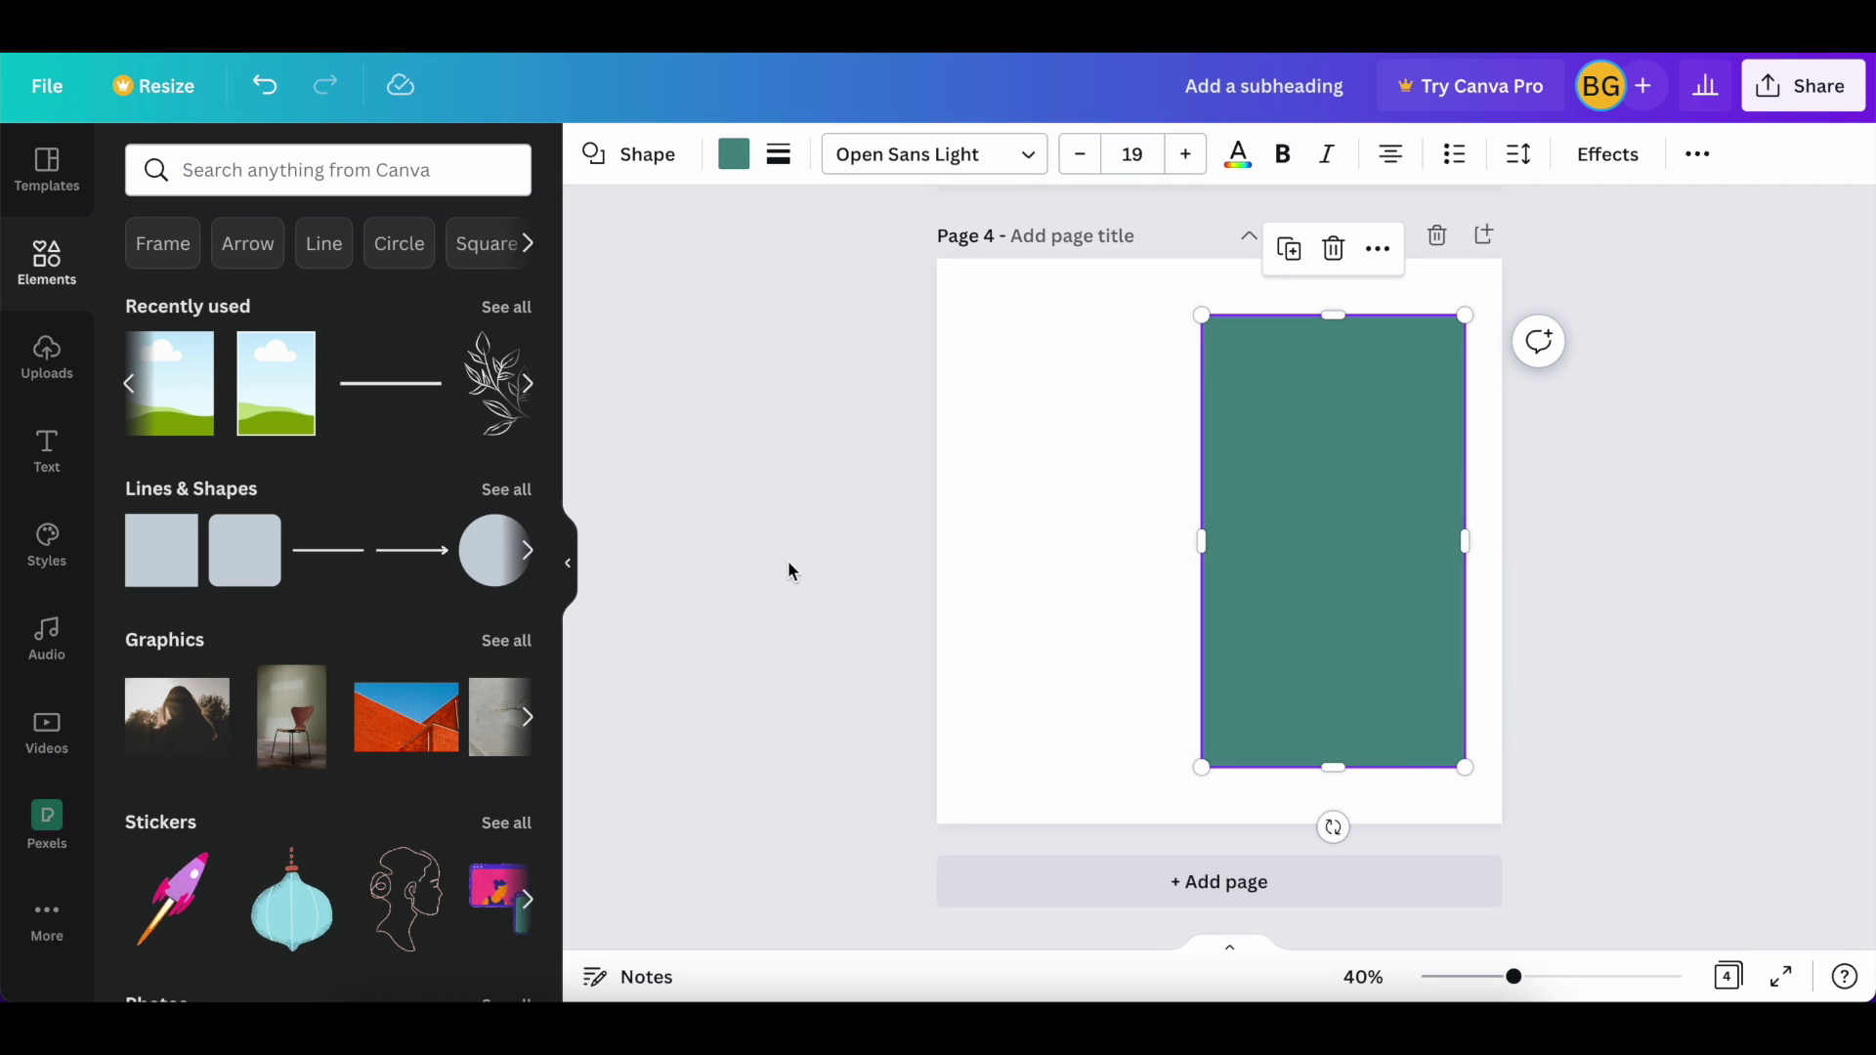
Add a second square shape in white and resize it inside the green rectangle, leaving an even green border
{"action": "left_click", "coordinate": [181, 545]}
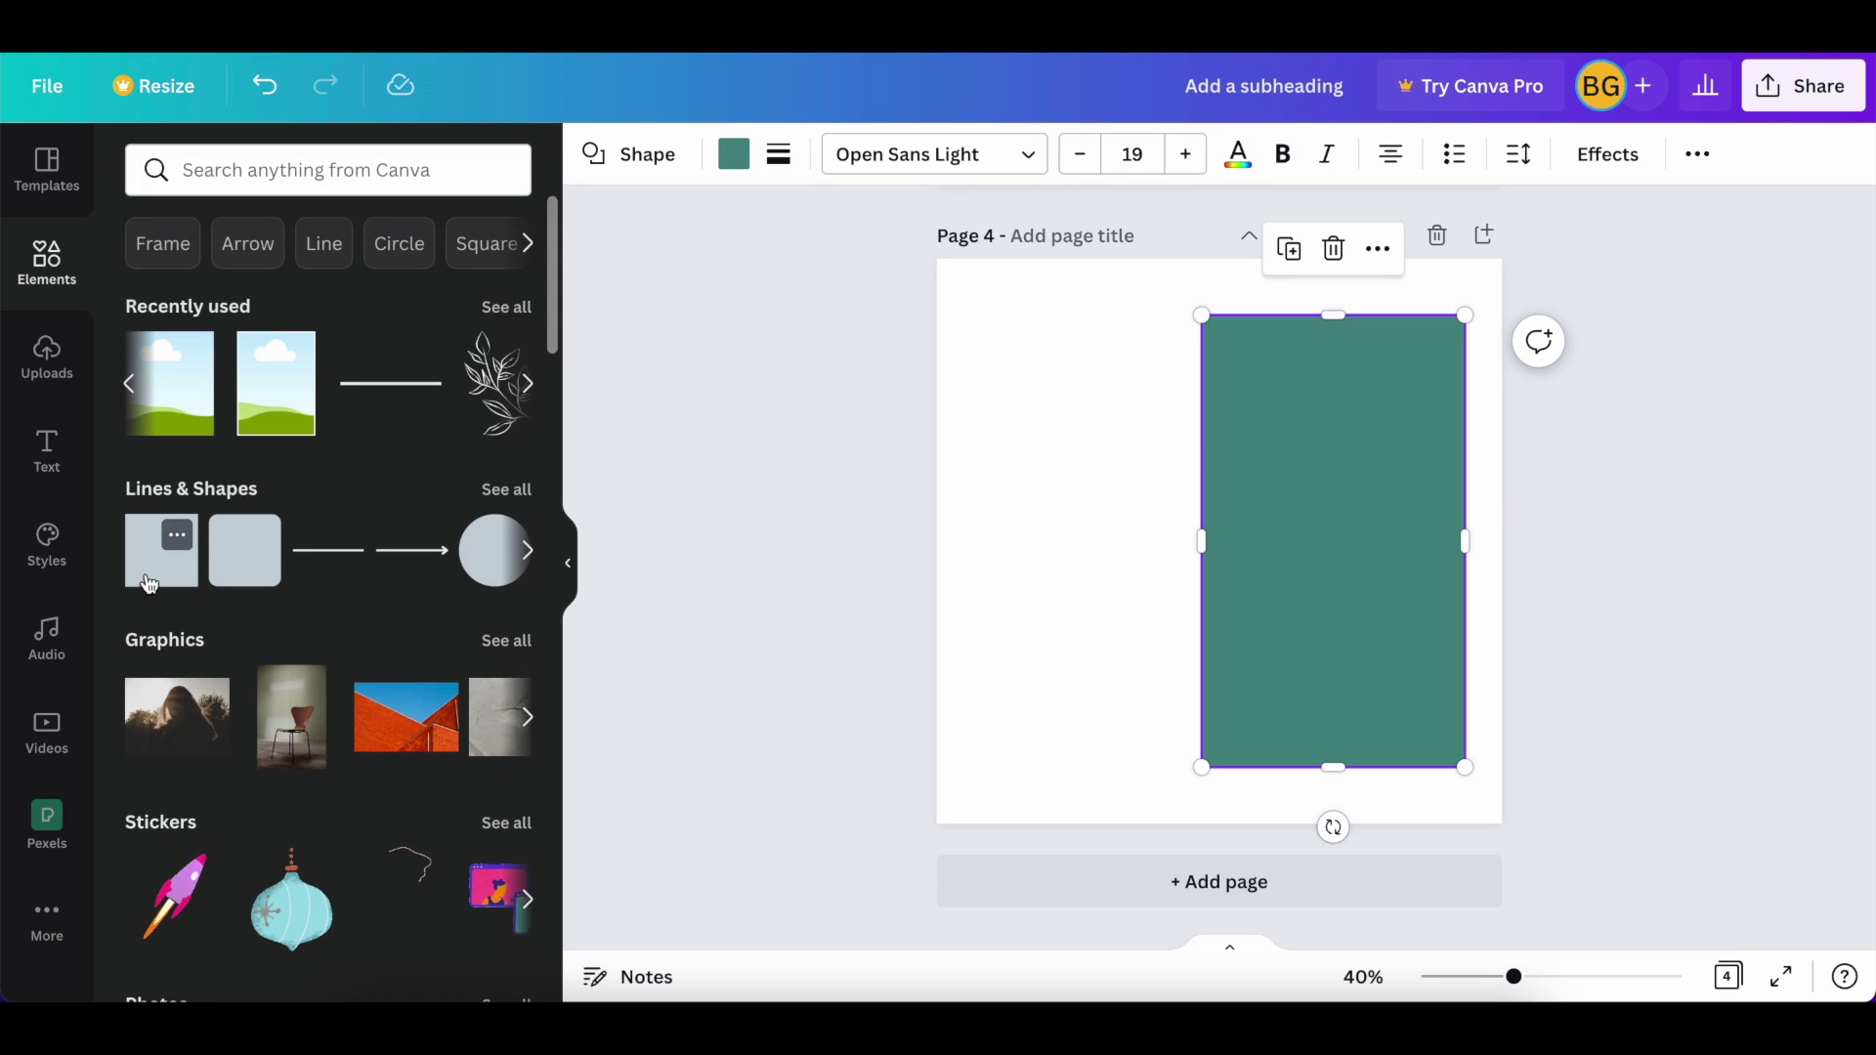
{"action": "left_click", "coordinate": [150, 584]}
{"action": "left_click", "coordinate": [734, 154]}
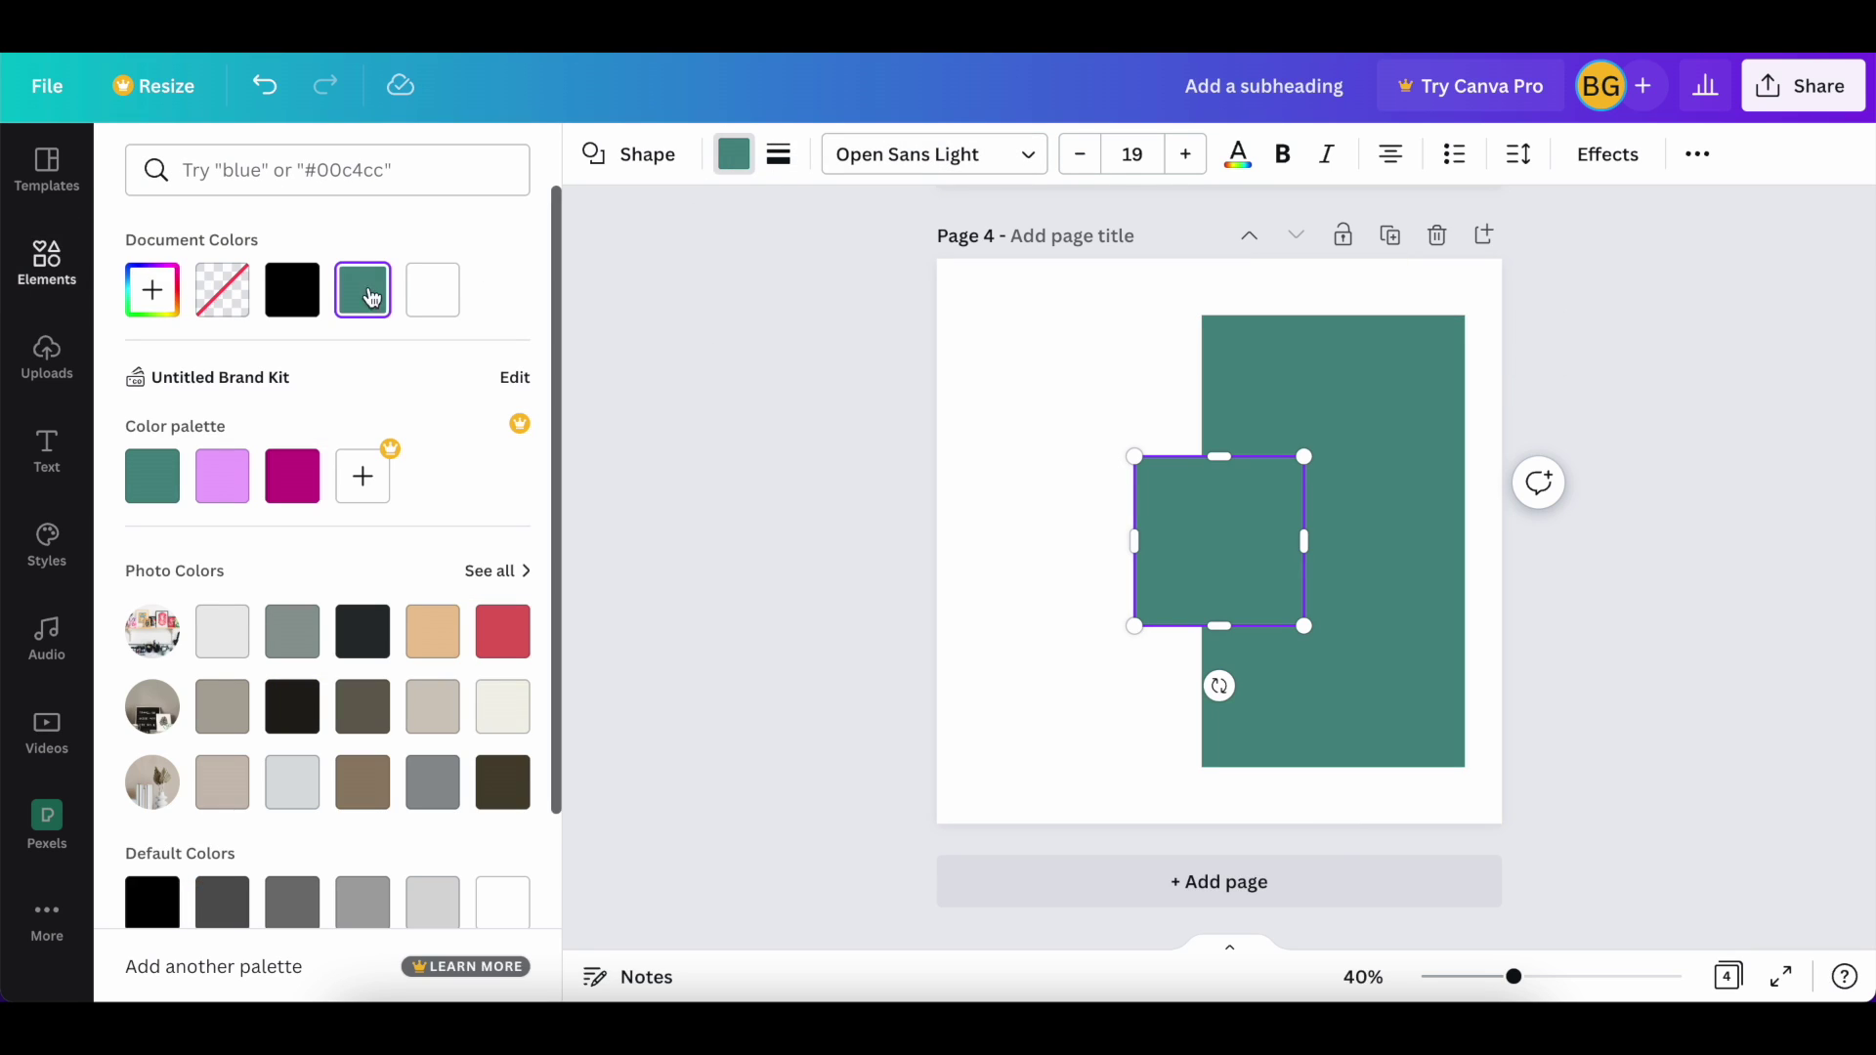
{"action": "left_click", "coordinate": [435, 311]}
{"action": "left_click_drag", "start_coordinate": [1160, 511], "coordinate": [1268, 390]}
{"action": "left_click_drag", "start_coordinate": [1300, 739], "coordinate": [1300, 742]}
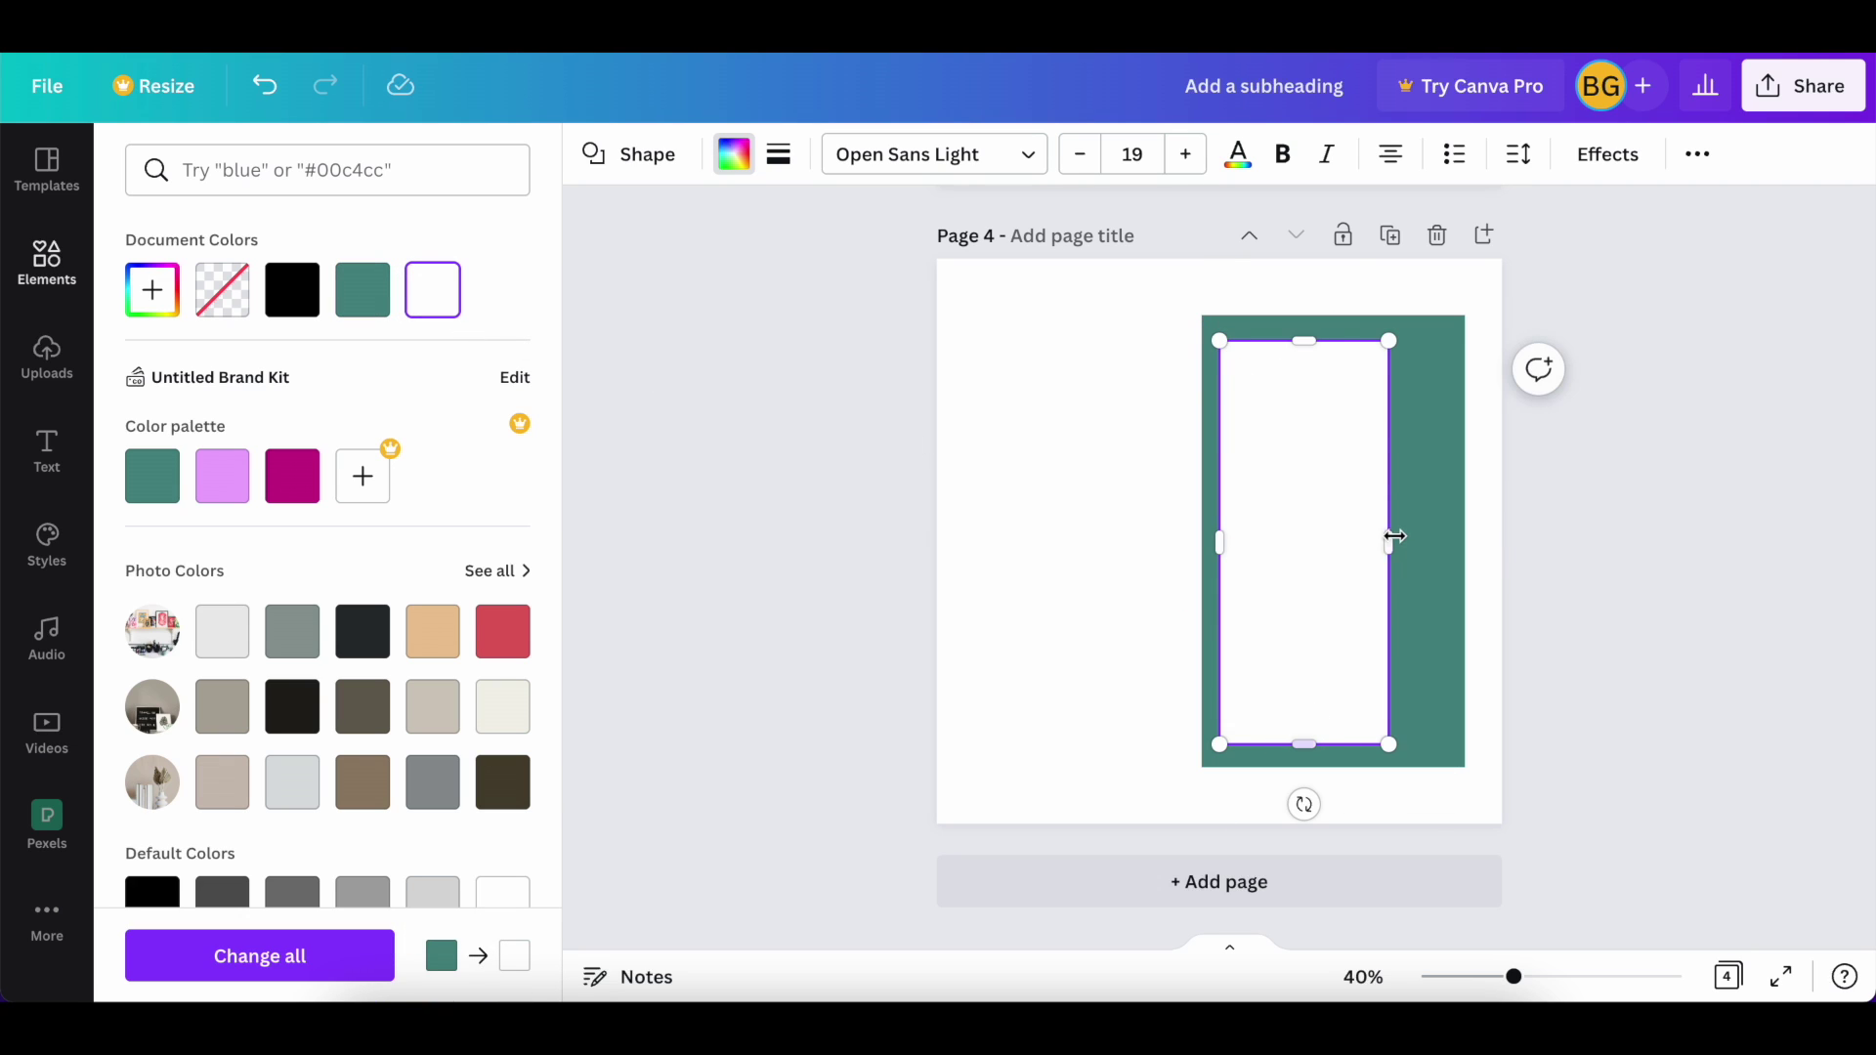
{"action": "mouse_move", "coordinate": [1388, 543]}
{"action": "left_mouse_down"}
{"action": "mouse_move", "coordinate": [1447, 542]}
{"action": "mouse_move", "coordinate": [1361, 564]}
{"action": "left_mouse_up"}
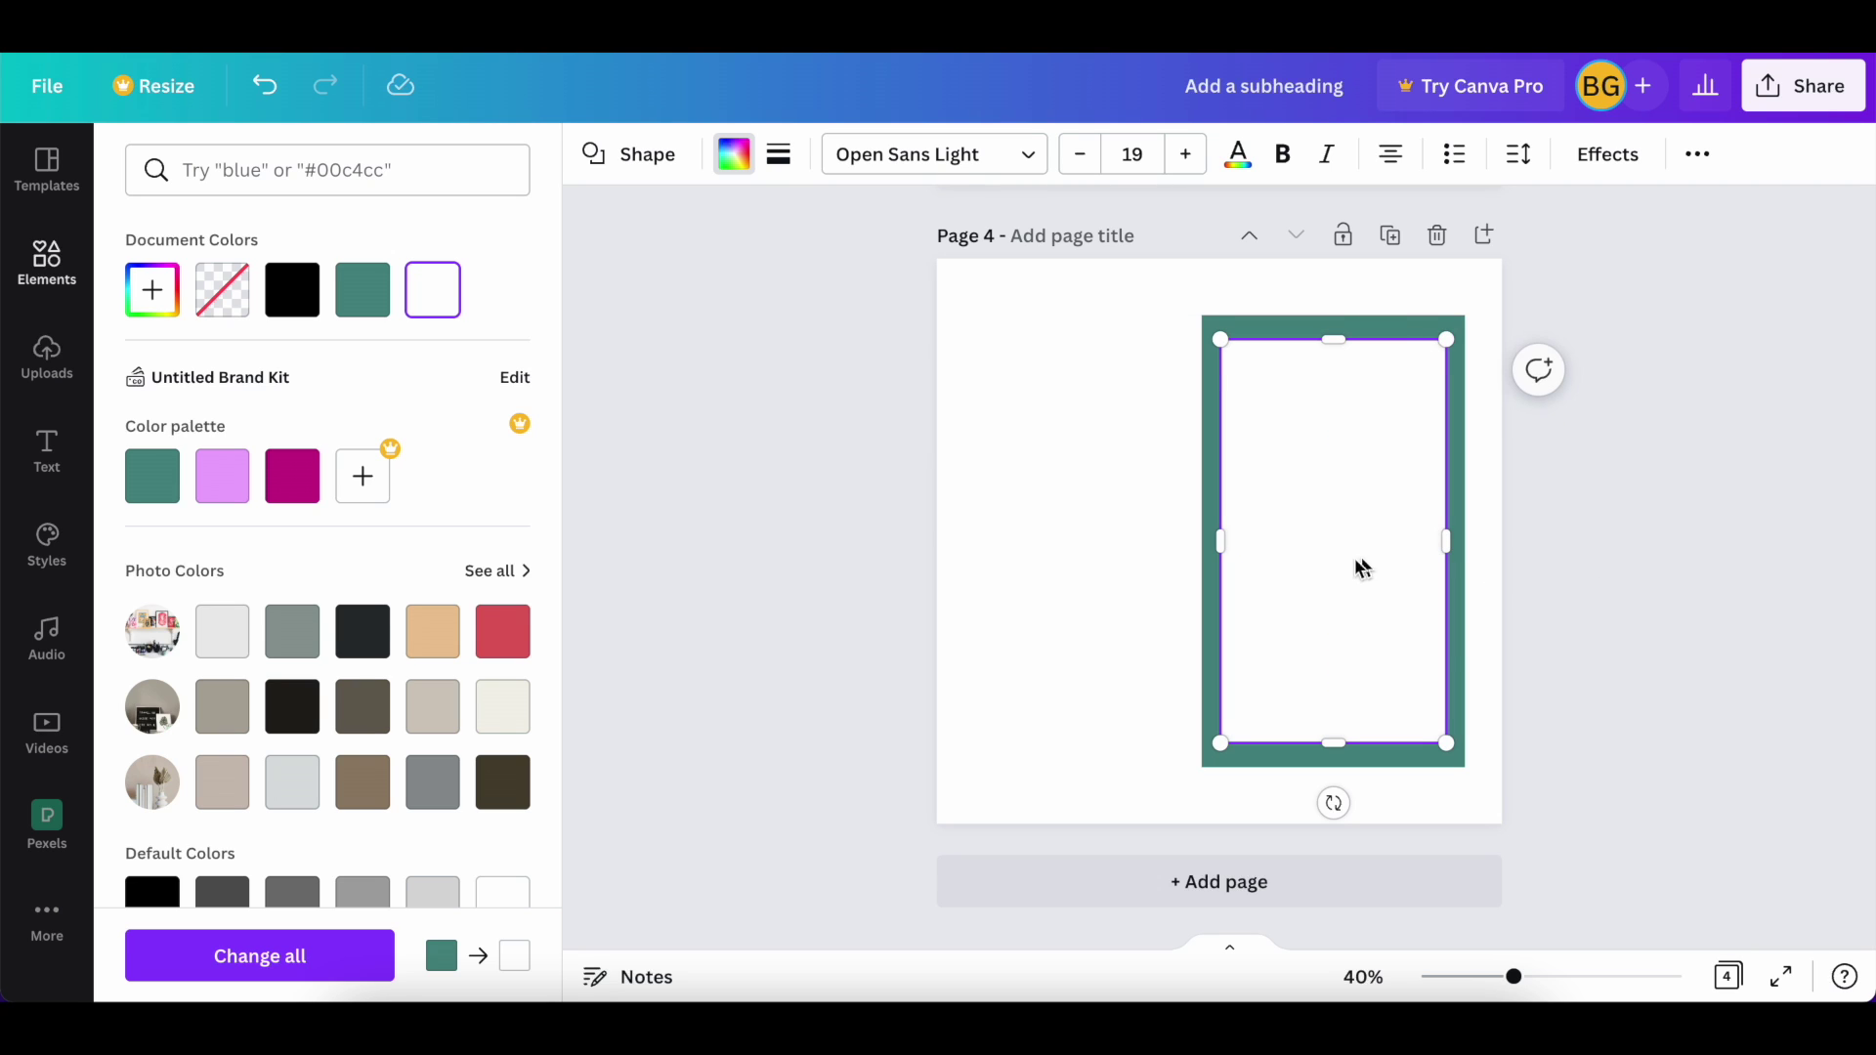
{"action": "left_click", "coordinate": [1095, 484]}
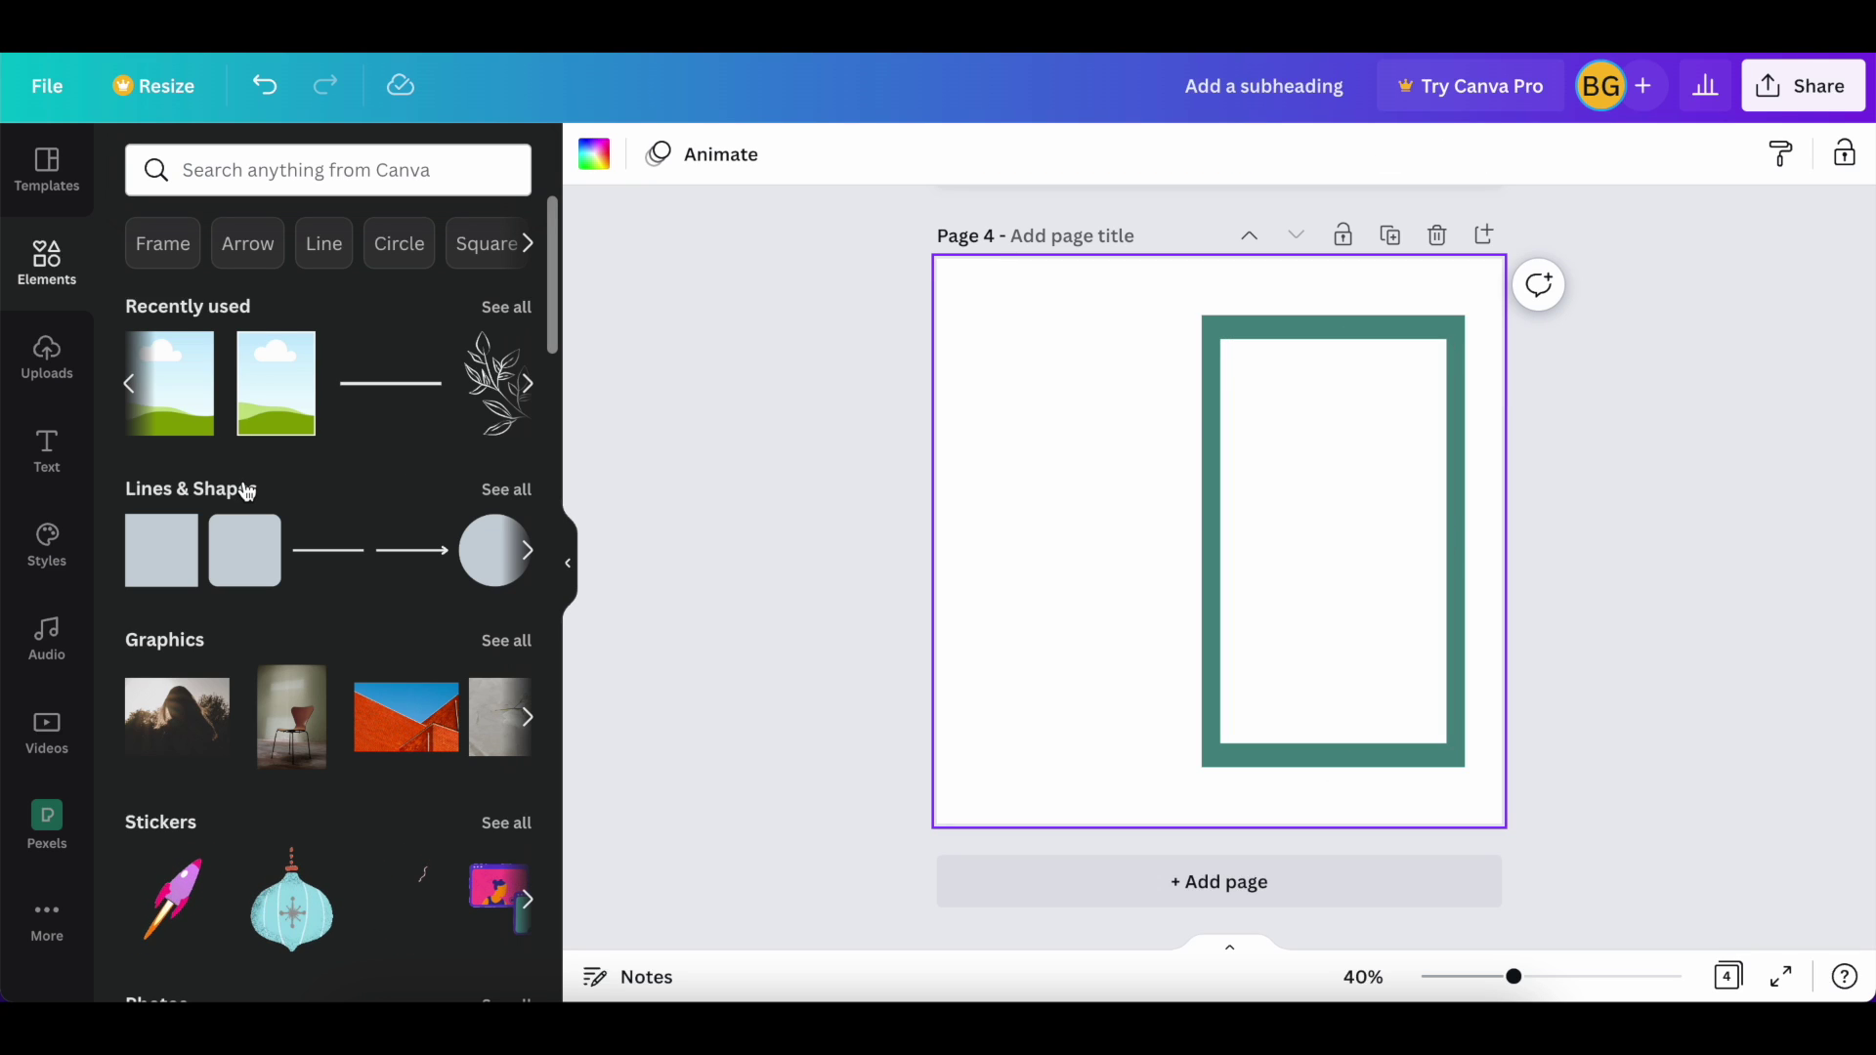
Insert a single-photo grid filling the page 4 background and open its position options
{"action": "scroll", "coordinate": [335, 852], "scroll_direction": "down", "scroll_amount": 10}
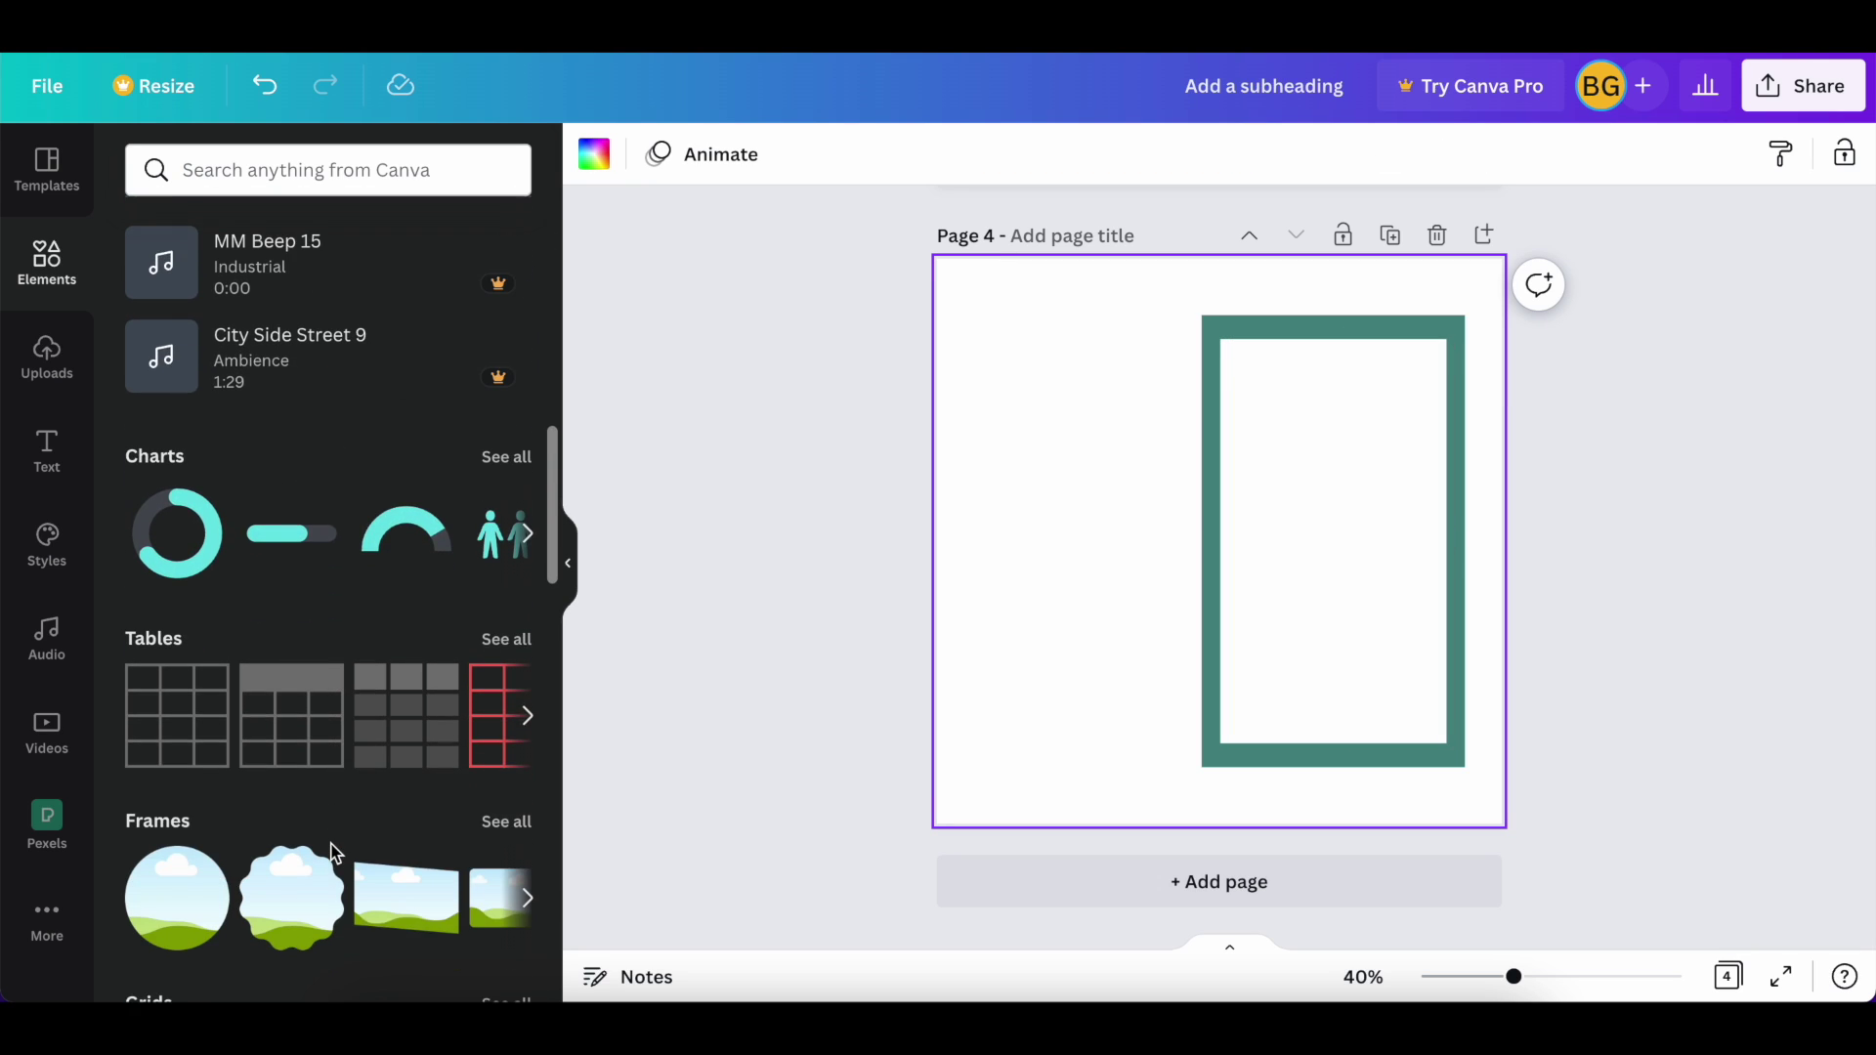
{"action": "scroll", "coordinate": [204, 763], "scroll_direction": "down", "scroll_amount": 3}
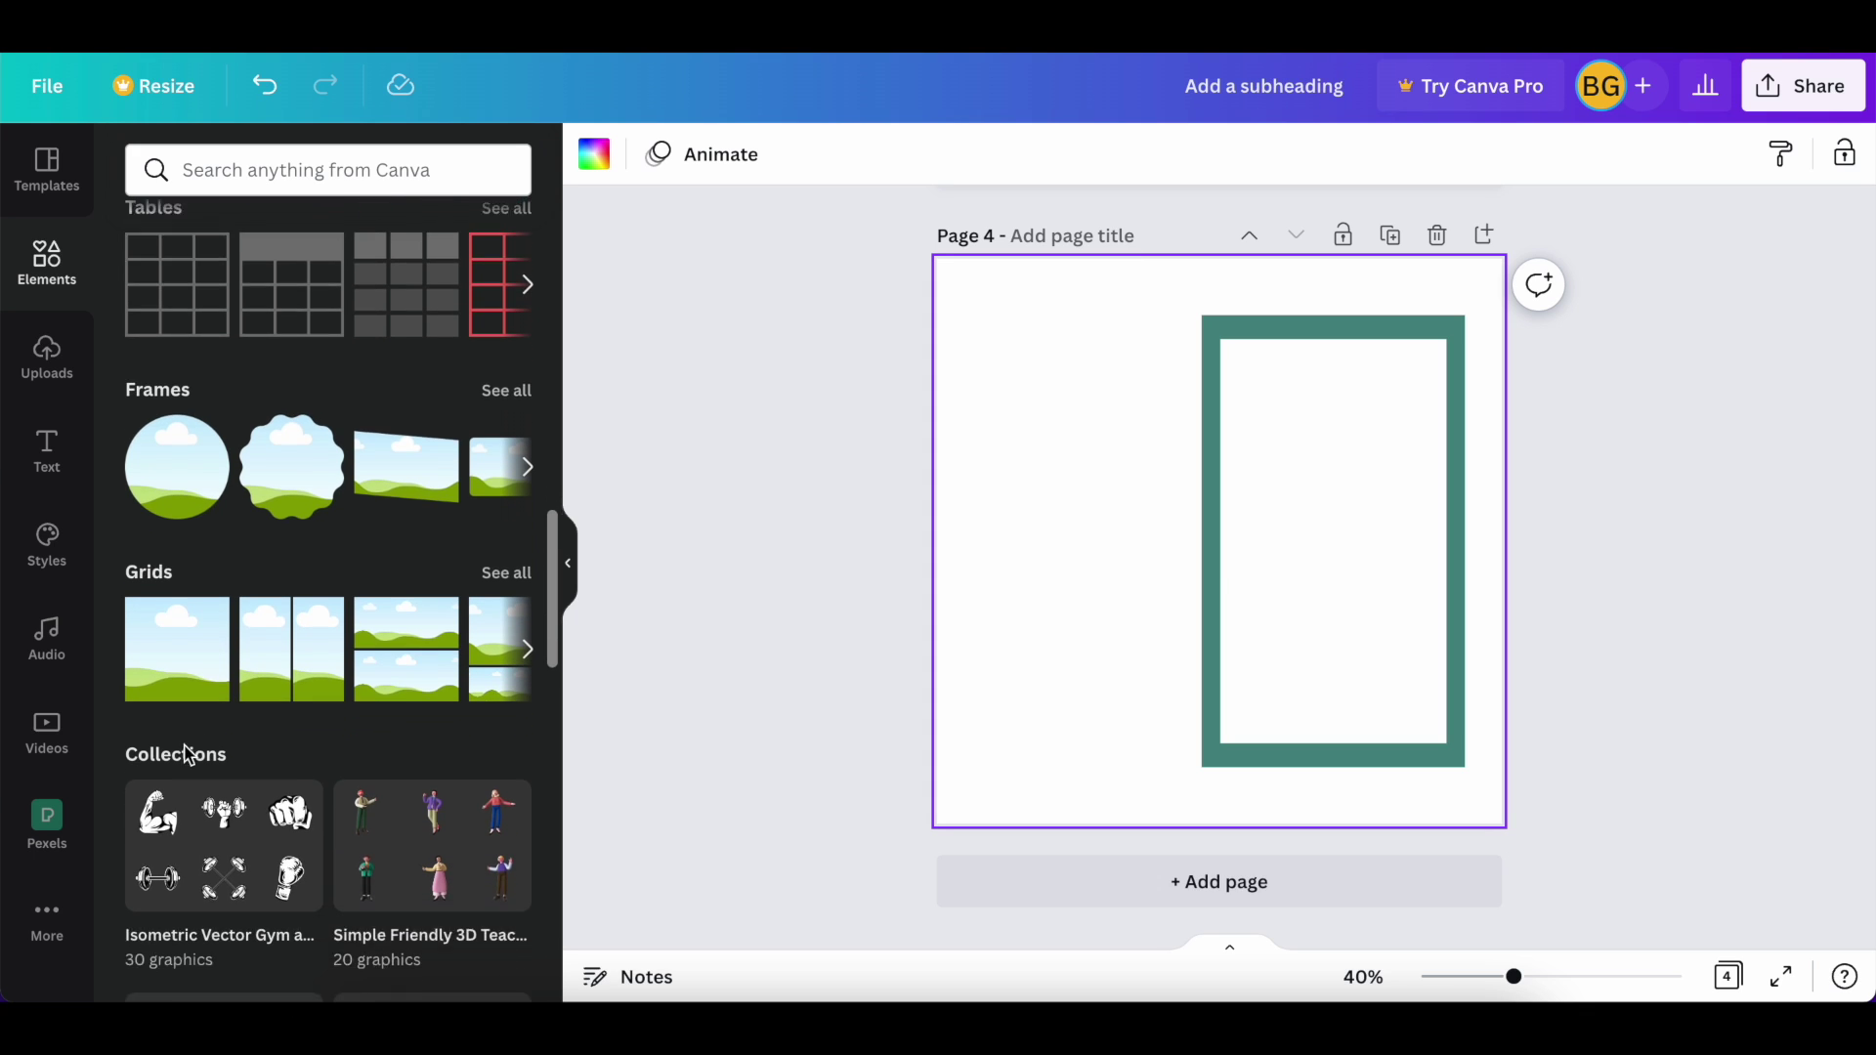
{"action": "left_click", "coordinate": [169, 547]}
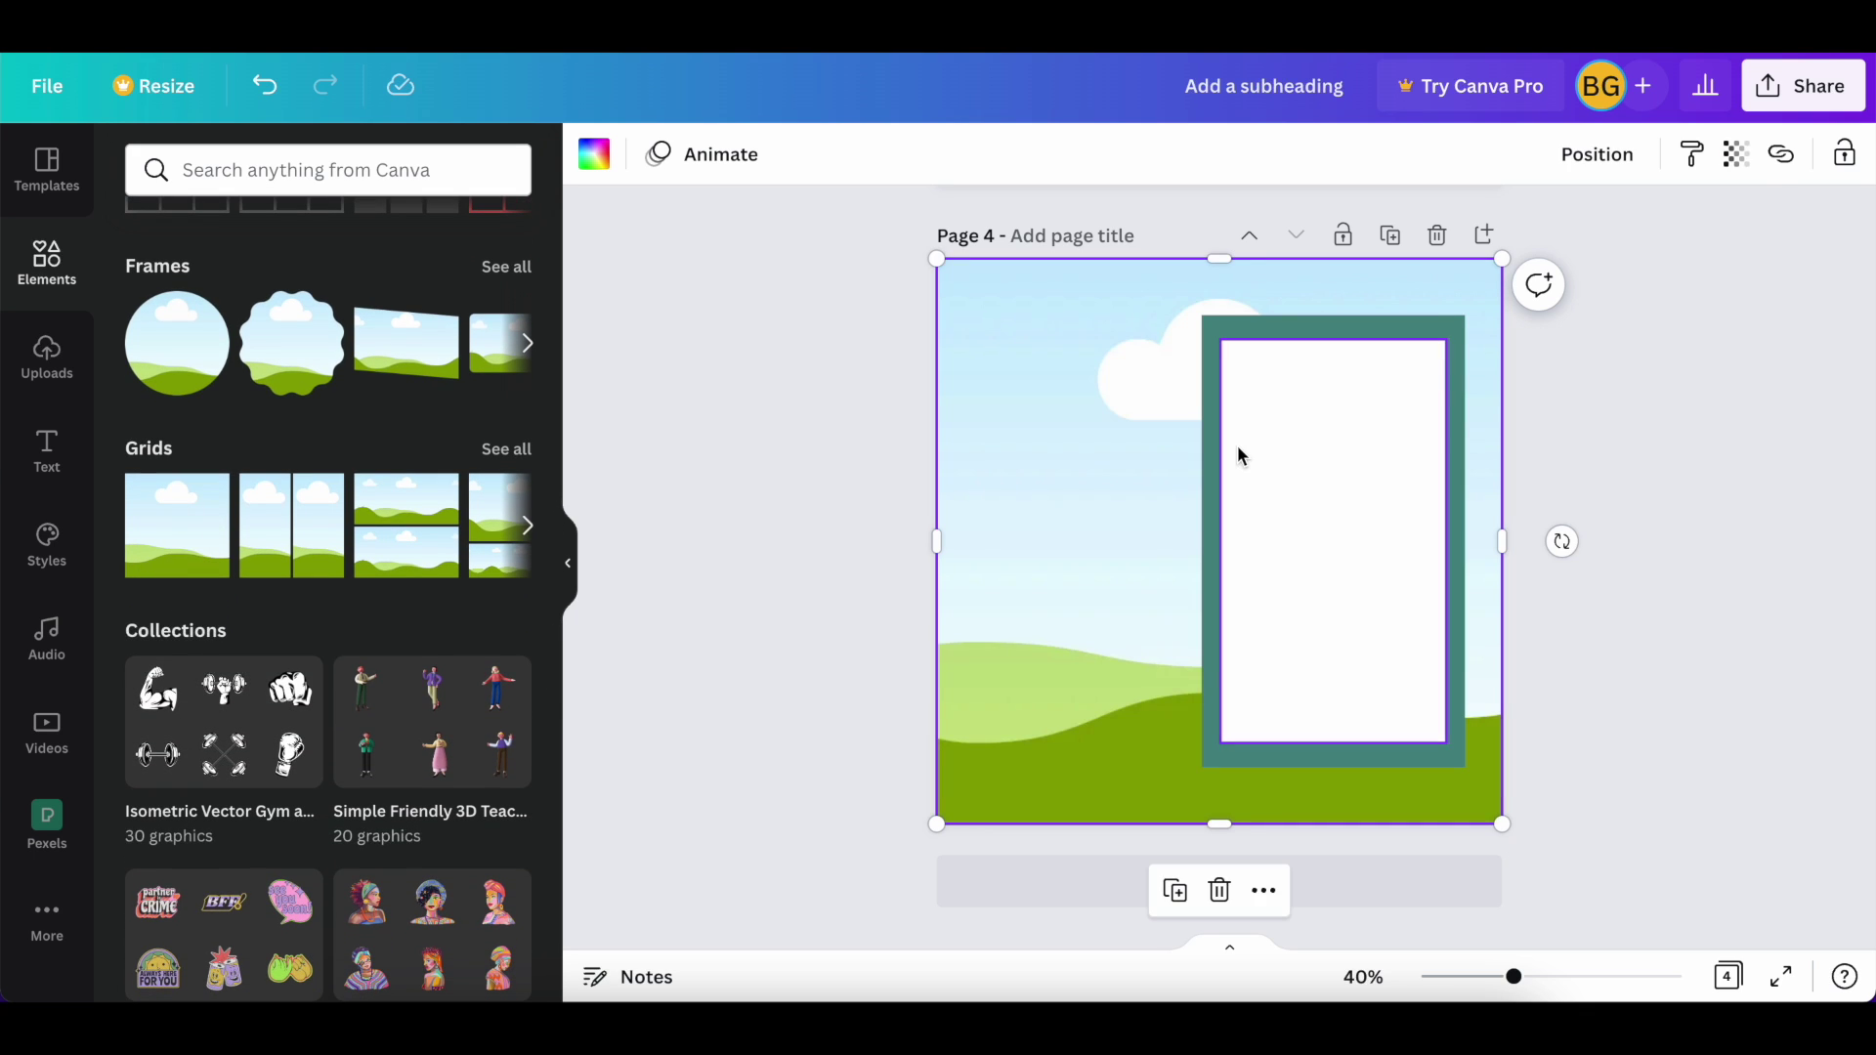
{"action": "left_click", "coordinate": [1596, 156]}
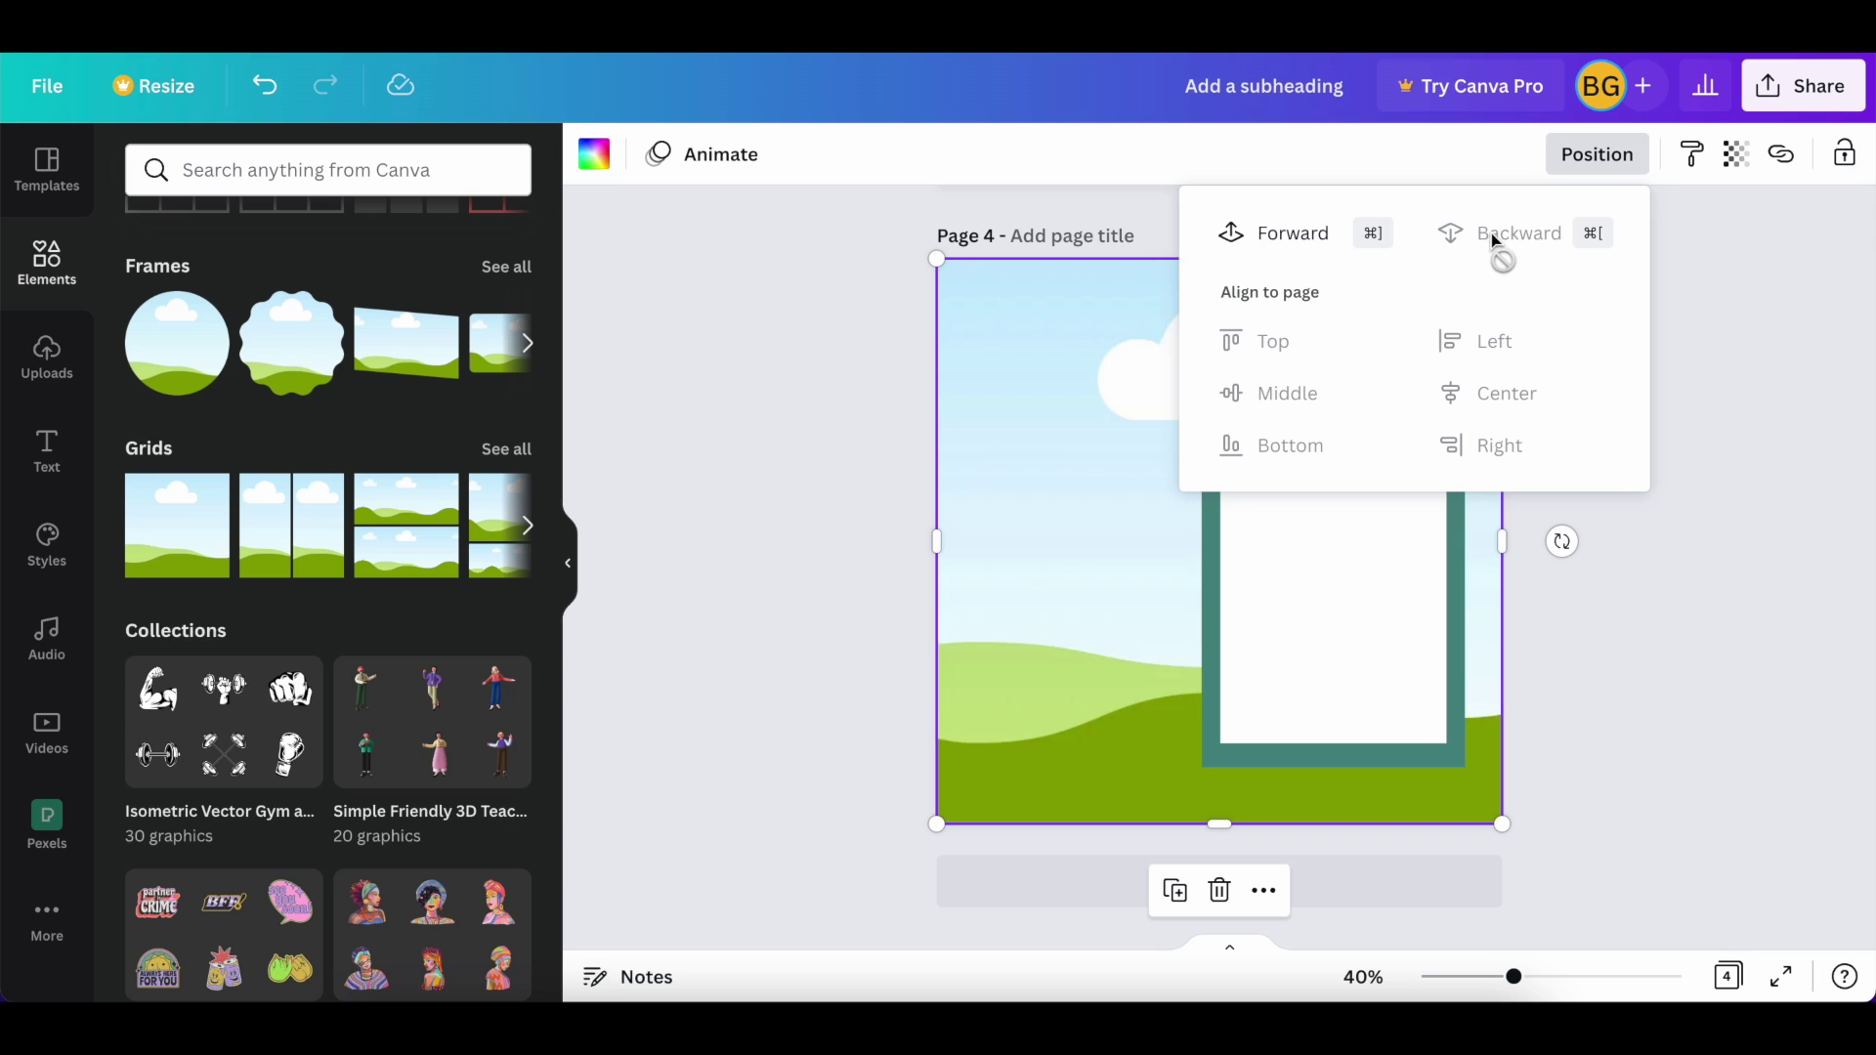
Bring the page 4 photo grid to the front and shrink it into a landscape rectangle overlapping the middle of the green border
{"action": "left_click", "coordinate": [1278, 256]}
{"action": "left_click", "coordinate": [1040, 482]}
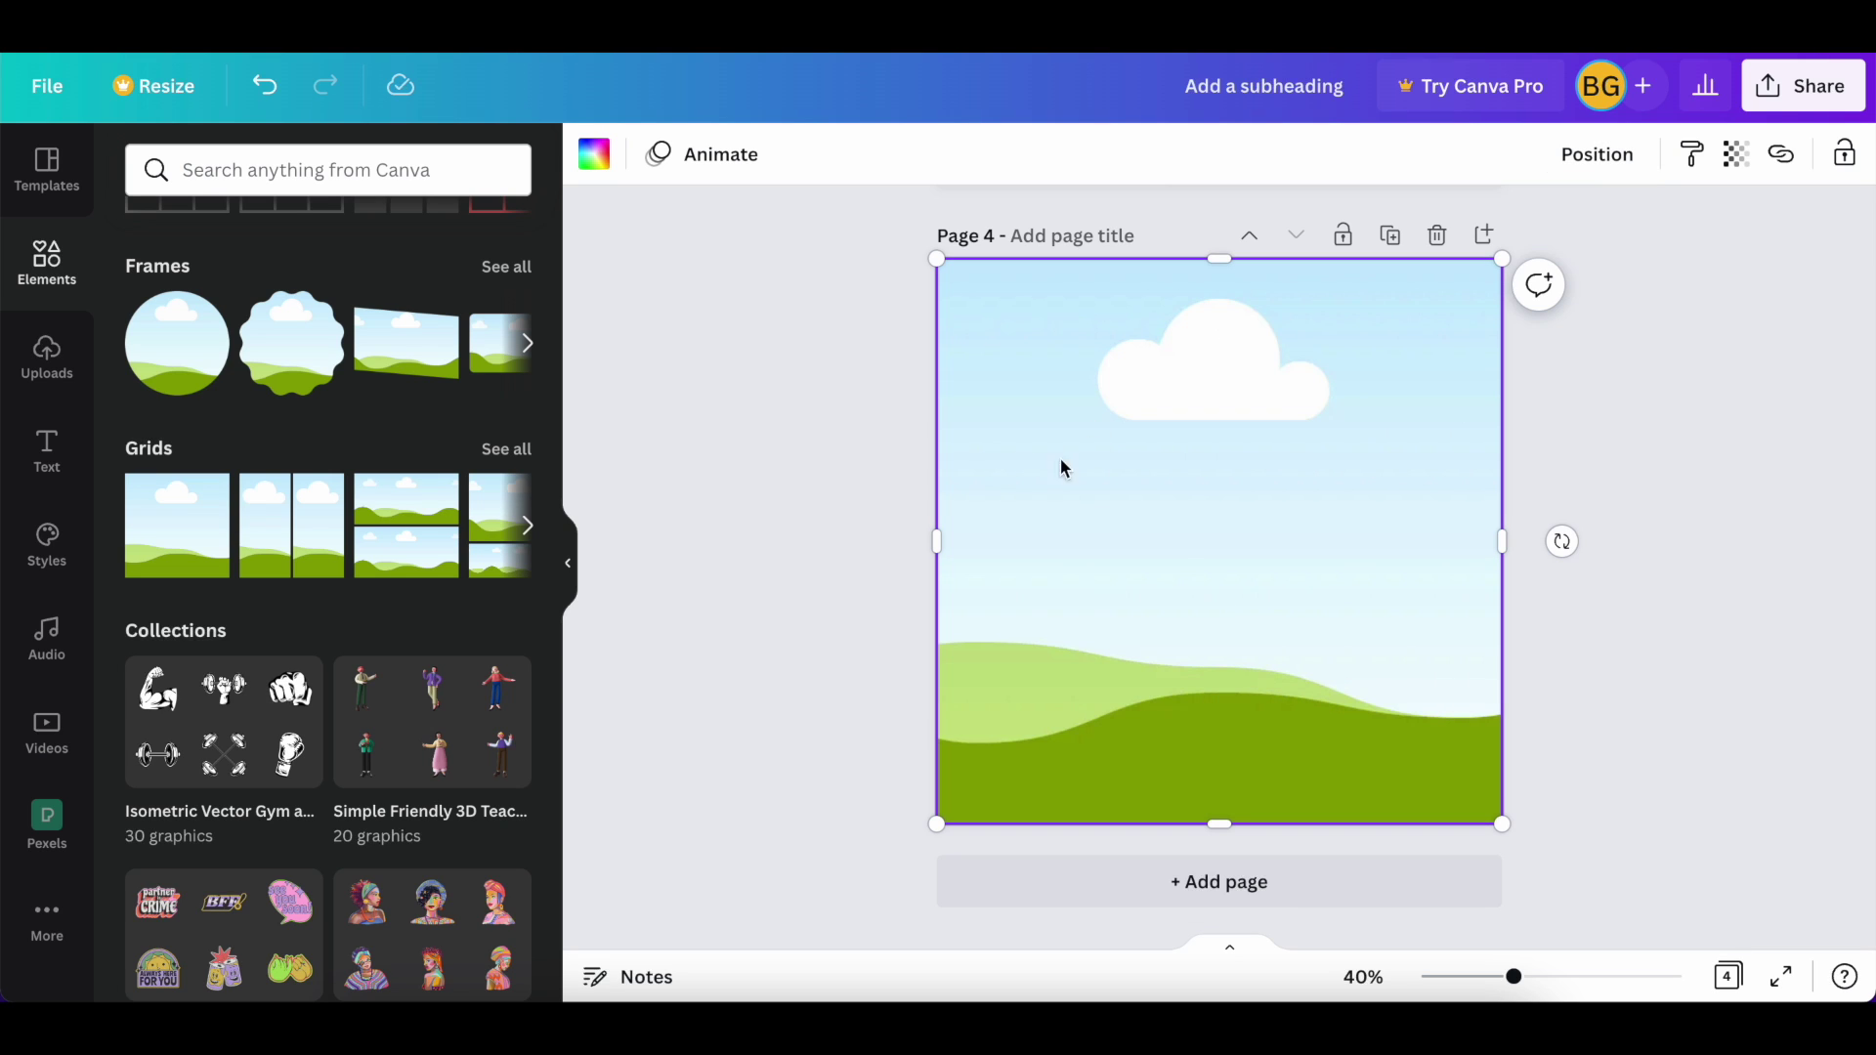
{"action": "left_click_drag", "start_coordinate": [1499, 262], "coordinate": [1418, 476]}
{"action": "left_click_drag", "start_coordinate": [1289, 528], "coordinate": [1329, 427]}
{"action": "left_click_drag", "start_coordinate": [1444, 536], "coordinate": [1423, 536]}
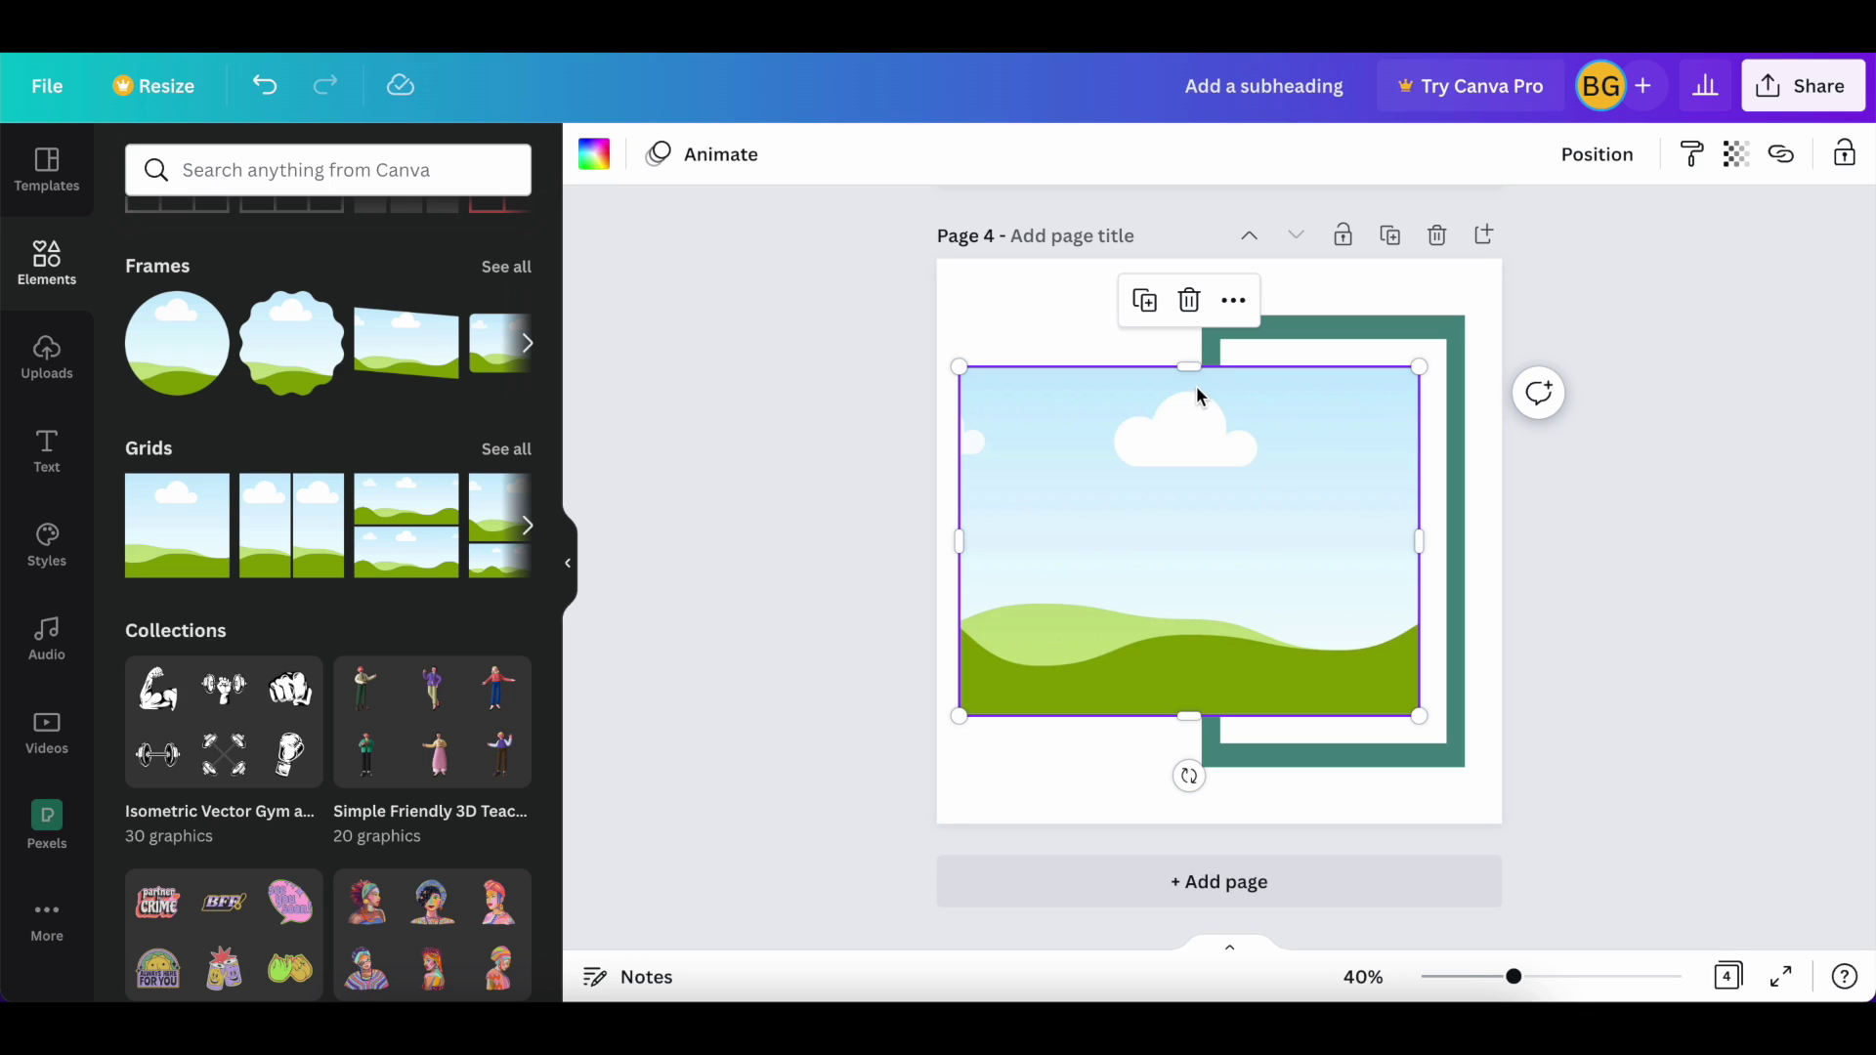
{"action": "left_click_drag", "start_coordinate": [1201, 557], "coordinate": [1203, 564]}
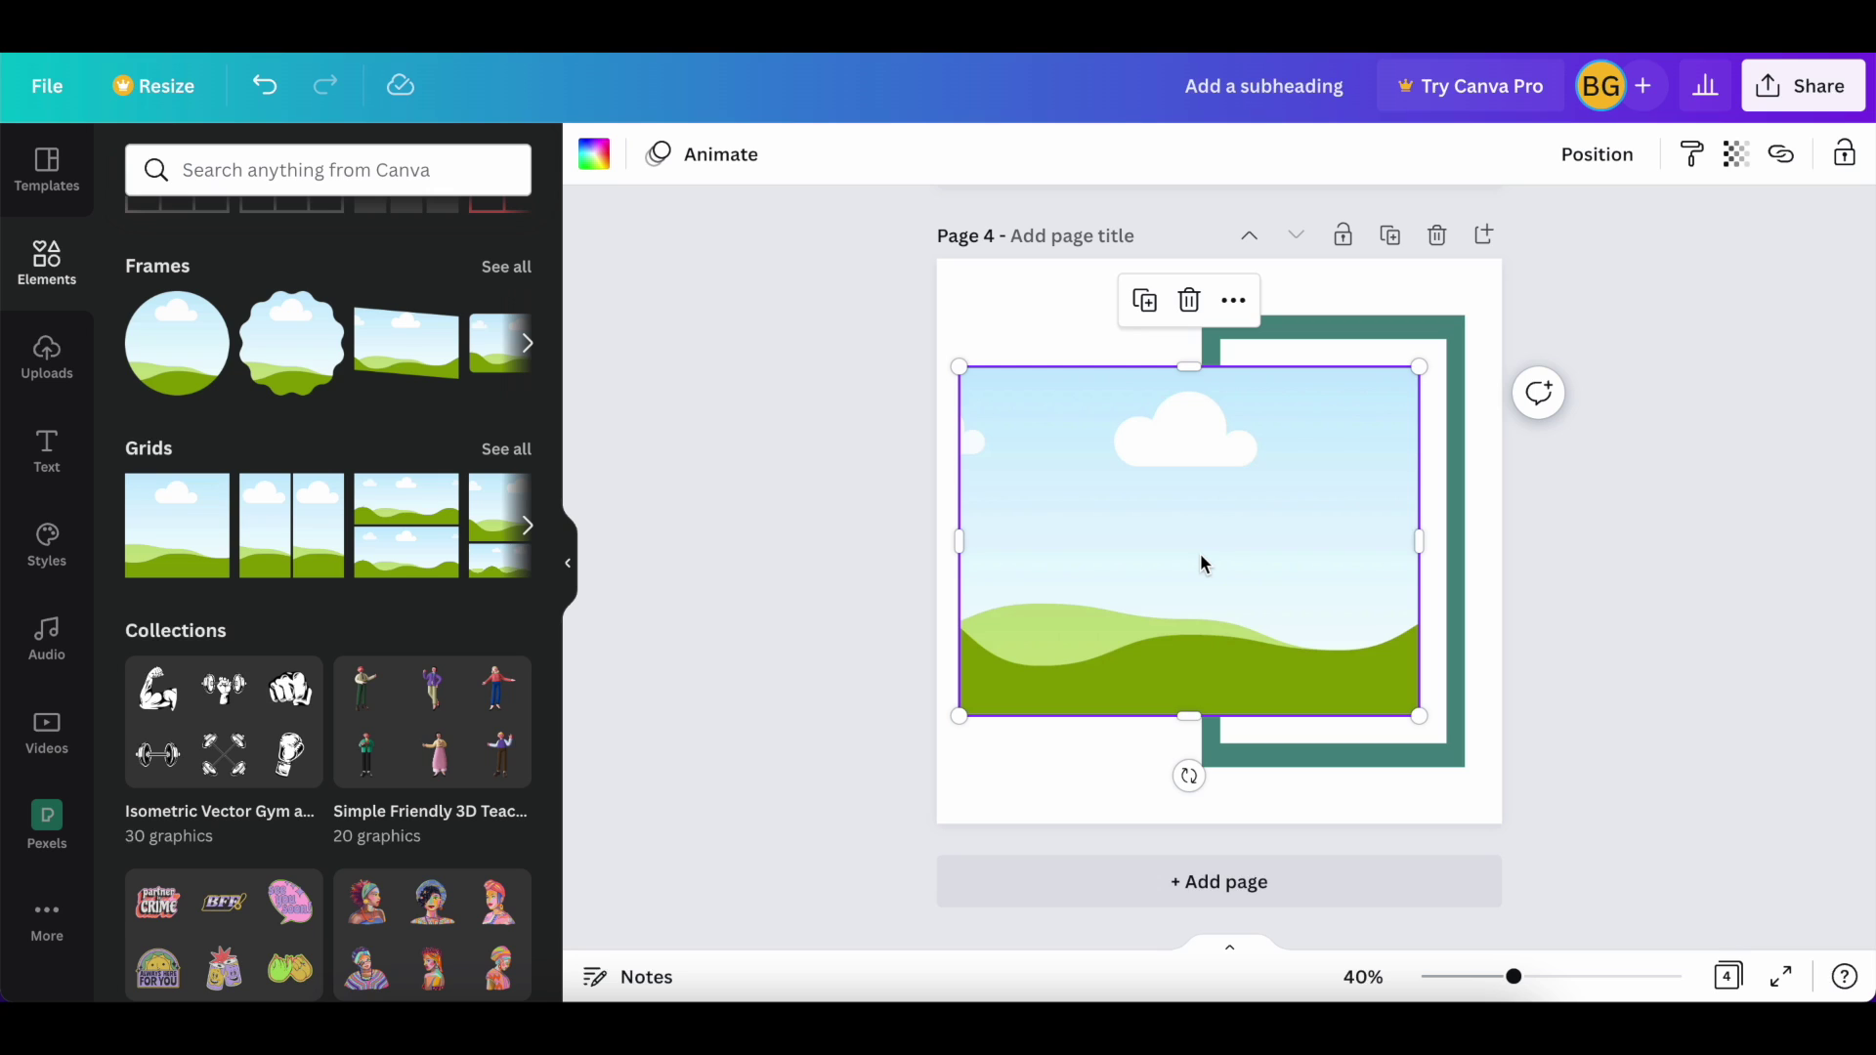
Add a subheading text box to page 4, set its font to Alegreya and align it left
{"action": "left_click", "coordinate": [43, 457]}
{"action": "left_click", "coordinate": [266, 388]}
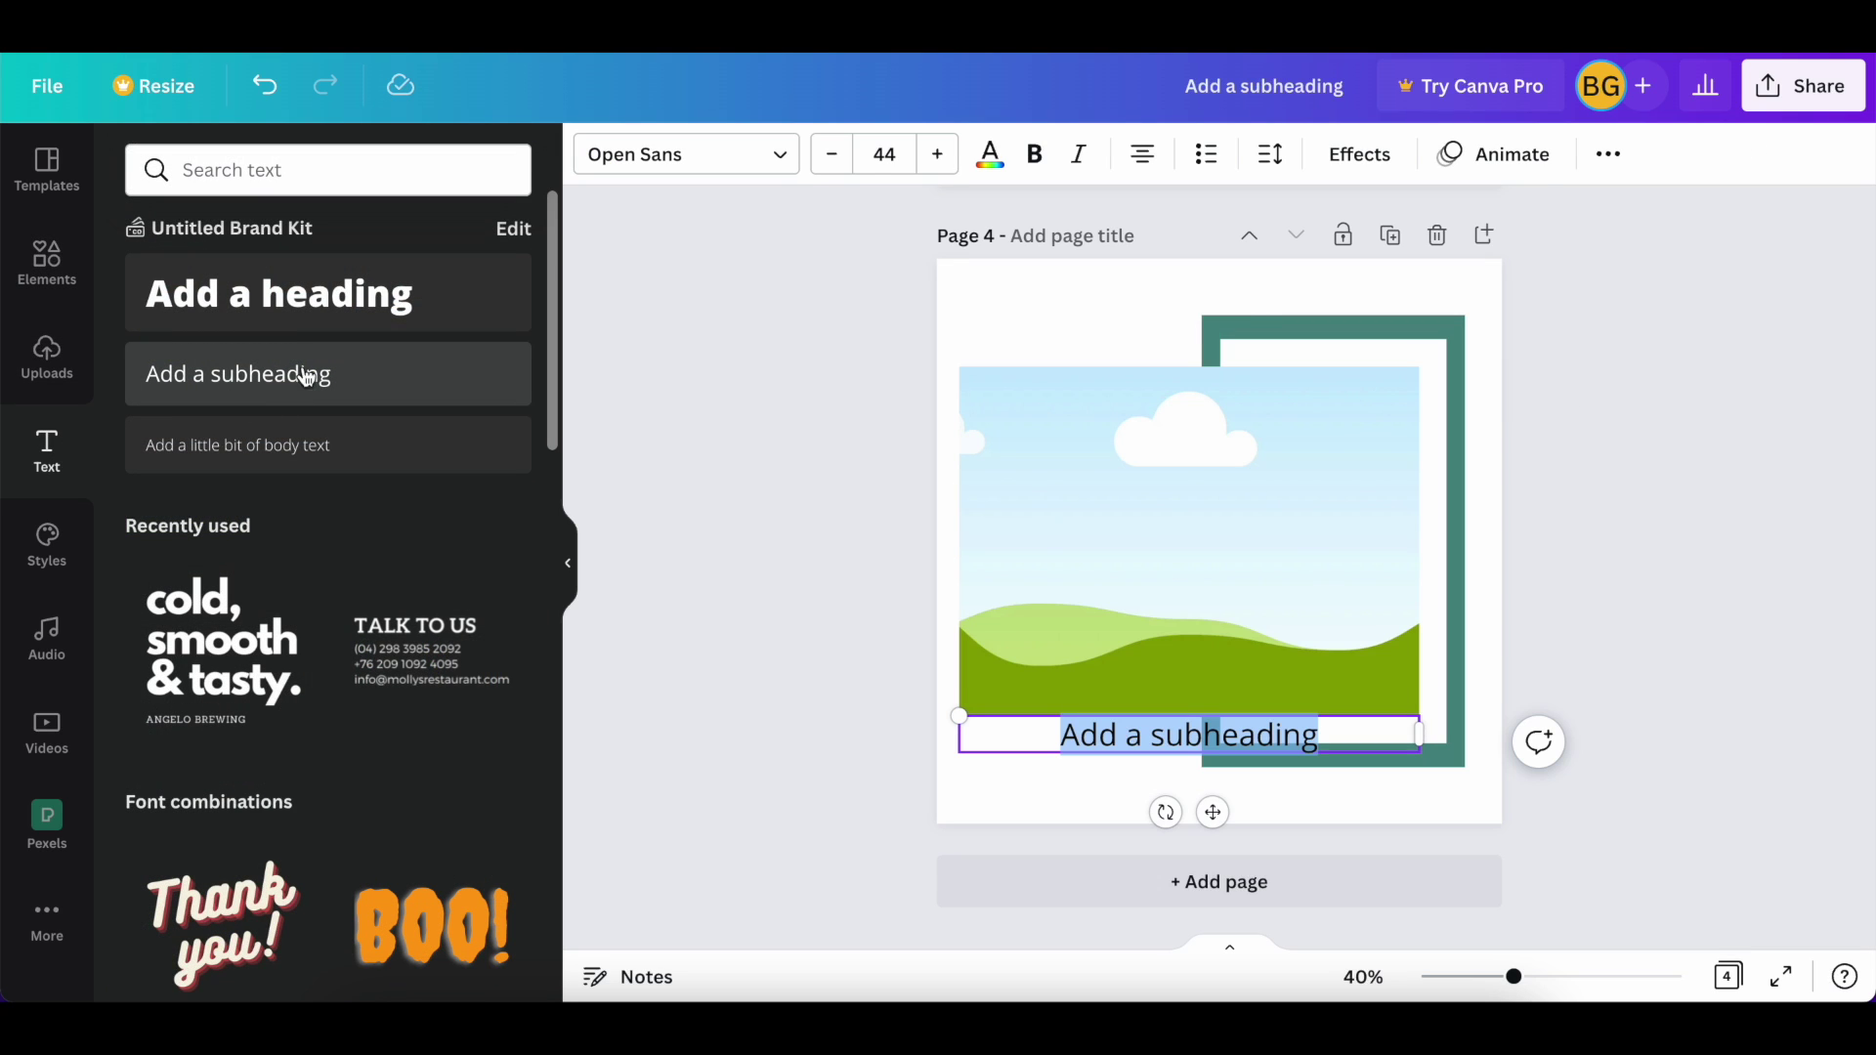
{"action": "left_click", "coordinate": [794, 166]}
{"action": "left_click", "coordinate": [355, 252]}
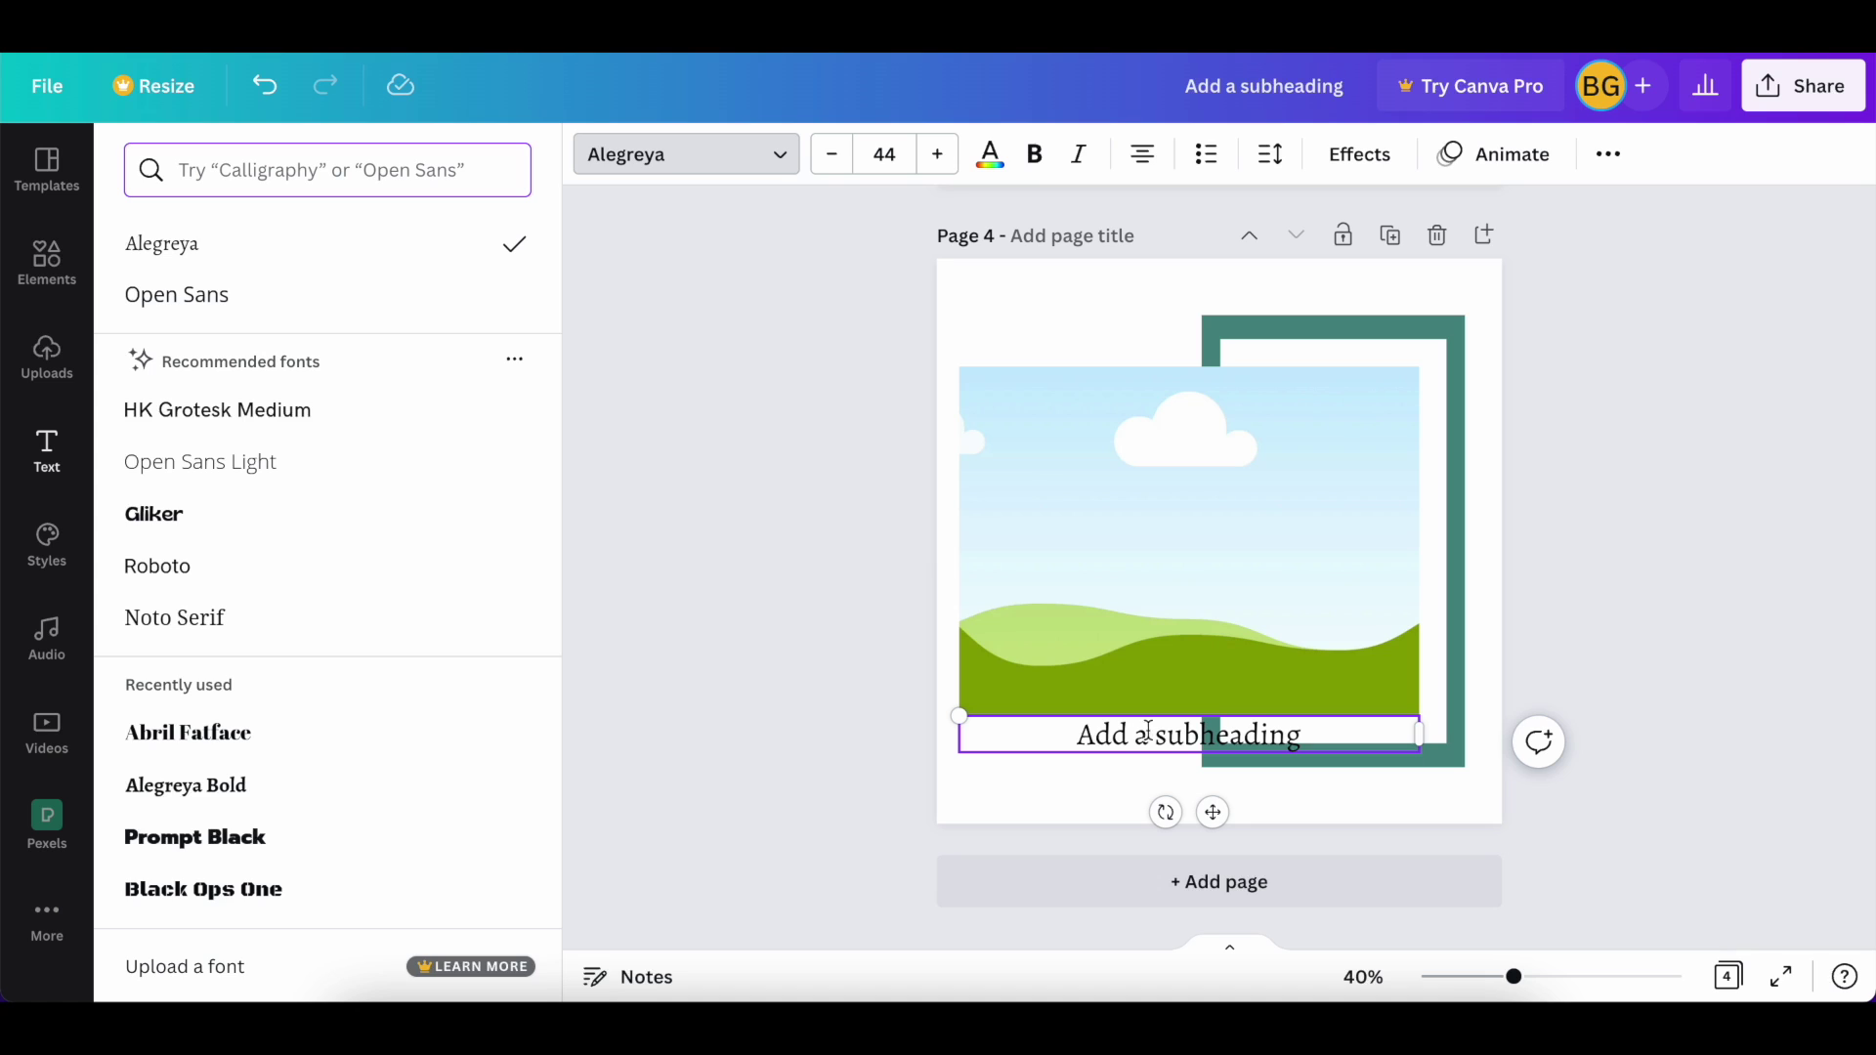
{"action": "left_click_drag", "start_coordinate": [1310, 740], "coordinate": [1036, 736]}
{"action": "left_click", "coordinate": [1143, 154]}
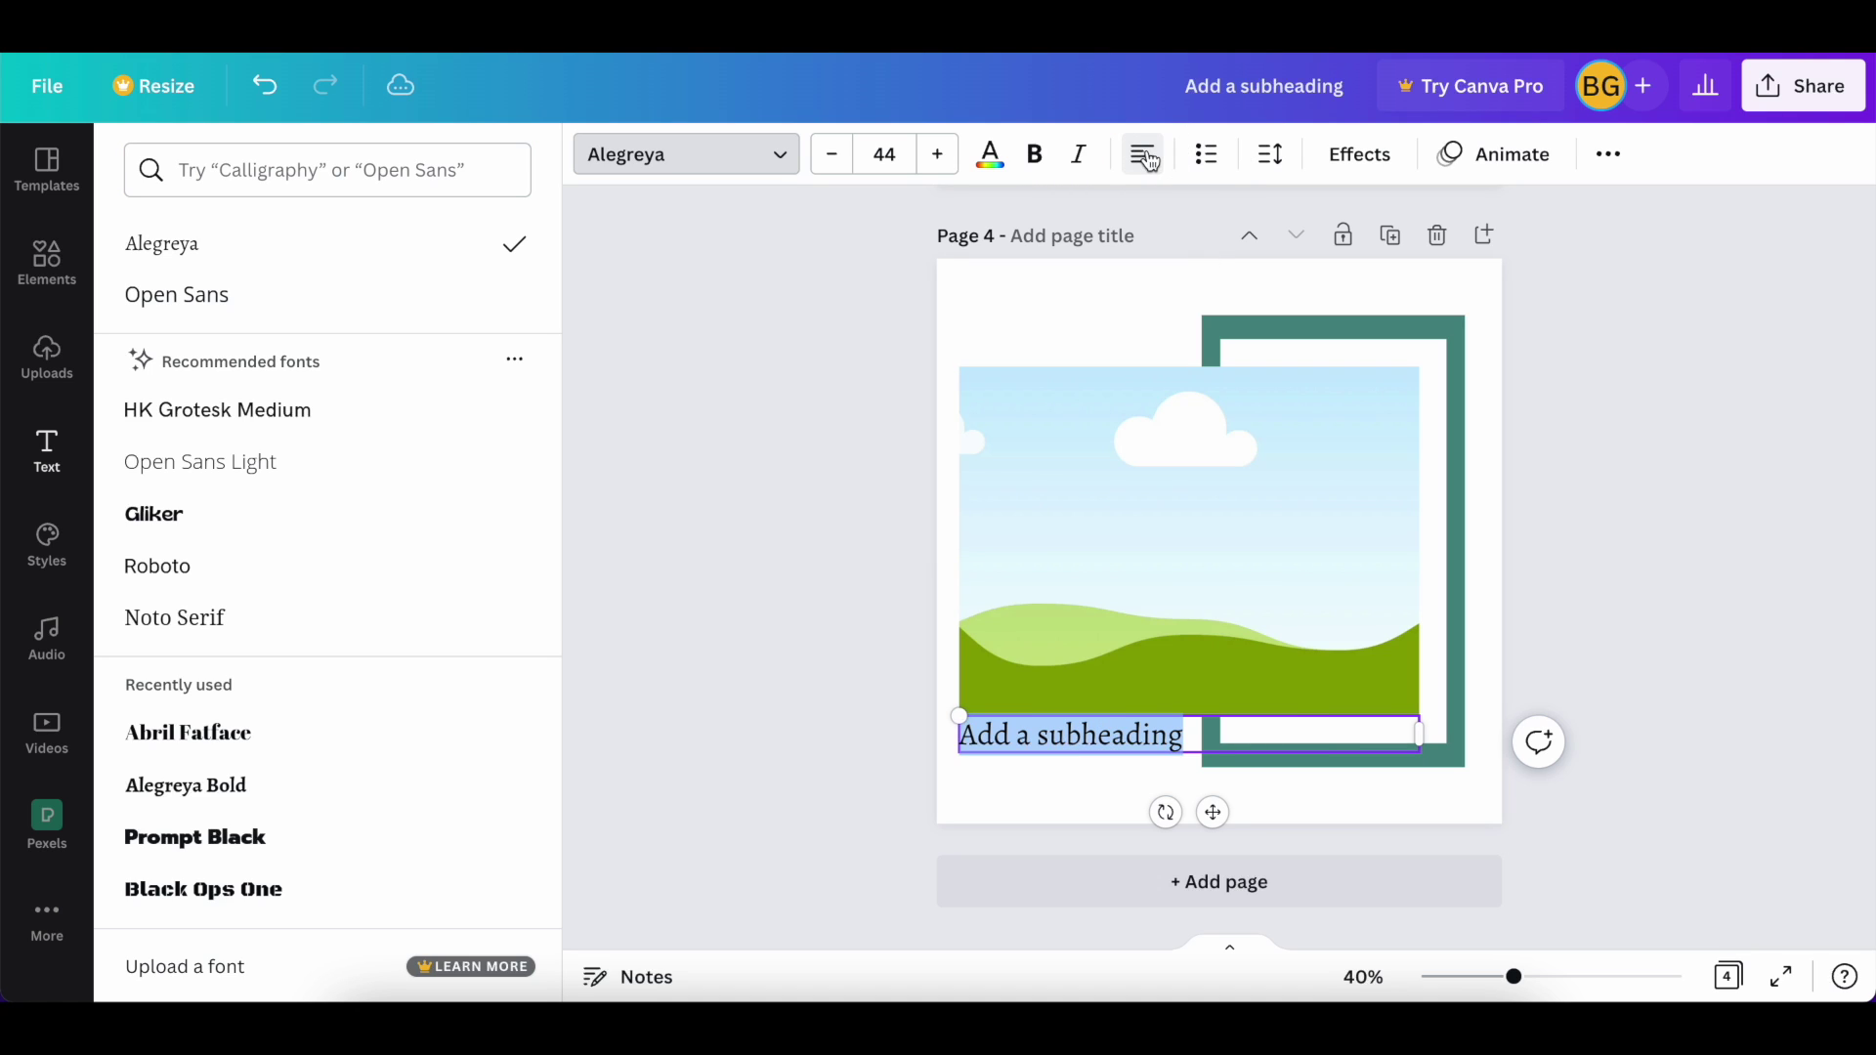
Move the subheading just above the photo grid, flush with its left edge, and reduce its font size to 37
{"action": "left_click_drag", "start_coordinate": [1214, 814], "coordinate": [1210, 407]}
{"action": "left_click", "coordinate": [833, 155]}
{"action": "left_click", "coordinate": [833, 155]}
{"action": "left_click", "coordinate": [834, 154]}
{"action": "left_click", "coordinate": [833, 156]}
{"action": "left_click", "coordinate": [833, 157]}
{"action": "left_click", "coordinate": [834, 156]}
{"action": "left_click", "coordinate": [833, 157]}
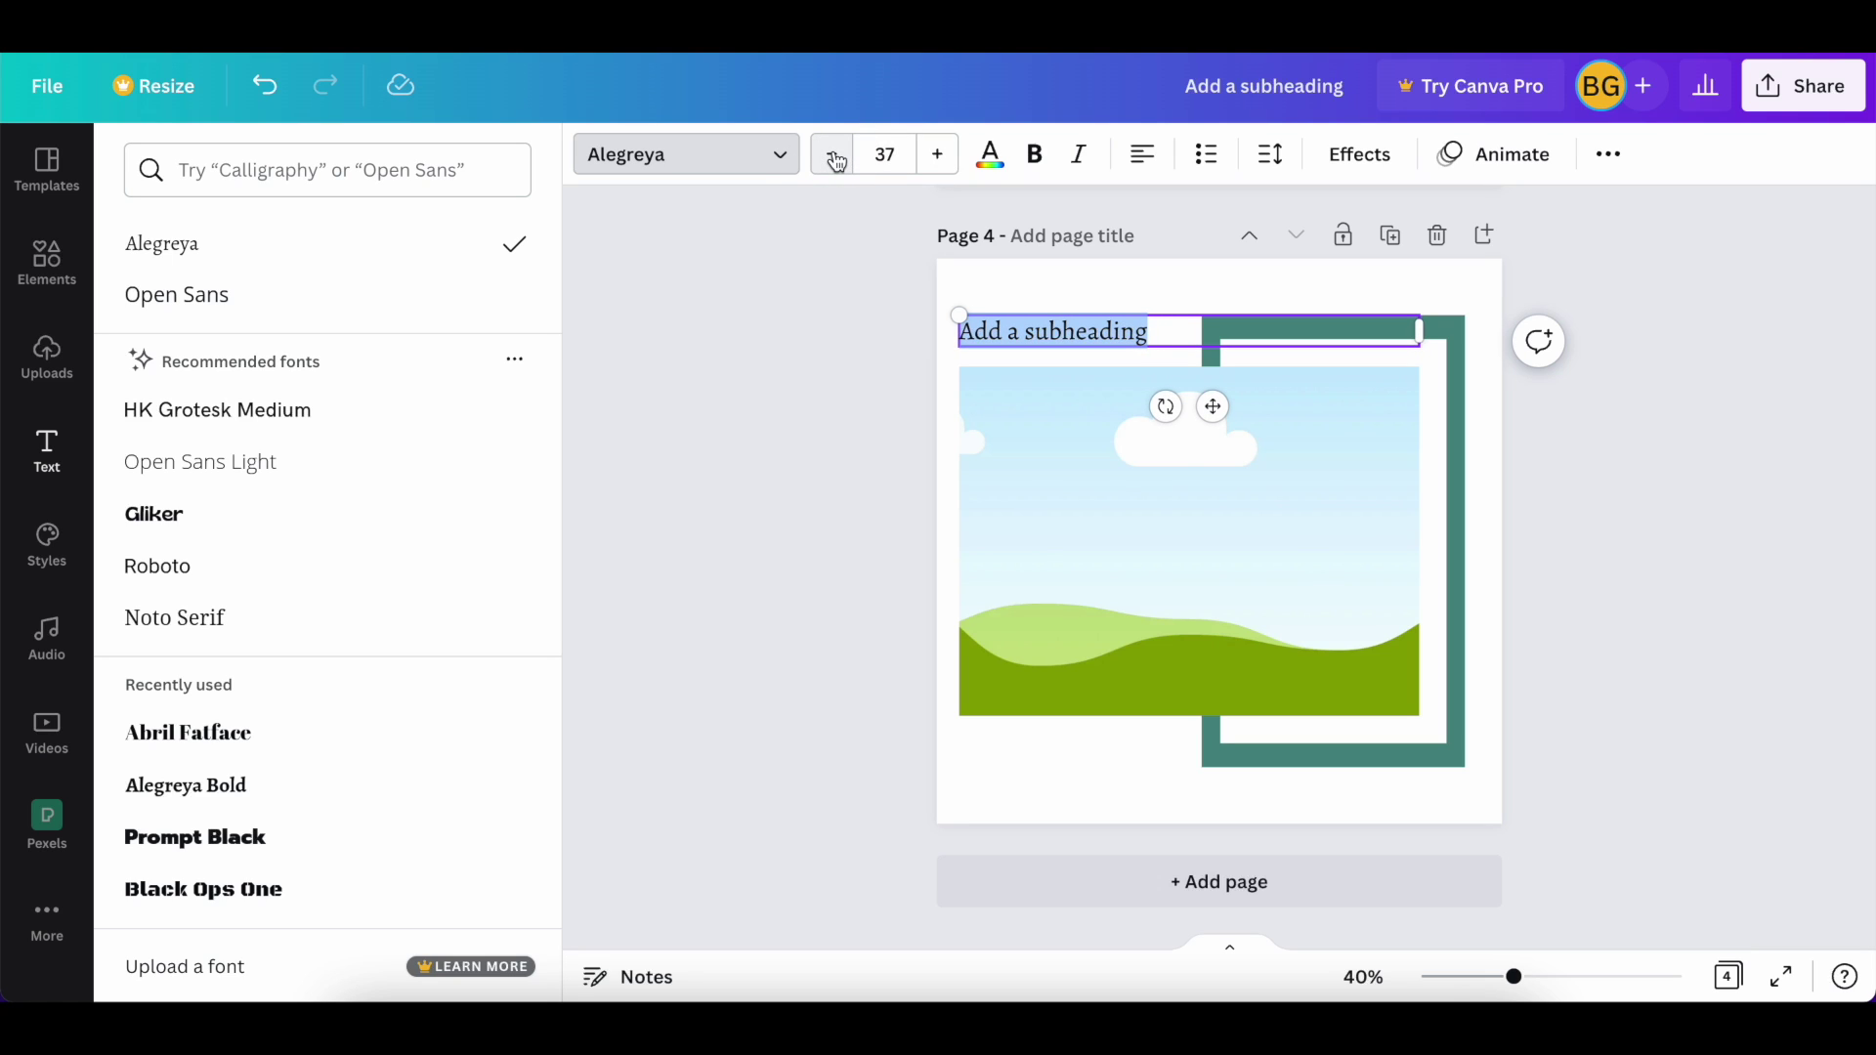
{"action": "left_click_drag", "start_coordinate": [1218, 407], "coordinate": [1216, 406]}
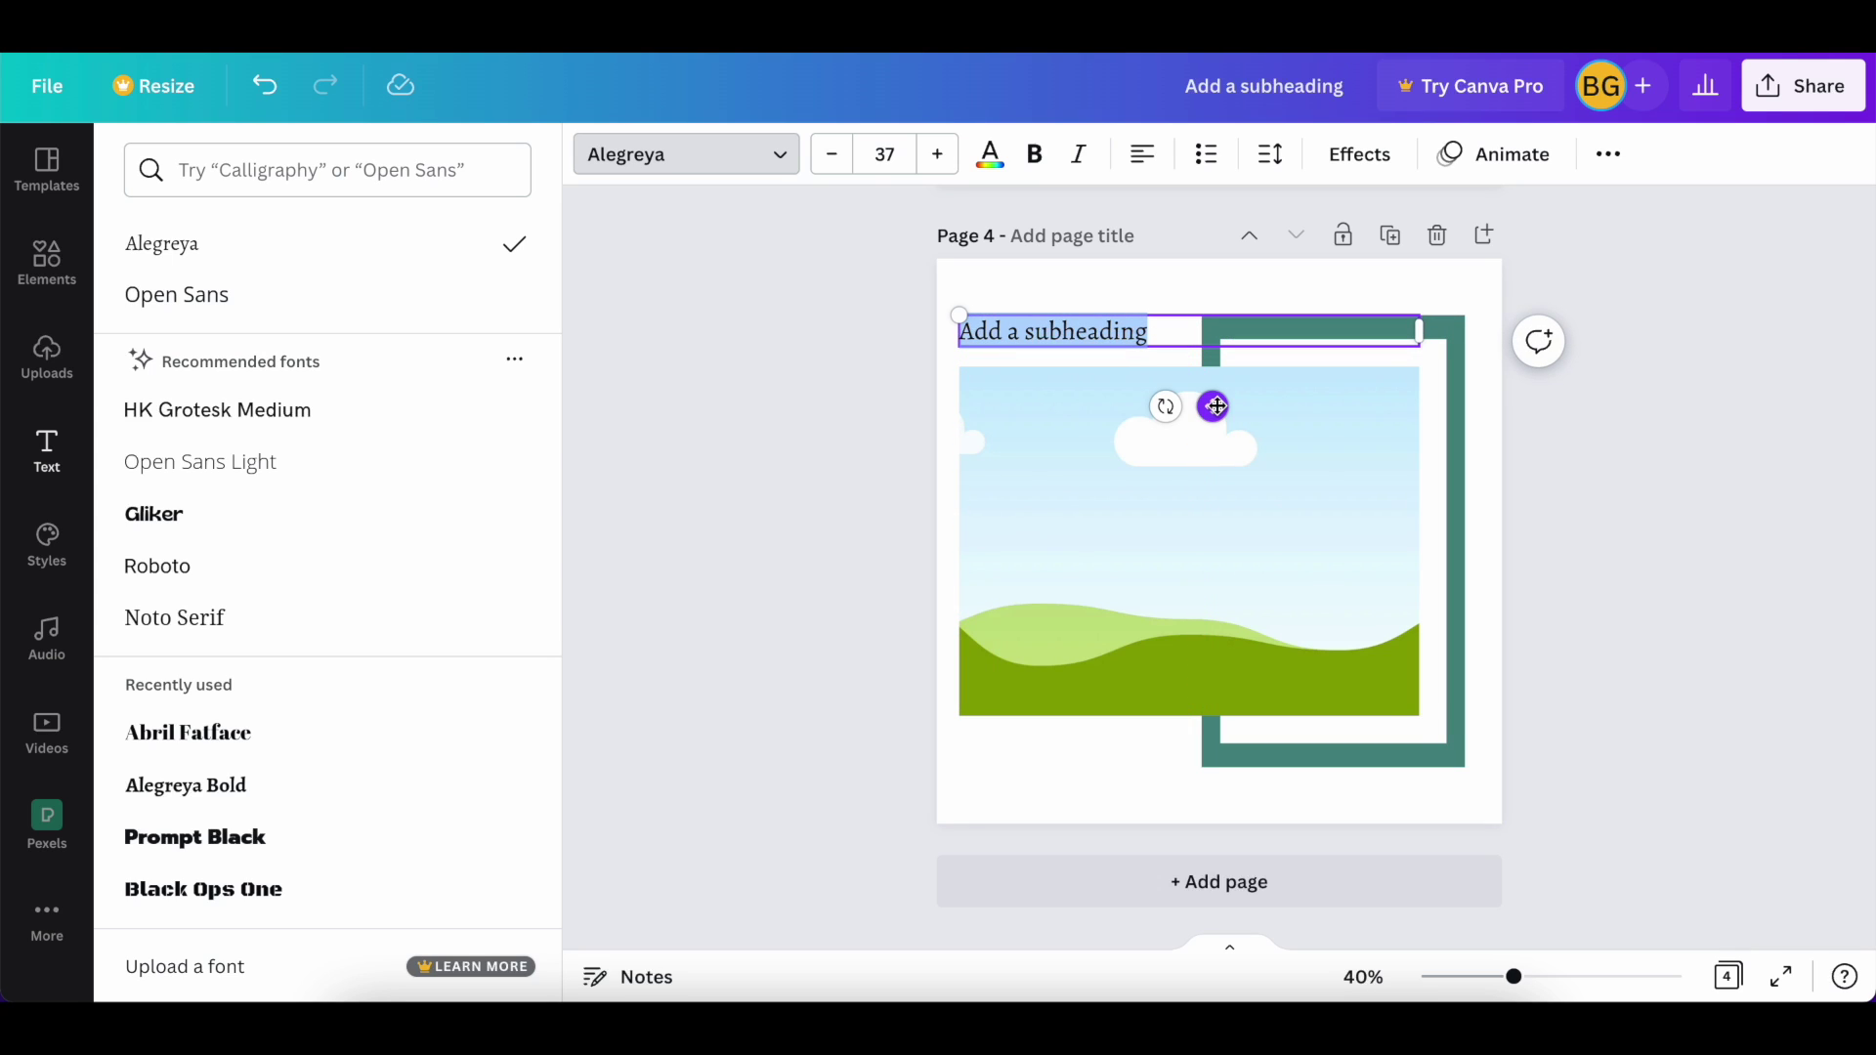
Add a body text box to page 4, set its font to Alegreya and align it left
{"action": "left_click", "coordinate": [1052, 543]}
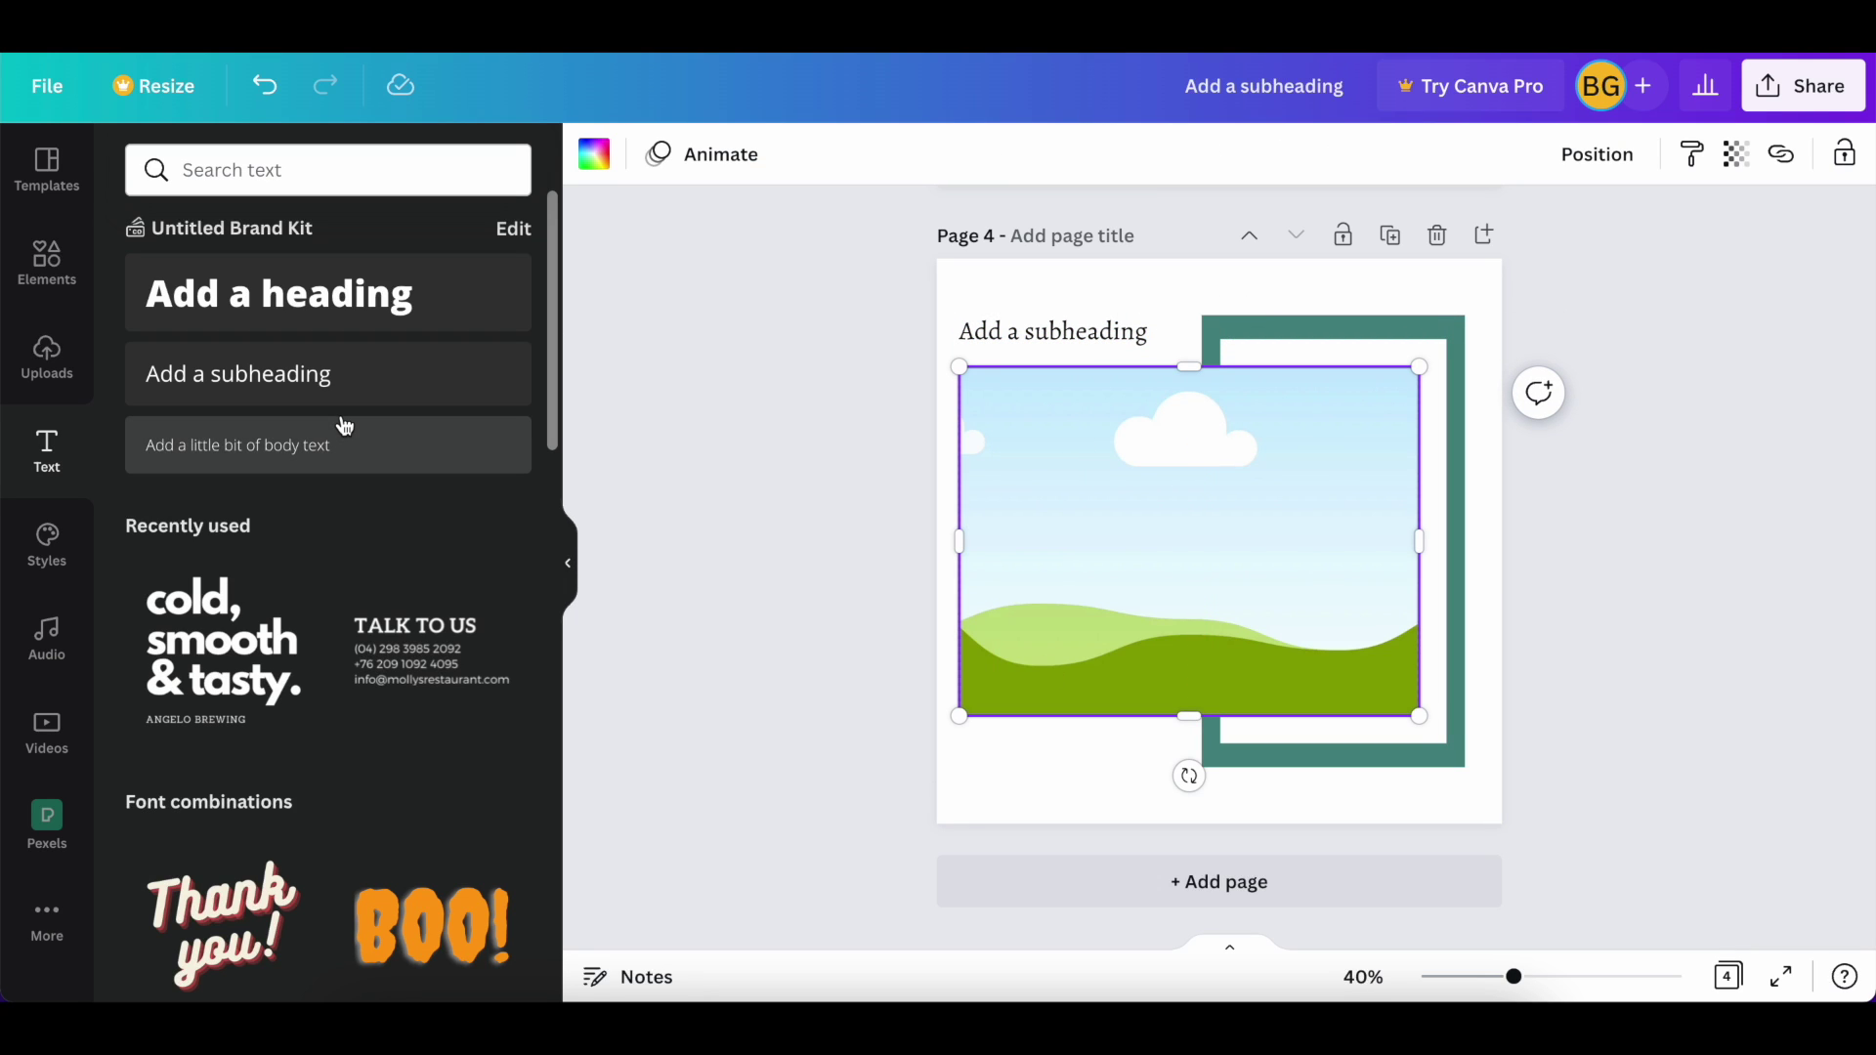
{"action": "left_click", "coordinate": [290, 459]}
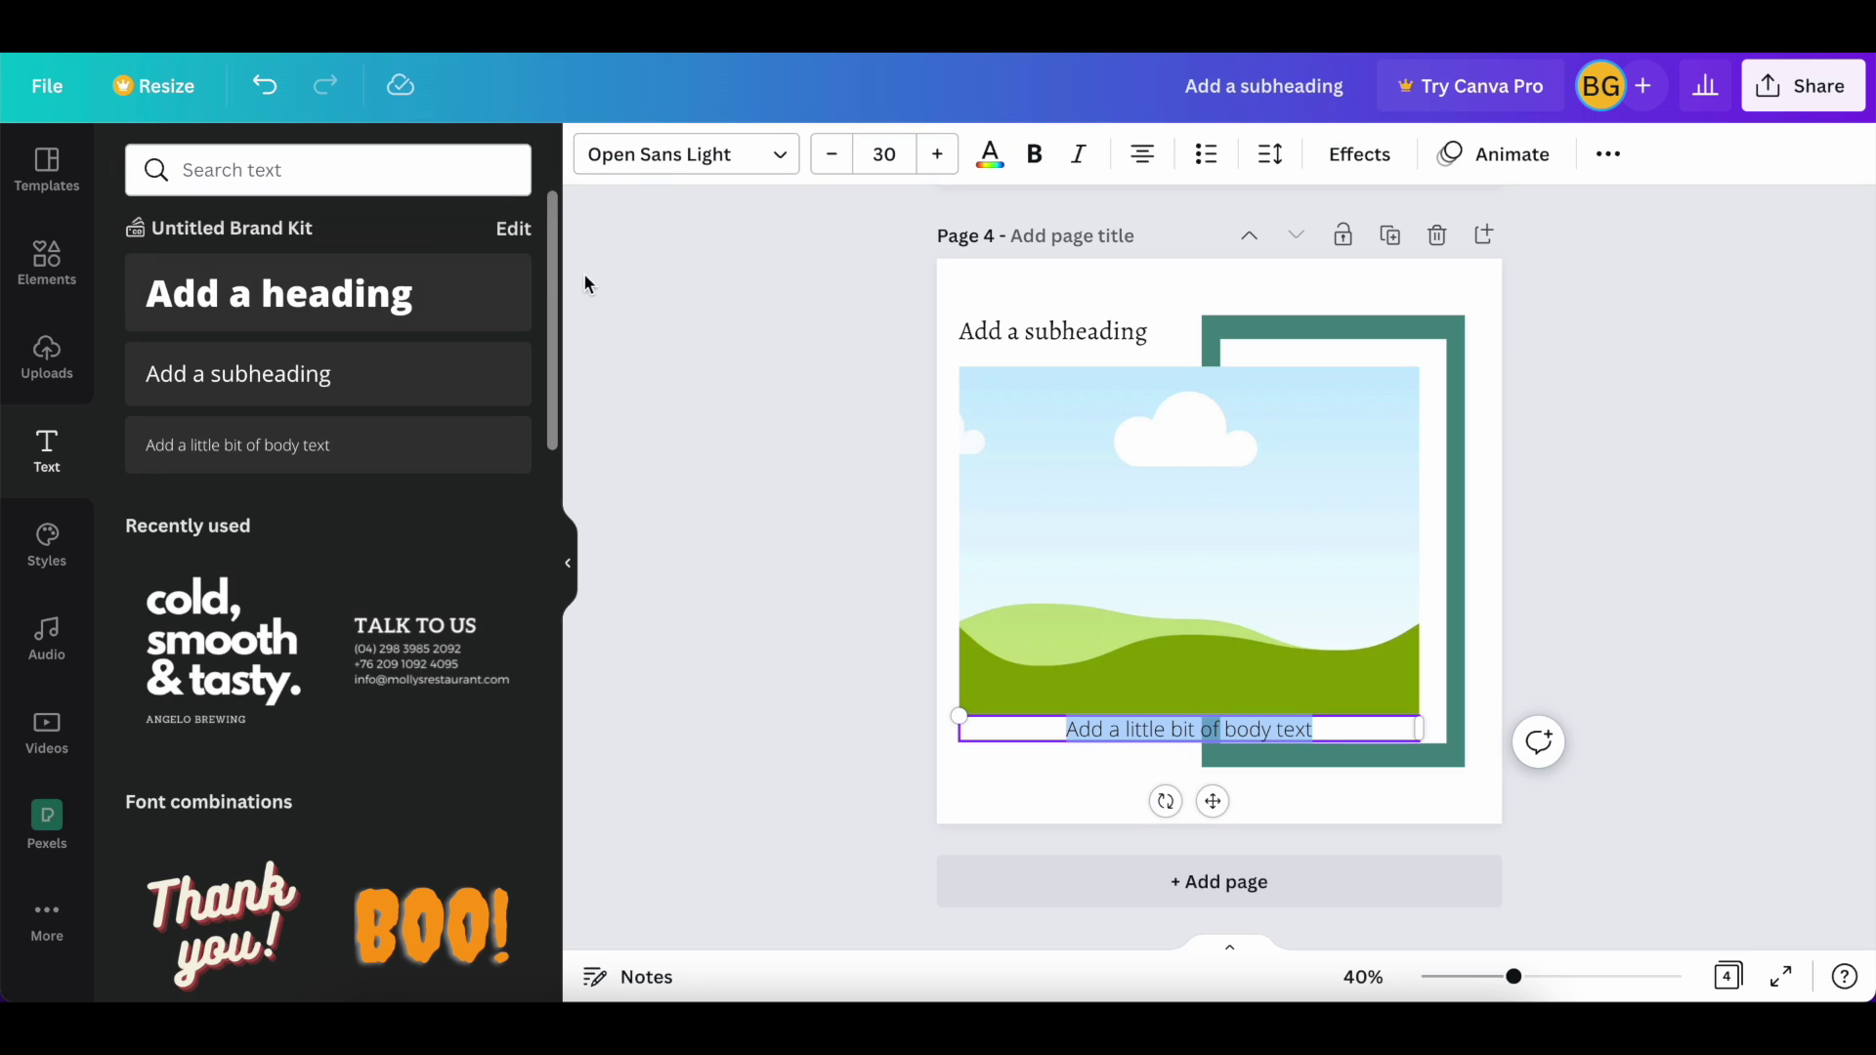
{"action": "left_click", "coordinate": [669, 154]}
{"action": "left_click", "coordinate": [281, 244]}
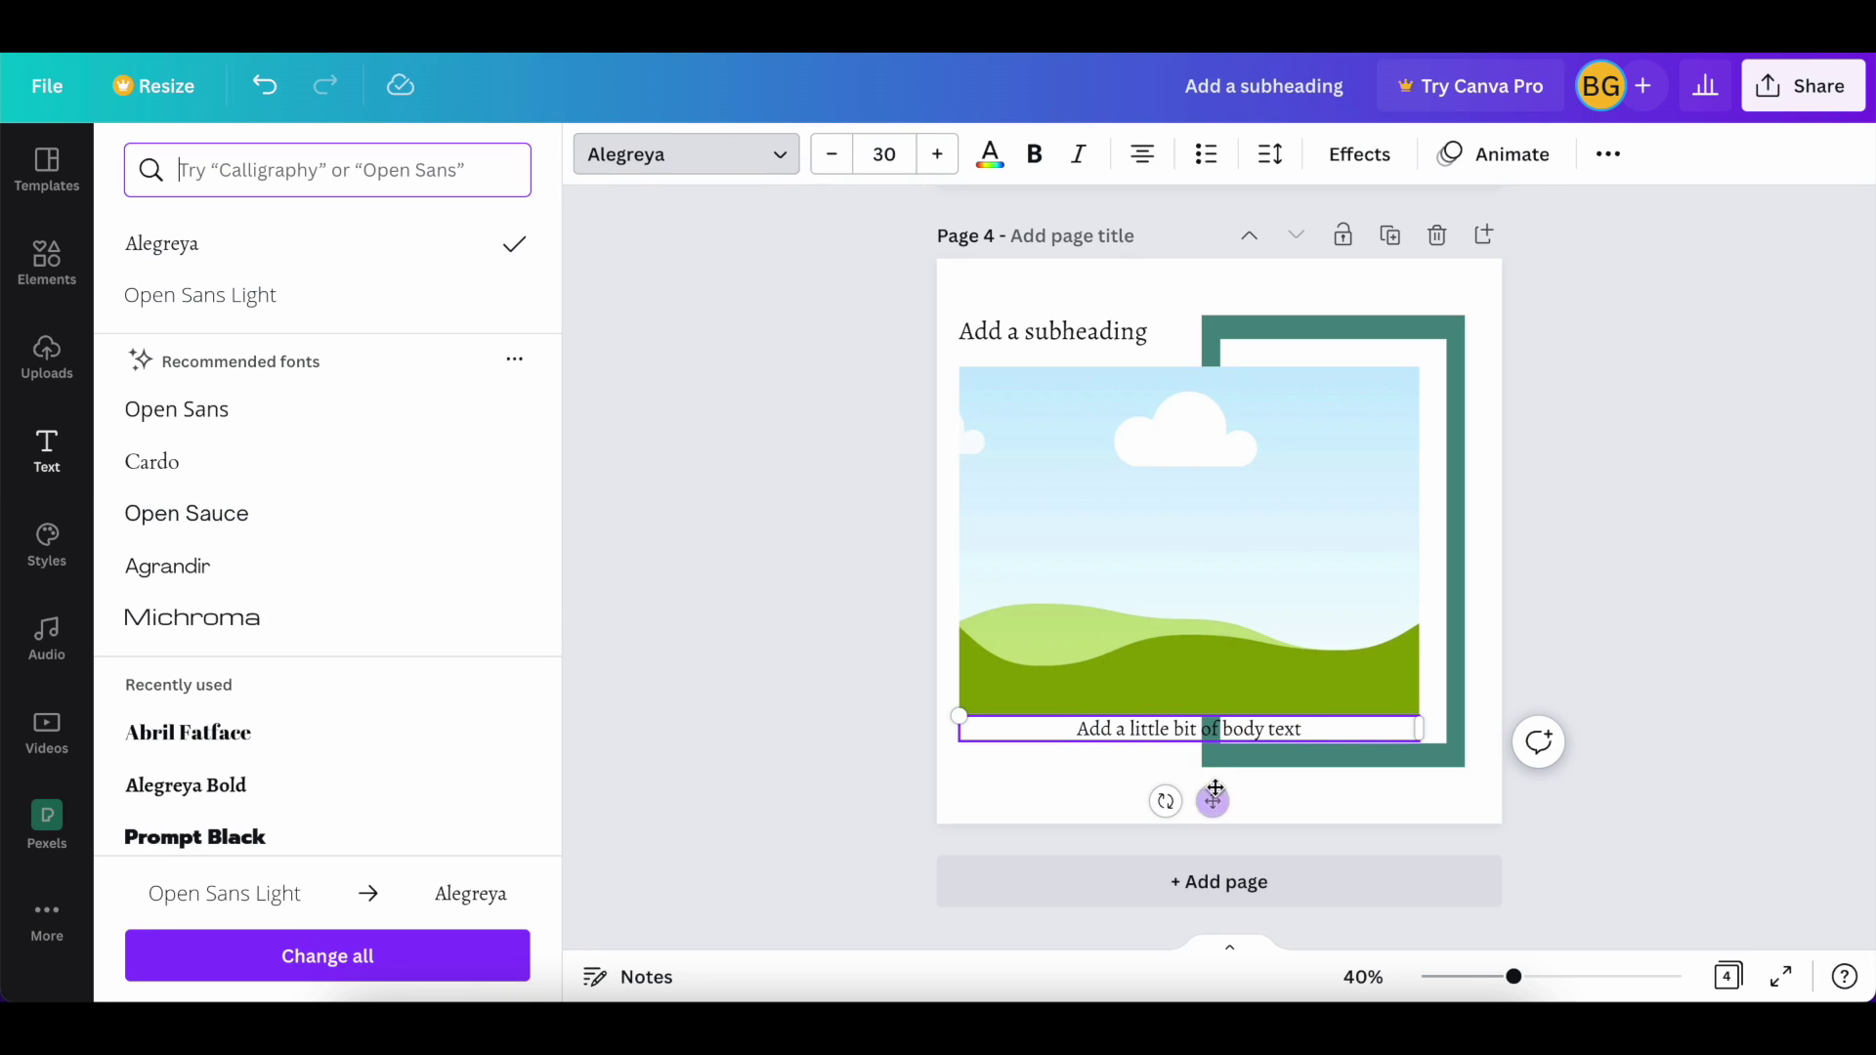
{"action": "left_click", "coordinate": [1146, 156]}
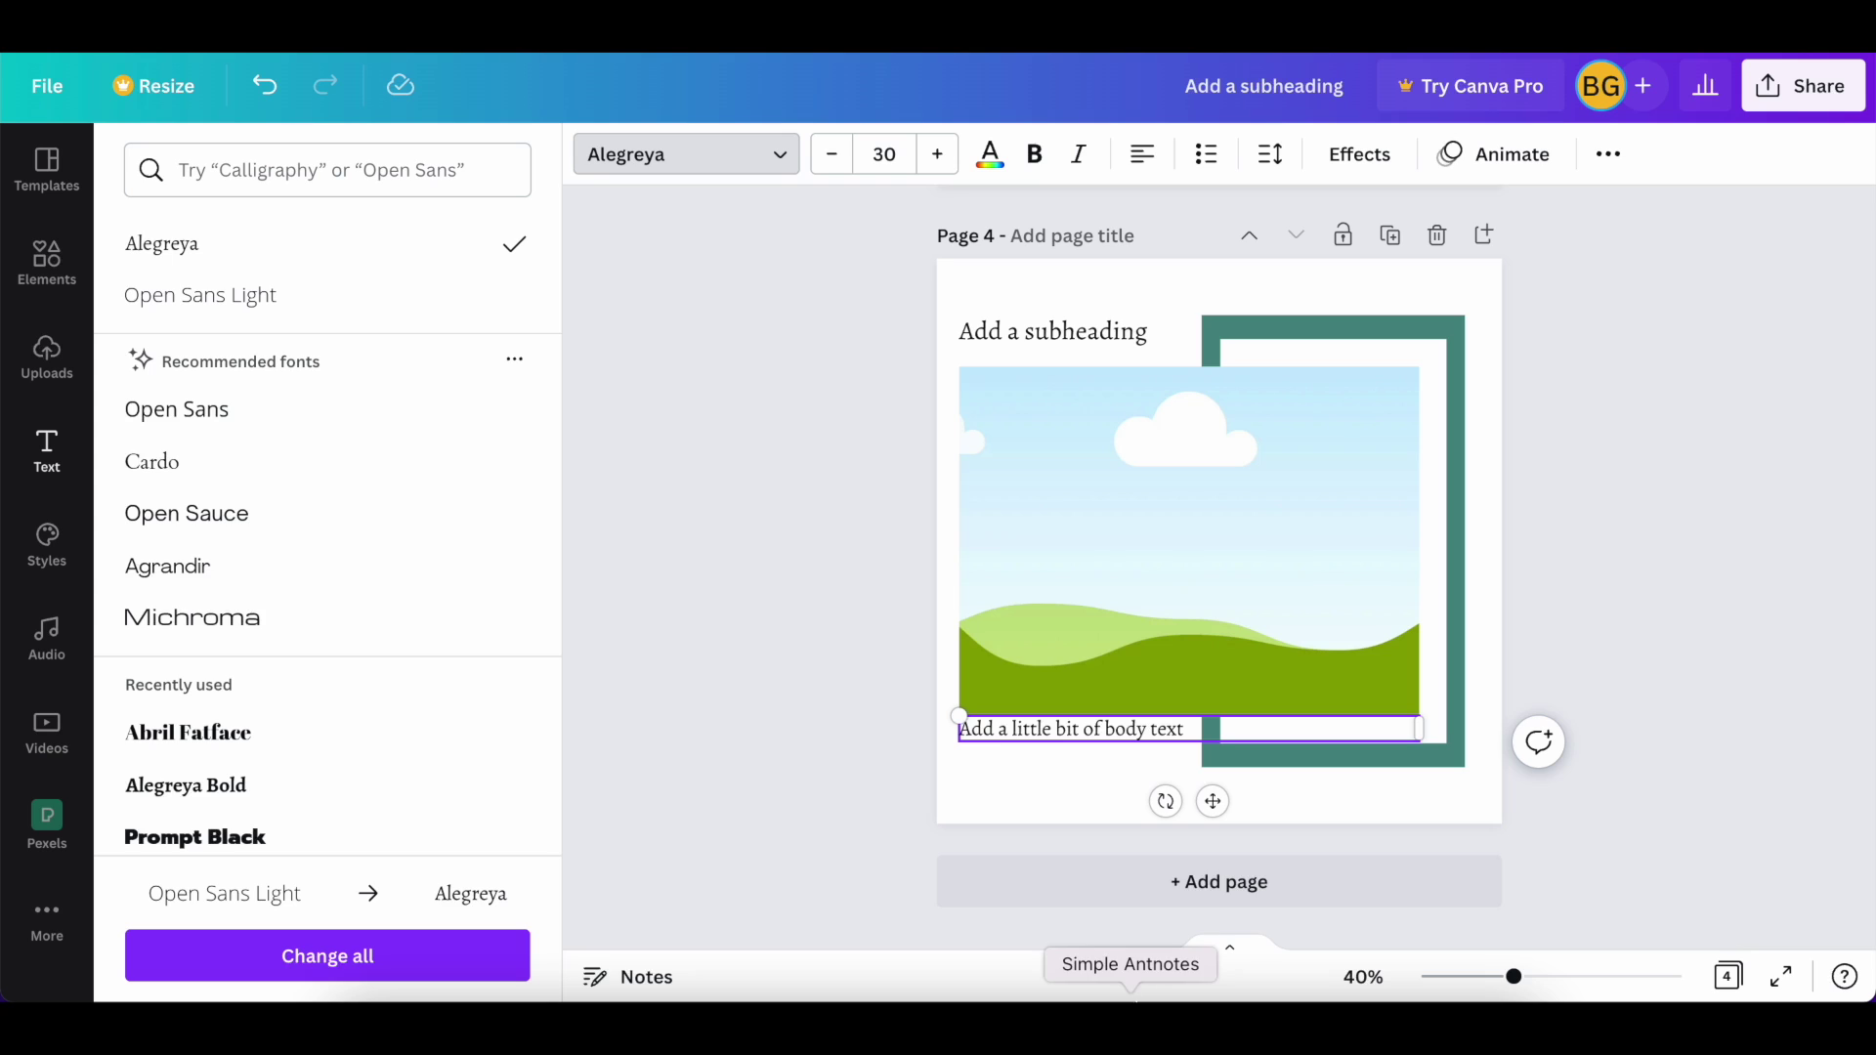
Move the body text slightly below the photo grid and narrow its box to fit the text, clear of the green border
{"action": "left_click_drag", "start_coordinate": [1213, 801], "coordinate": [1213, 823]}
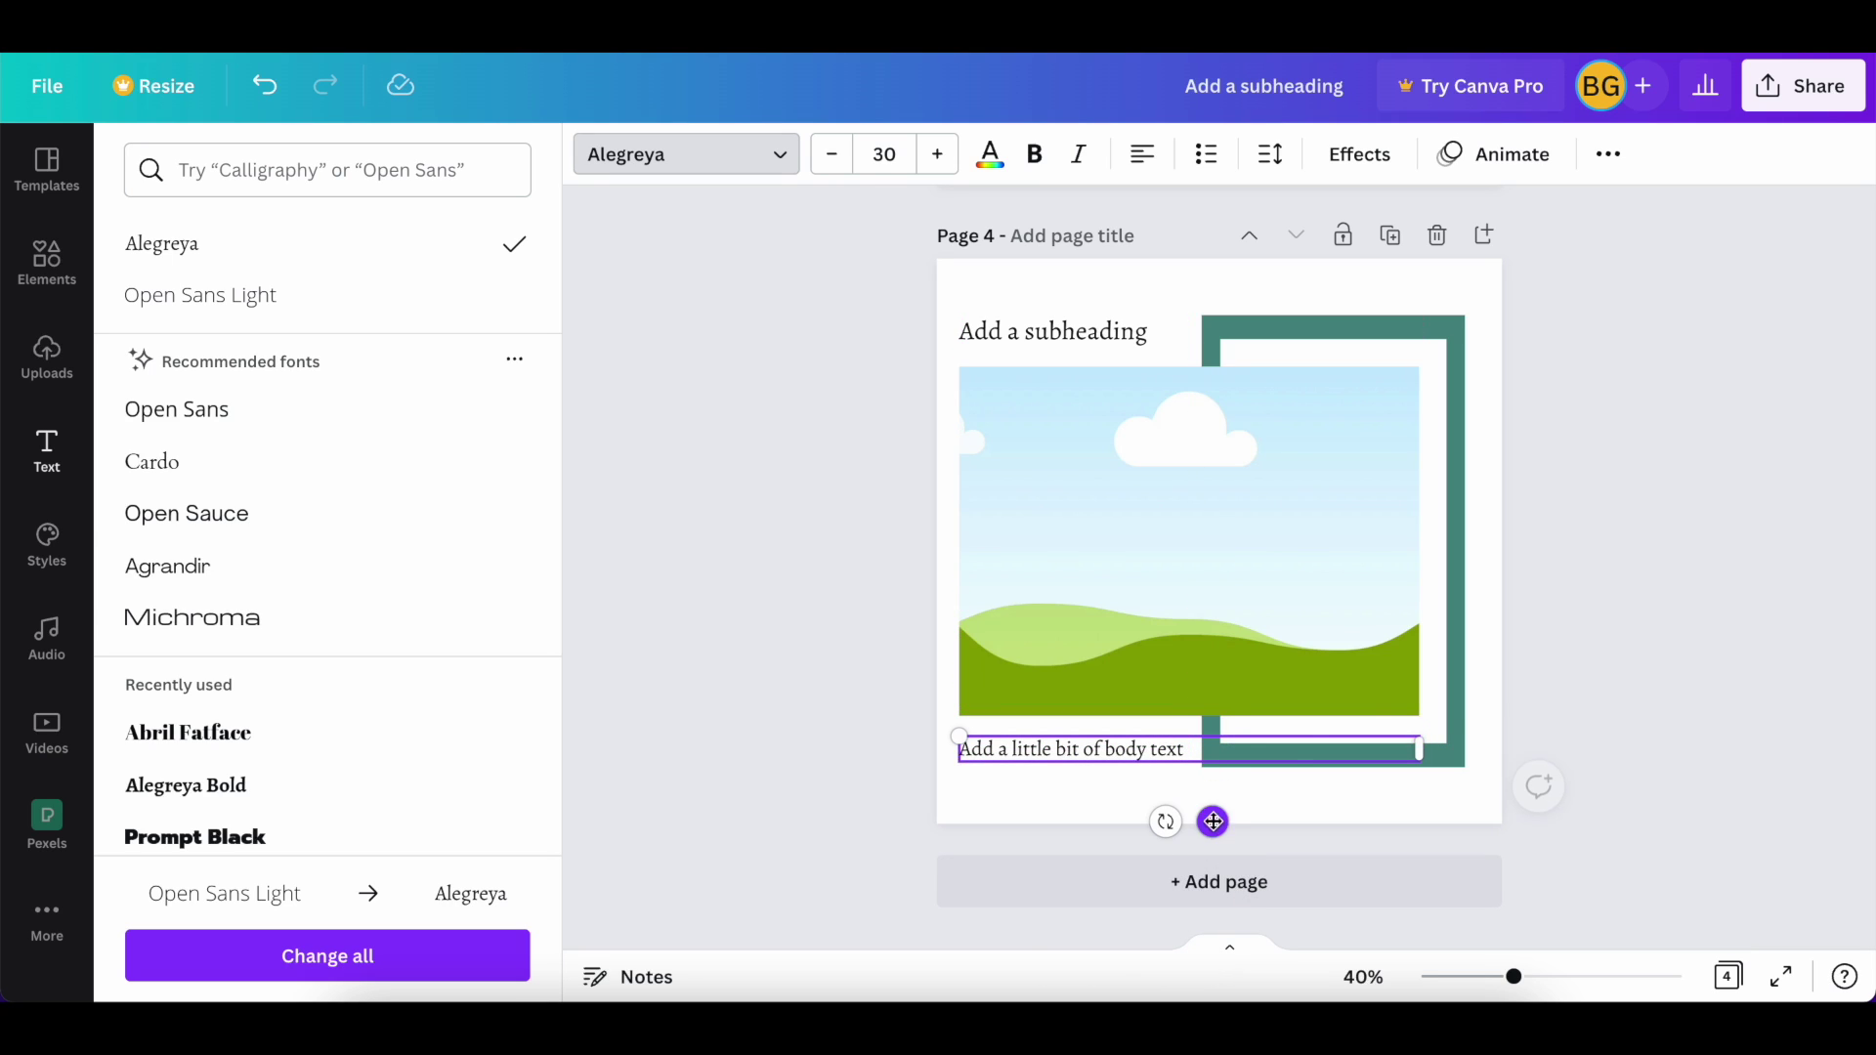
{"action": "left_click_drag", "start_coordinate": [1433, 749], "coordinate": [1209, 749]}
{"action": "key", "text": "Escape"}
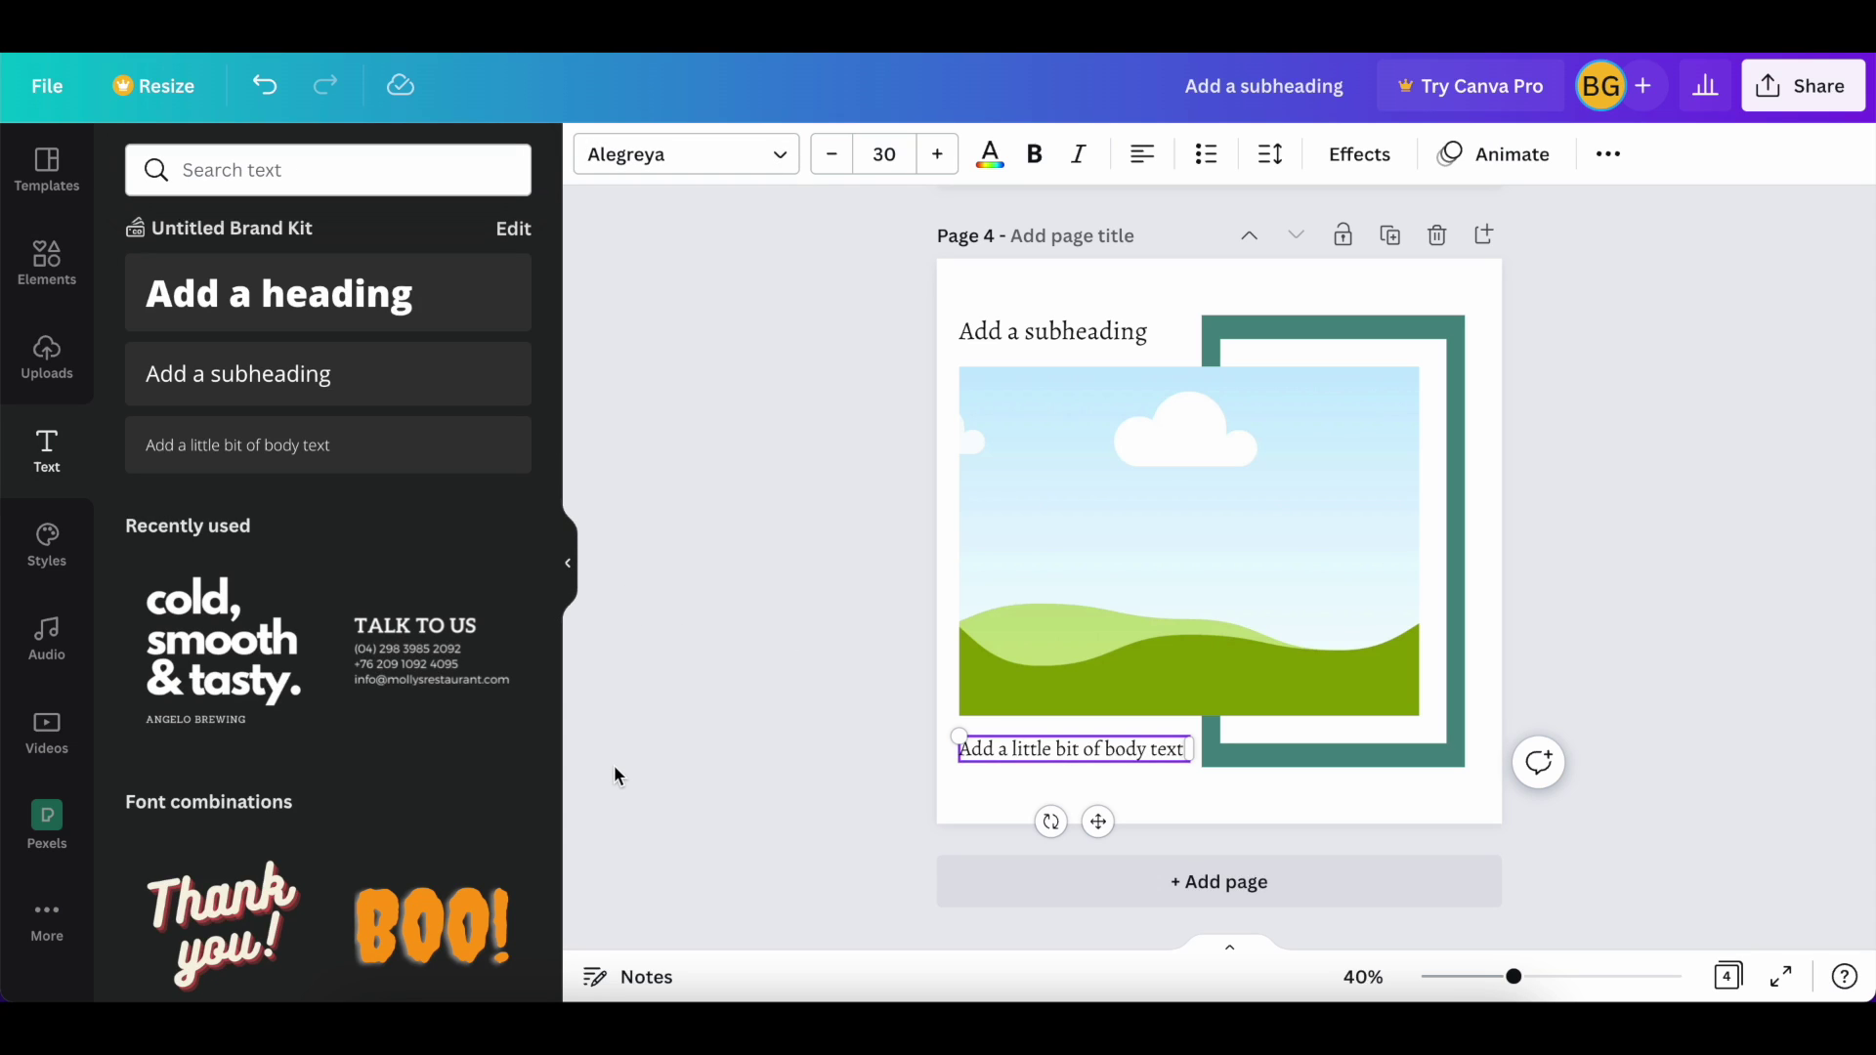
Fill the page 4 grid with the Pexels photo of a grey blanket and cushions on a white sofa, and show the overview of all pages
{"action": "left_click", "coordinate": [47, 831]}
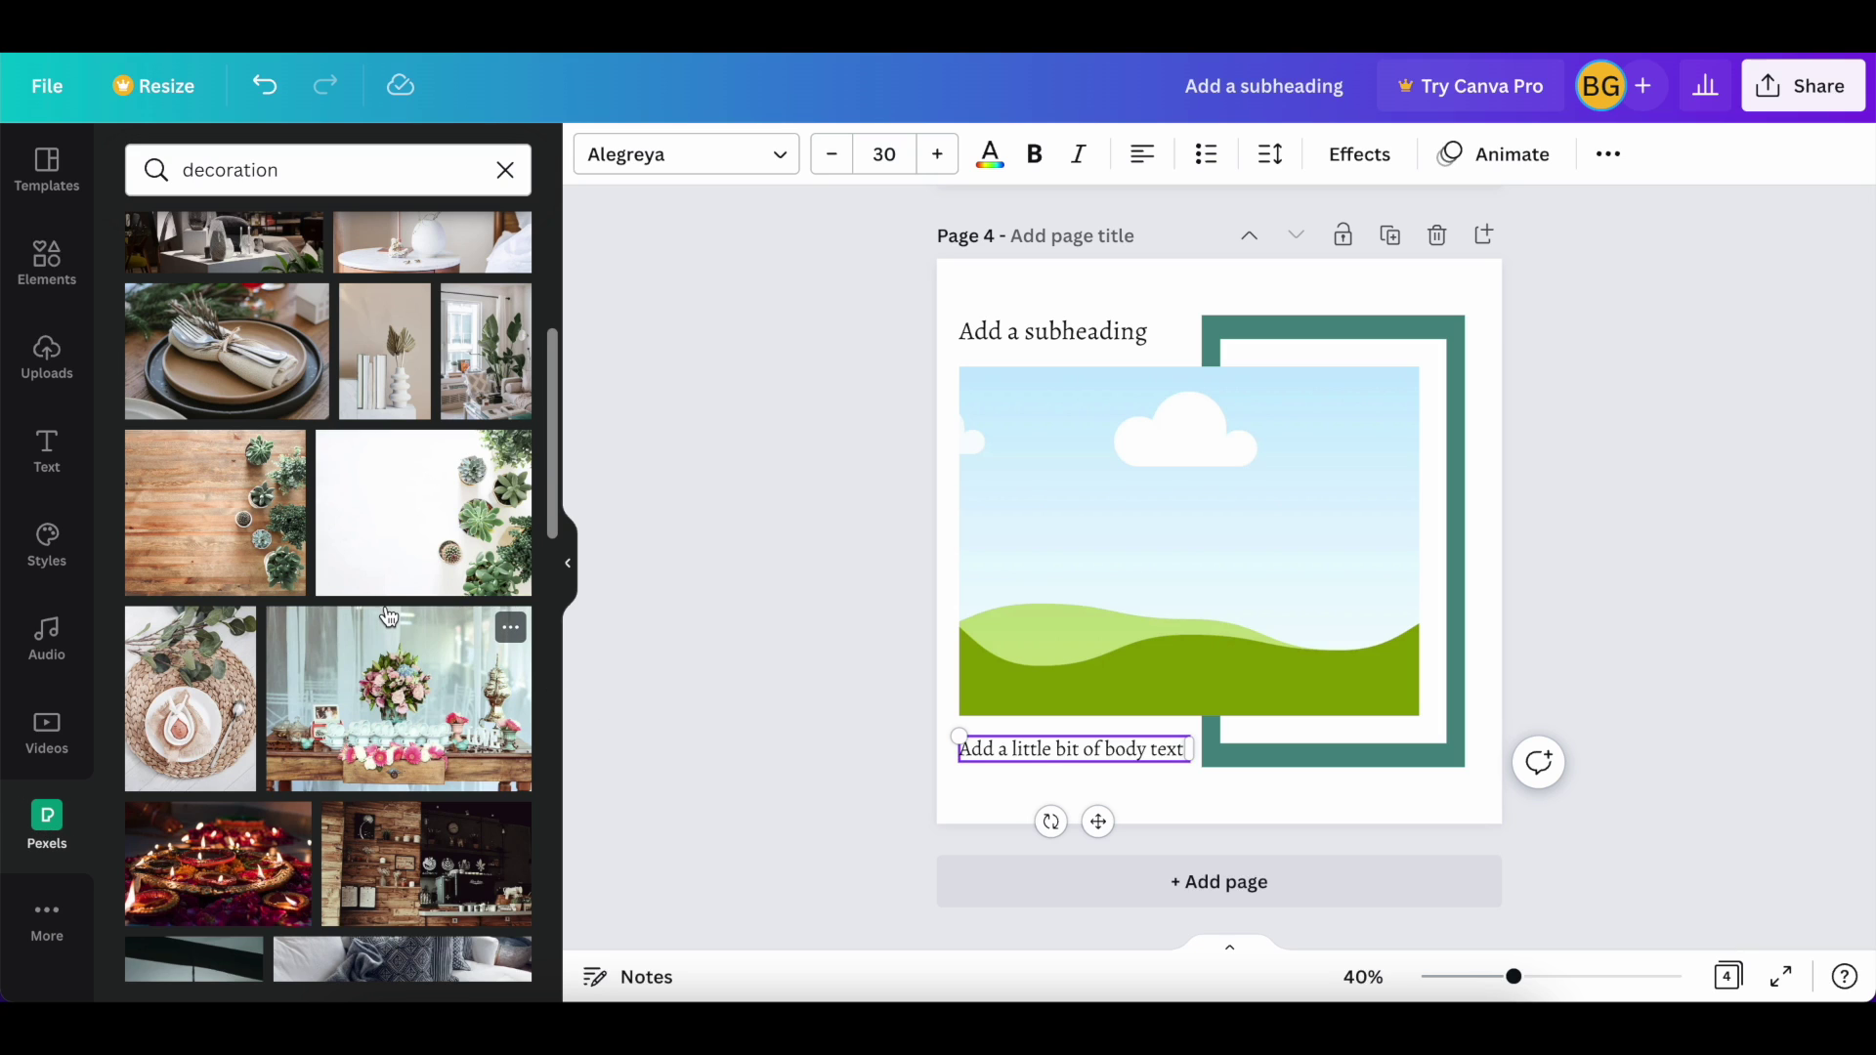
{"action": "scroll", "coordinate": [390, 573], "scroll_direction": "down", "scroll_amount": 5}
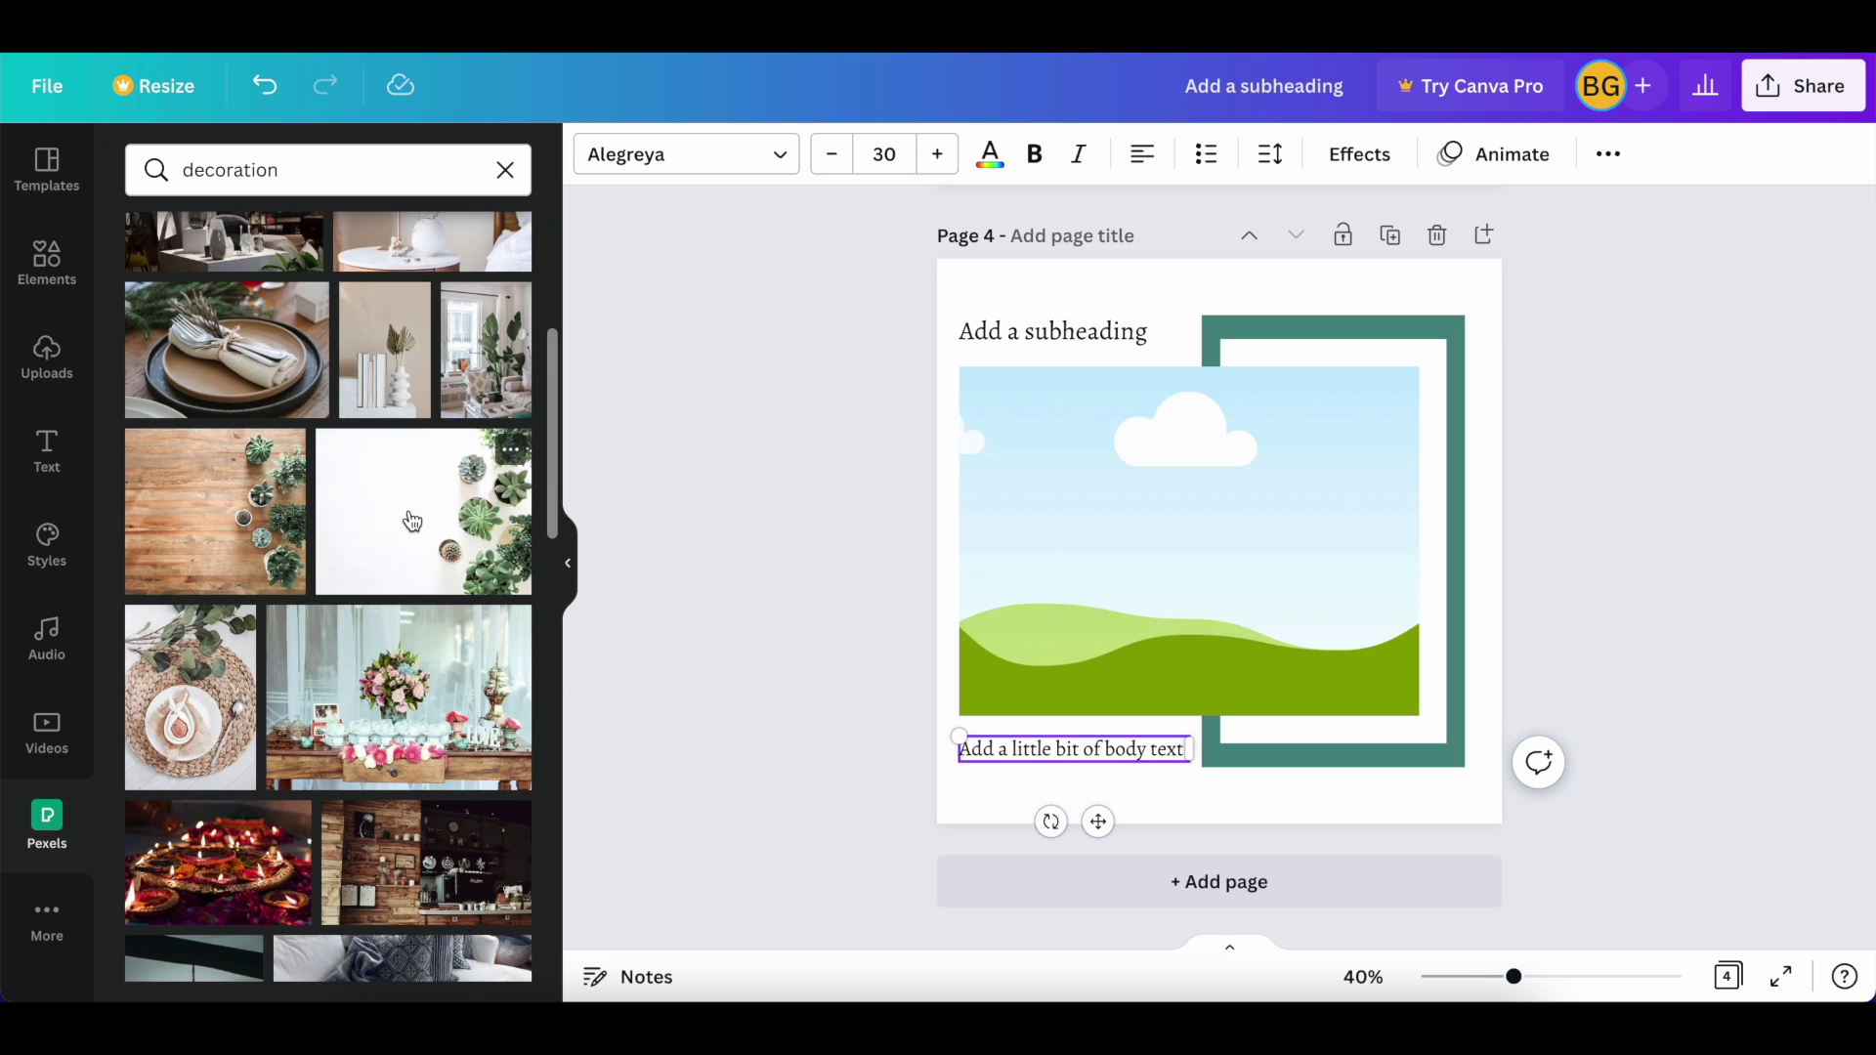
{"action": "left_click_drag", "start_coordinate": [390, 574], "coordinate": [1006, 527]}
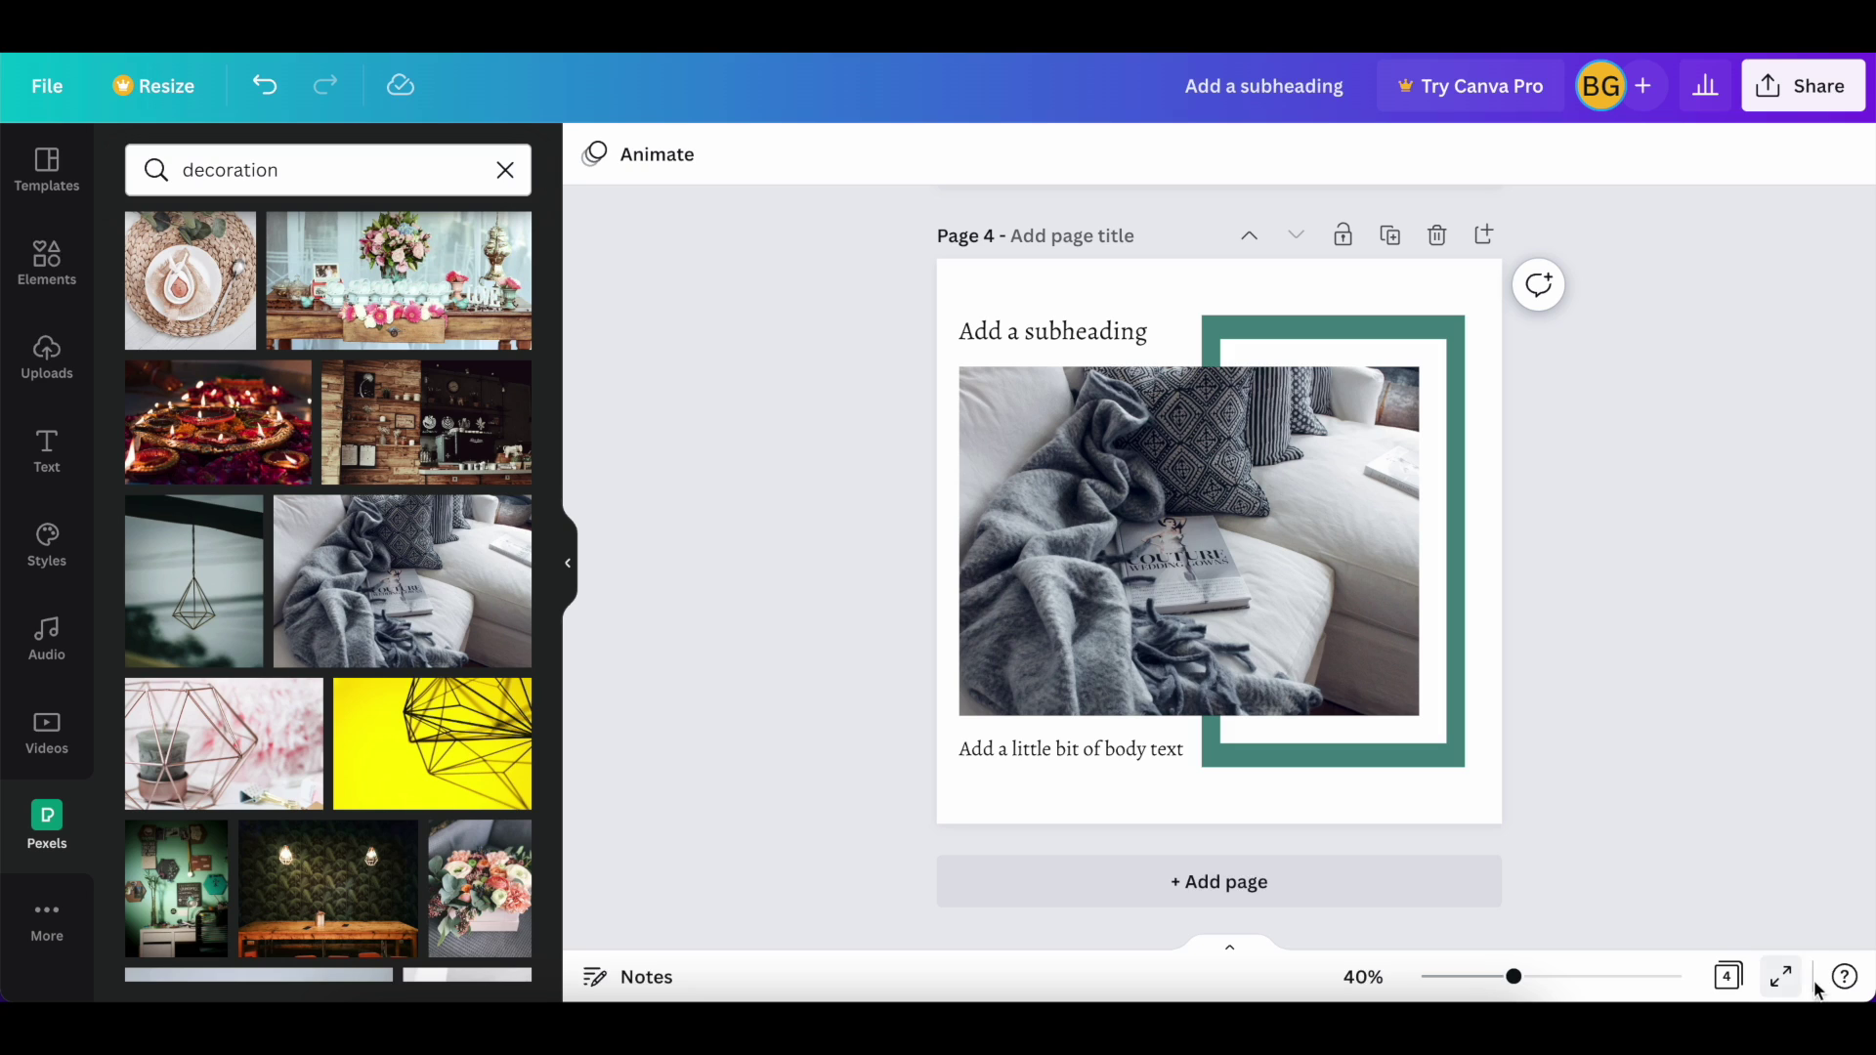
{"action": "left_click", "coordinate": [1726, 980]}
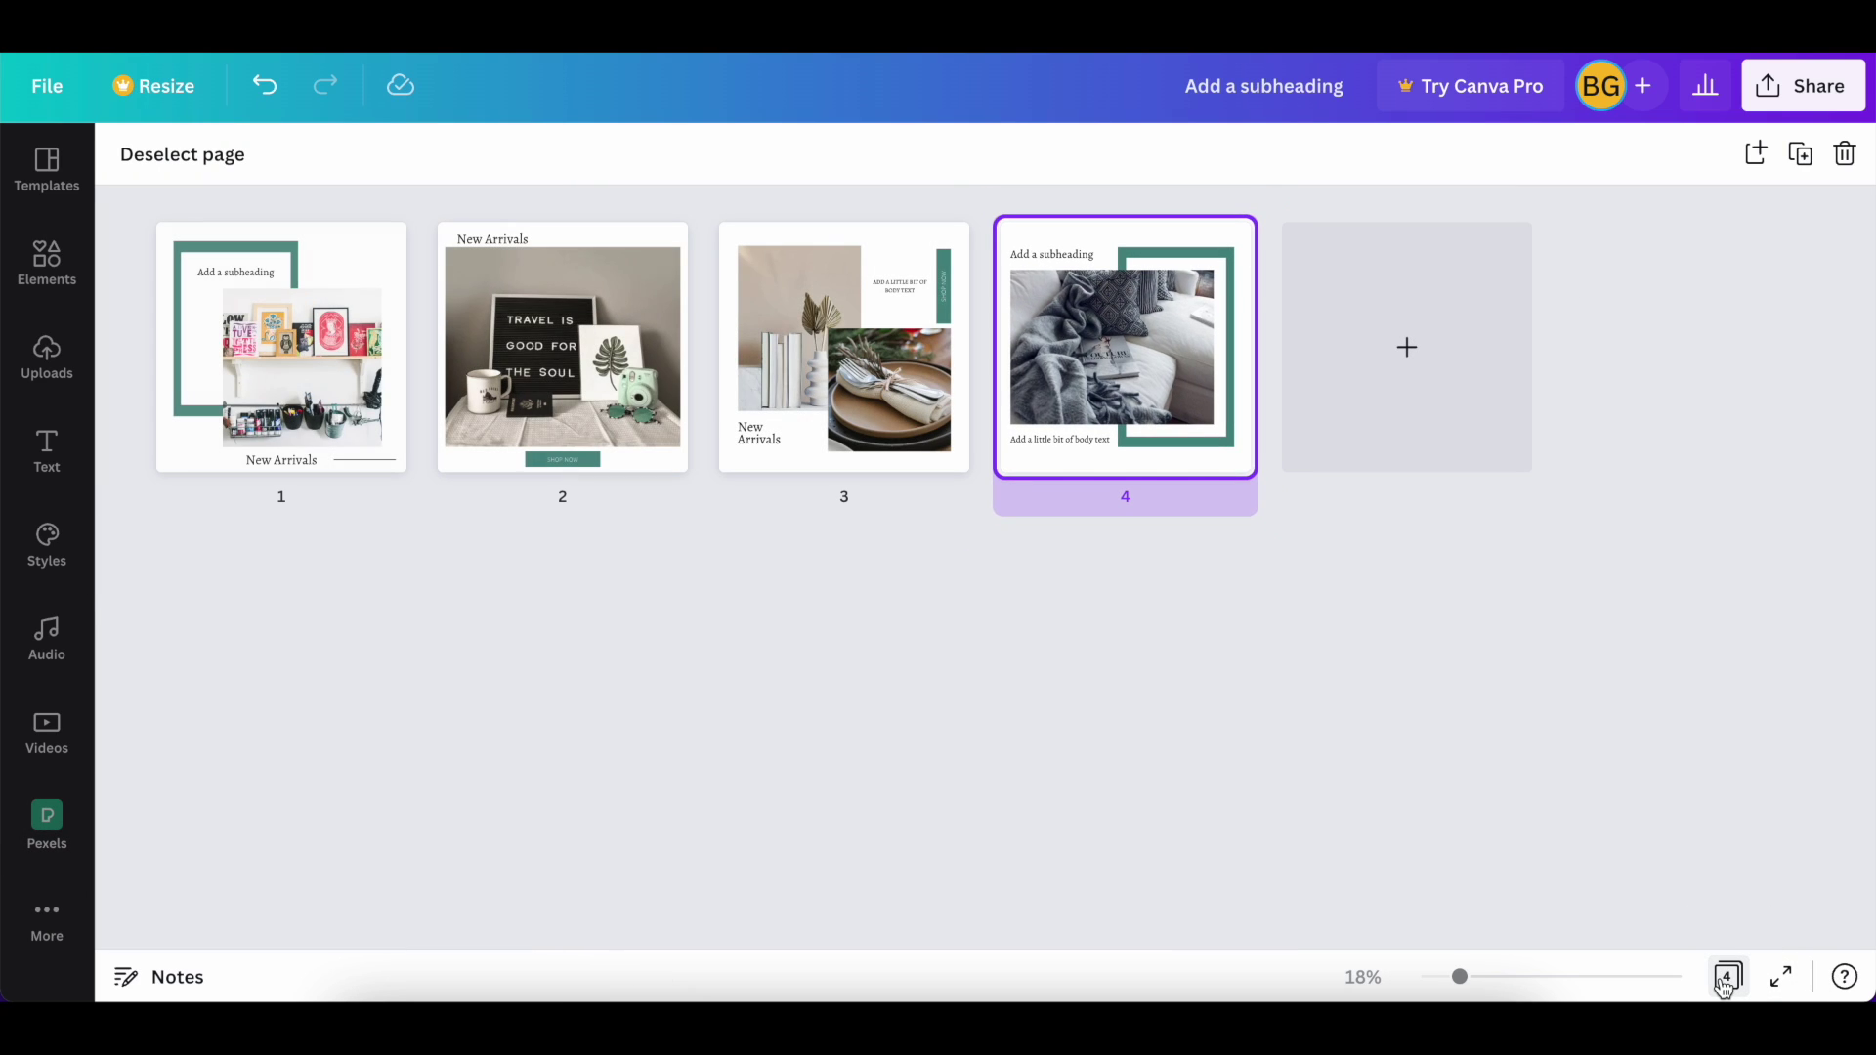